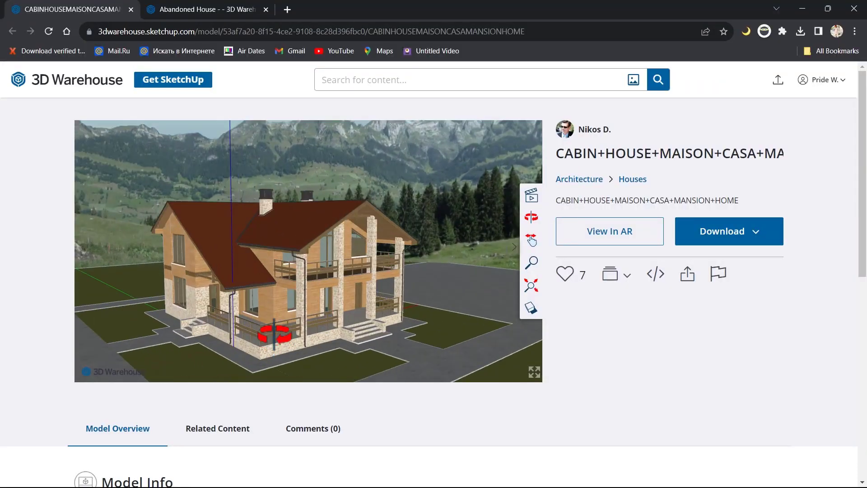
- Examine the cabin house and Abandoned House models on their 3D Warehouse pages from several angles
drag(274, 335, 237, 308)
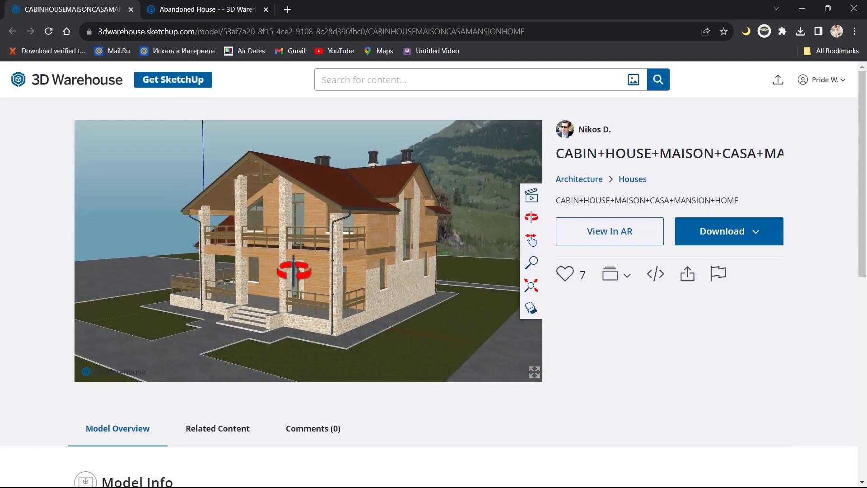
click(180, 8)
scroll(265, 237, down, 3)
scroll(266, 262, up, 5)
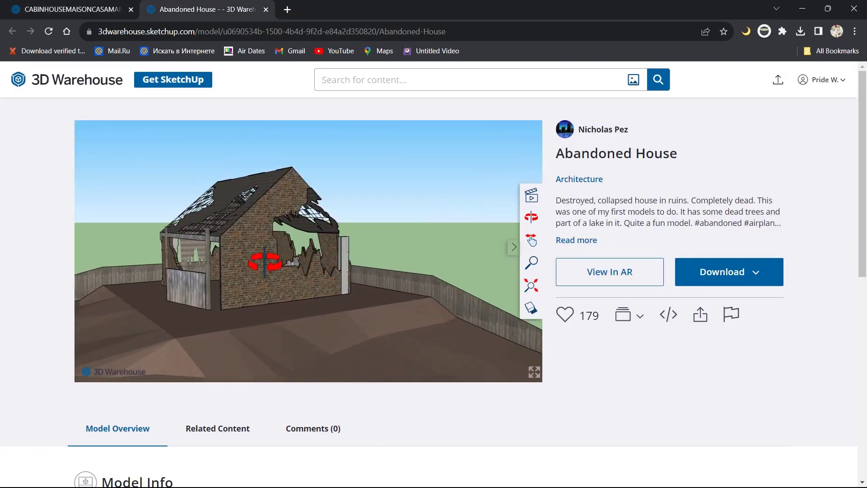
drag(197, 261, 122, 257)
click(69, 9)
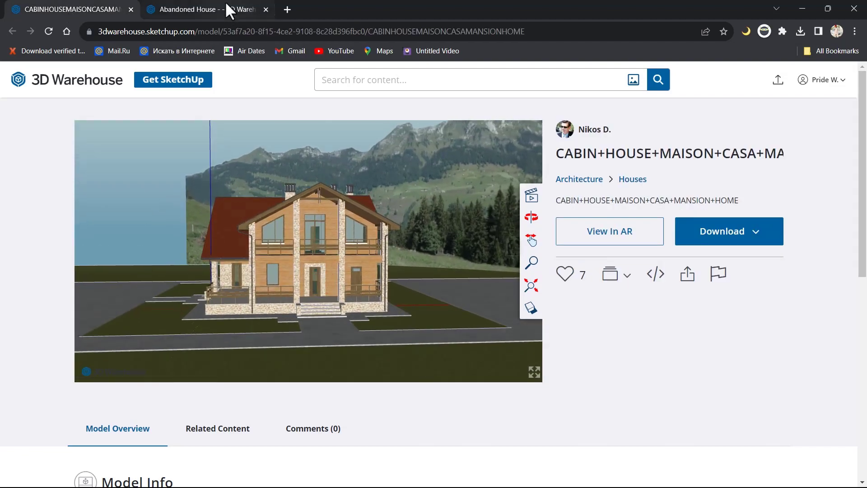
click(225, 2)
drag(372, 303, 193, 131)
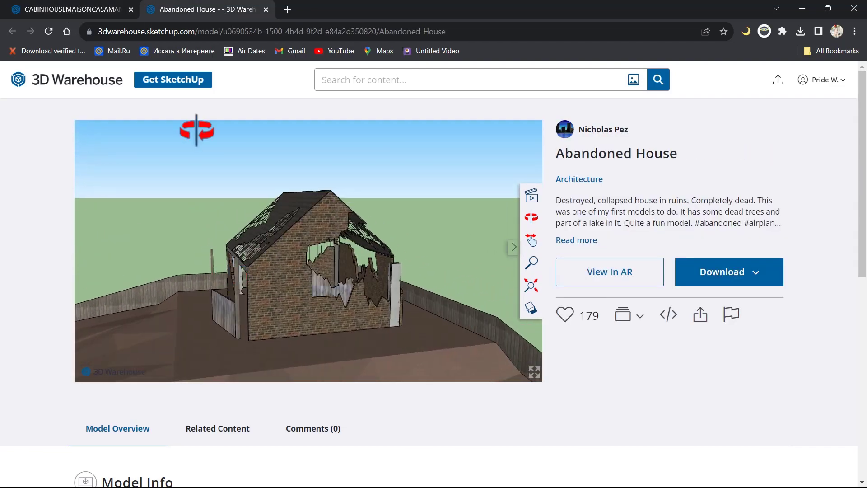
click(71, 7)
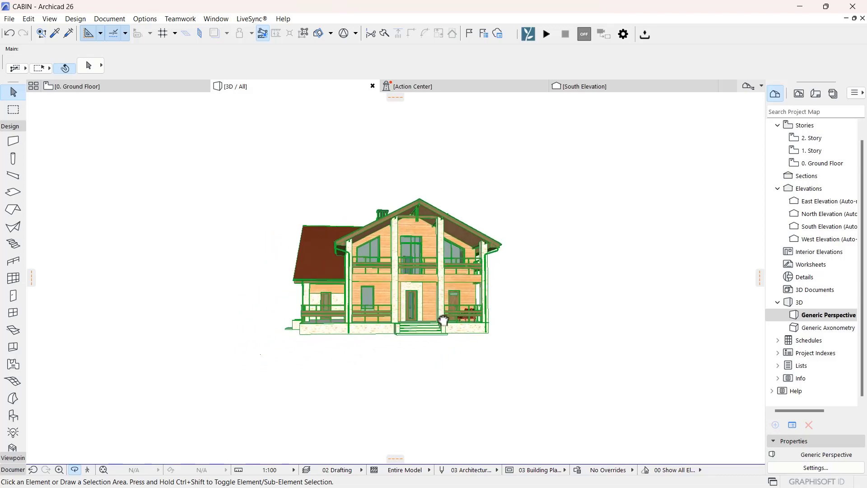
- Switch to Archicad and look over the cabin in 3D and on the Ground Floor plan
middle_drag(421, 323, 345, 358)
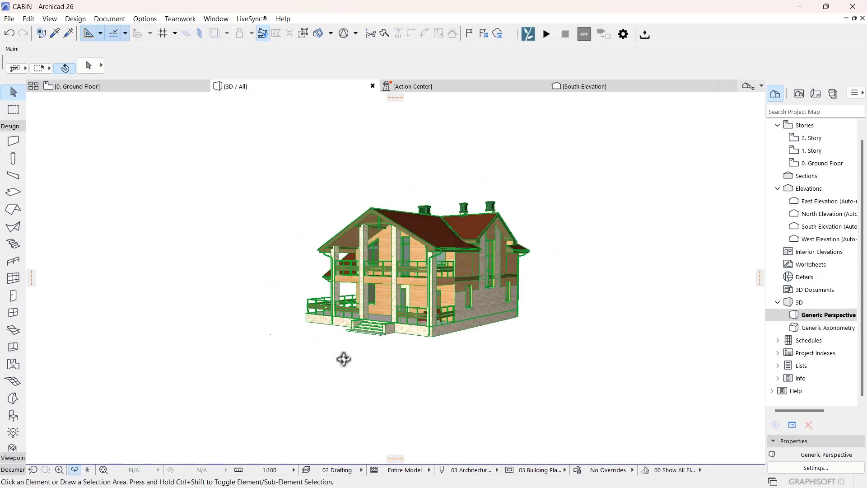
click(119, 87)
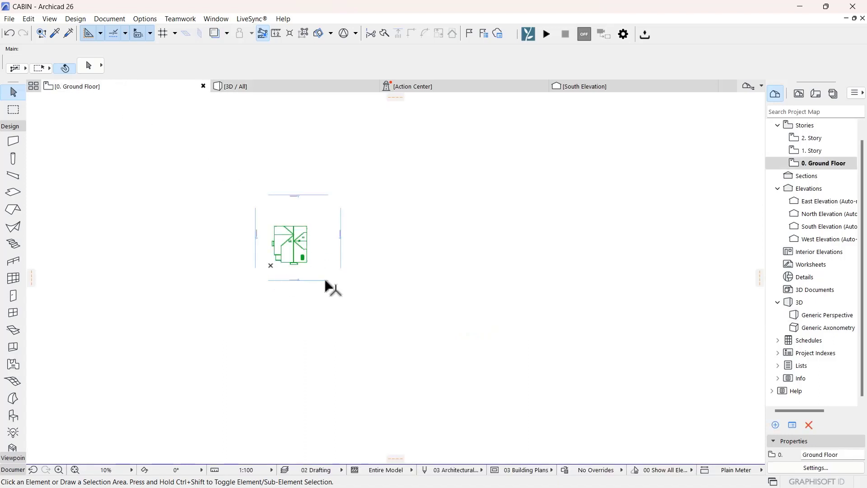
scroll(345, 268, up, 4)
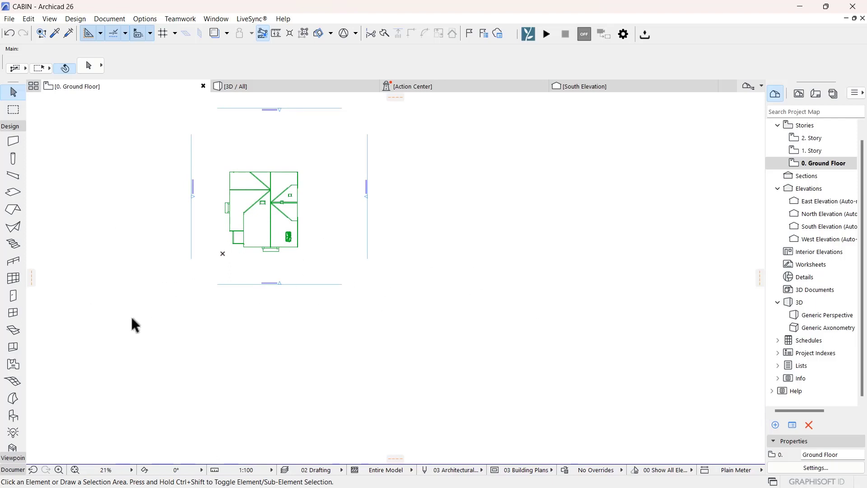
- Review the Mesh default settings and the story elevations, leaving both without changes
double_click(12, 382)
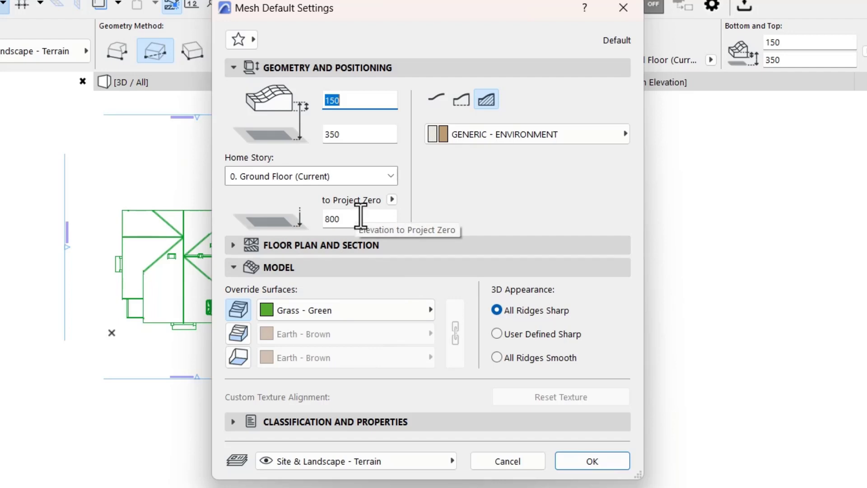
drag(356, 5, 415, 14)
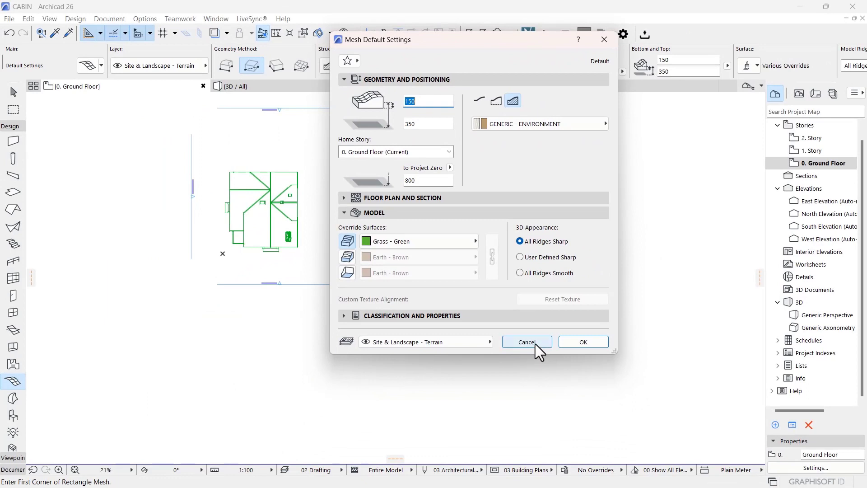
click(528, 342)
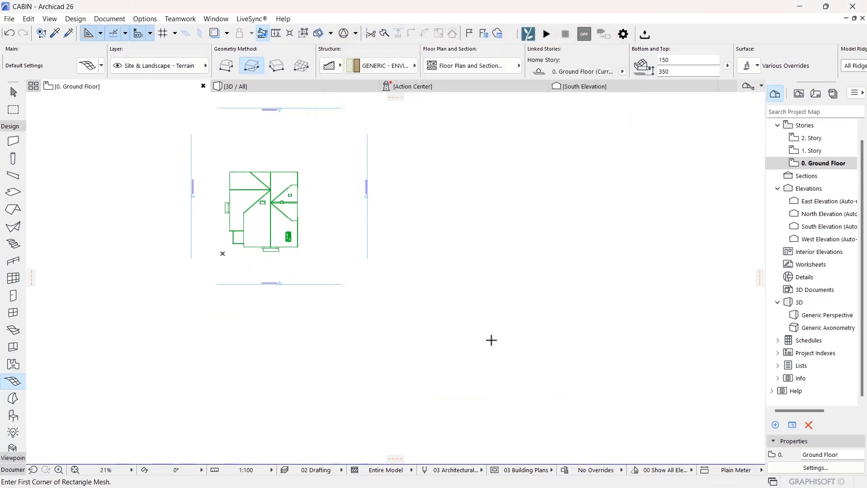
key(ctrl+7)
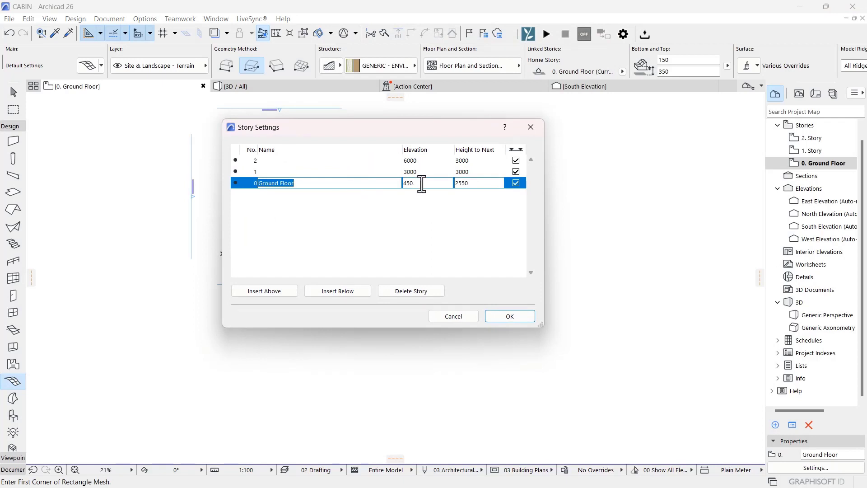
click(457, 318)
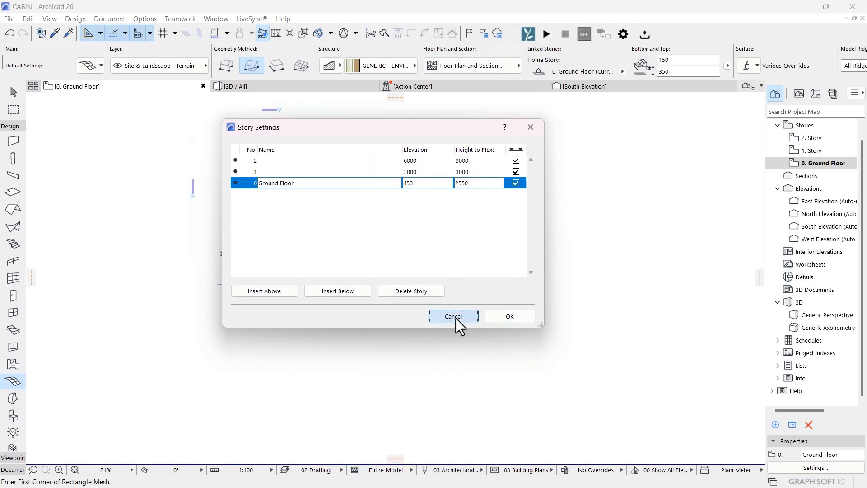
key(Escape)
- Select the house and sofa objects on the Ground Floor plan and examine the cabin's front and sides in 3D
click(271, 224)
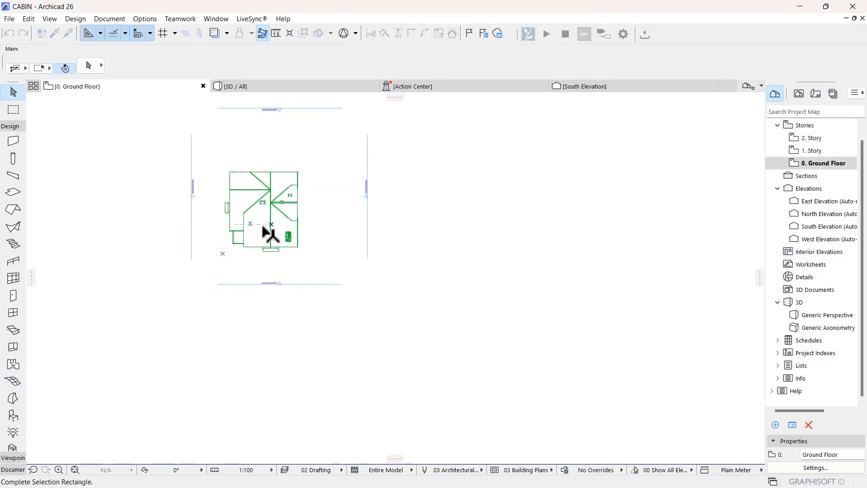
click(312, 258)
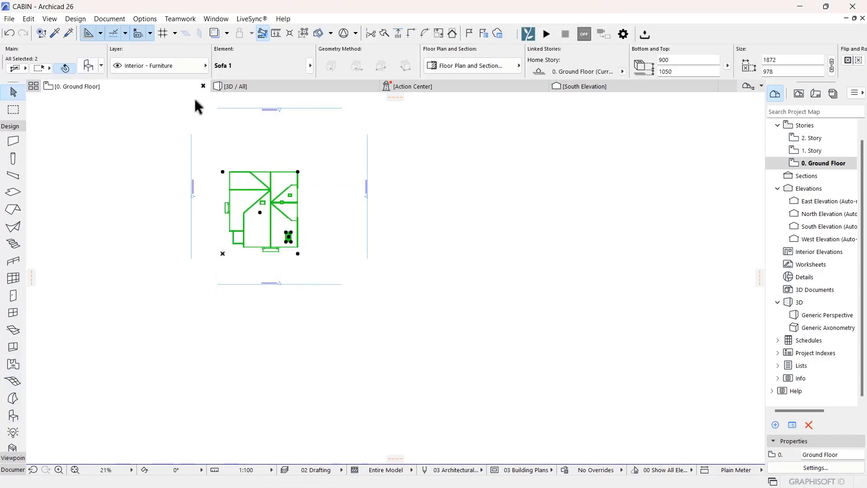
click(240, 85)
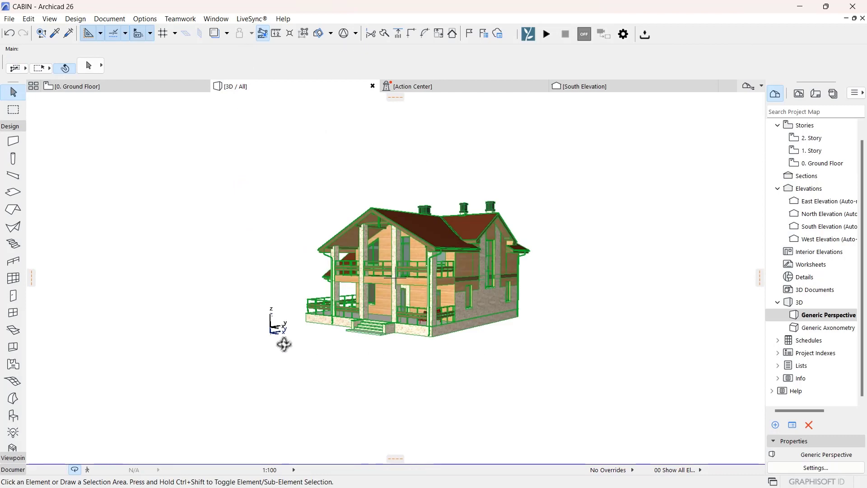
scroll(361, 366, up, 5)
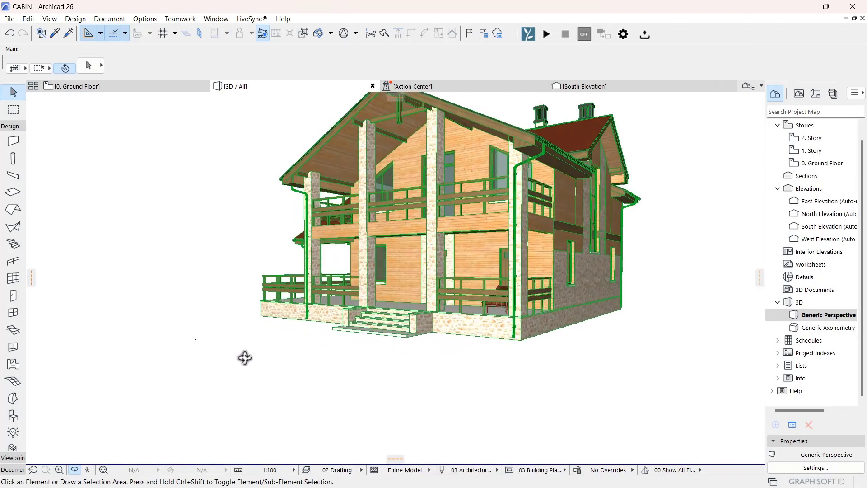
mouse_move(245, 358)
mouse_down()
mouse_move(237, 333)
mouse_move(287, 314)
mouse_move(226, 354)
mouse_move(260, 360)
mouse_up()
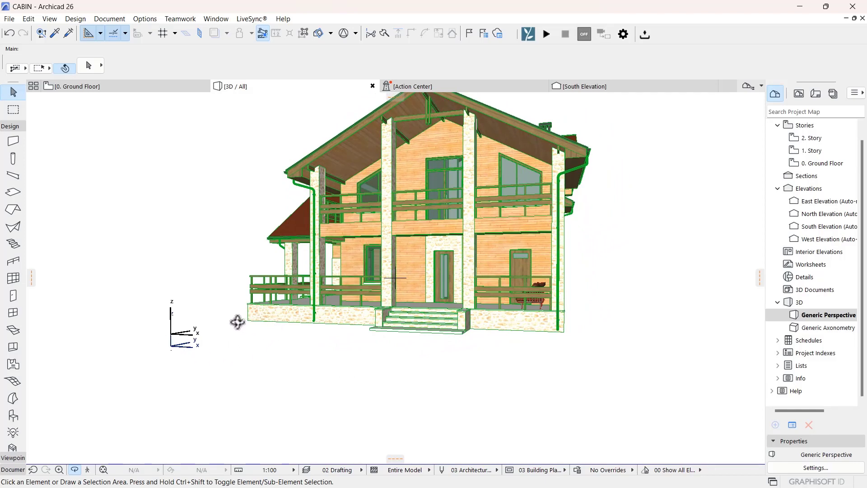
drag(293, 323, 343, 353)
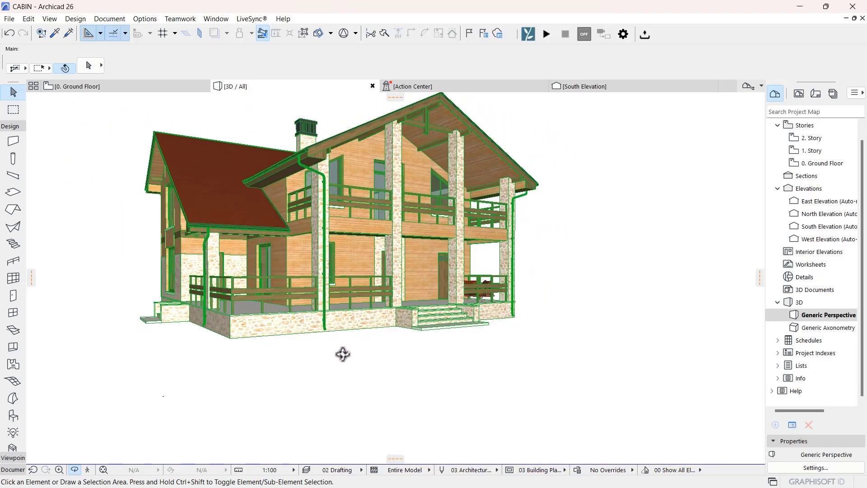
- Examine the base of the house against the story level lines in the South Elevation
click(576, 87)
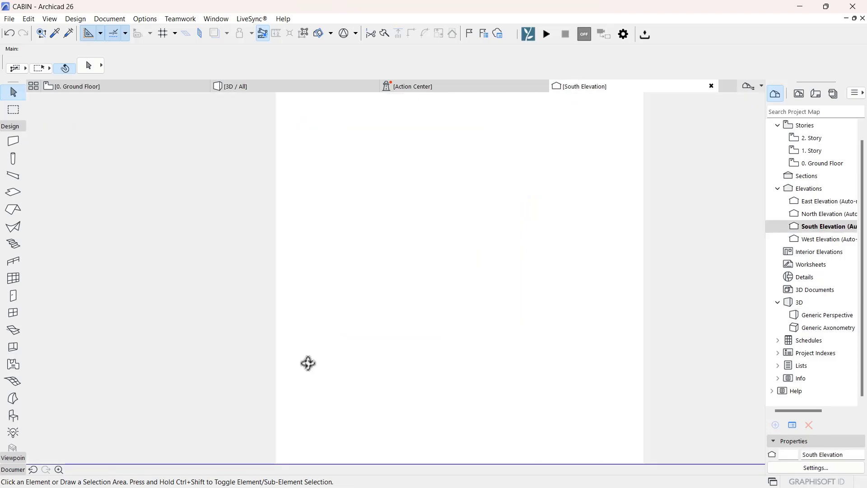
scroll(506, 351, up, 4)
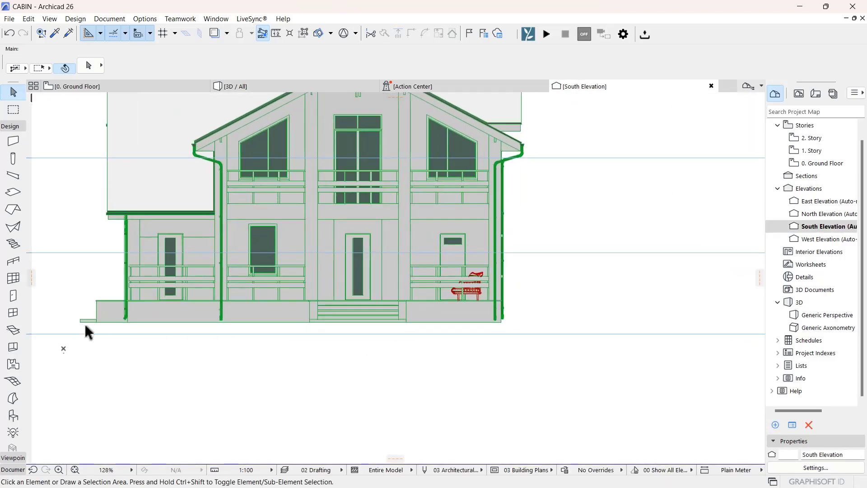
middle_drag(84, 322, 363, 318)
scroll(194, 323, up, 3)
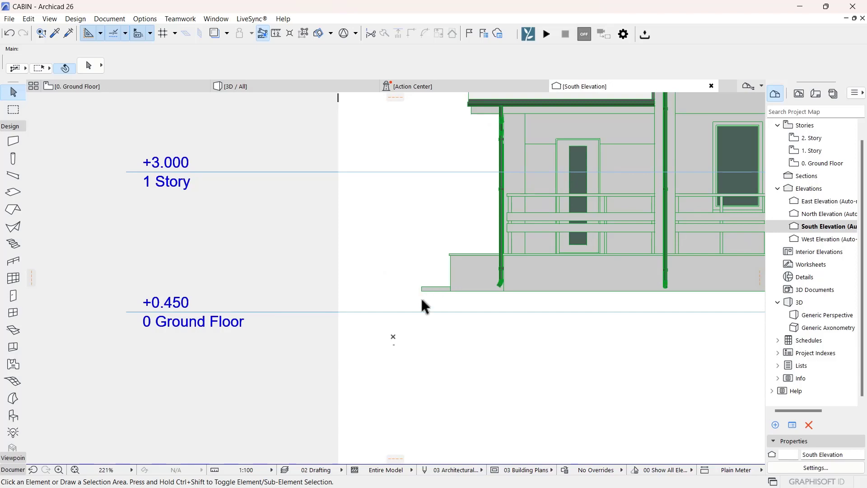
scroll(407, 314, down, 3)
middle_drag(447, 327, 352, 319)
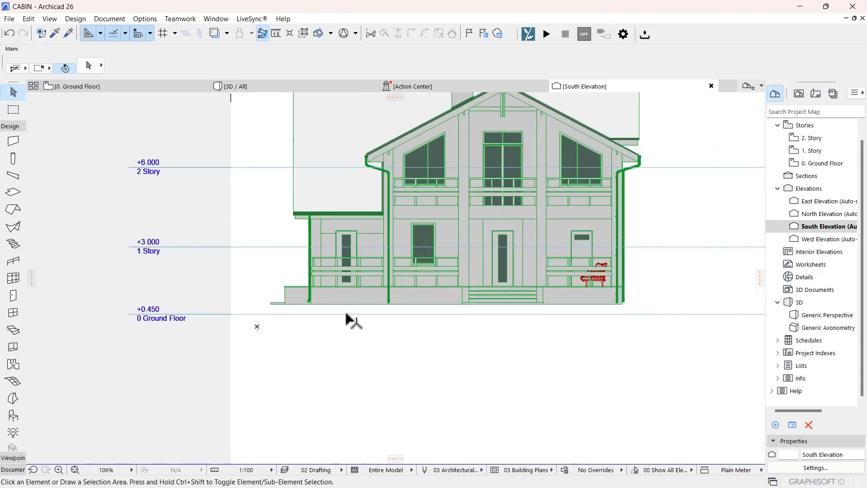
middle_drag(411, 341, 273, 344)
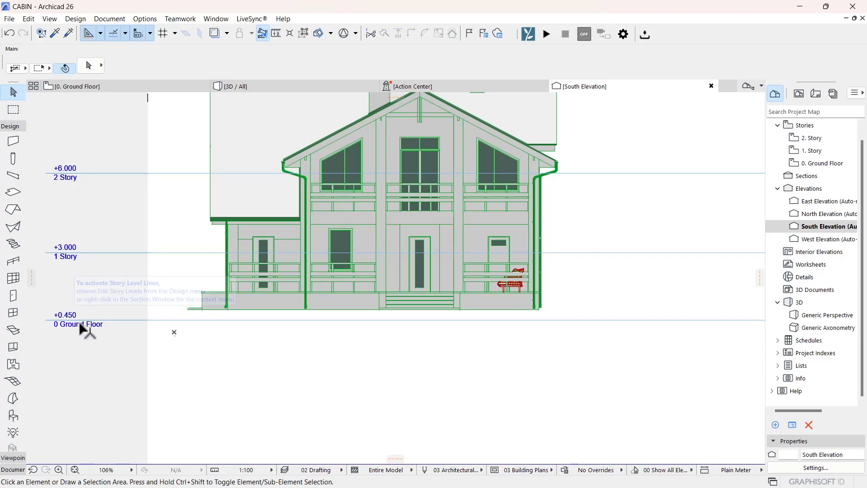
scroll(190, 310, up, 3)
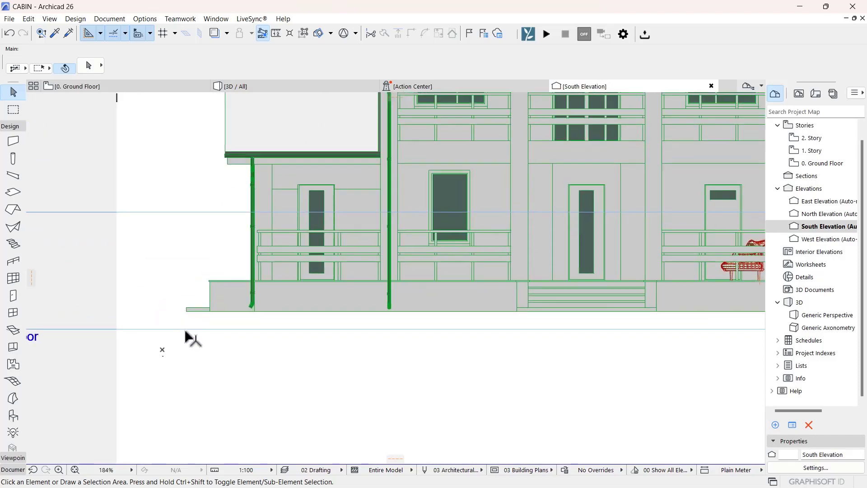
scroll(183, 305, down, 6)
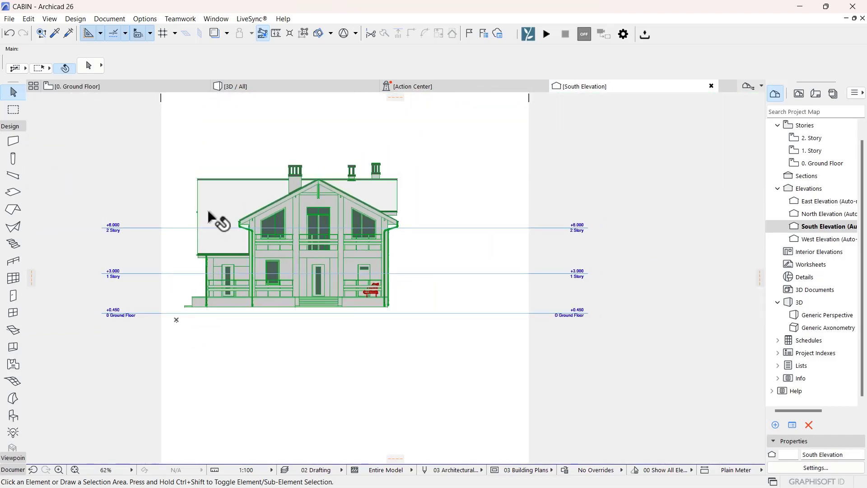
- Clear the selection on the Ground Floor plan and review the Object default settings without changing them
click(91, 86)
click(290, 238)
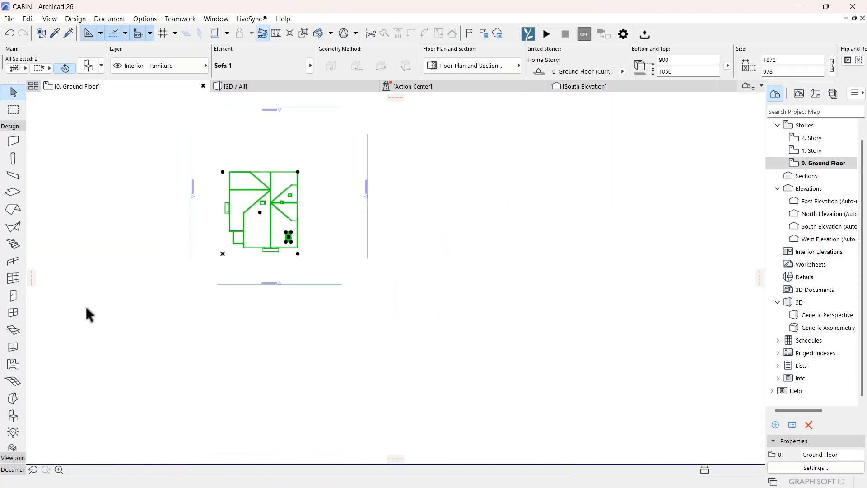
middle_drag(283, 283, 349, 281)
click(503, 254)
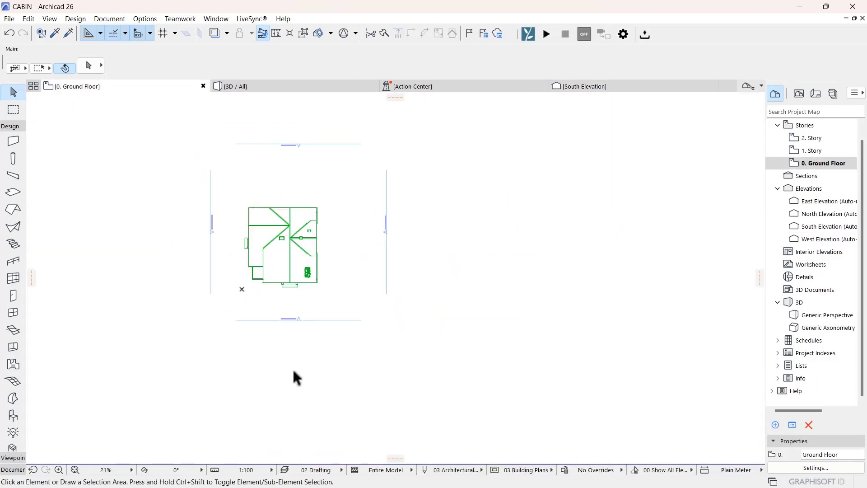
click(13, 416)
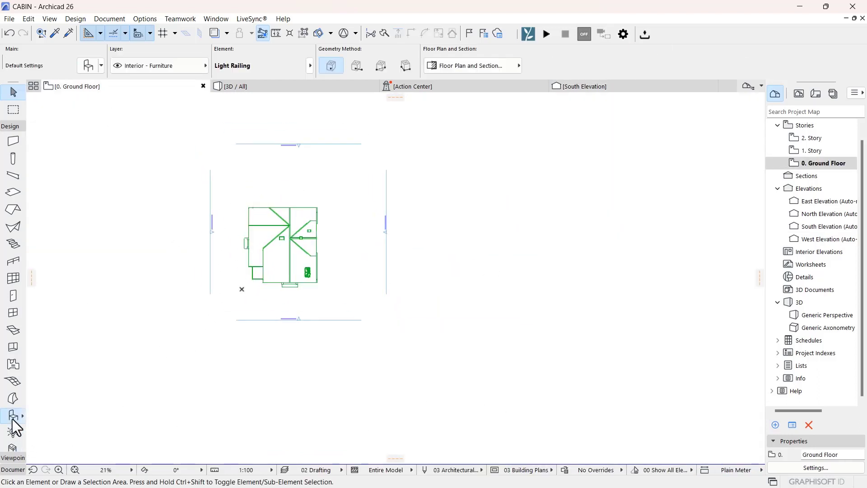
key(ctrl+t)
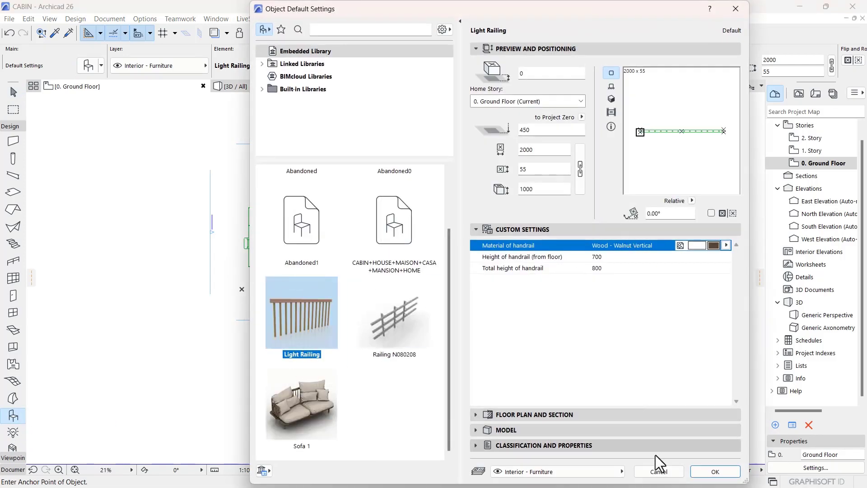
click(659, 470)
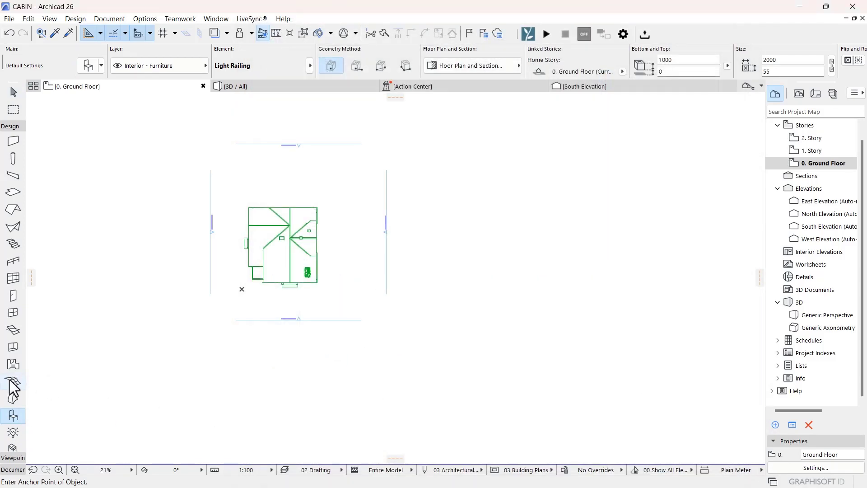
- Set the Mesh tool's default 3D appearance to All Ridges Smooth and its geometry method to Regular Sloped
double_click(13, 384)
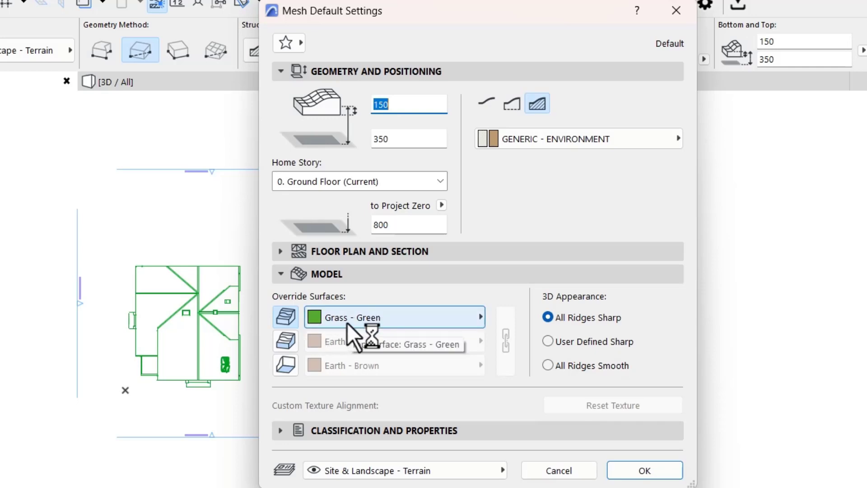
click(371, 317)
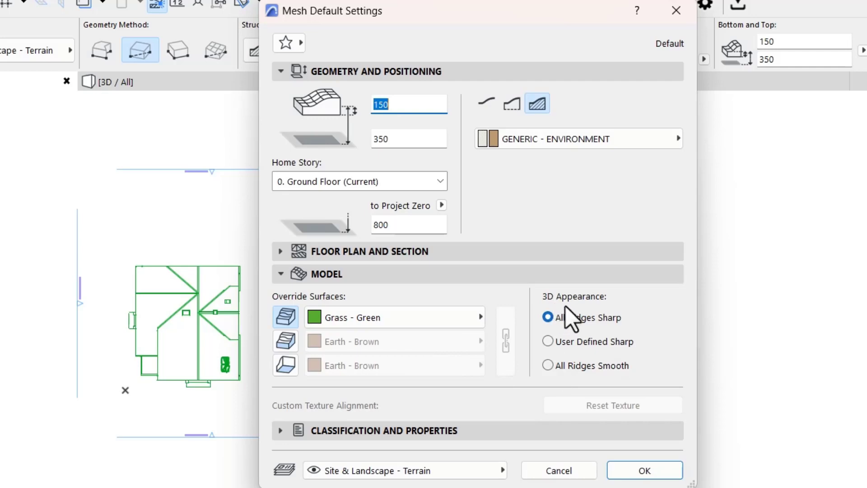
click(548, 365)
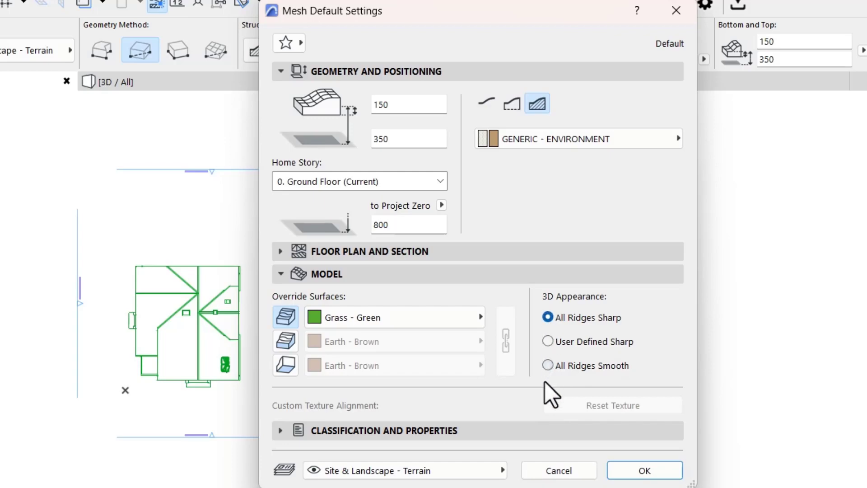
click(548, 365)
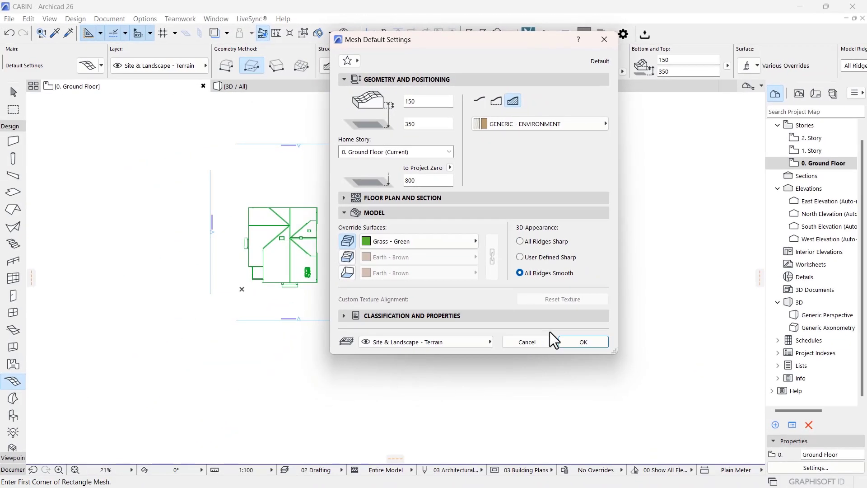
click(581, 342)
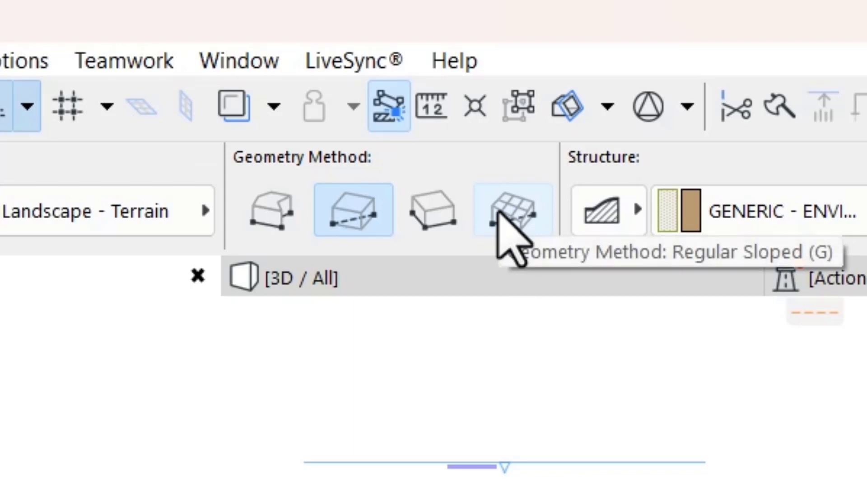
click(501, 211)
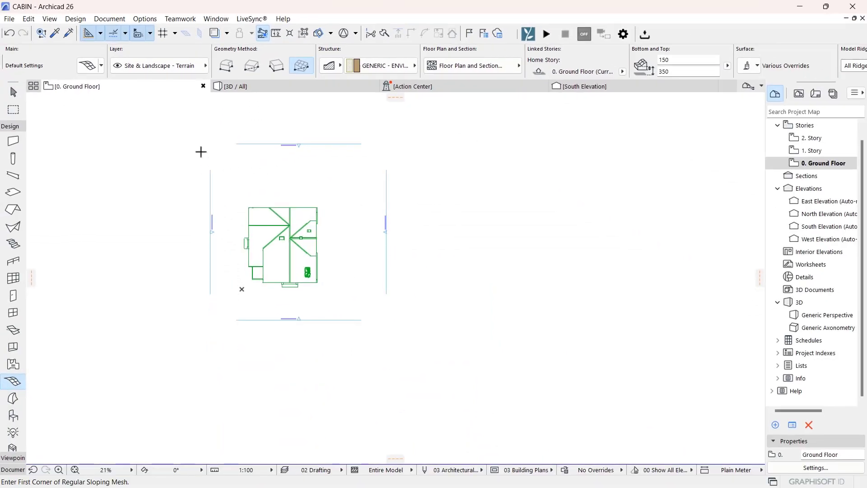
click(200, 144)
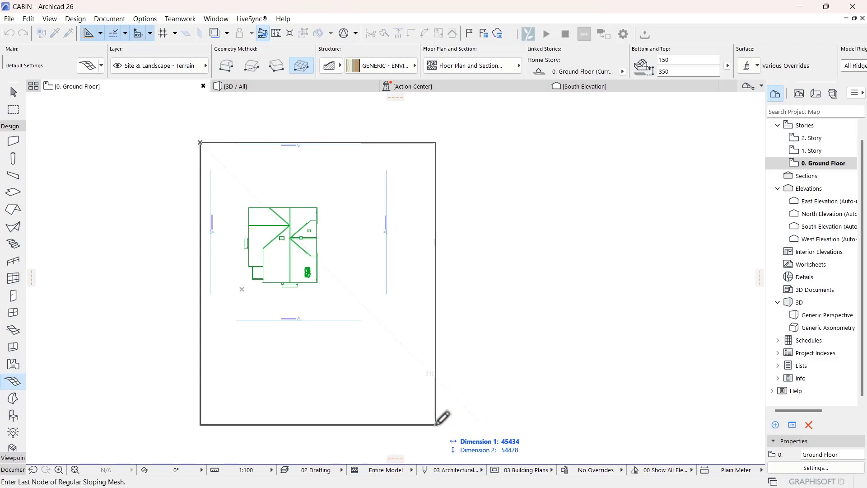
click(436, 425)
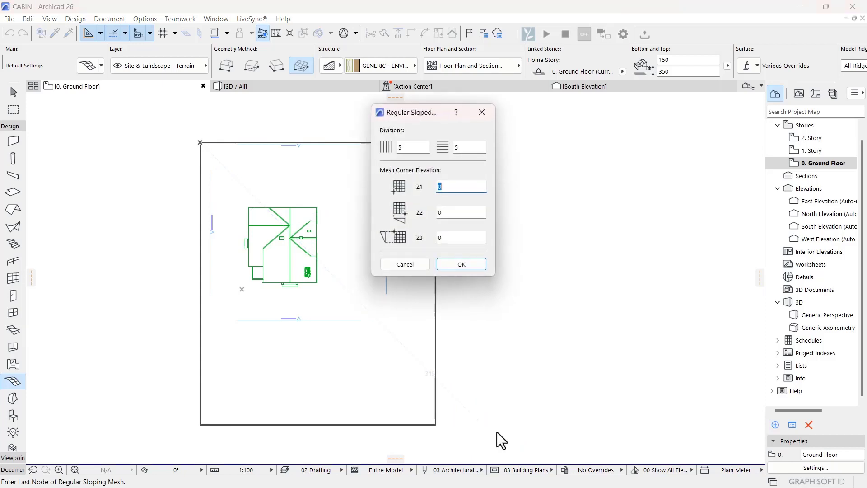
click(407, 265)
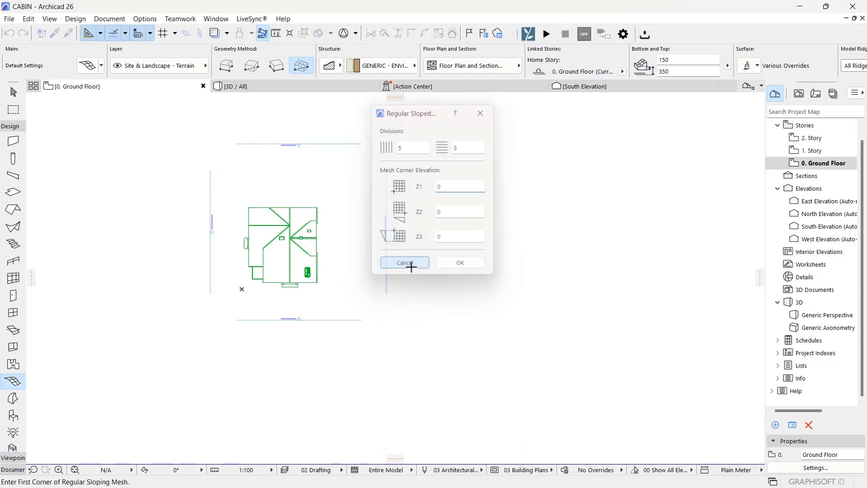
- Draw a rectangular mesh enclosing the cabin and all elevation markers, extending well below them, with 25 vertical and 30 horizontal divisions
click(158, 132)
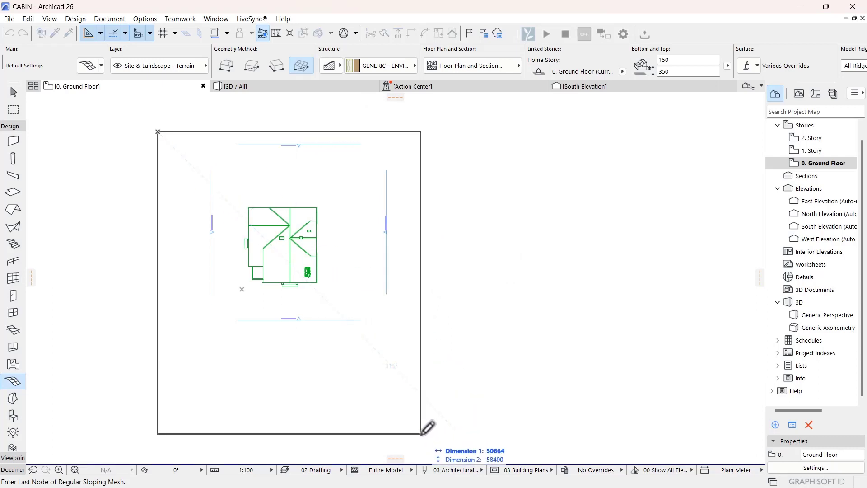
scroll(420, 418, down, 3)
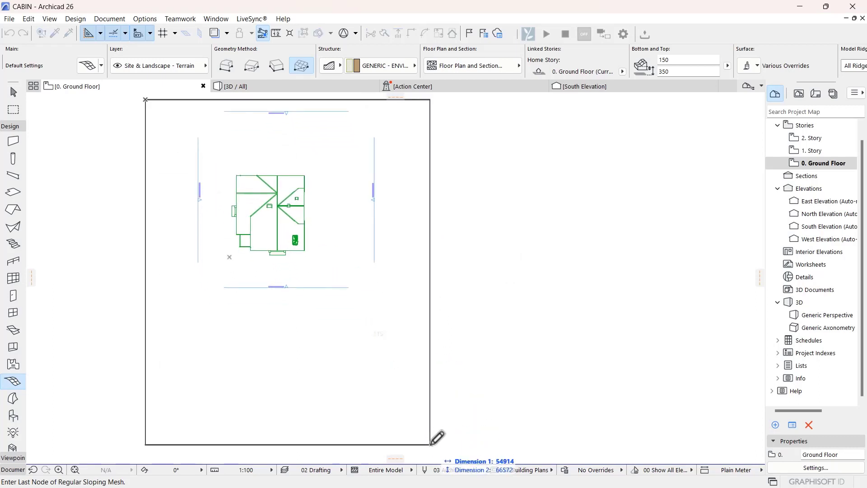
click(414, 424)
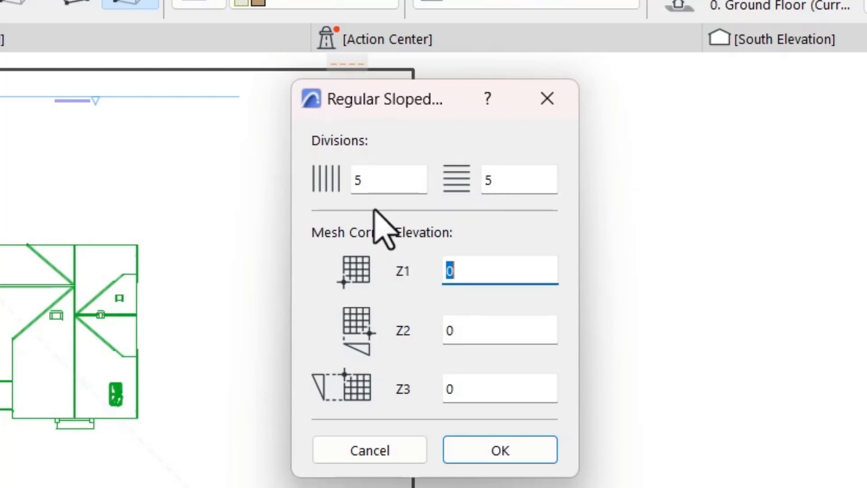
click(381, 183)
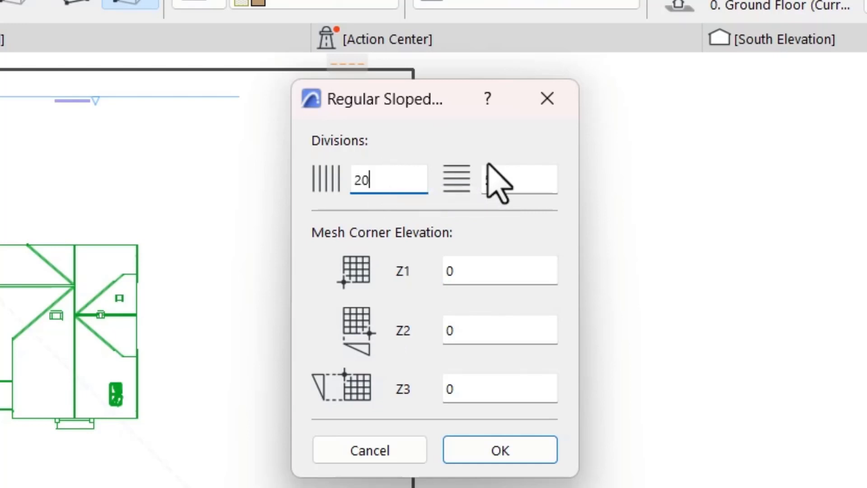
drag(387, 186, 260, 199)
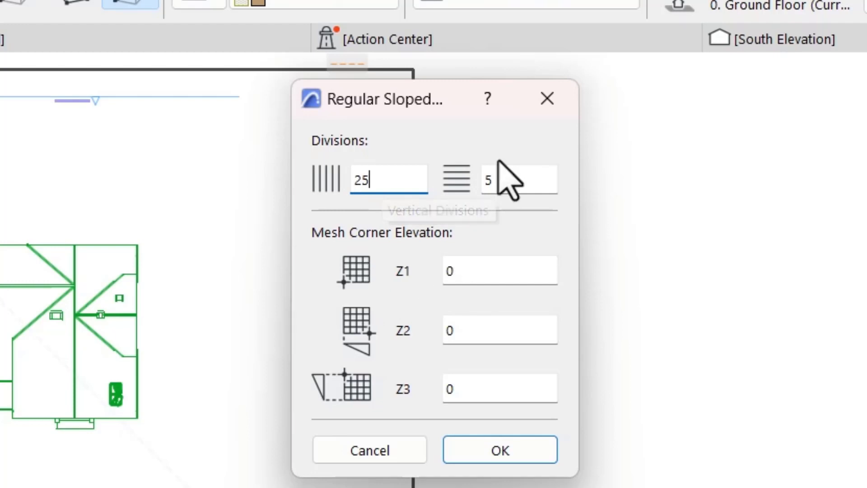
click(520, 182)
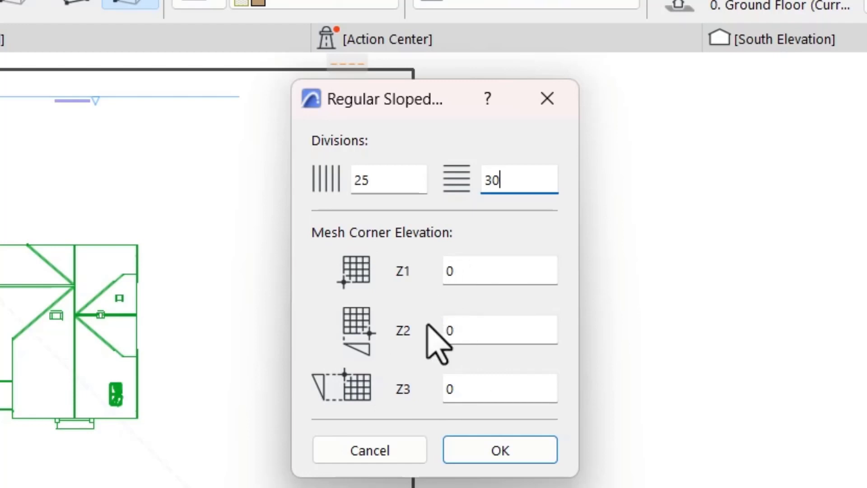
- Set the mesh corner elevations to Z1 -300, Z2 -50 and Z3 500, and create the sloped mesh
click(477, 271)
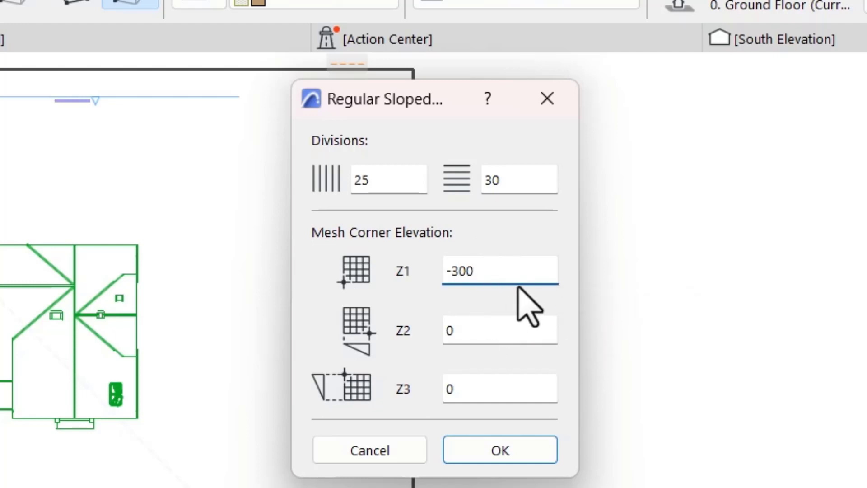
click(481, 335)
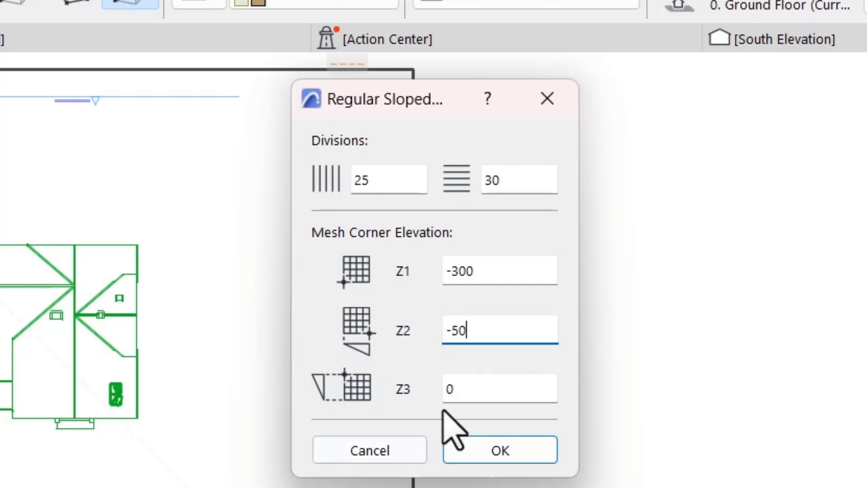
click(493, 389)
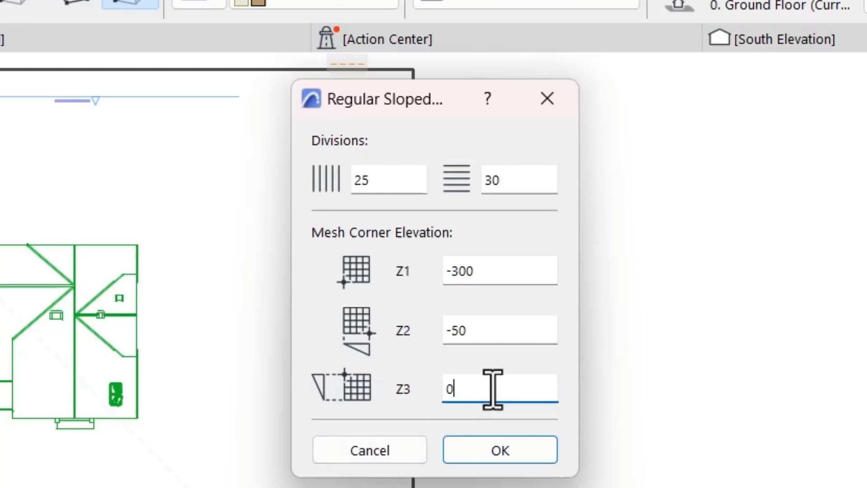
drag(484, 388, 362, 395)
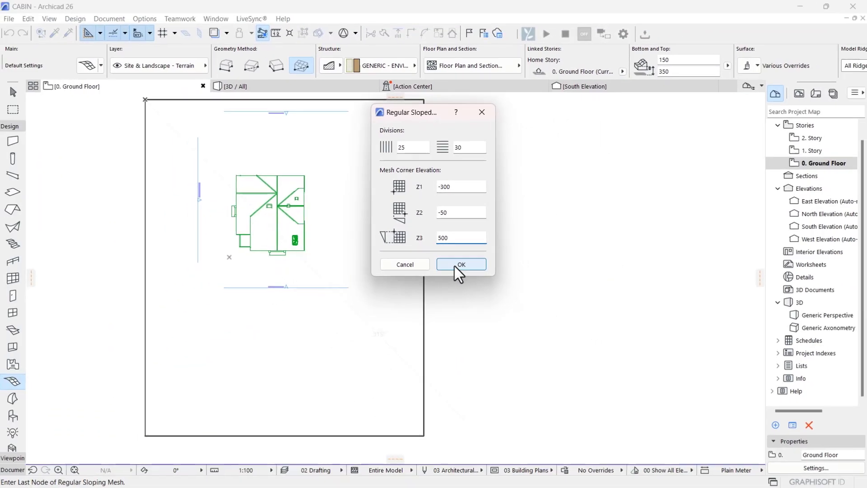
click(460, 264)
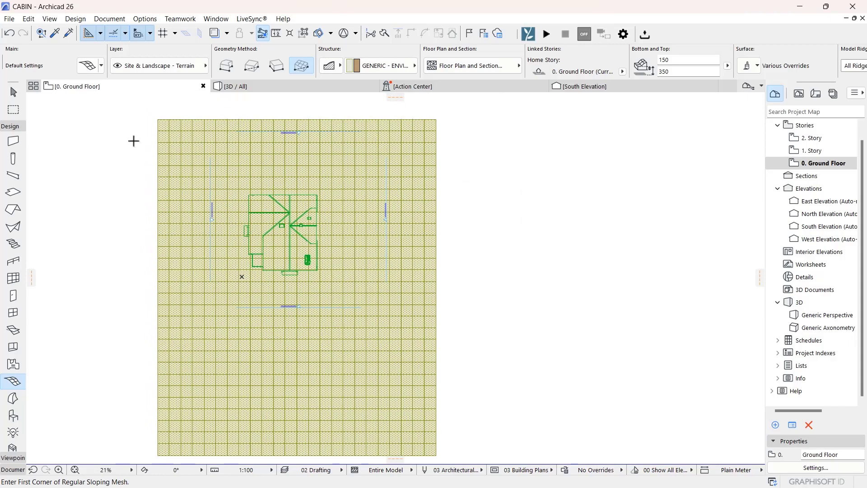
- Examine the sloped mesh around the cabin in the 3D view from several sides
click(251, 87)
scroll(360, 329, down, 8)
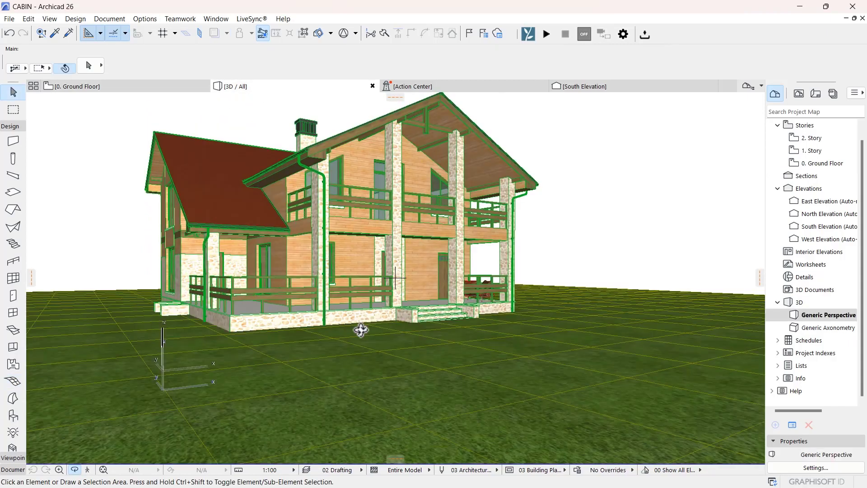
drag(235, 312, 338, 291)
scroll(366, 356, up, 3)
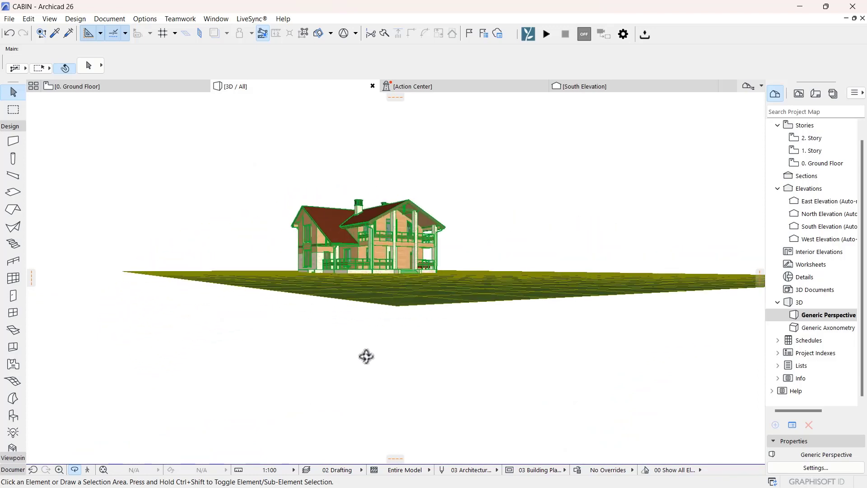
scroll(416, 344, up, 3)
drag(415, 344, 503, 355)
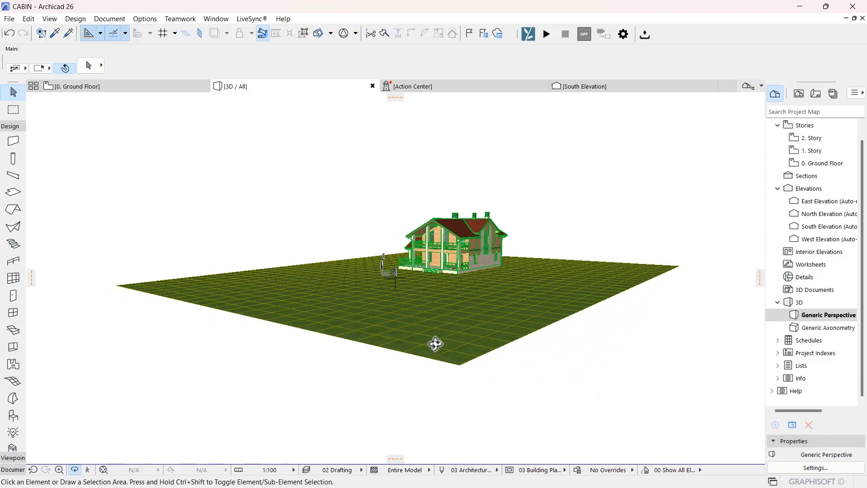
mouse_move(445, 340)
mouse_down()
mouse_move(474, 372)
mouse_move(474, 353)
mouse_move(461, 360)
mouse_move(441, 349)
mouse_up()
key(Escape)
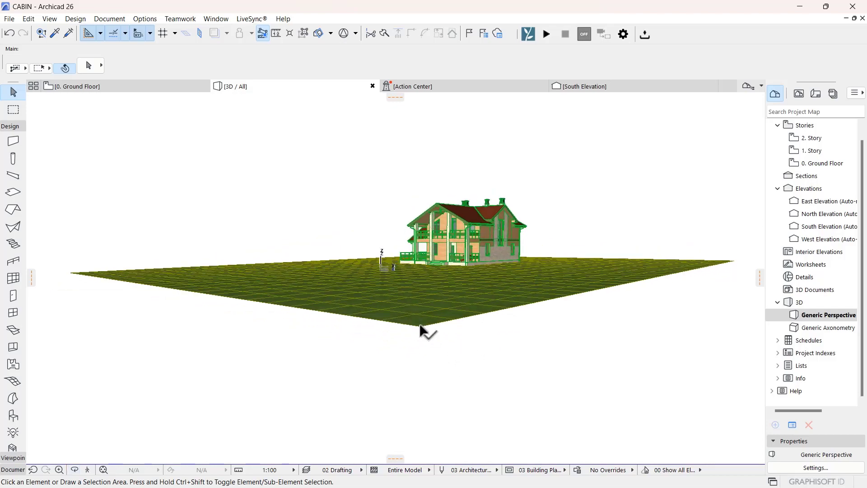
- Set the terrain mesh's height to 1500 in the 3D view and clear the selection
click(423, 331)
middle_drag(439, 377, 379, 350)
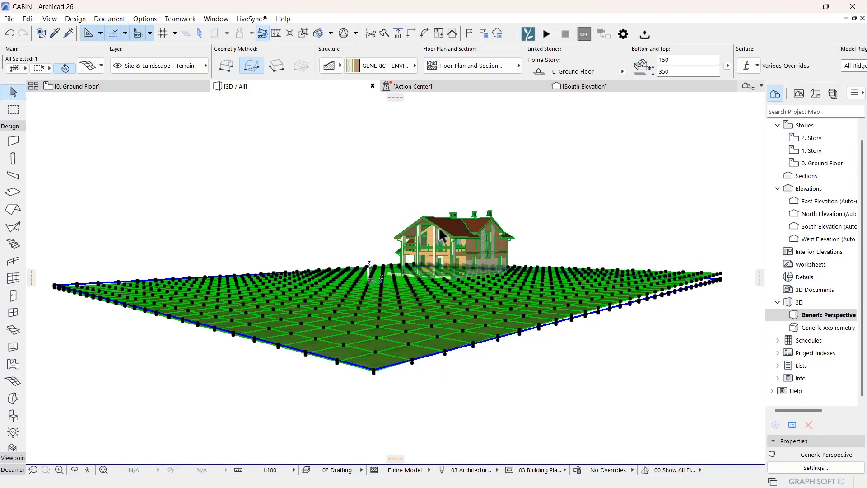
middle_drag(421, 333, 401, 302)
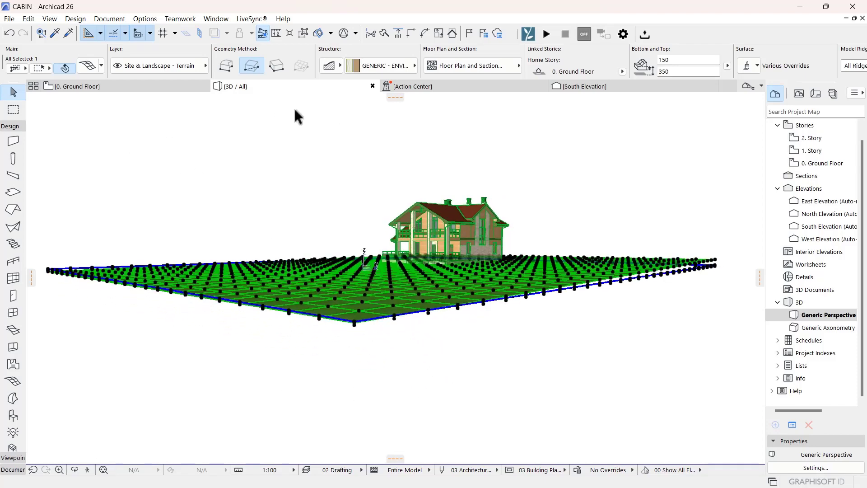
click(89, 66)
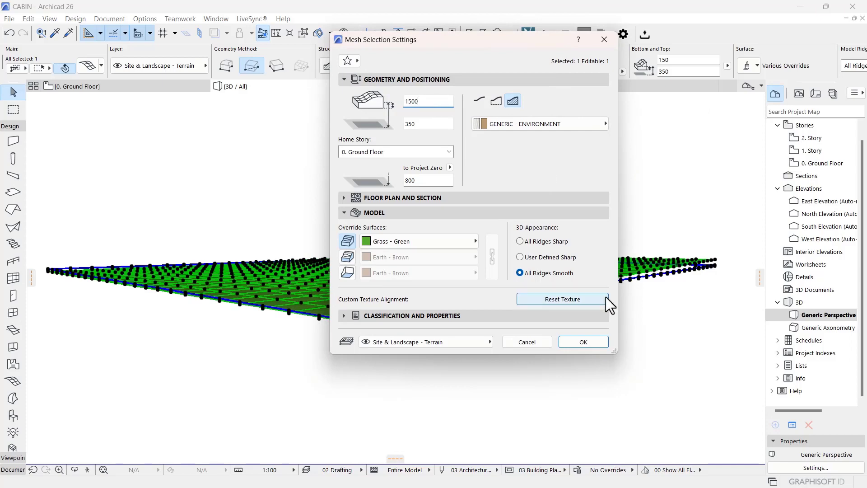
click(584, 342)
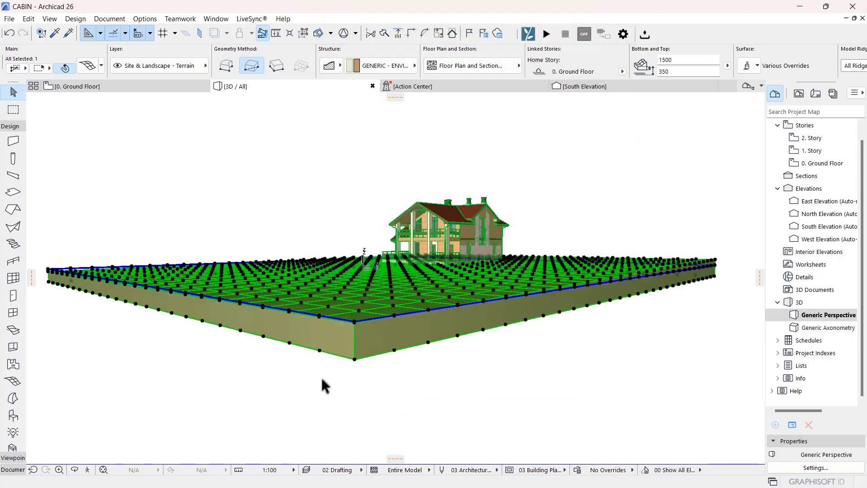
click(291, 373)
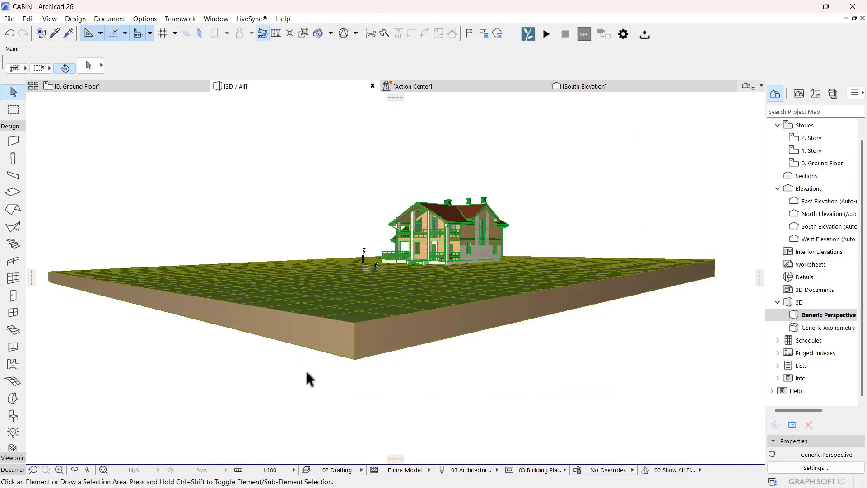
- Examine the thickened terrain from several sides and check how the cabin's base and entrance steps meet the ground
shift+middle_drag(306, 371, 553, 364)
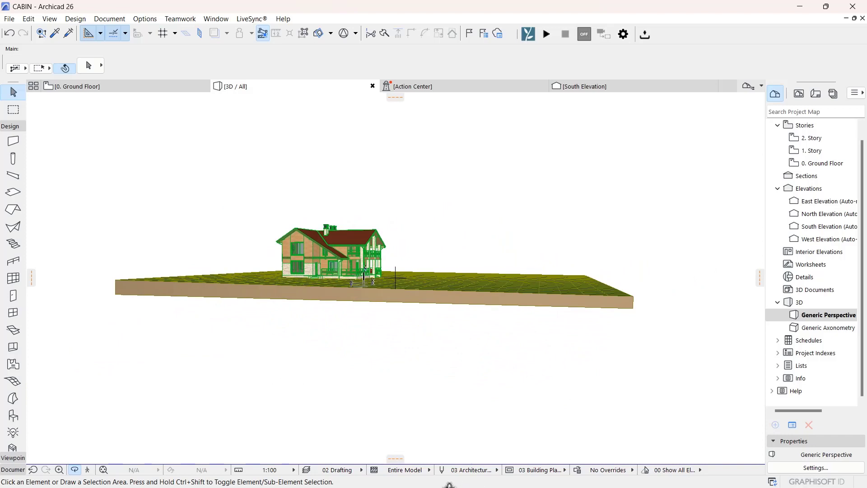
shift+middle_drag(448, 338, 265, 331)
shift+middle_drag(399, 369, 286, 360)
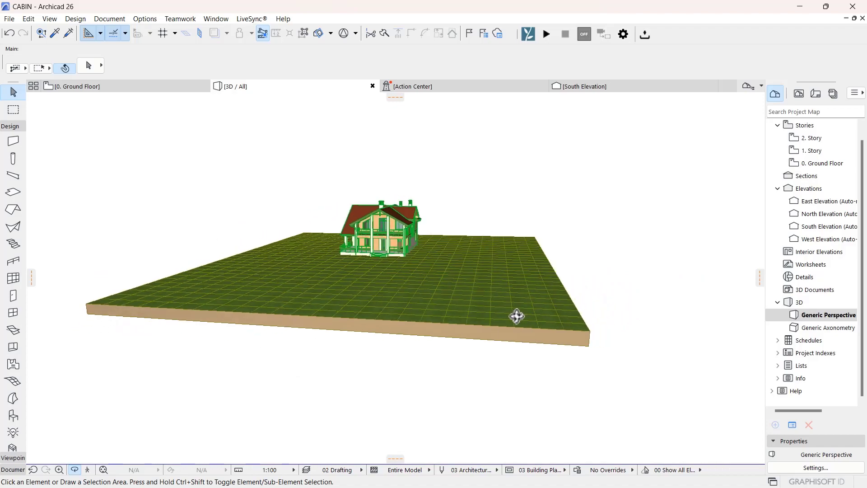
shift+middle_drag(517, 316, 353, 352)
scroll(451, 239, up, 4)
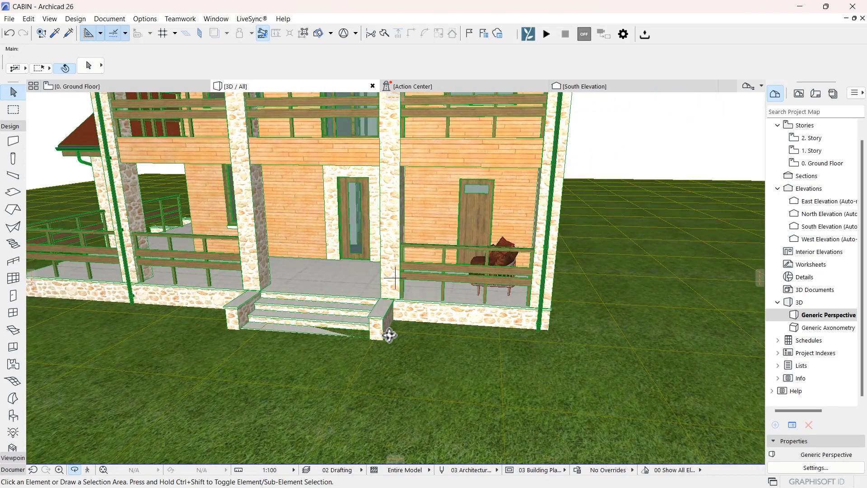
scroll(381, 372, down, 10)
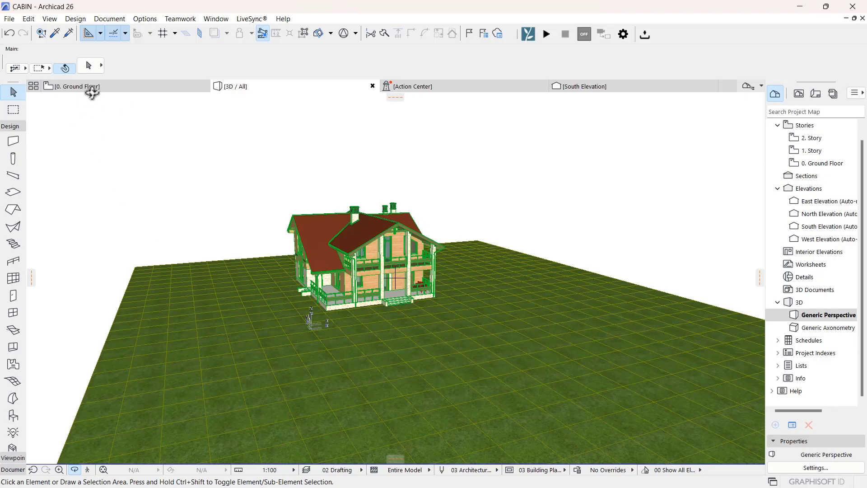
drag(332, 282, 341, 341)
drag(407, 319, 413, 331)
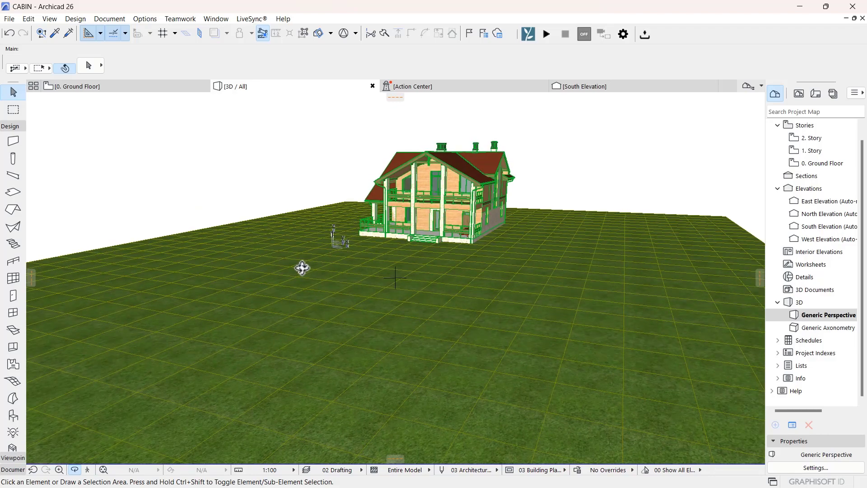
drag(410, 343, 414, 329)
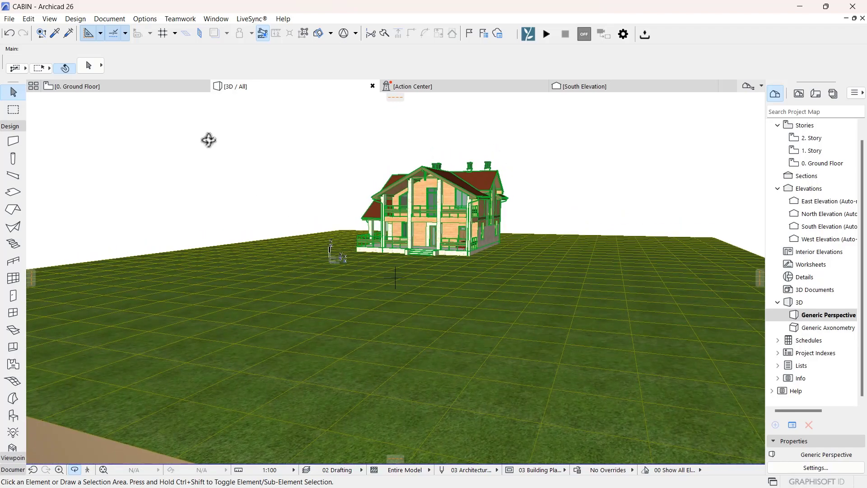
- Examine the terrain mesh's ridge lines on the ground floor plan by selecting them in both grid directions, and clear the selection
click(116, 90)
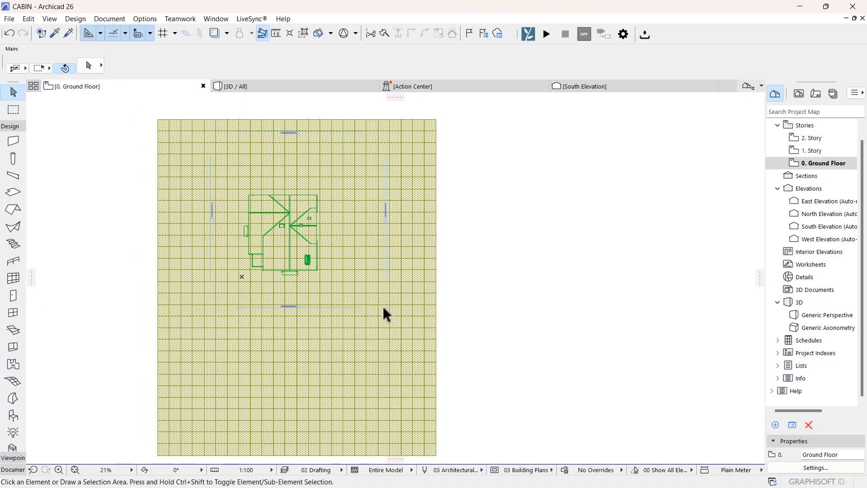
scroll(262, 302, up, 3)
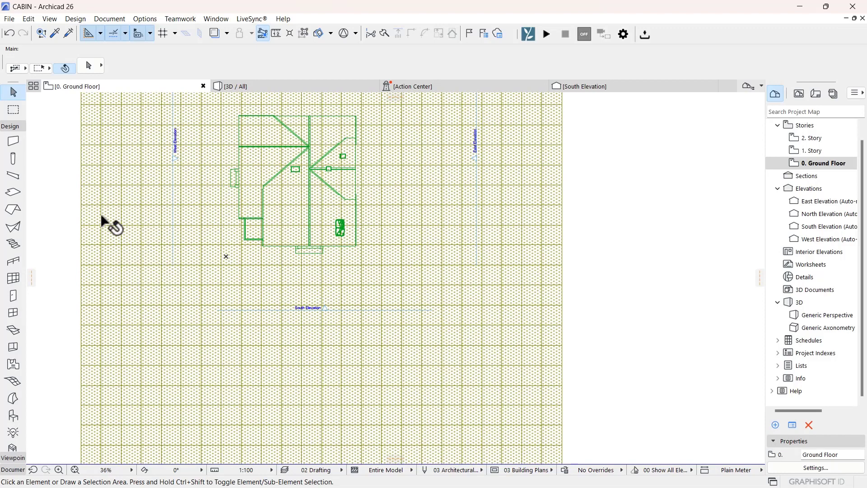
click(118, 241)
scroll(176, 249, down, 2)
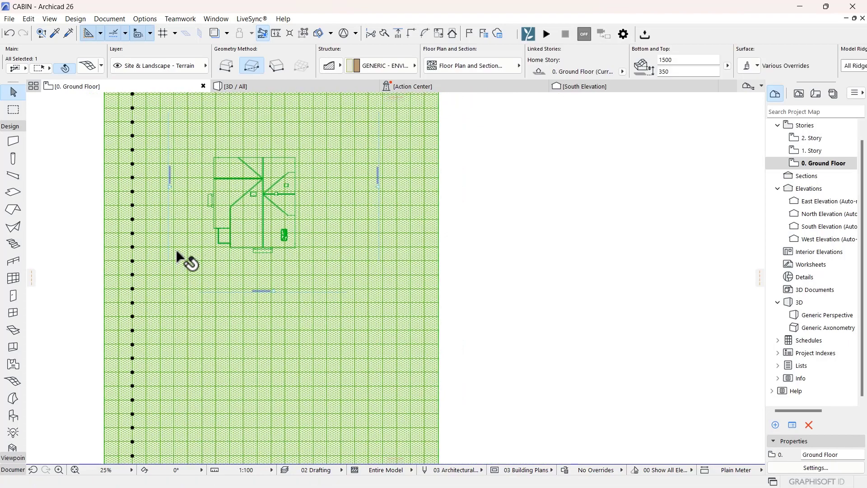
click(159, 246)
click(152, 246)
scroll(156, 252, up, 1)
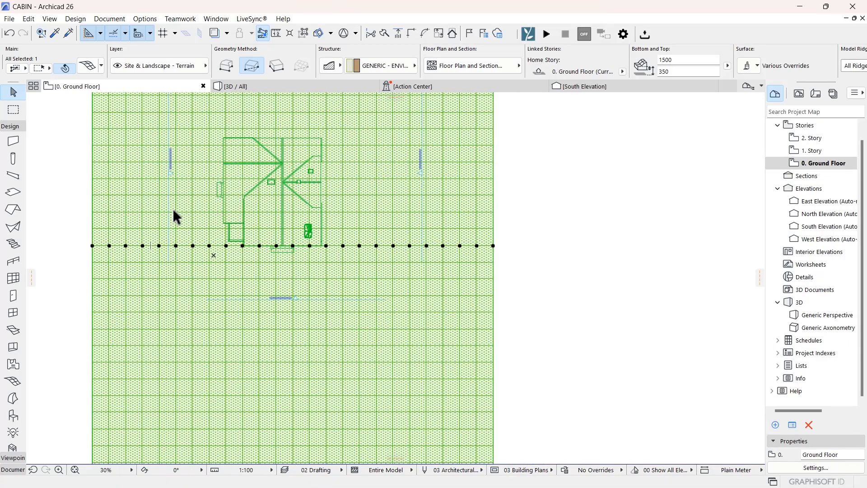
scroll(211, 289, down, 4)
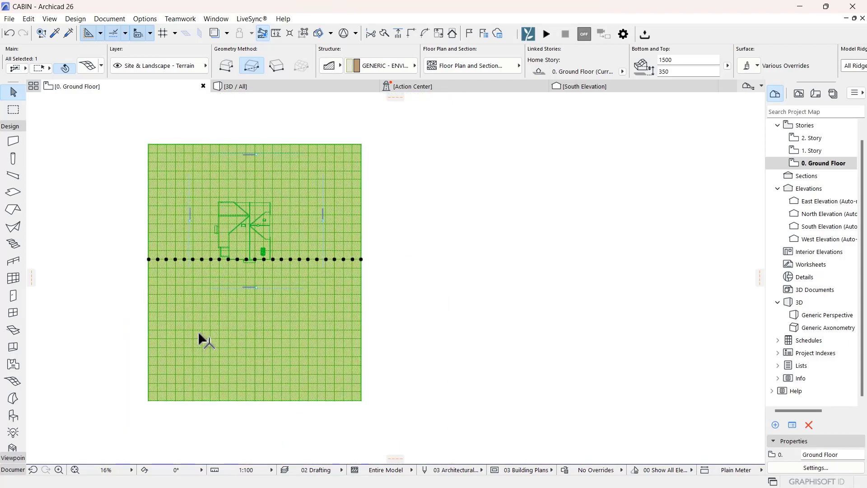
scroll(198, 332, up, 2)
click(104, 252)
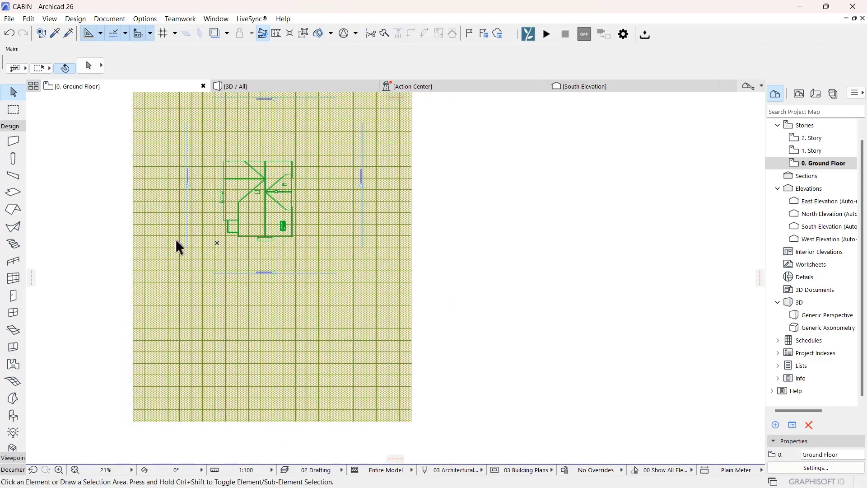
- Set the mesh point height of the first ridge inside the terrain's east edge to 600, applied to all its points
scroll(459, 332, up, 5)
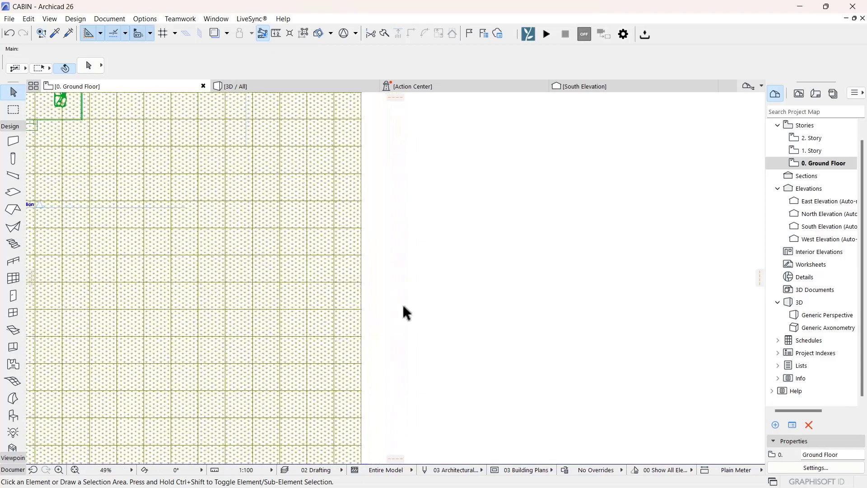
click(329, 264)
scroll(307, 271, down, 5)
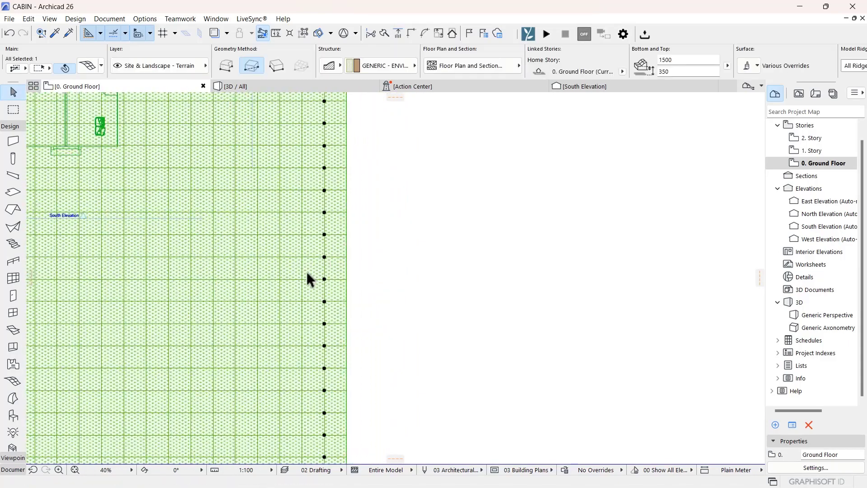
middle_drag(297, 204, 293, 251)
scroll(294, 250, down, 1)
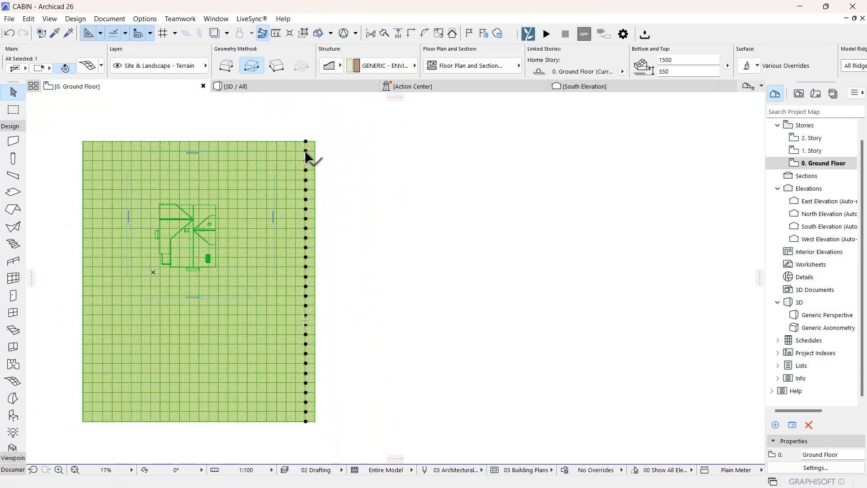
scroll(304, 441, up, 7)
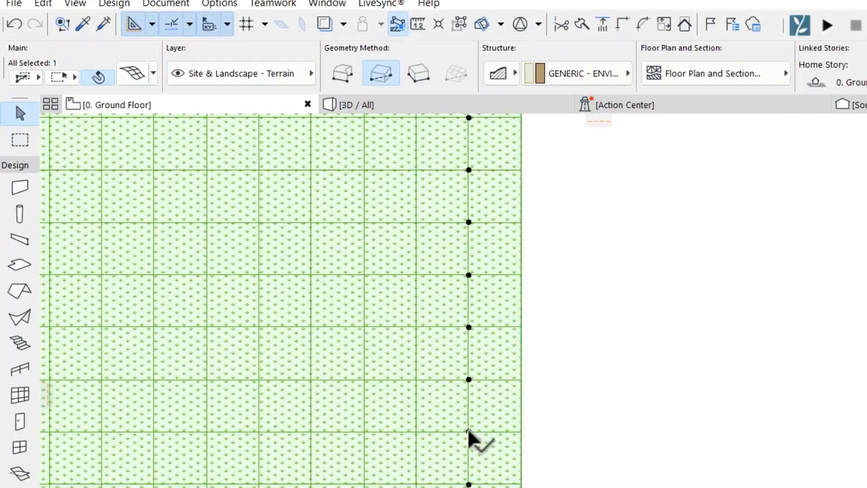
click(308, 311)
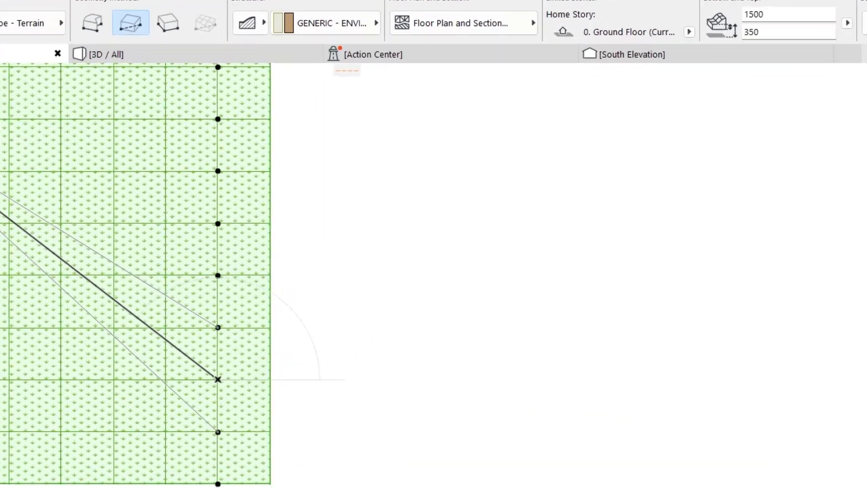
click(64, 102)
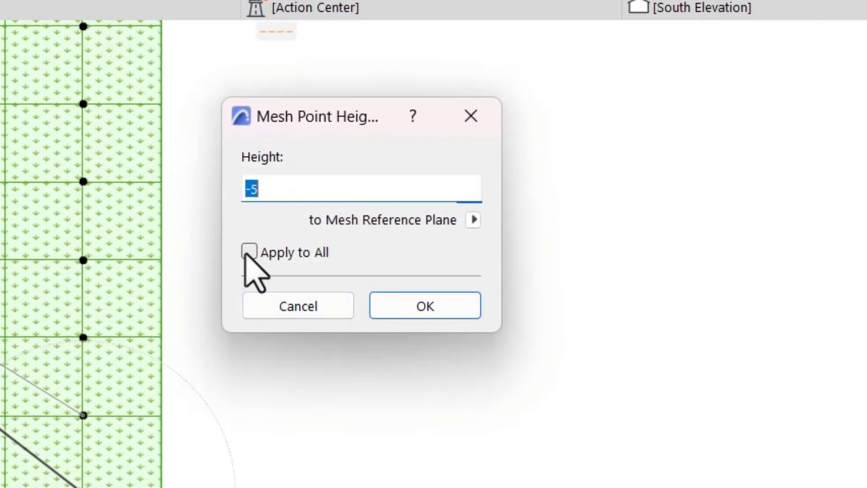
click(249, 251)
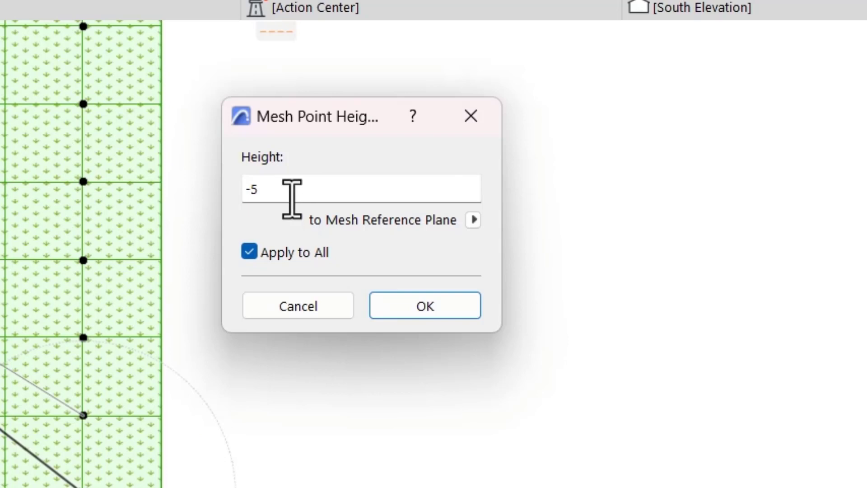
double_click(273, 190)
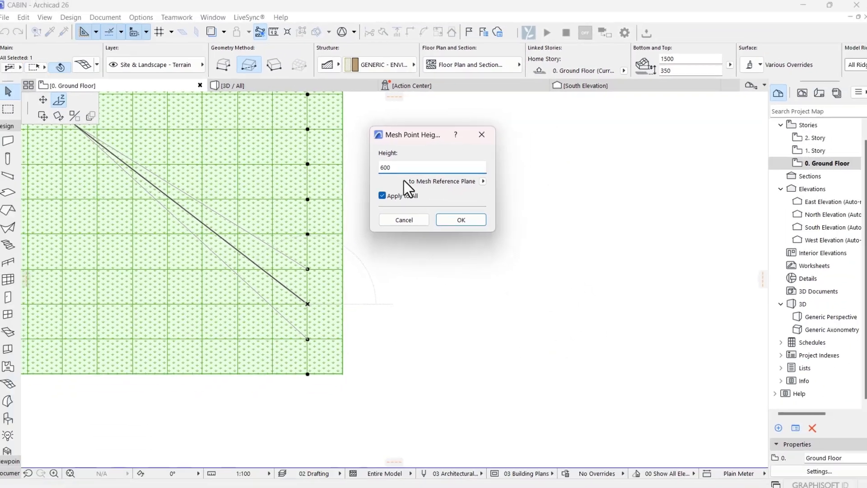
click(465, 221)
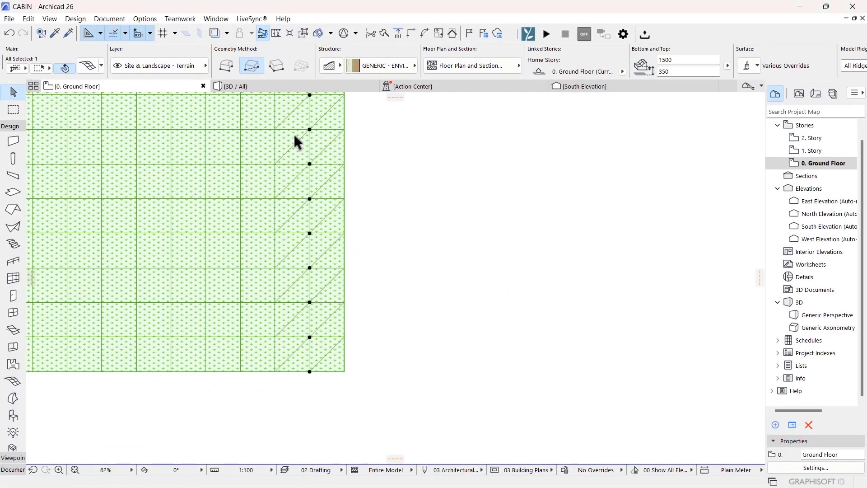
- Examine the raised ridge along the terrain's east edge in the 3D view, from the corner round to the cabin's front
click(244, 86)
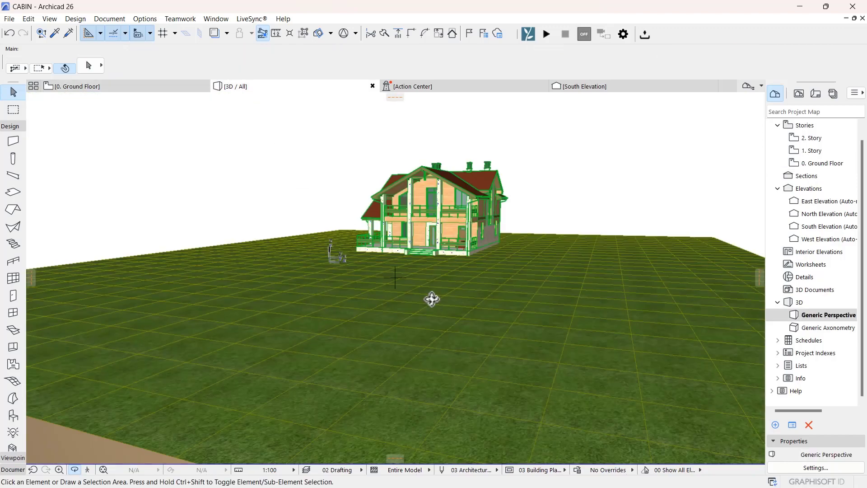
shift+middle_drag(432, 298, 508, 396)
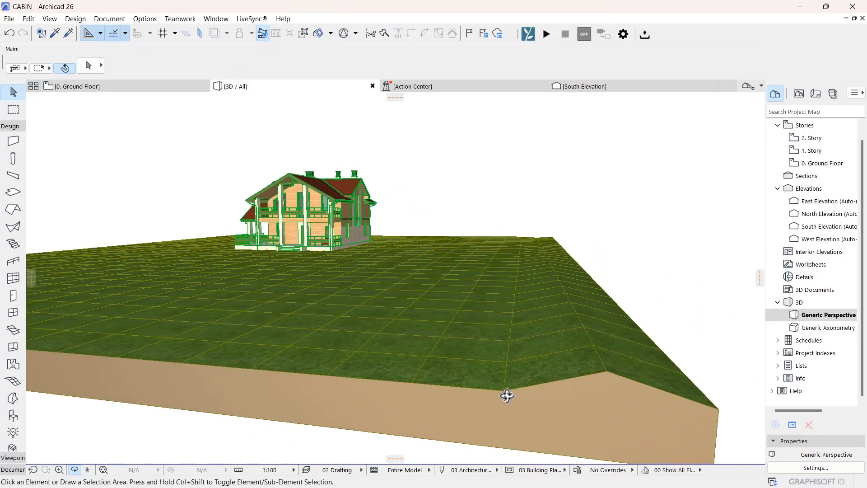
shift+middle_drag(626, 376, 564, 331)
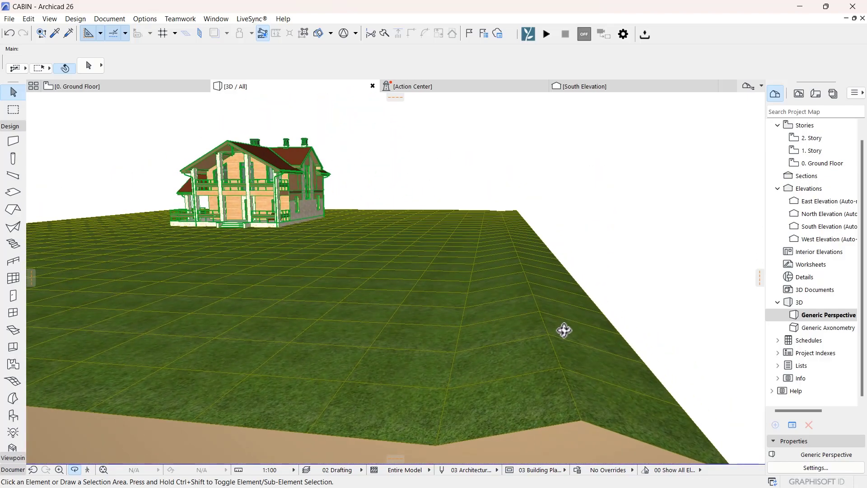
shift+middle_drag(470, 371, 538, 300)
middle_drag(422, 300, 296, 196)
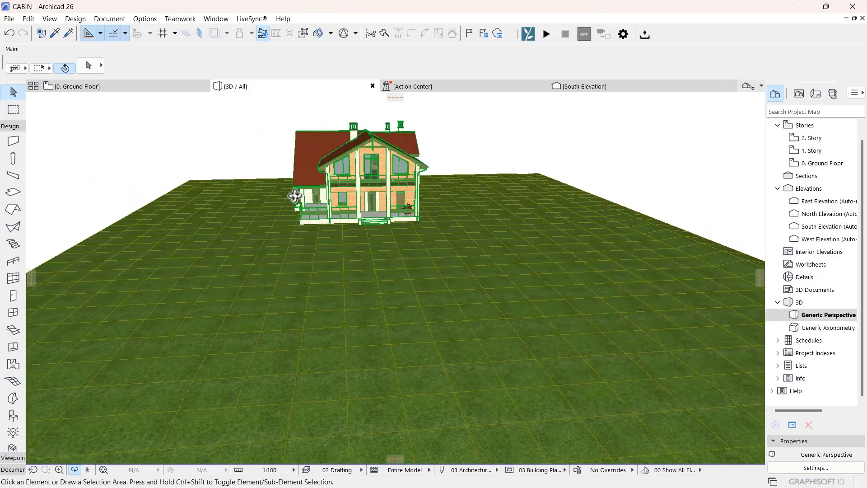
- Return to the ground floor plan and change the height of all points on the first ridge inside the mesh's west edge
click(102, 89)
scroll(273, 271, up, 5)
click(283, 310)
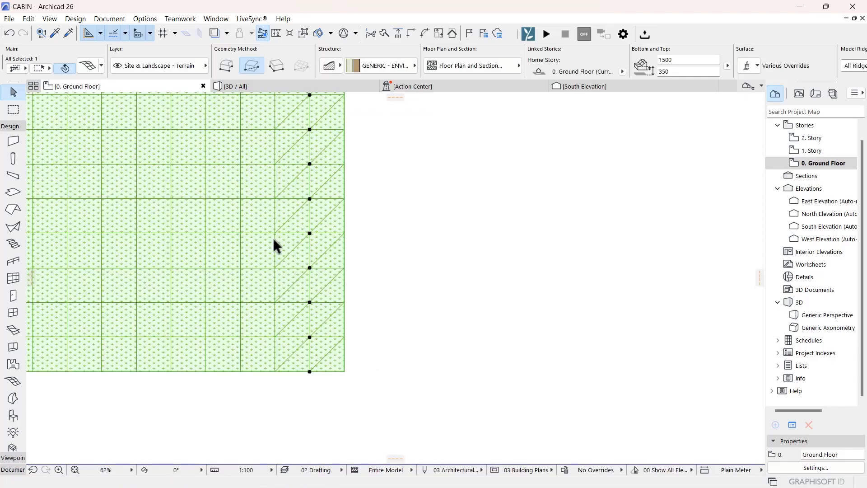
scroll(231, 262, down, 2)
middle_drag(221, 260, 387, 320)
middle_drag(212, 325, 344, 306)
middle_drag(216, 343, 335, 337)
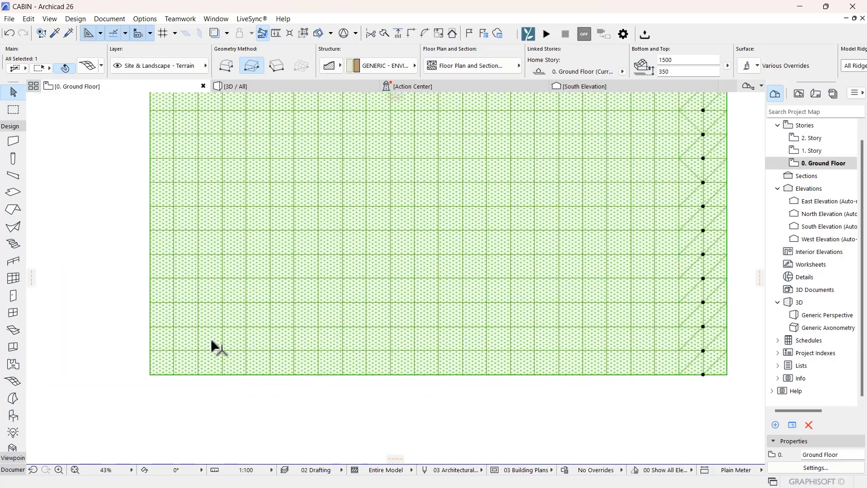
scroll(211, 338, up, 4)
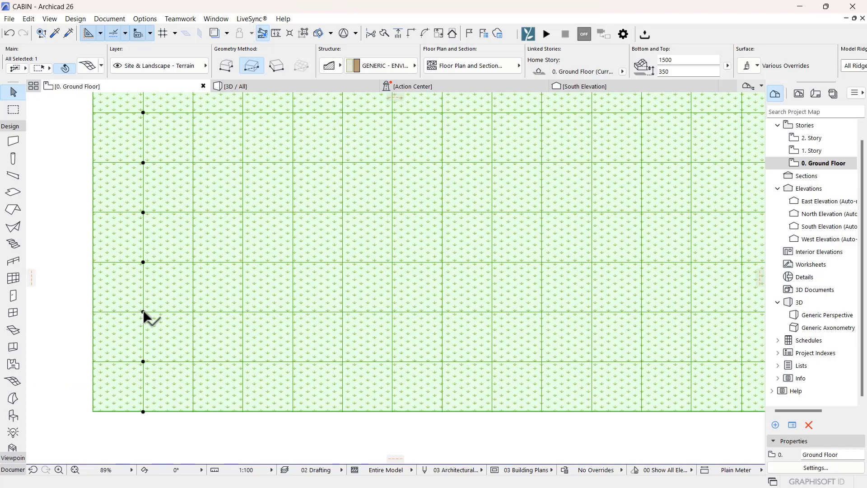
click(143, 311)
click(211, 366)
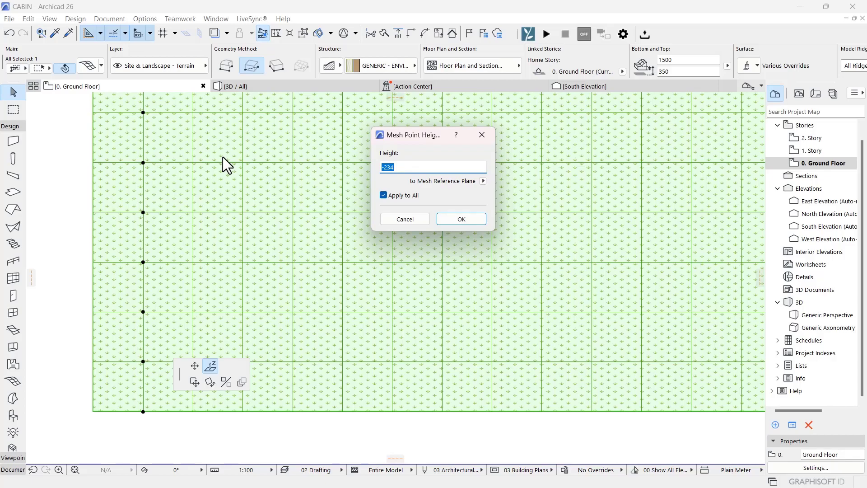
click(461, 219)
- Set the mesh point height of the first ridge inside the terrain's south edge to 50, applied to all its points
scroll(251, 341, down, 10)
mouse_move(294, 321)
middle_down()
mouse_move(312, 292)
mouse_move(306, 330)
middle_up()
scroll(298, 360, up, 10)
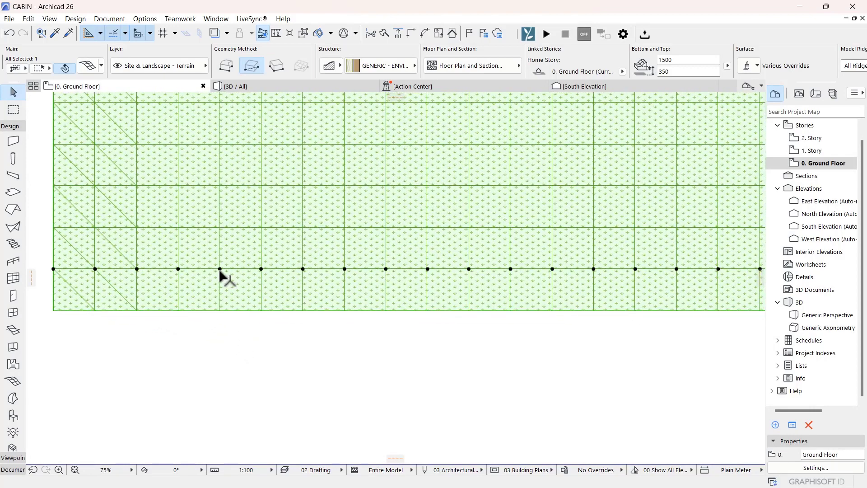
click(220, 269)
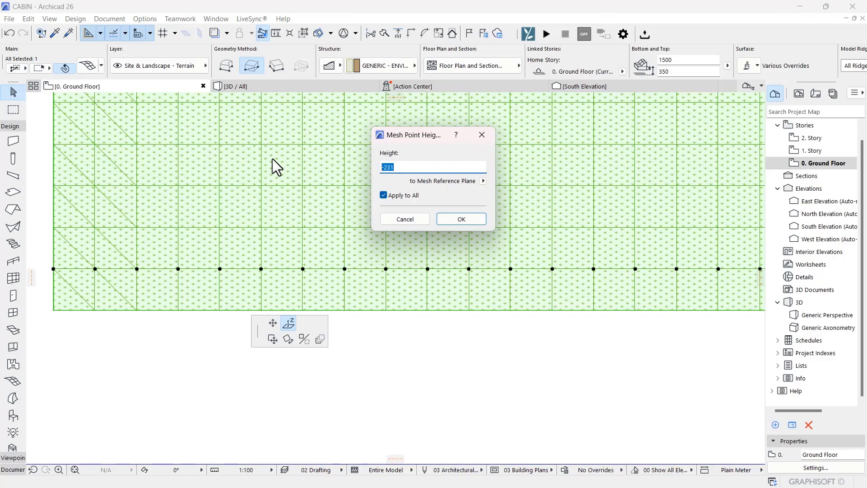
text(50)
click(461, 218)
- Set the height of all points on the third north-south ridge from the mesh's west edge to -5
scroll(443, 258, down, 5)
middle_drag(443, 257, 450, 312)
scroll(464, 276, up, 2)
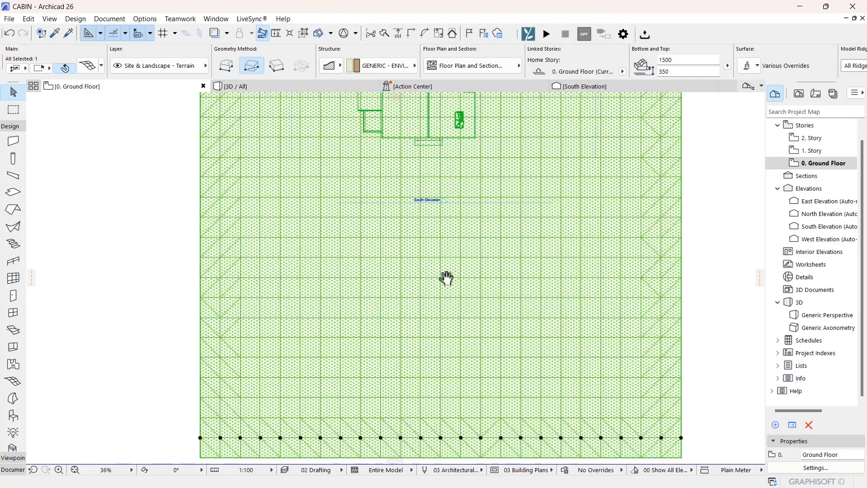
middle_drag(446, 278, 450, 368)
scroll(337, 352, up, 5)
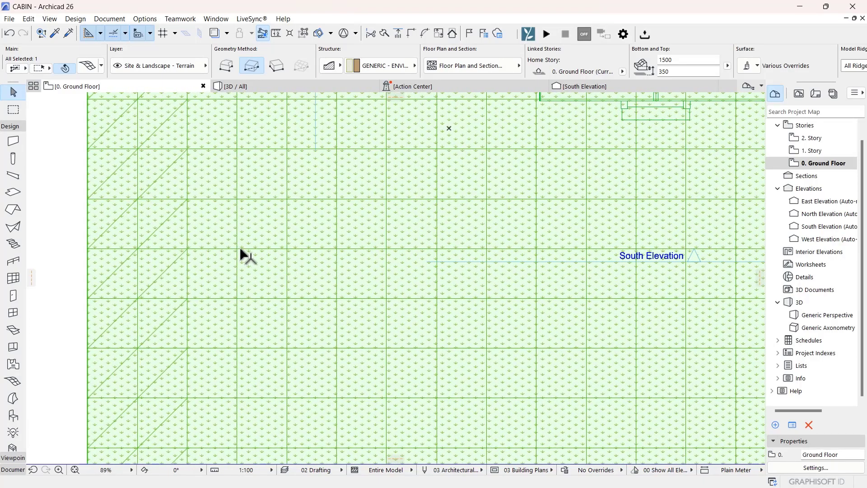
click(238, 249)
click(308, 179)
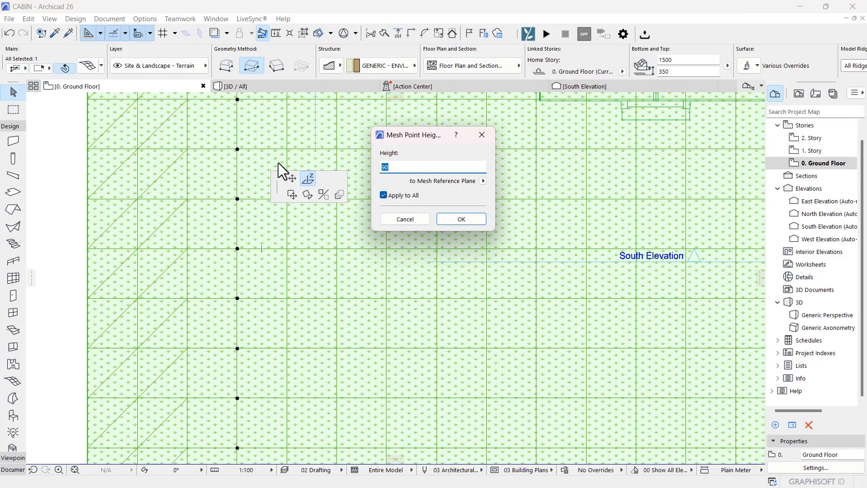
text(-5)
key(Return)
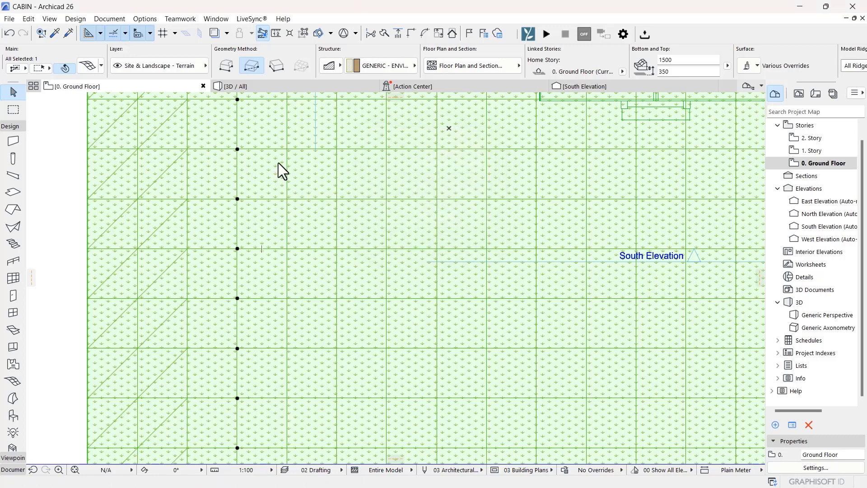
- Change the height of all points on the sixth north-south ridge from the mesh's west edge
scroll(319, 315, down, 5)
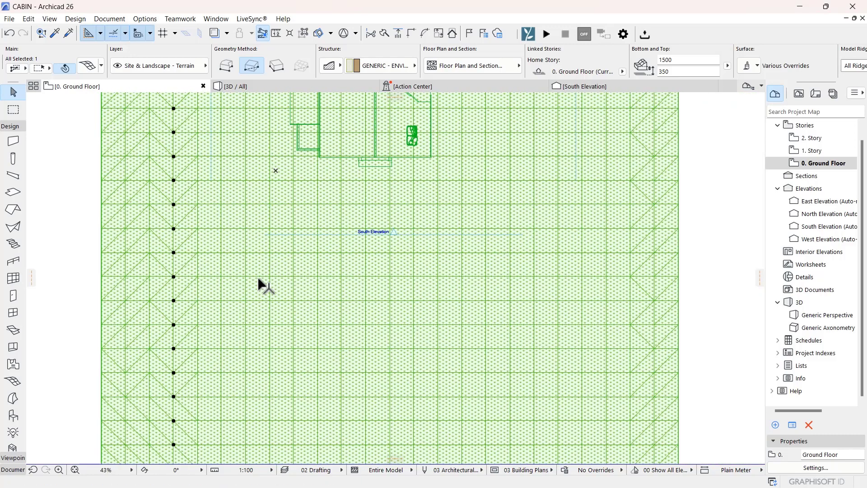
click(244, 274)
click(246, 273)
click(320, 208)
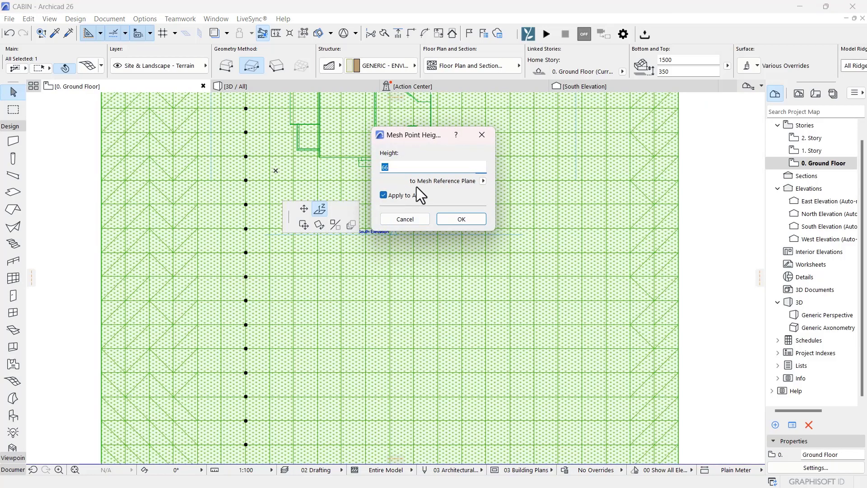
click(439, 218)
- Set the height of all points on the eighth north-south ridge from the mesh's west edge to 450
scroll(298, 302, up, 2)
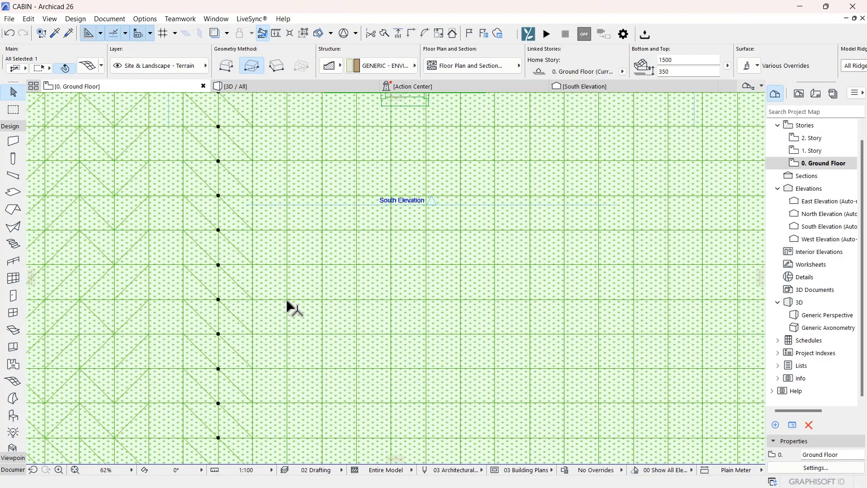
click(288, 298)
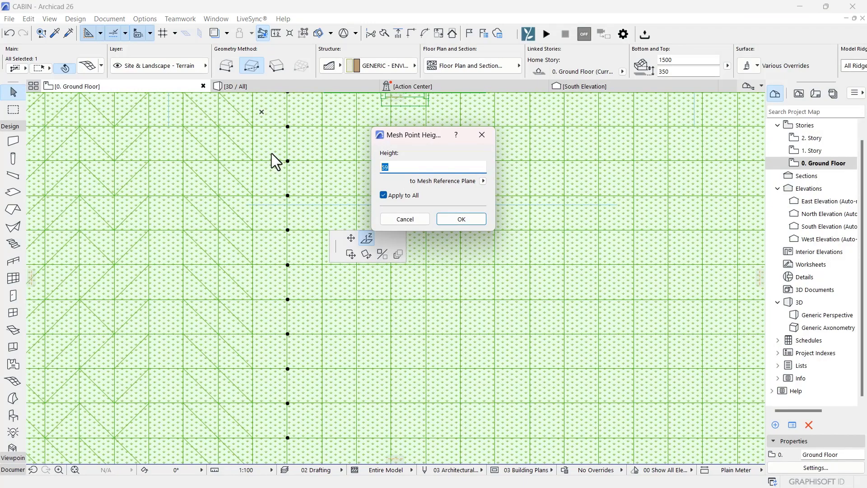
text(450)
click(461, 219)
- Set the height of all points on the central north-south ridge, passing under the cabin's east half, to 500
scroll(351, 256, down, 3)
middle_drag(350, 252, 305, 339)
scroll(356, 370, up, 3)
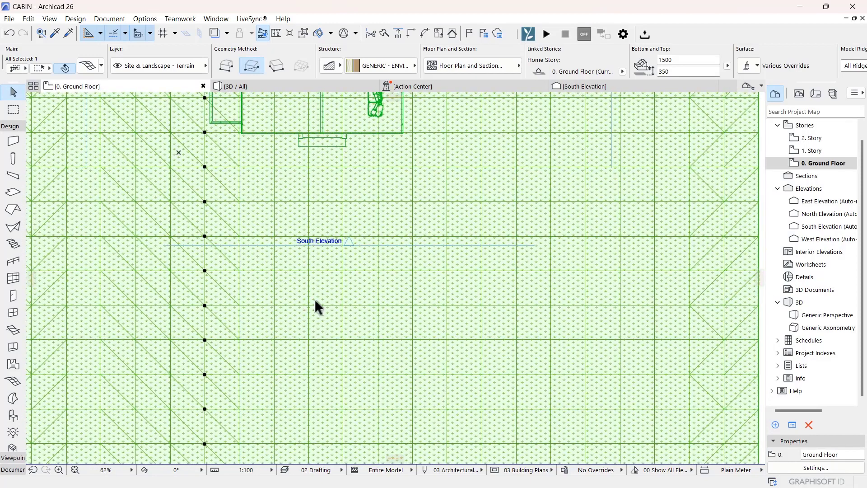
click(379, 310)
click(378, 306)
click(456, 244)
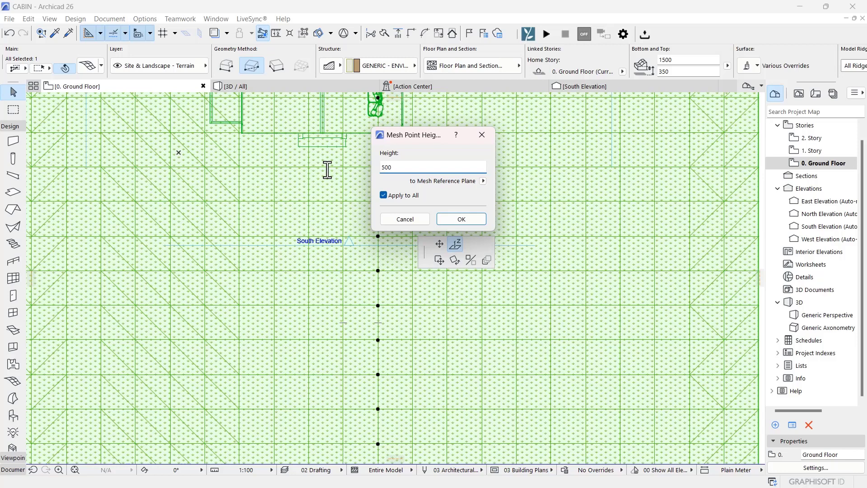
click(454, 218)
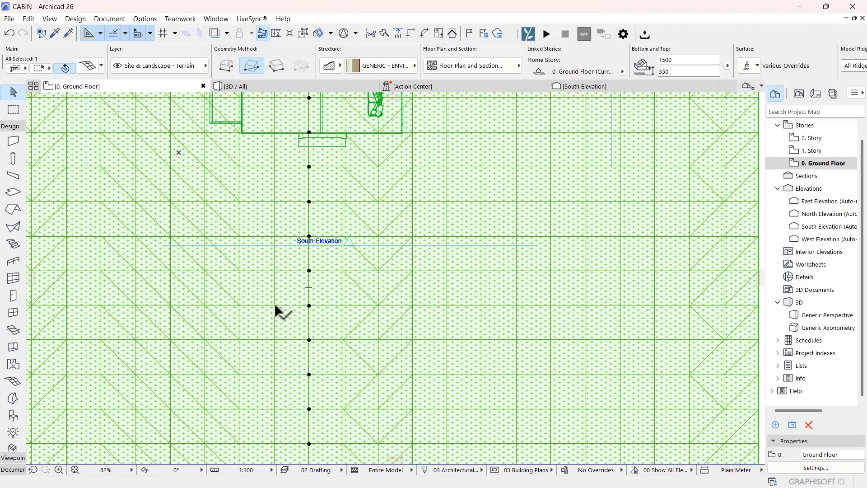
scroll(275, 305, down, 5)
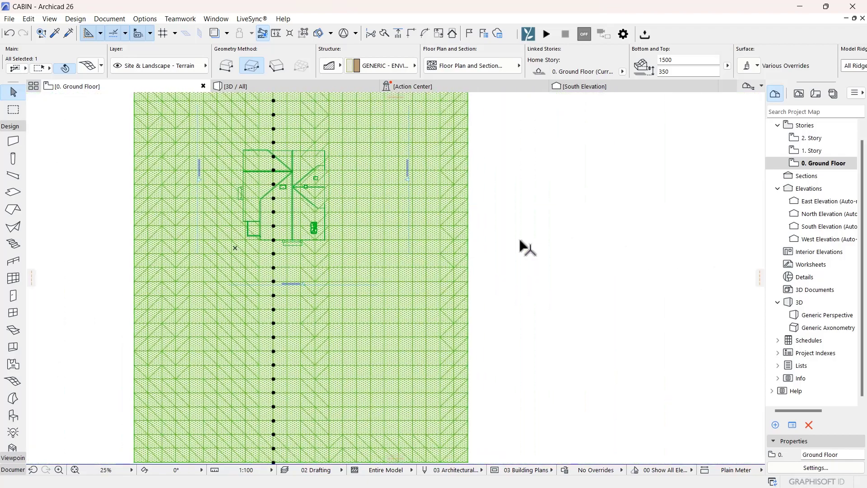
click(524, 247)
- Move the whole terrain mesh about 764 mm west, using the grid point near the cabin's front steps as reference
scroll(269, 228, up, 3)
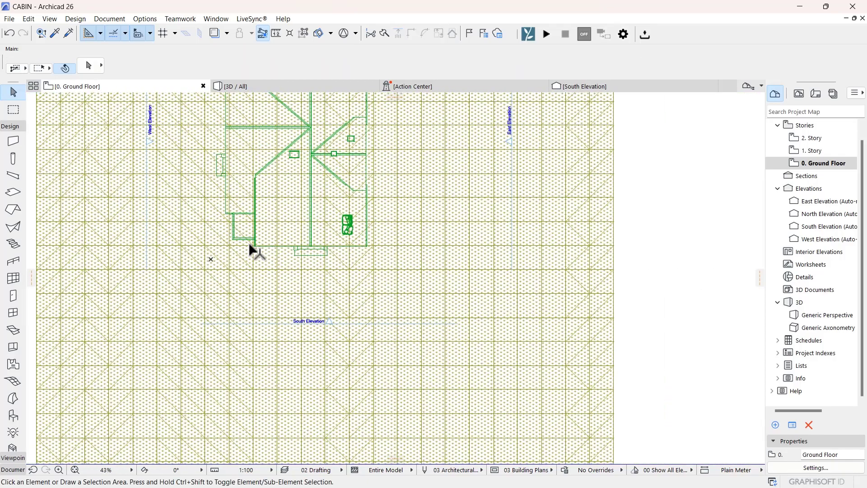
click(253, 245)
key(Escape)
click(274, 220)
key(Escape)
scroll(270, 235, down, 3)
click(349, 243)
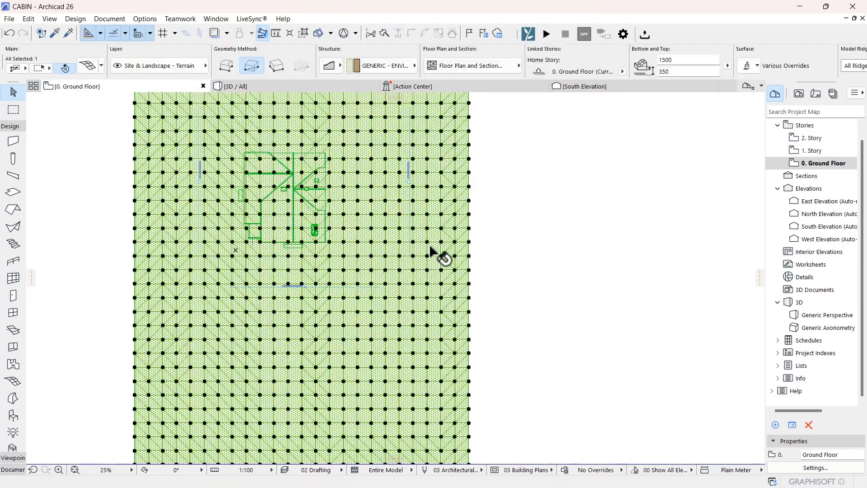
right_click(554, 261)
mouse_move(578, 330)
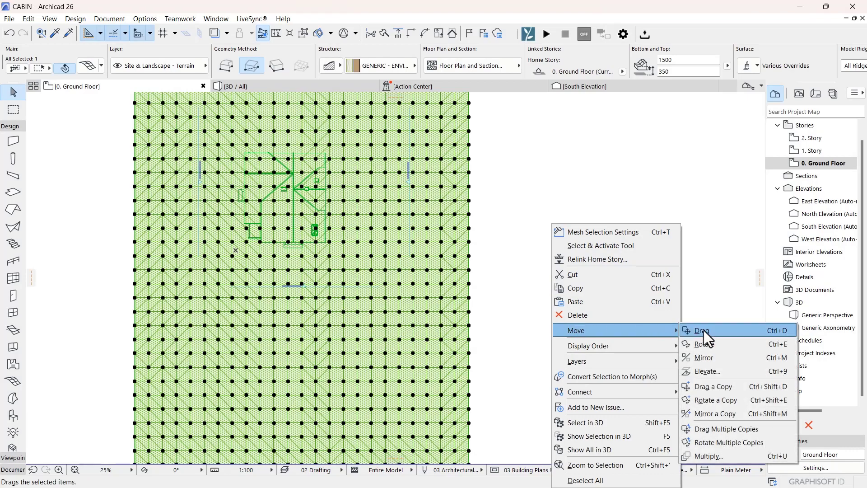
click(703, 329)
scroll(287, 246, up, 8)
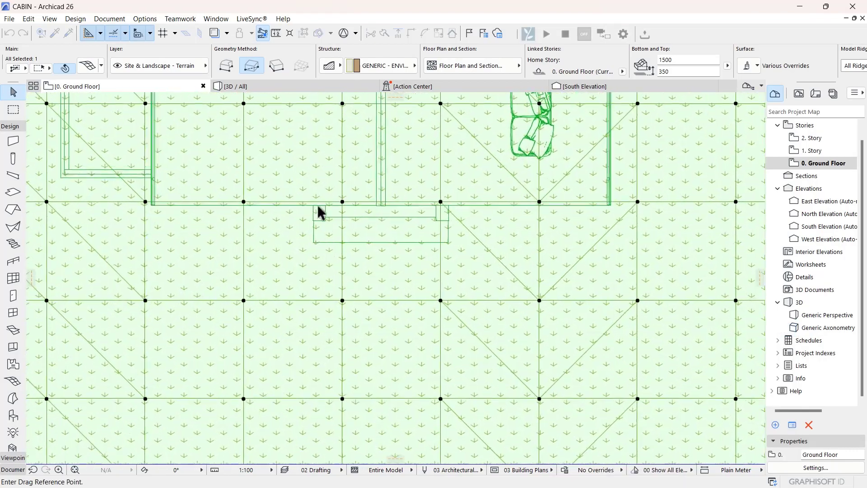
scroll(321, 212, up, 2)
click(347, 191)
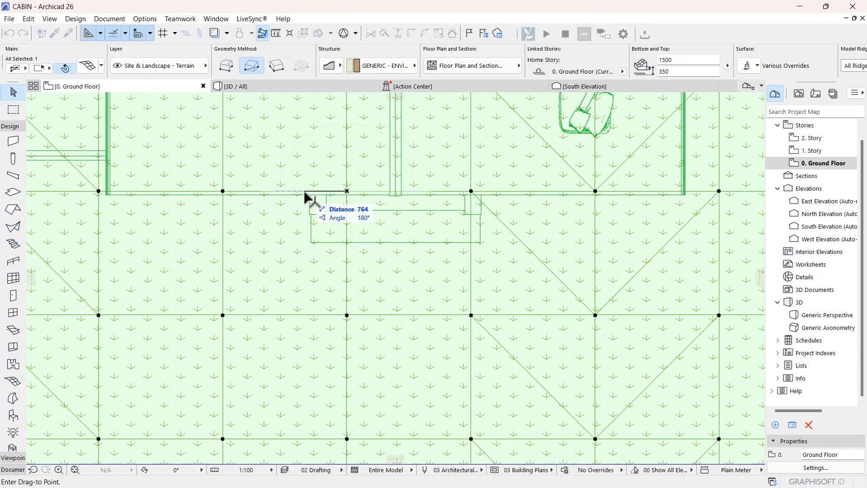
click(305, 191)
- Drag the terrain mesh slightly farther west so that a grid line runs near the middle of the front steps
scroll(290, 214, down, 8)
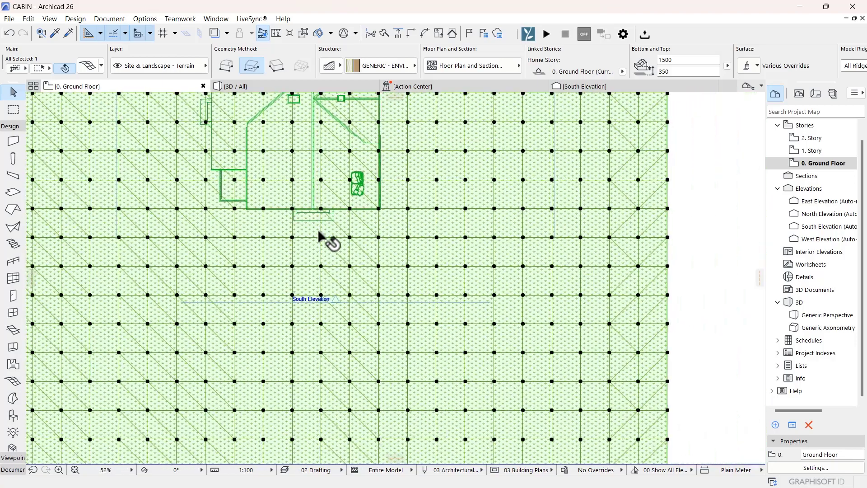
scroll(294, 221, up, 3)
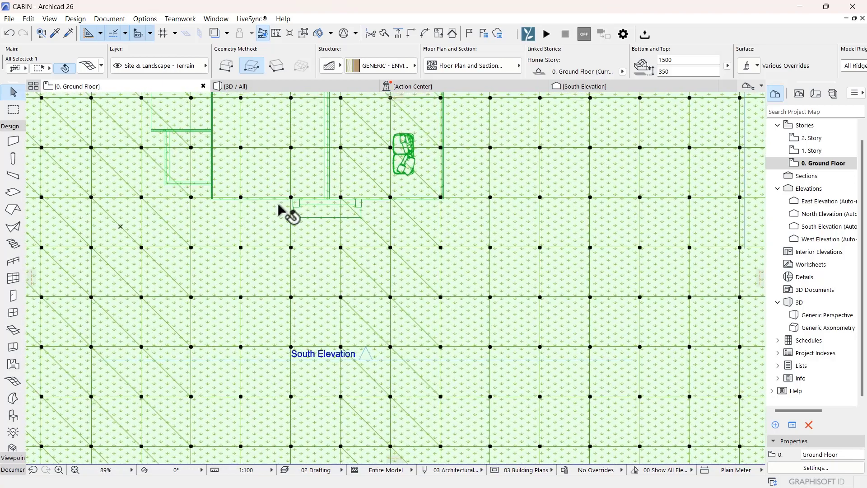
right_click(277, 218)
mouse_move(357, 321)
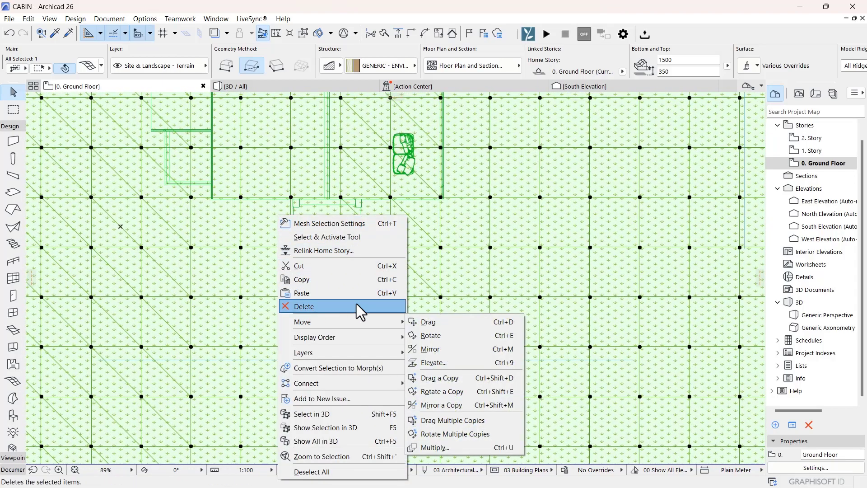
click(430, 322)
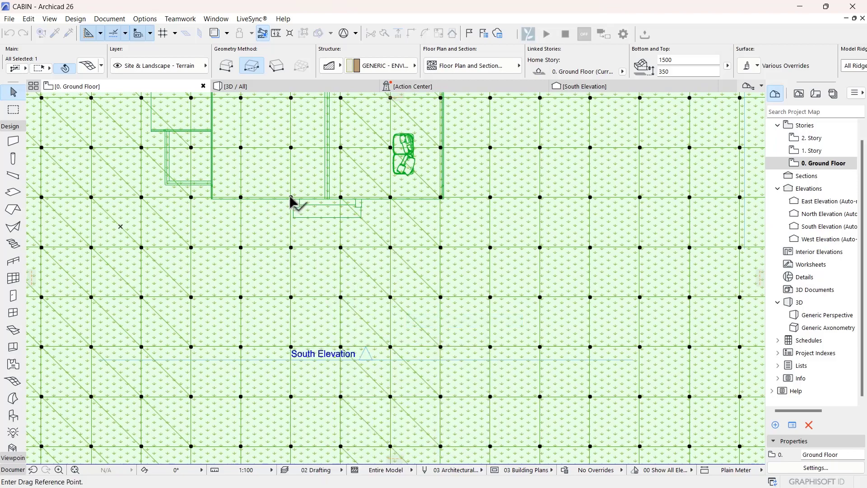
click(290, 199)
click(254, 206)
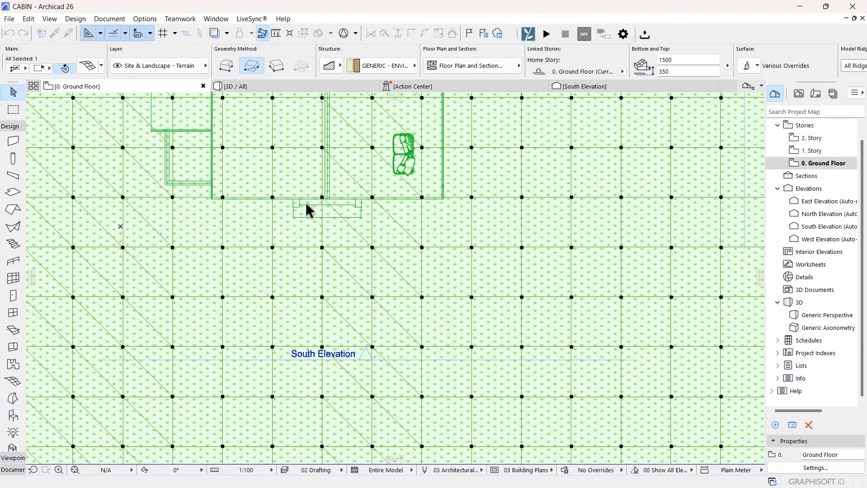
scroll(232, 197, down, 5)
key(Escape)
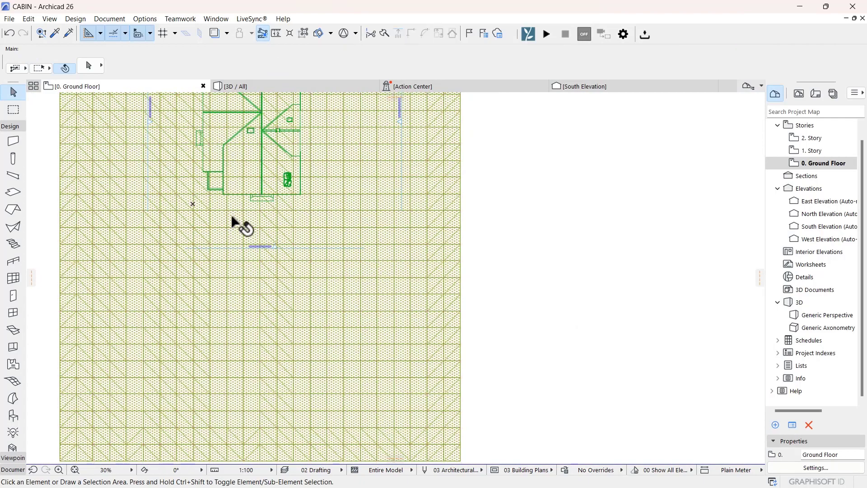
- Set the height of all points on the north-south ridge just west of the front steps to 500
scroll(232, 218, up, 3)
scroll(248, 233, up, 3)
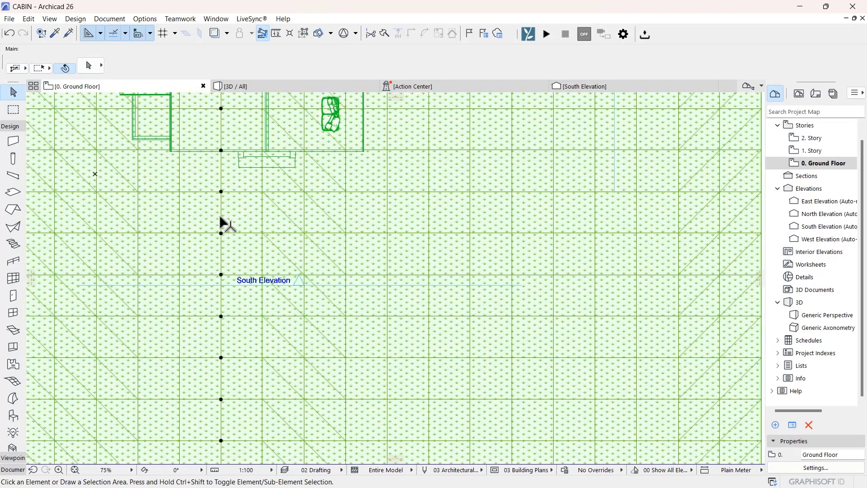
click(220, 217)
click(220, 233)
click(289, 287)
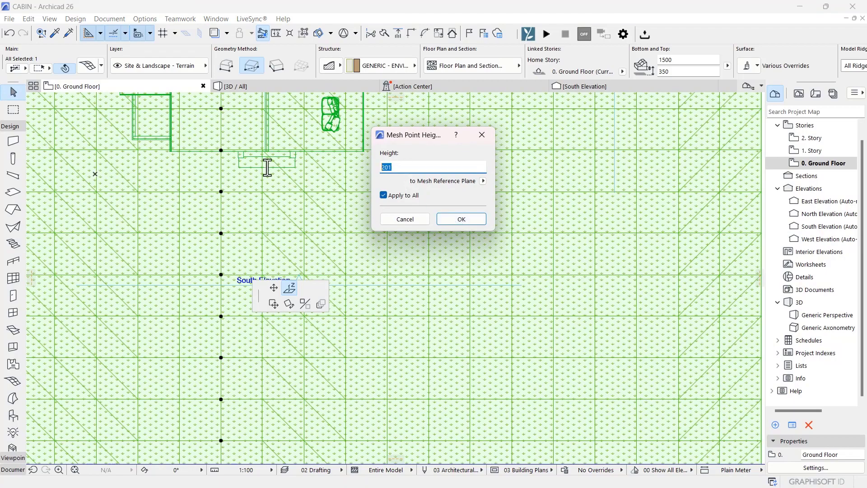
text(500)
click(461, 219)
scroll(310, 280, down, 6)
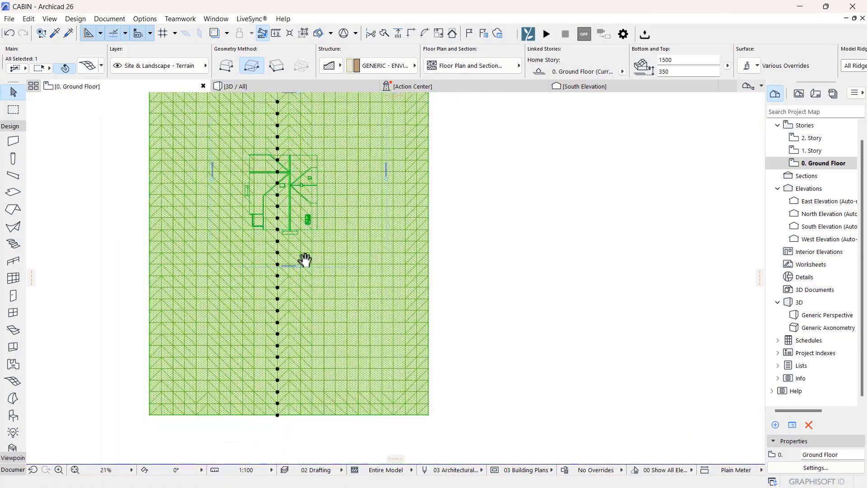
click(493, 268)
- Set the height of all points on the fourth north-south ridge inside the mesh's east edge to -250
scroll(377, 307, up, 3)
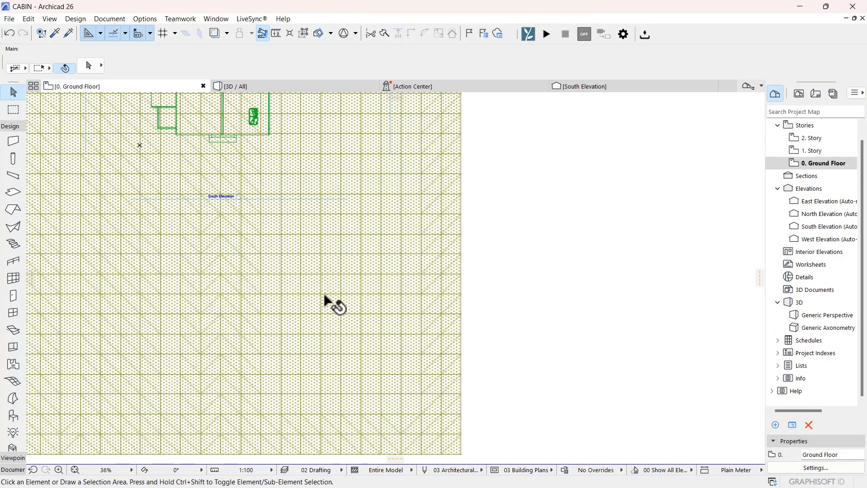
middle_drag(317, 292, 321, 315)
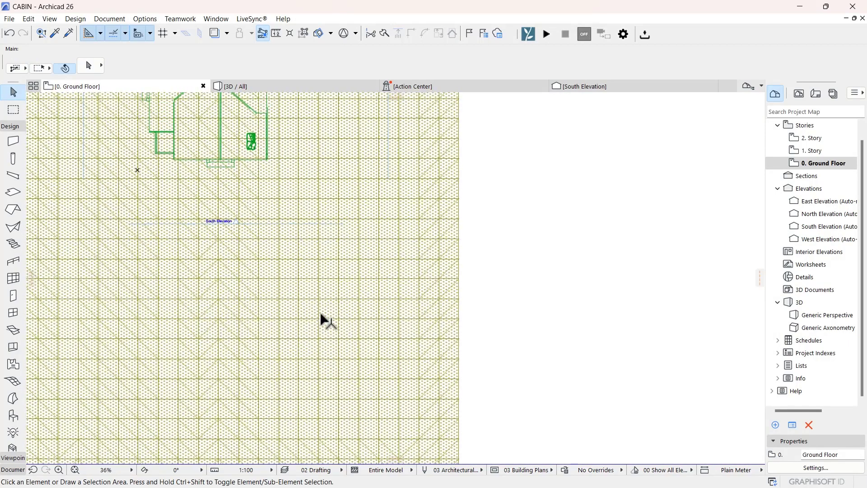
click(380, 223)
click(436, 167)
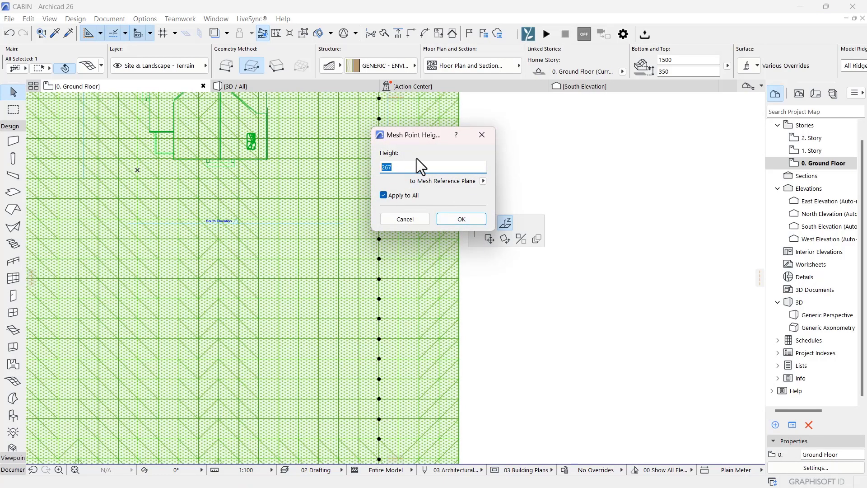
text(-250)
click(454, 220)
- Set the height of all points on the fifth east-west ridge inside the mesh's south edge to 300
middle_drag(368, 338, 445, 284)
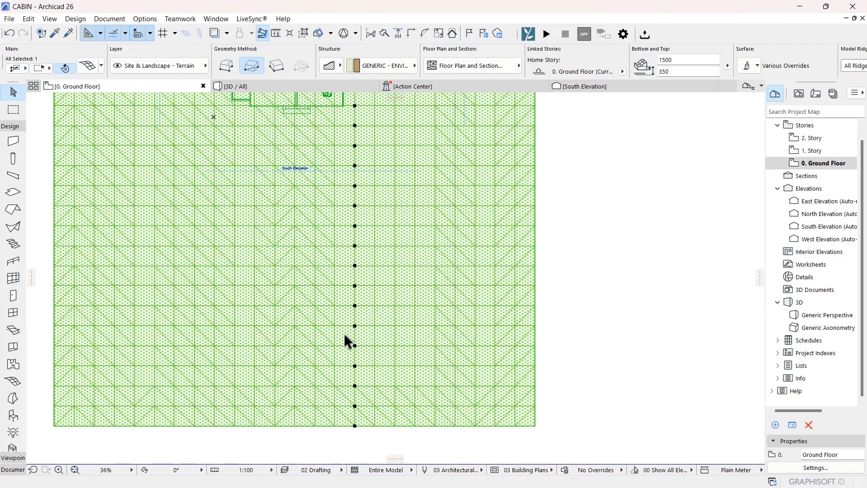
click(355, 325)
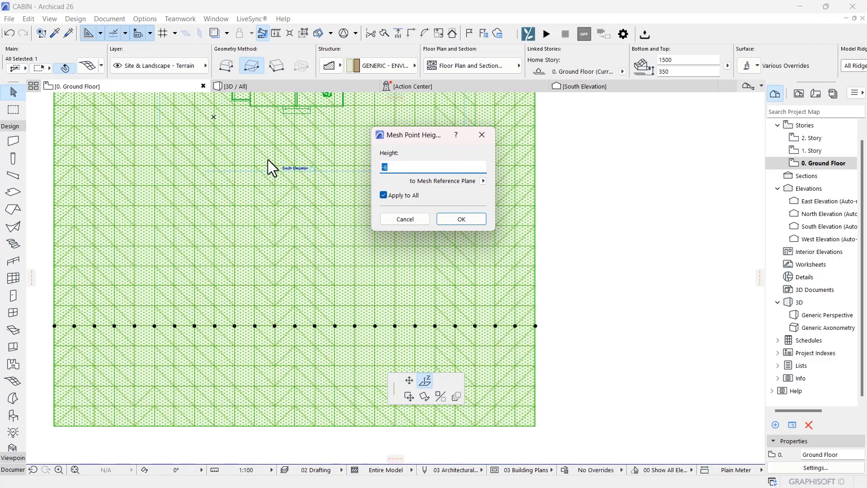
text(300)
click(454, 222)
scroll(354, 265, down, 4)
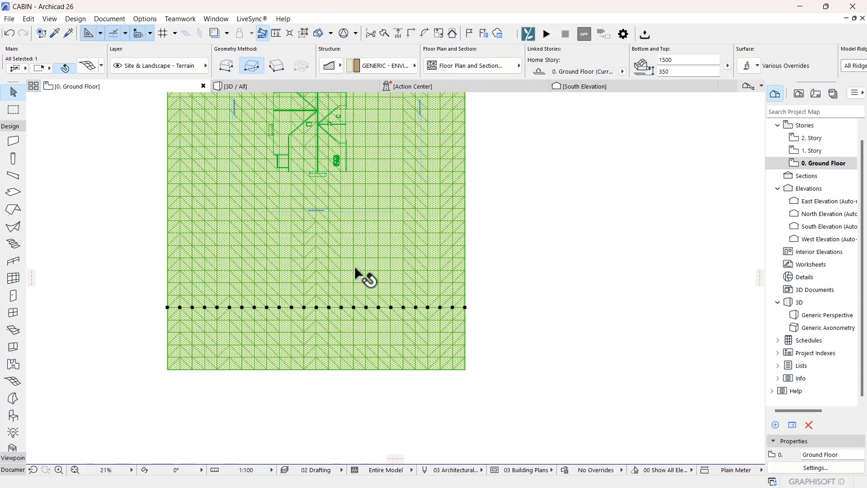
click(551, 221)
- Open the 3D view and examine how the terrain meets the cabin's base around the front steps
click(247, 87)
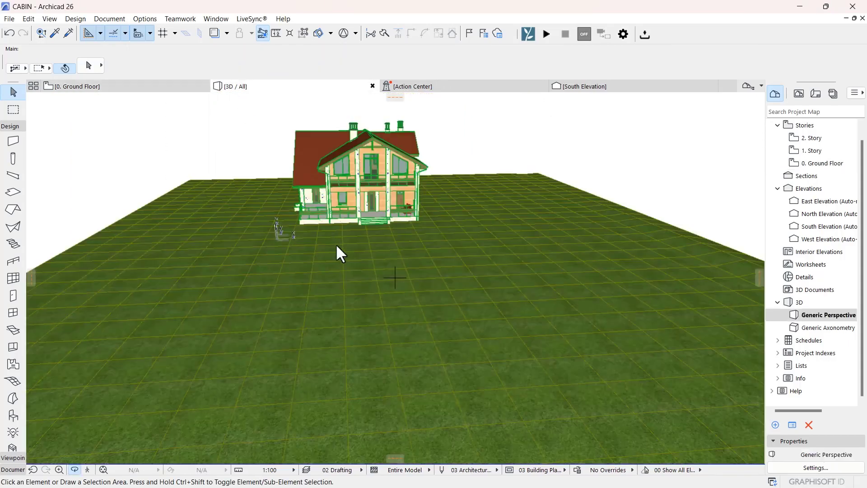
shift+middle_drag(468, 346, 426, 324)
drag(426, 324, 417, 299)
middle_drag(416, 281, 451, 333)
scroll(517, 284, up, 5)
scroll(290, 283, up, 9)
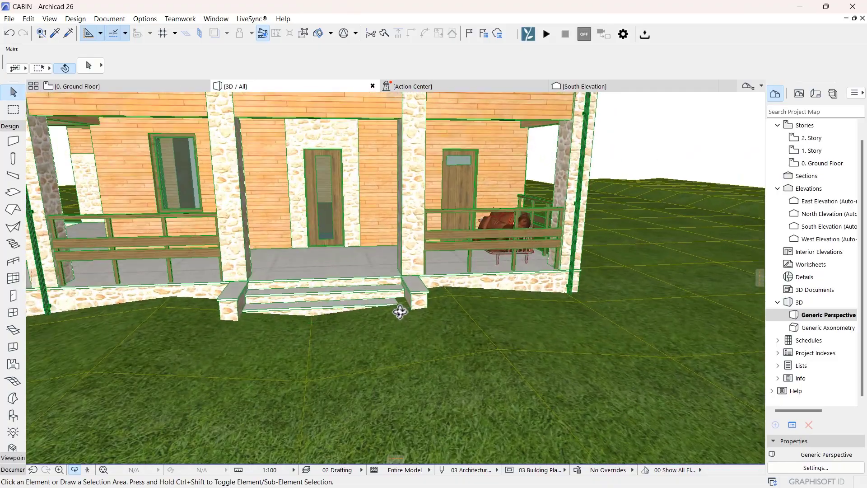
shift+middle_drag(399, 312, 330, 331)
shift+middle_drag(387, 325, 160, 333)
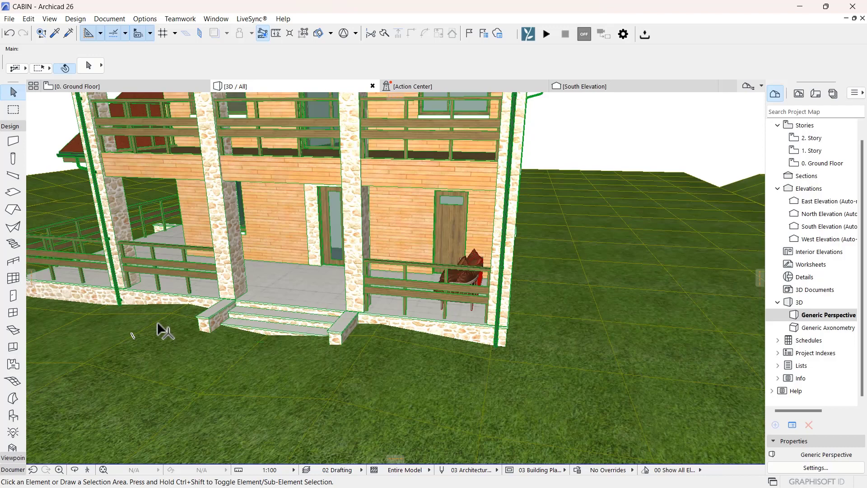
- Lower the terrain mesh point just west of the front steps so the ground clears the cabin's stone base
click(165, 331)
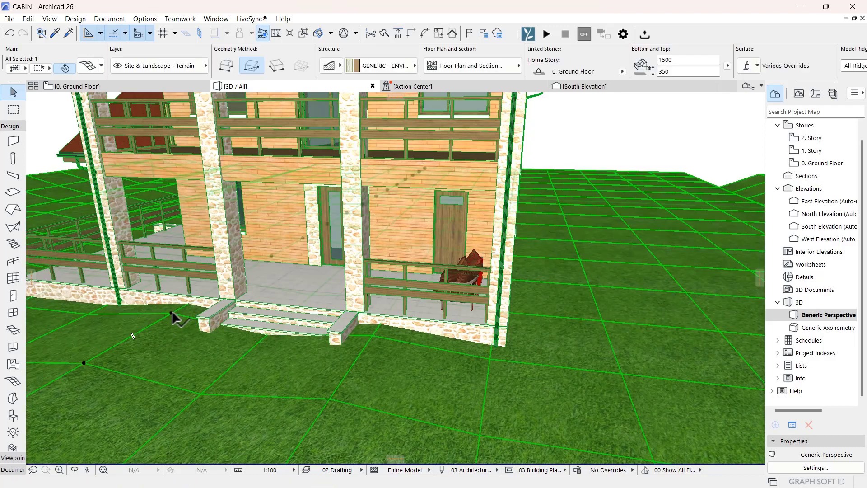
click(172, 312)
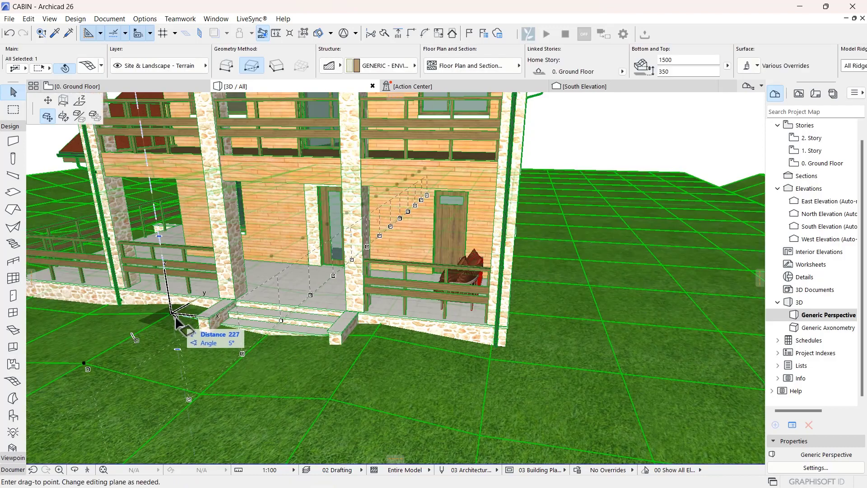
click(78, 102)
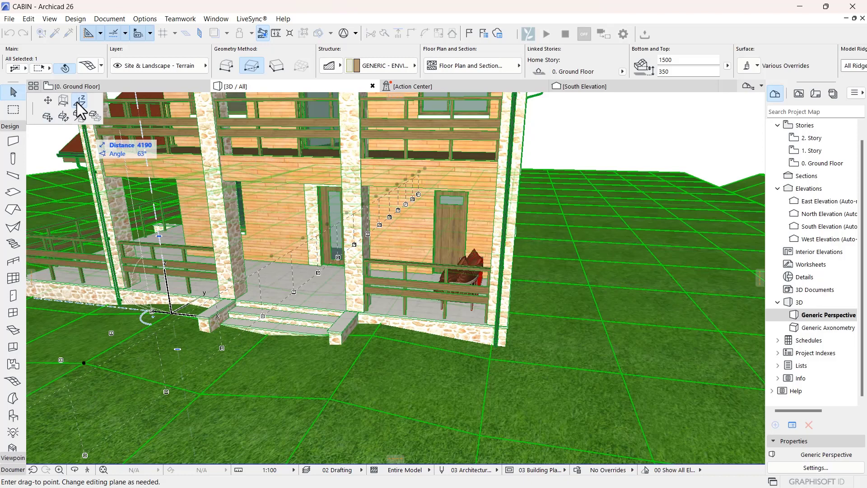
click(179, 332)
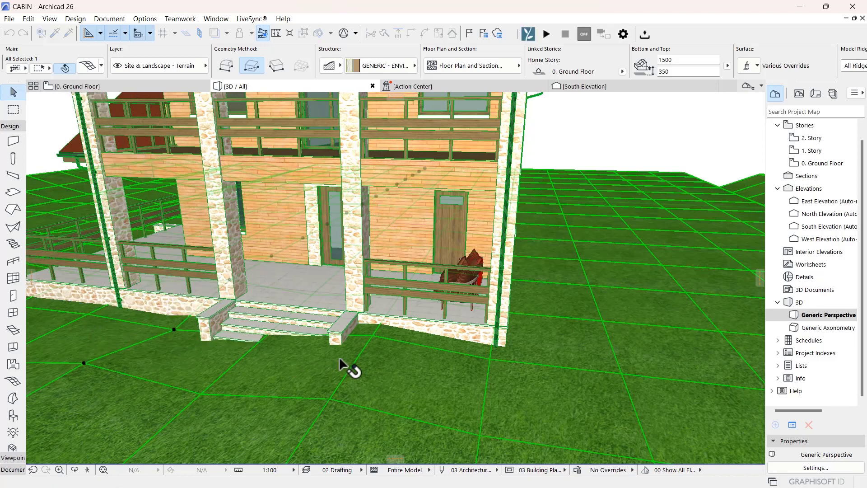
- Lower the terrain mesh points just east of the front steps and at the middle of the bottom step
click(372, 336)
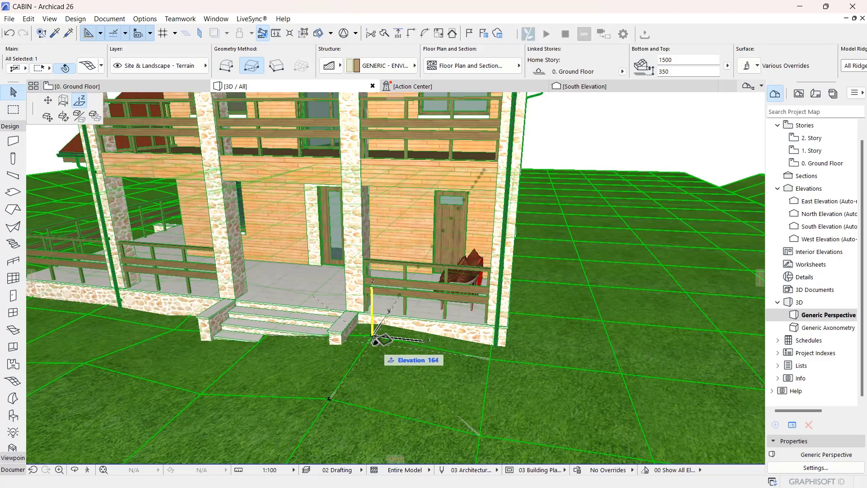
click(374, 347)
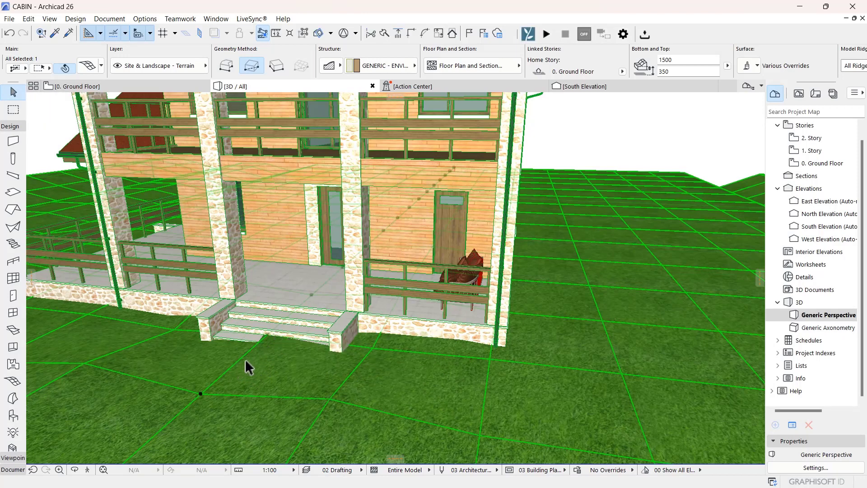
click(267, 335)
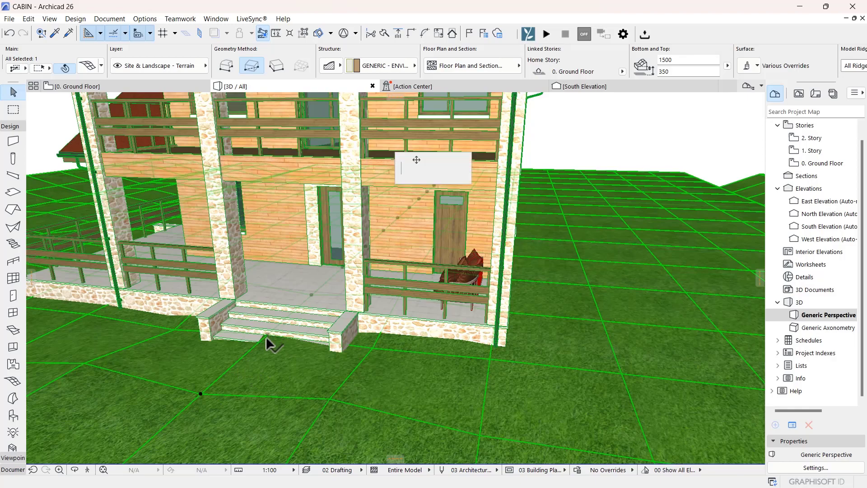
click(271, 364)
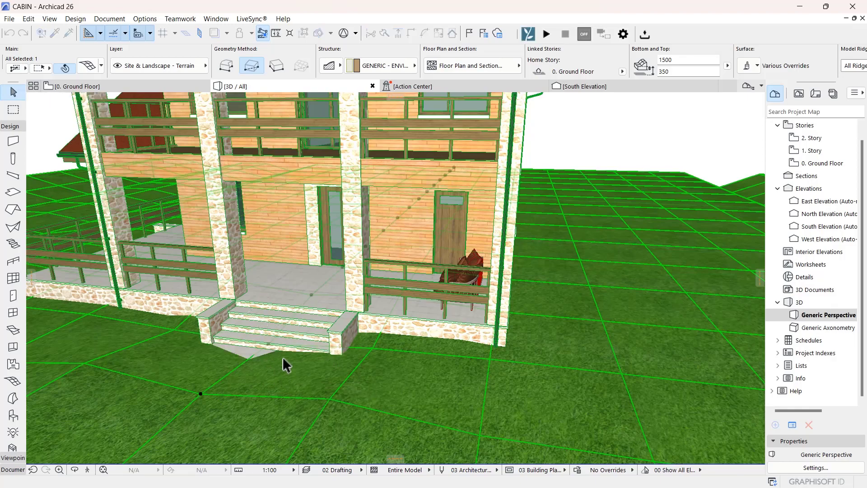
- Lower the terrain mesh point just east of the front steps to expose more of the cabin's stone base
middle_drag(318, 383, 430, 437)
scroll(359, 418, up, 4)
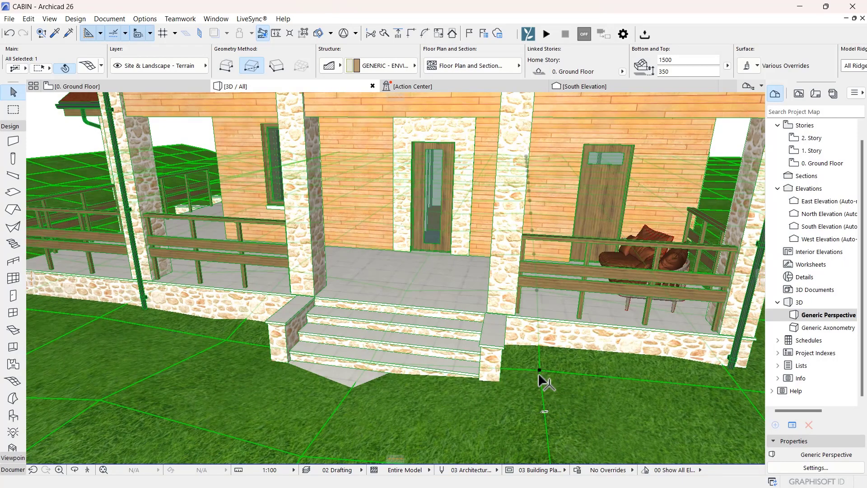
click(541, 370)
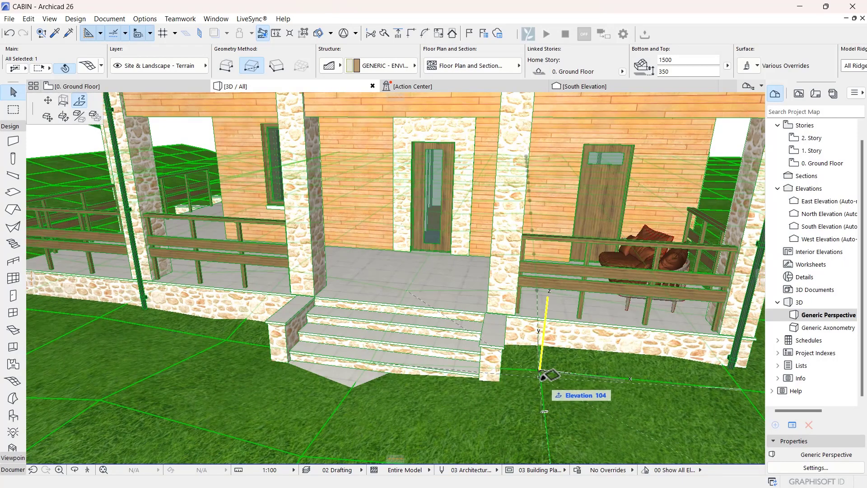
click(539, 384)
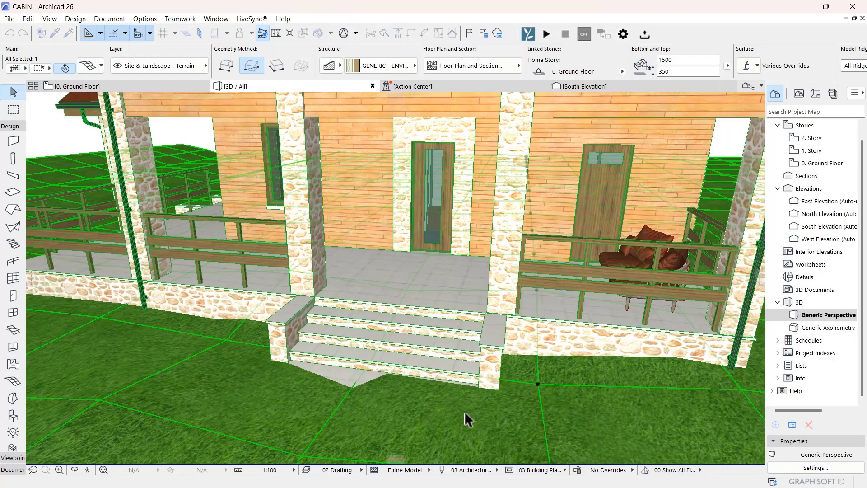
- Lower the terrain mesh point on the lawn directly south of the front steps' east pier
scroll(465, 412, down, 3)
middle_drag(410, 394, 268, 276)
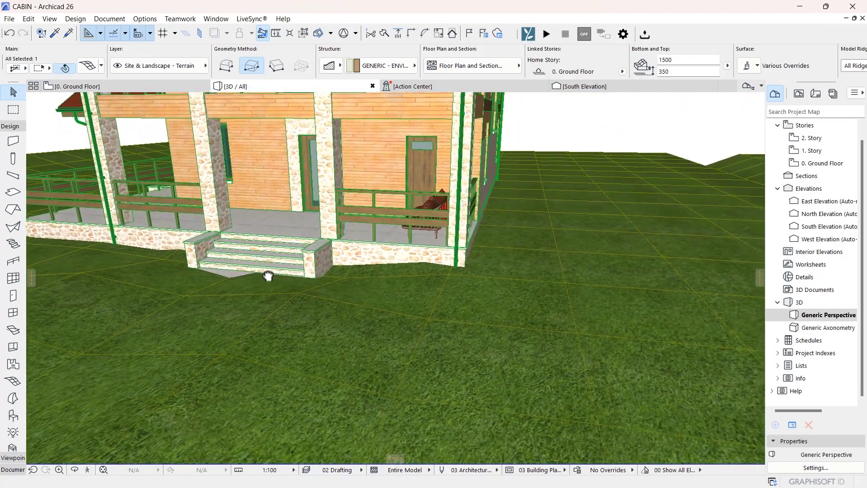
scroll(291, 275, up, 5)
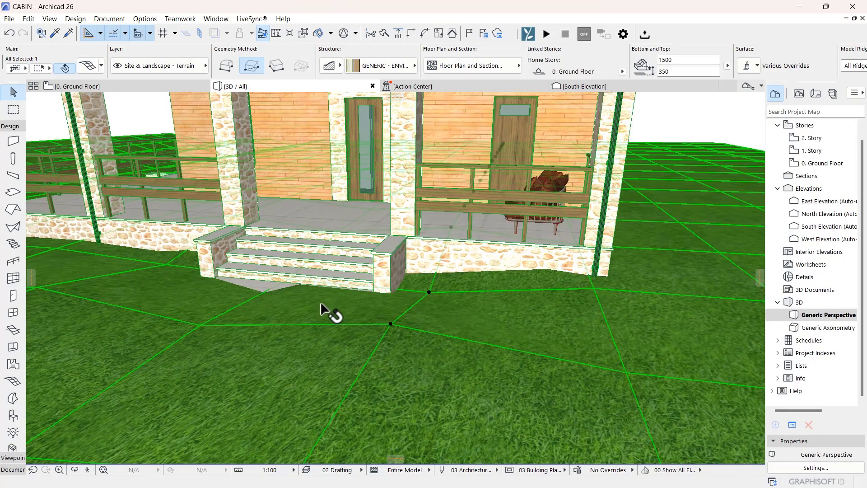
middle_drag(319, 312, 318, 354)
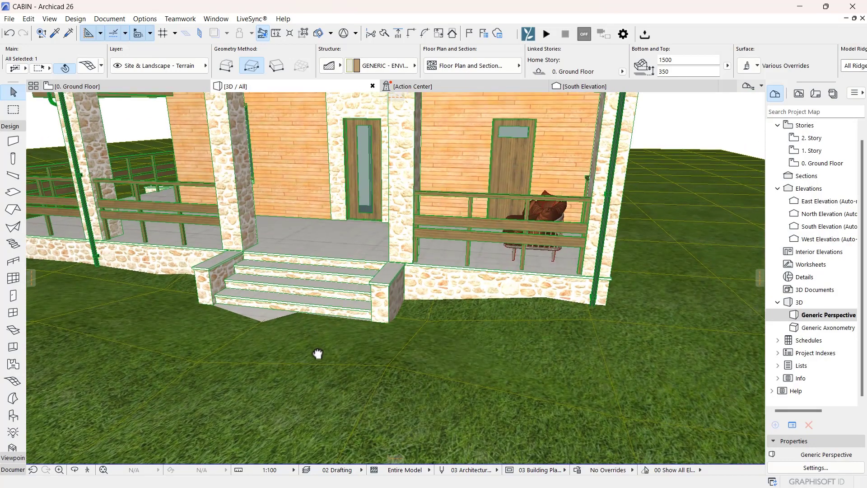
click(388, 365)
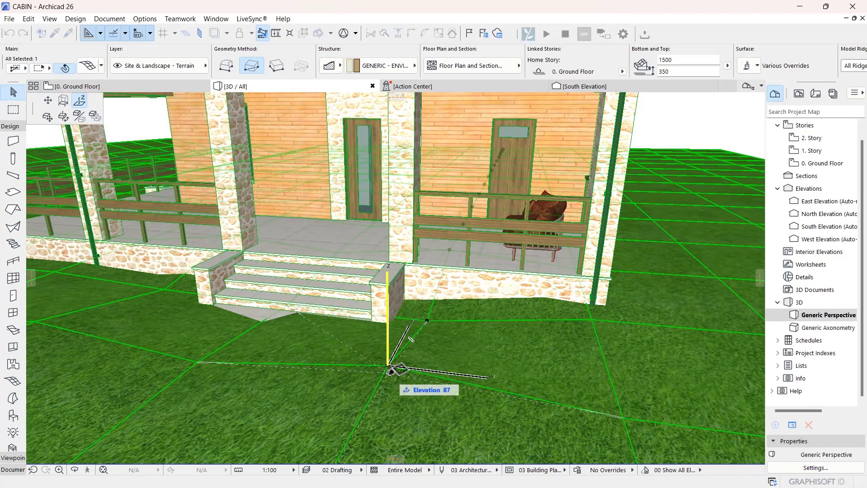
click(388, 377)
scroll(349, 307, down, 10)
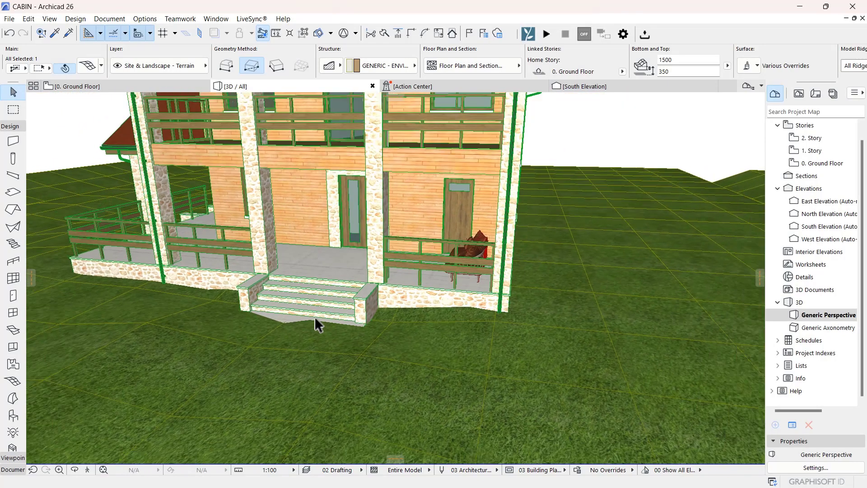
- Examine the terrain around the cabin from the front at several angles and review the mesh's selection settings
click(146, 178)
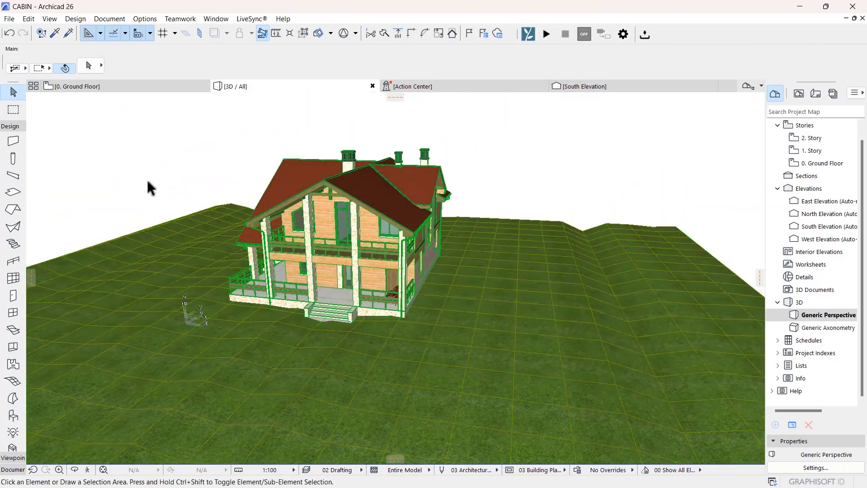
shift+middle_drag(429, 341, 388, 382)
middle_drag(493, 371, 391, 374)
click(267, 344)
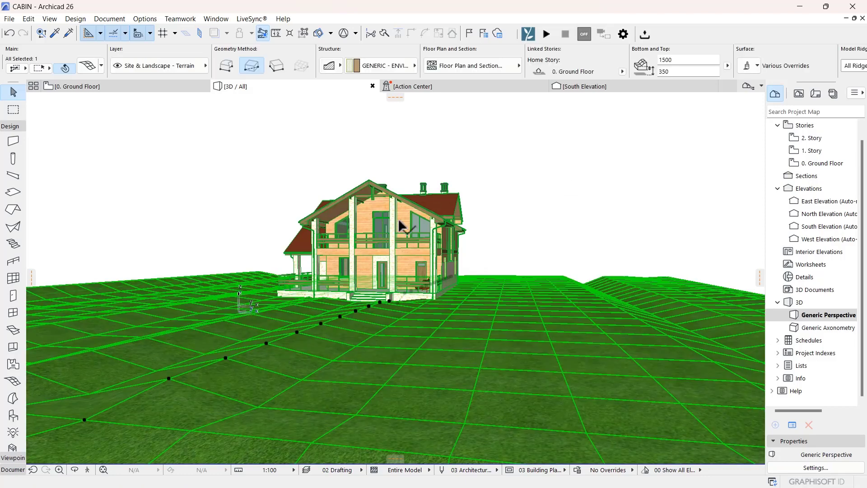
key(Escape)
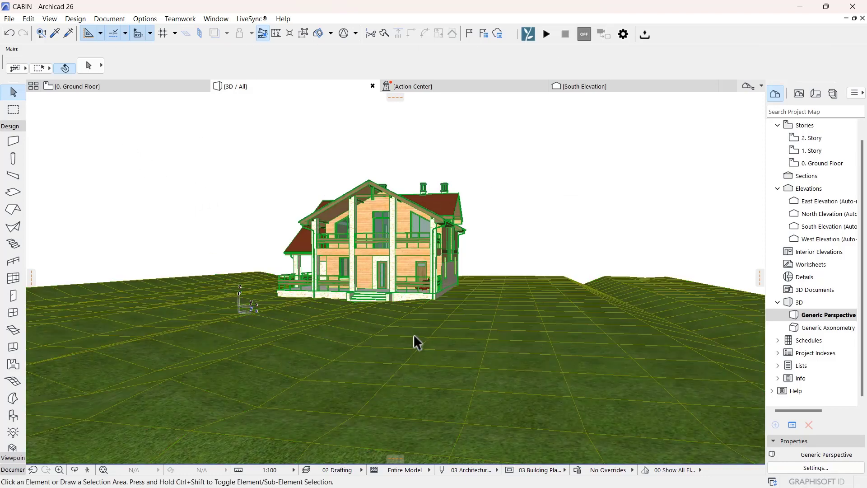
click(442, 358)
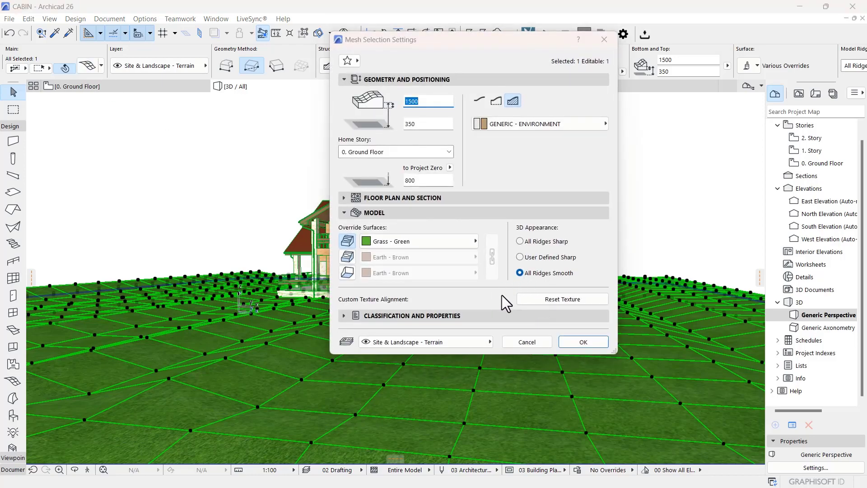
click(577, 341)
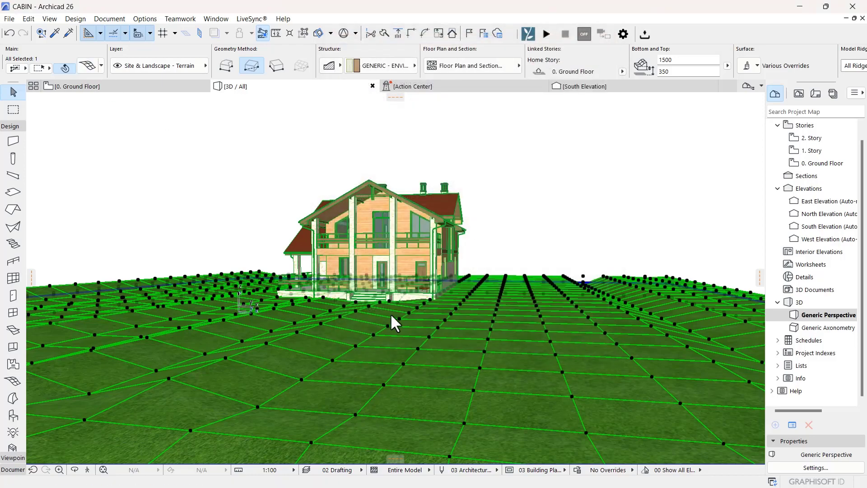
shift+middle_drag(473, 376, 280, 366)
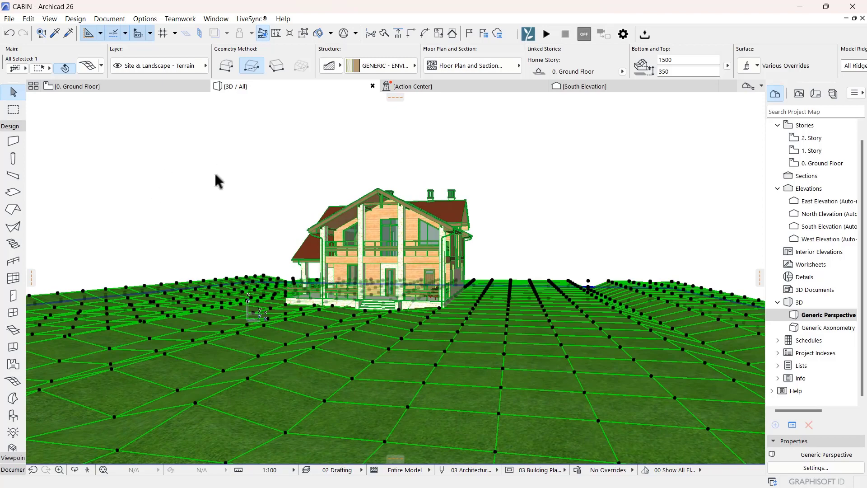
click(196, 186)
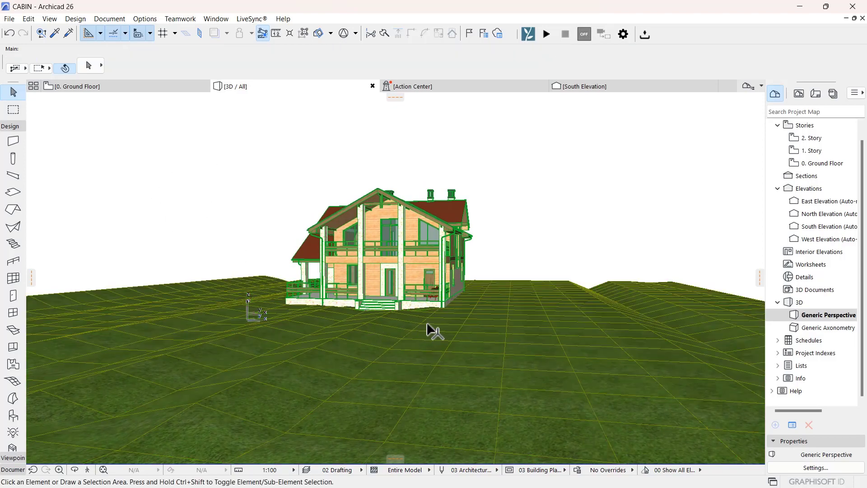
shift+middle_drag(459, 325, 291, 335)
scroll(325, 319, up, 3)
drag(381, 326, 362, 308)
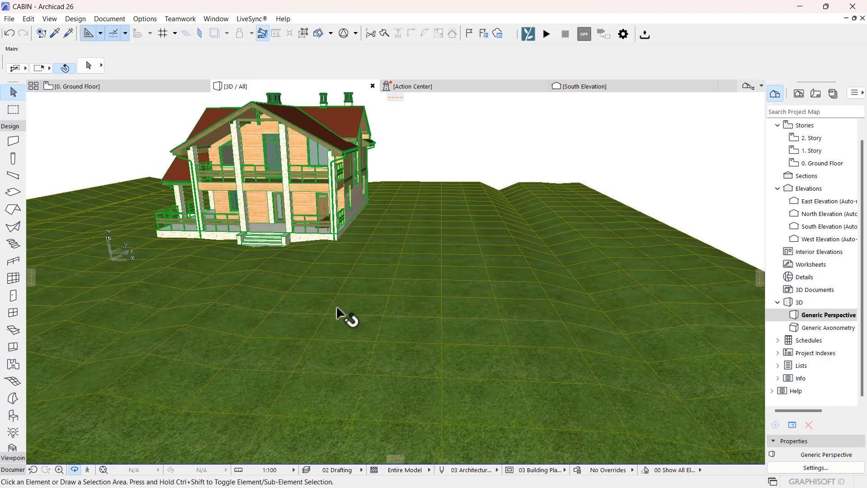
- Lower three adjacent mesh points in one east-west row on the open ground southeast of the front steps
click(330, 316)
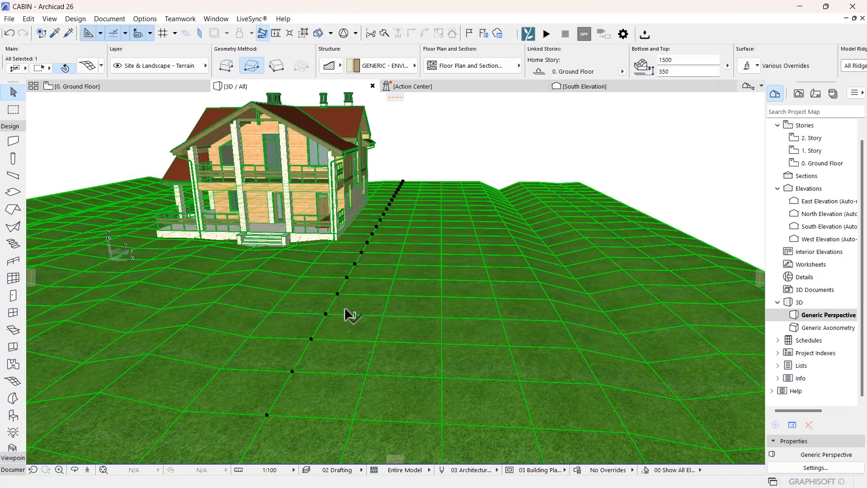
click(277, 304)
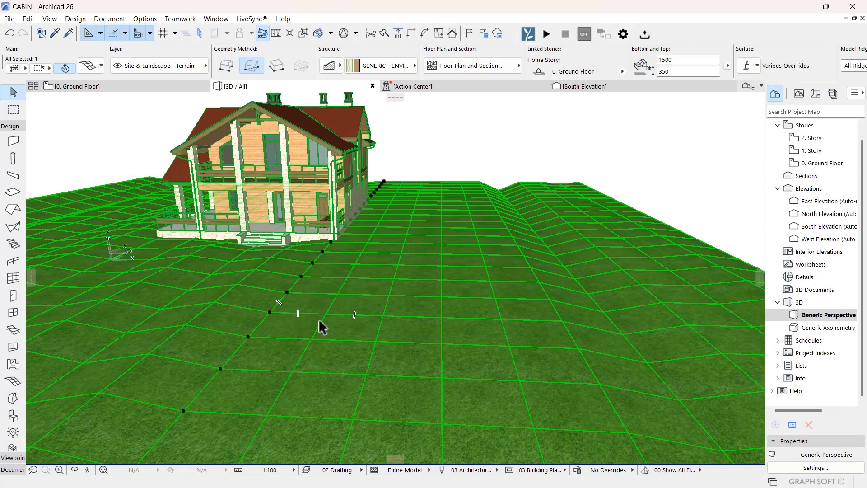
click(337, 294)
click(337, 294)
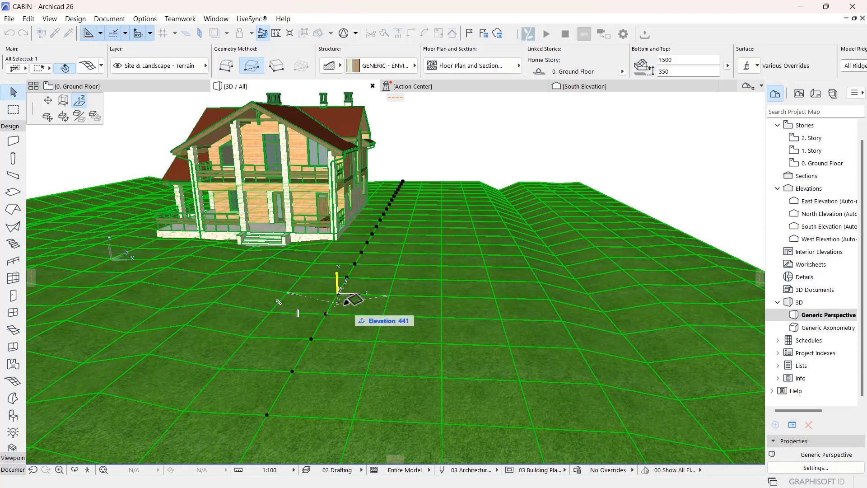
click(355, 312)
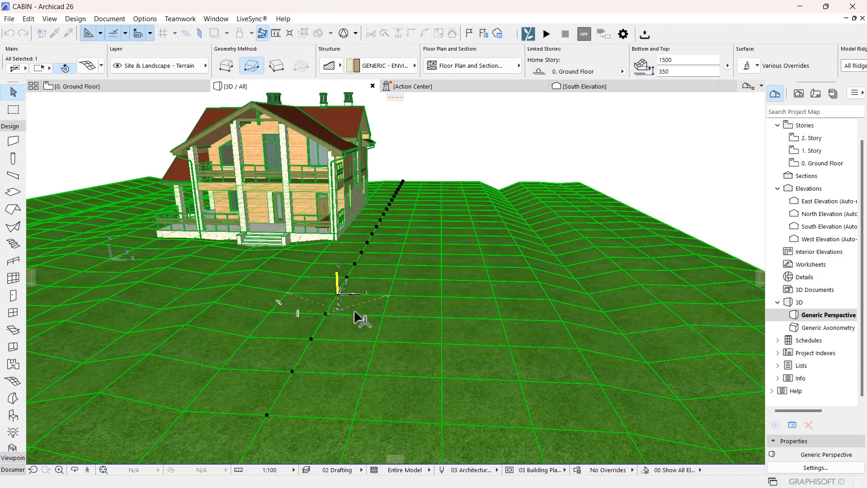
click(442, 304)
click(442, 296)
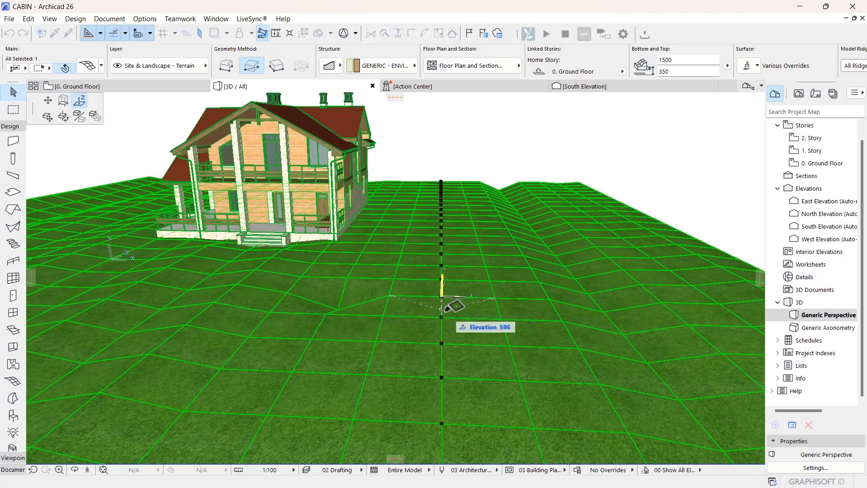
click(444, 309)
click(390, 299)
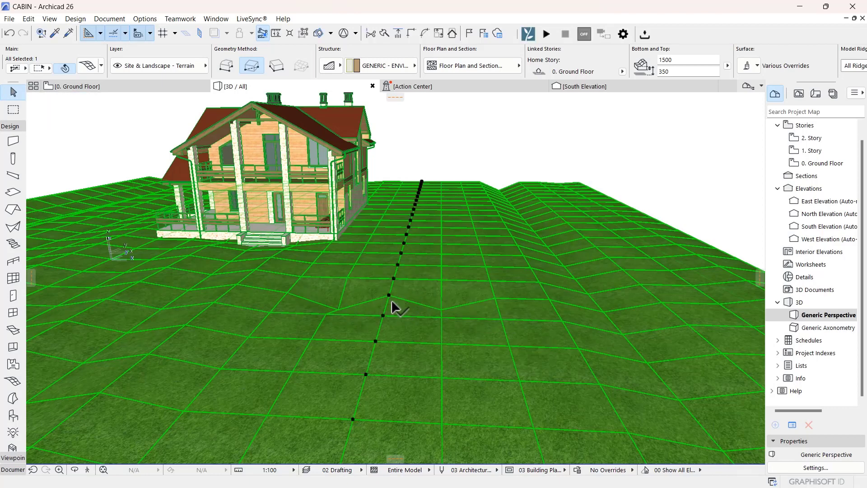
click(390, 297)
click(392, 307)
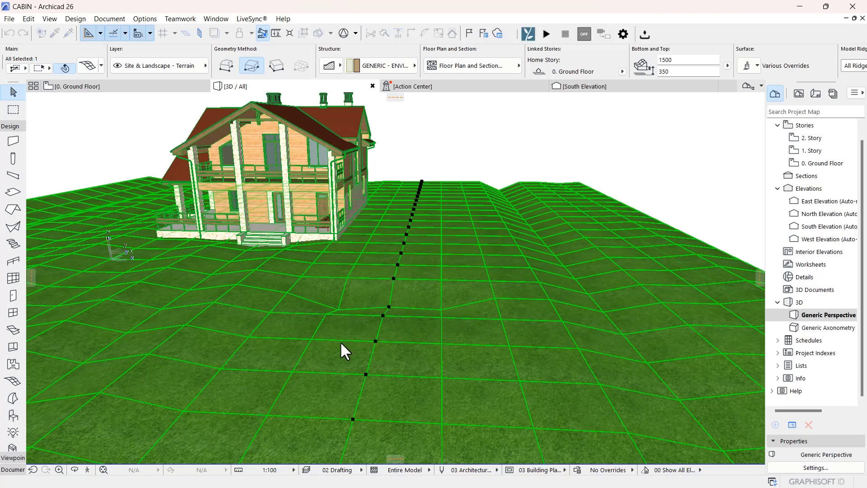
- Lower the westernmost mesh points of the hollow in the next two rows south of the lowered row
click(313, 344)
click(314, 351)
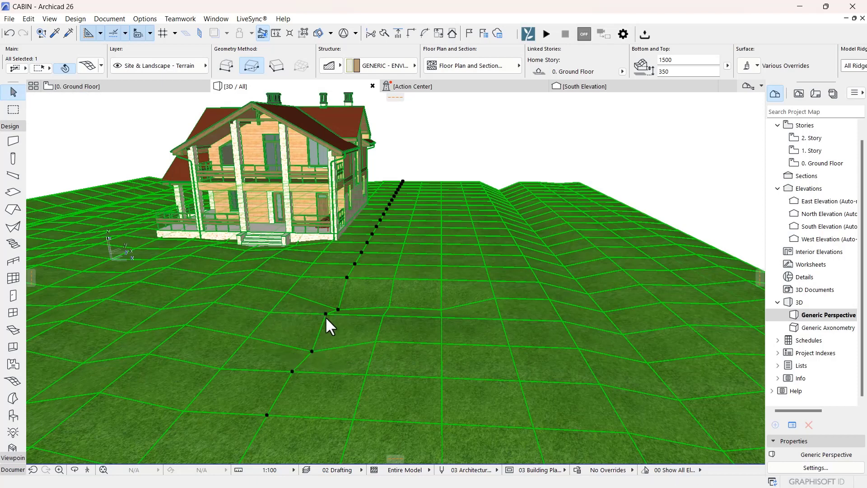
click(327, 314)
click(329, 355)
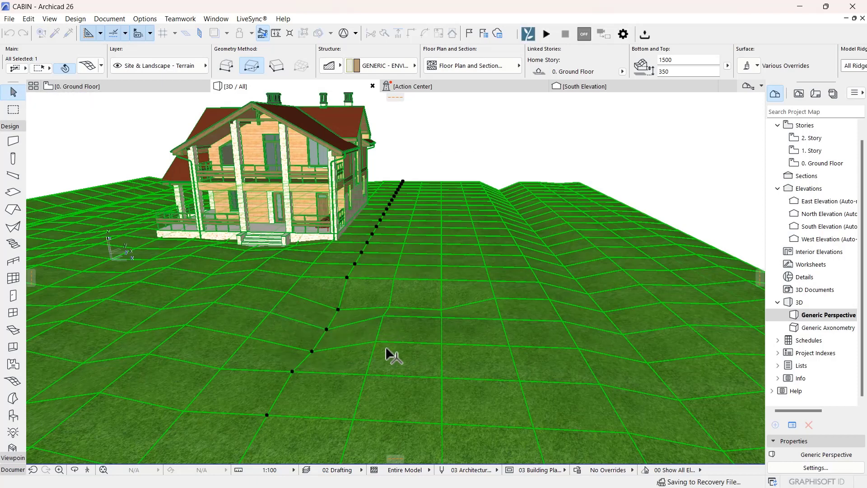
- Lower the middle and east mesh points in the same two rows to extend the hollow eastward
click(376, 344)
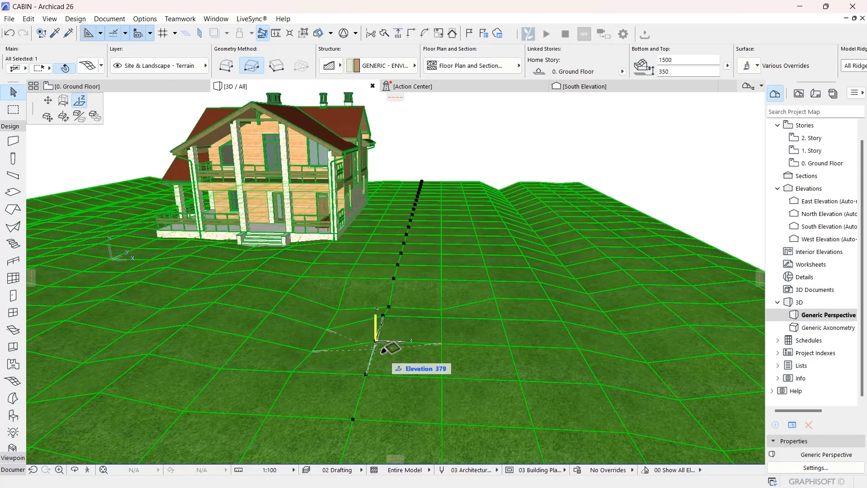
click(392, 354)
click(384, 316)
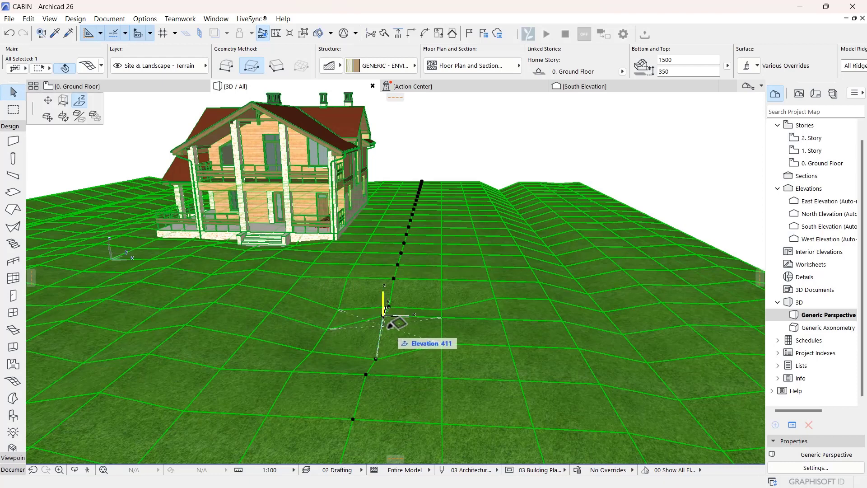
click(442, 318)
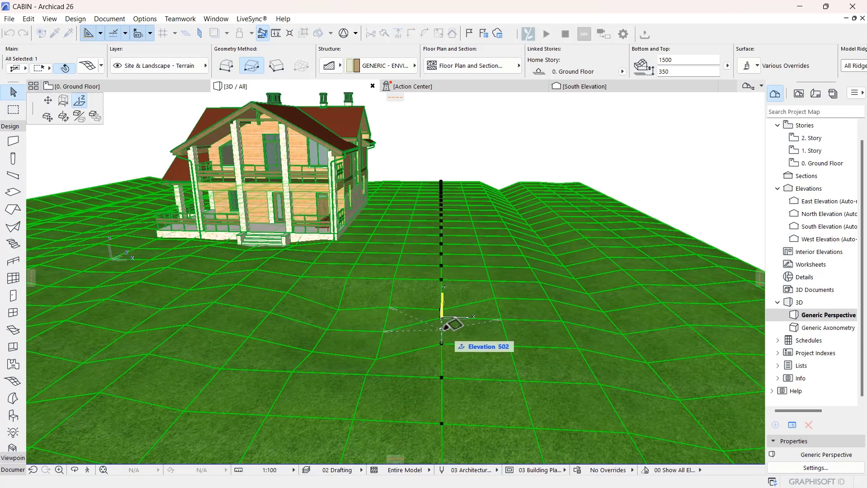
click(445, 351)
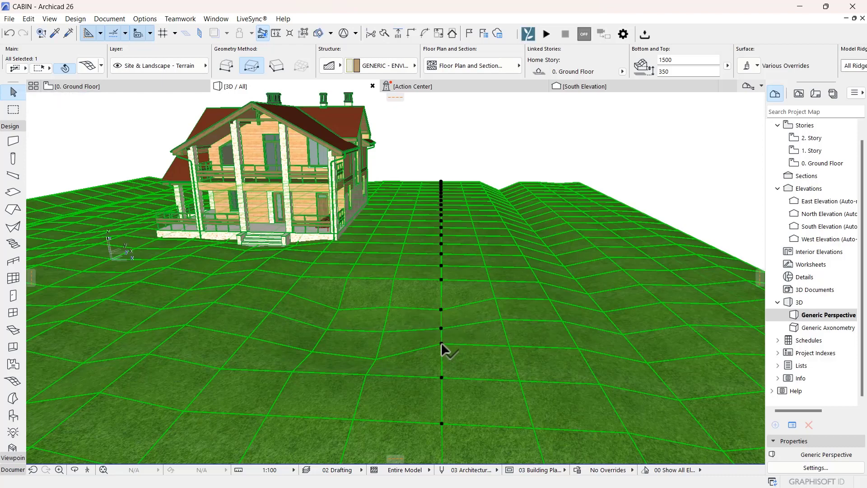
click(442, 344)
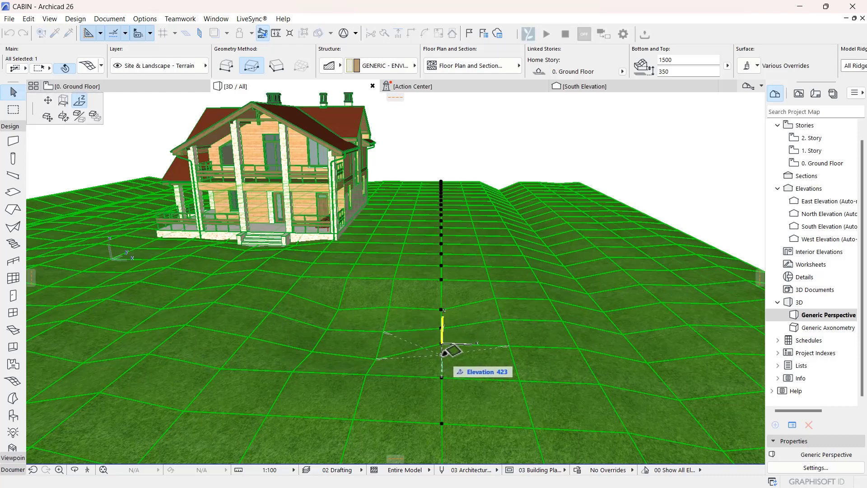
click(449, 351)
- Lower three adjacent mesh points in the next row south to extend the hollow toward the front
middle_drag(409, 422, 352, 419)
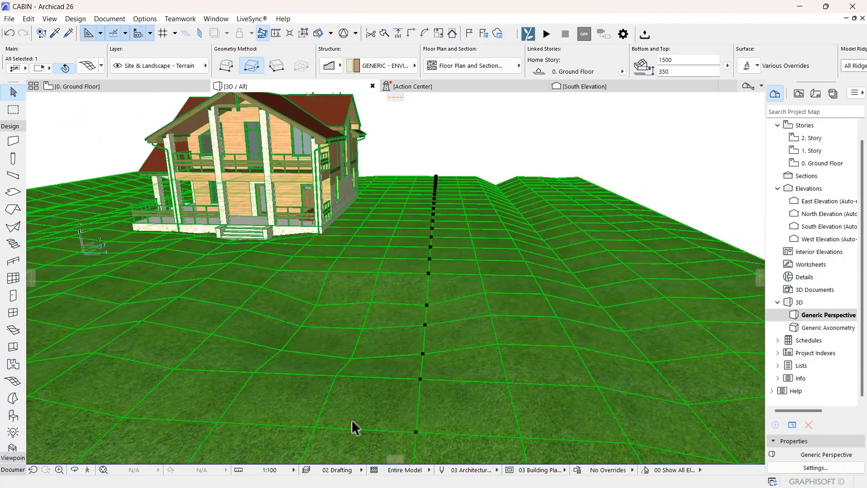
click(256, 372)
click(259, 381)
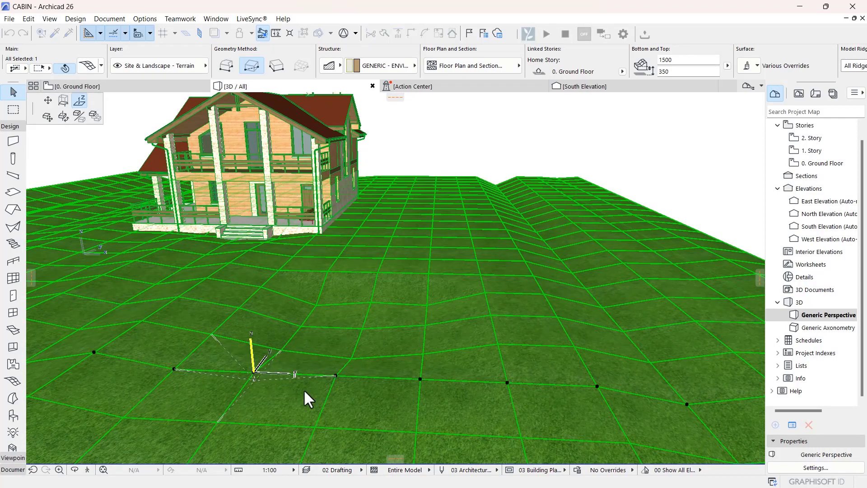
click(335, 375)
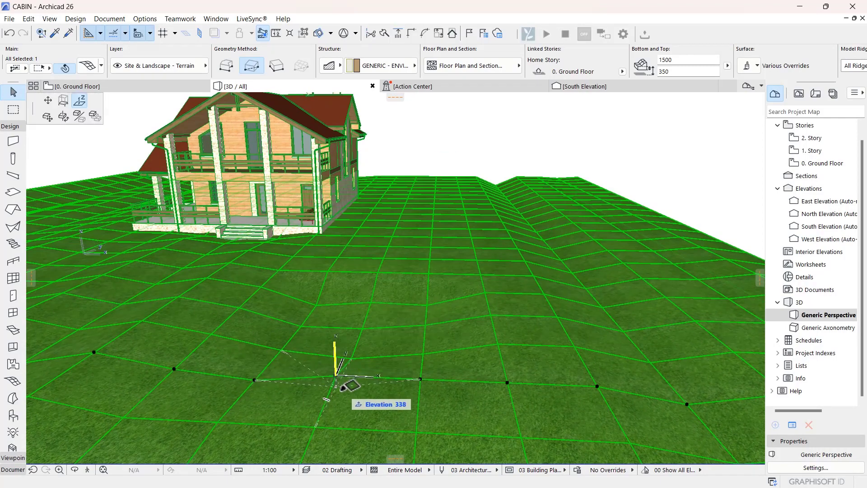
click(424, 387)
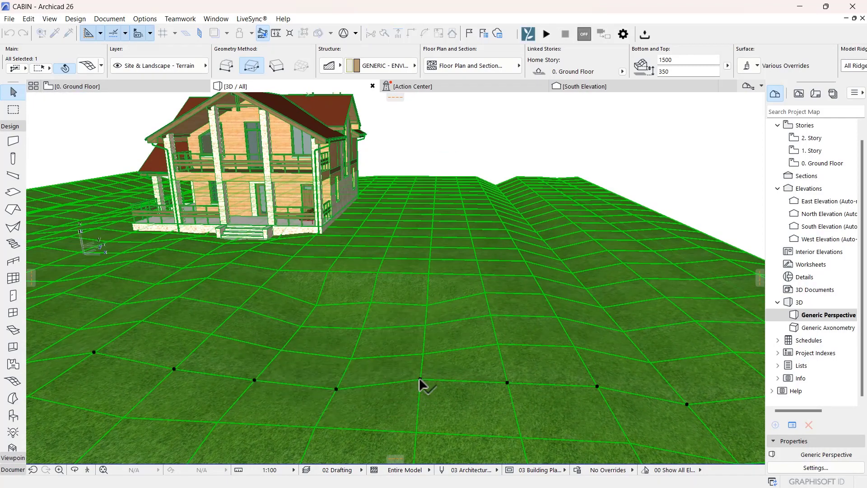
click(420, 379)
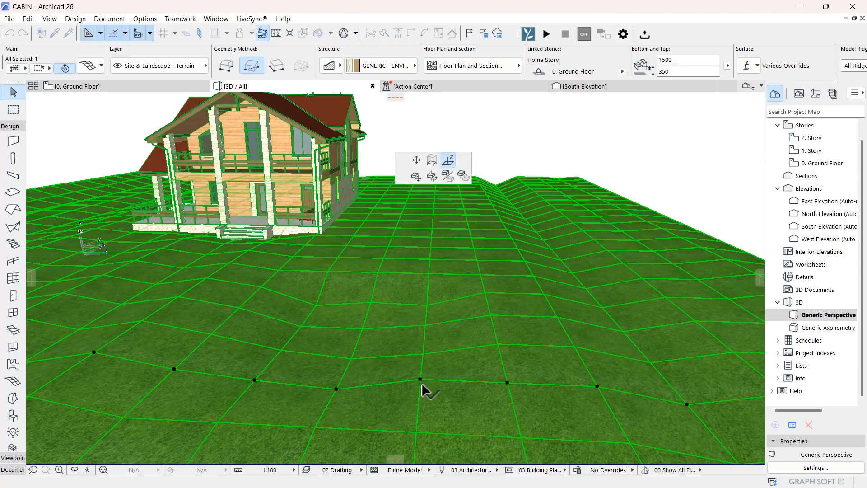
click(469, 387)
- Lower one more mesh point on the east side of the hollow and deselect the terrain mesh
mouse_move(406, 376)
middle_down()
mouse_move(282, 362)
mouse_move(389, 375)
middle_up()
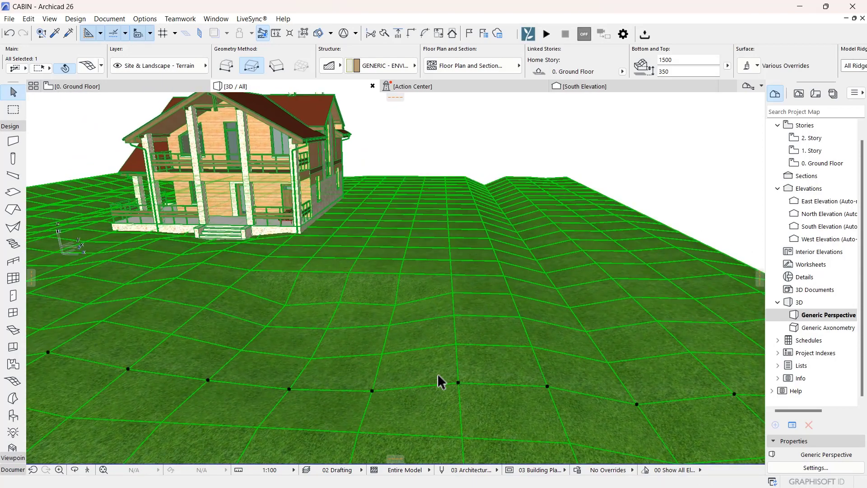
click(390, 325)
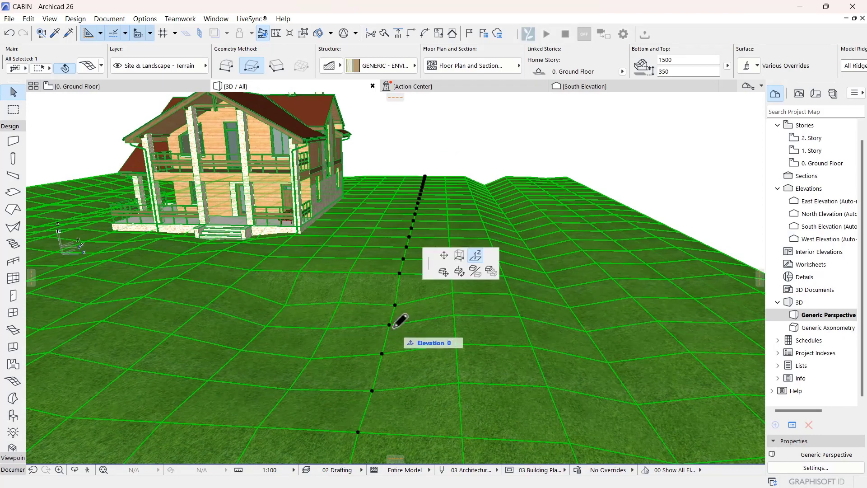
click(390, 335)
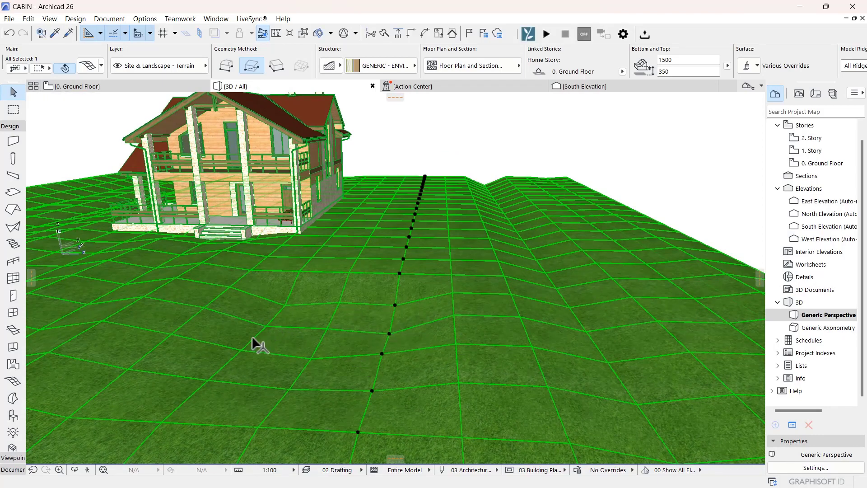
click(442, 150)
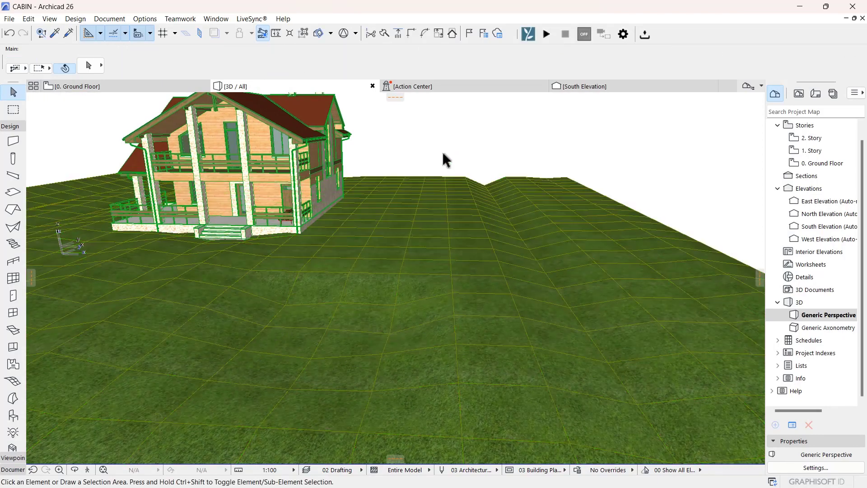
scroll(409, 252, down, 4)
middle_drag(410, 271, 461, 285)
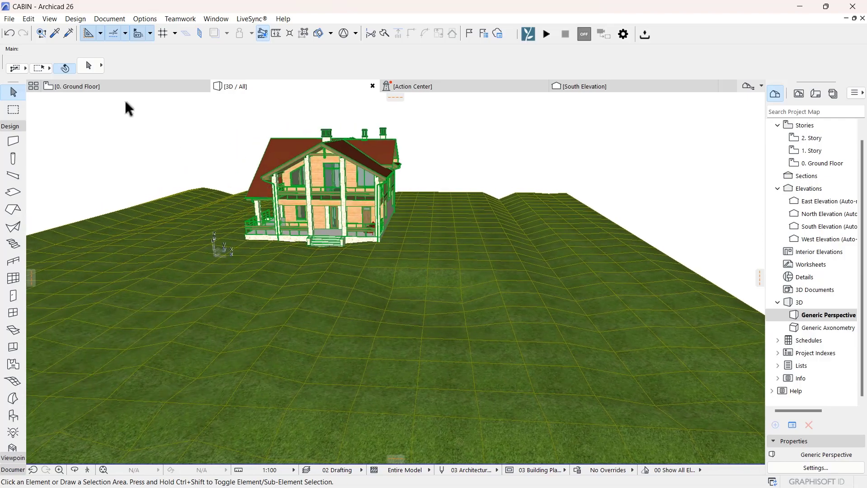
- Configure the Slab tool for the ground floor with 300 thickness, 0 story offset and Water - Pond surfaces on all faces
click(100, 86)
scroll(373, 275, down, 5)
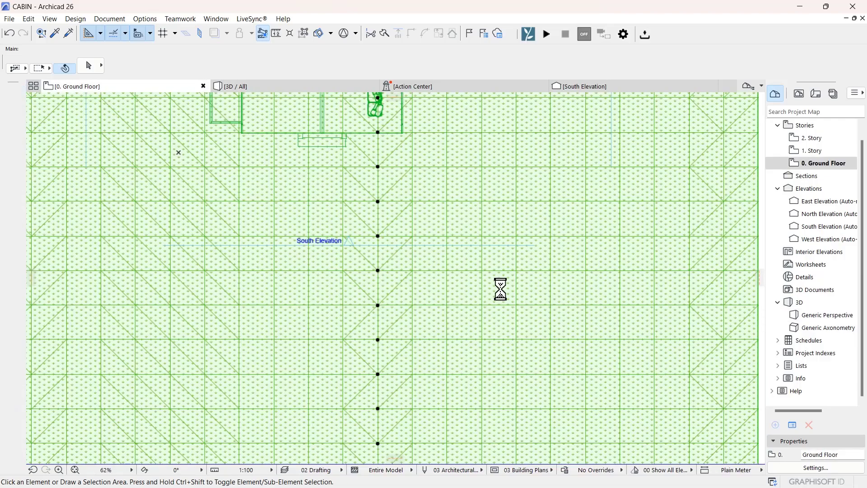
scroll(375, 215, up, 3)
scroll(375, 215, up, 2)
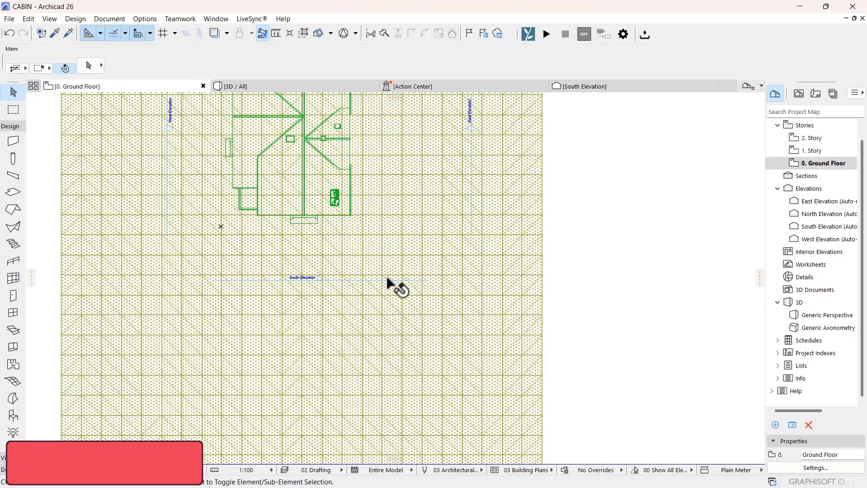
scroll(387, 284, up, 3)
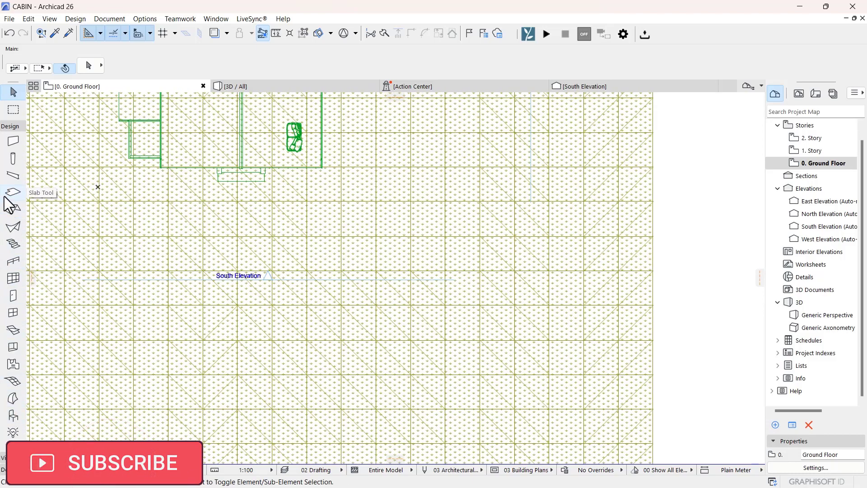
key(ctrl+t)
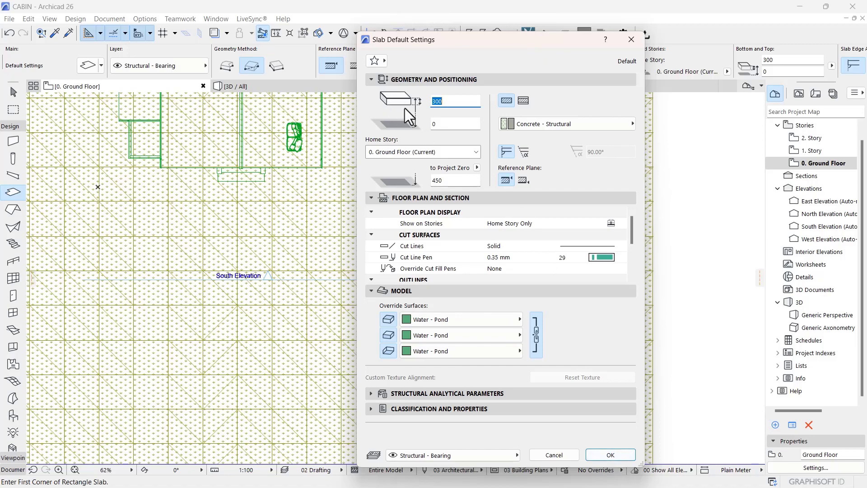
click(610, 455)
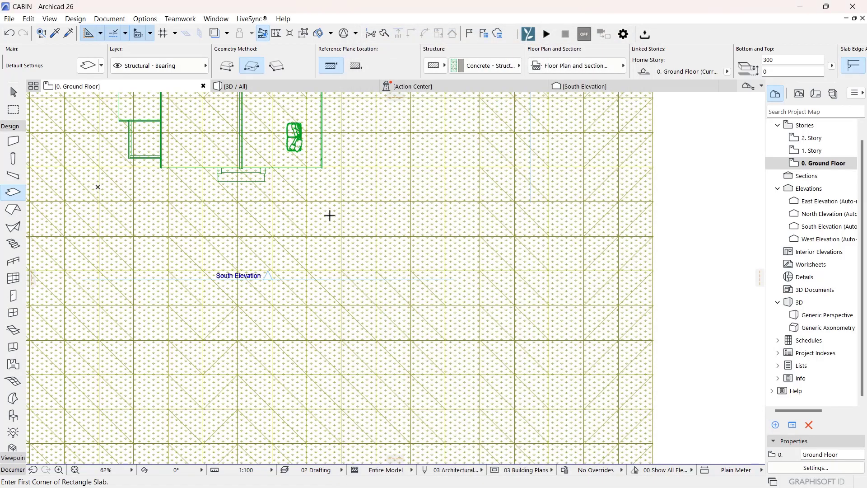
- Draw a rectangular water slab on the ground floor plan over the hollow southeast of the front steps and check it in 3D
click(330, 267)
scroll(447, 357, down, 4)
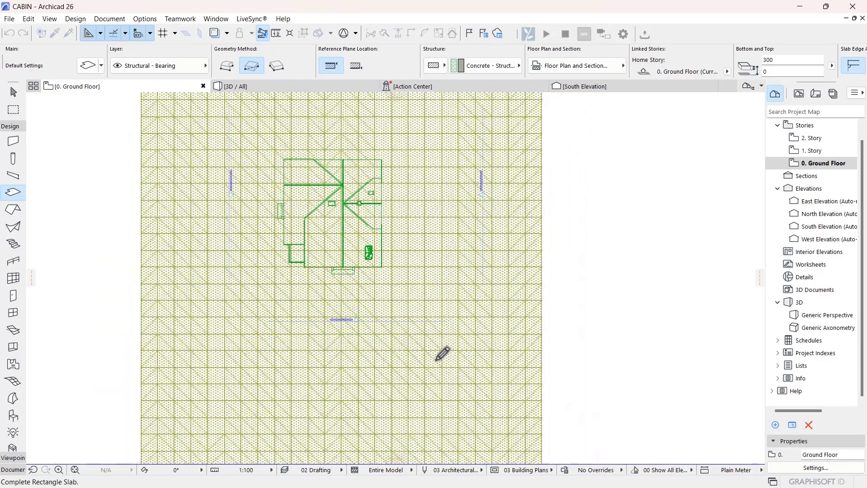
click(467, 400)
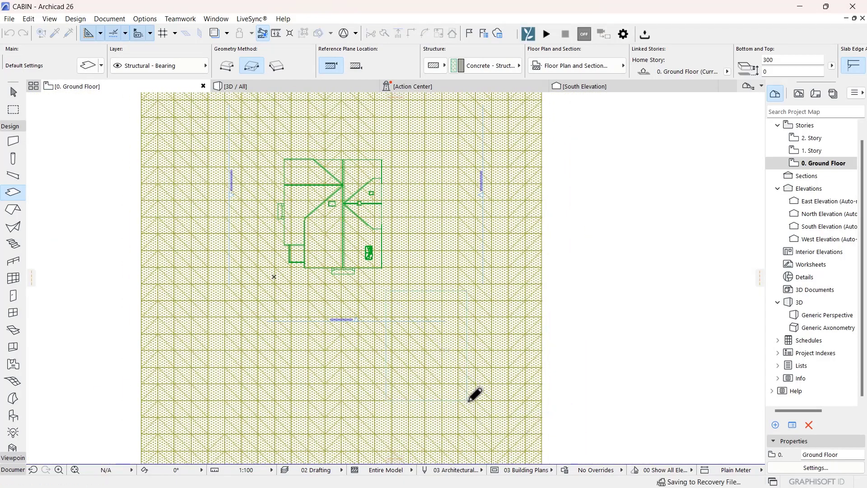
click(235, 86)
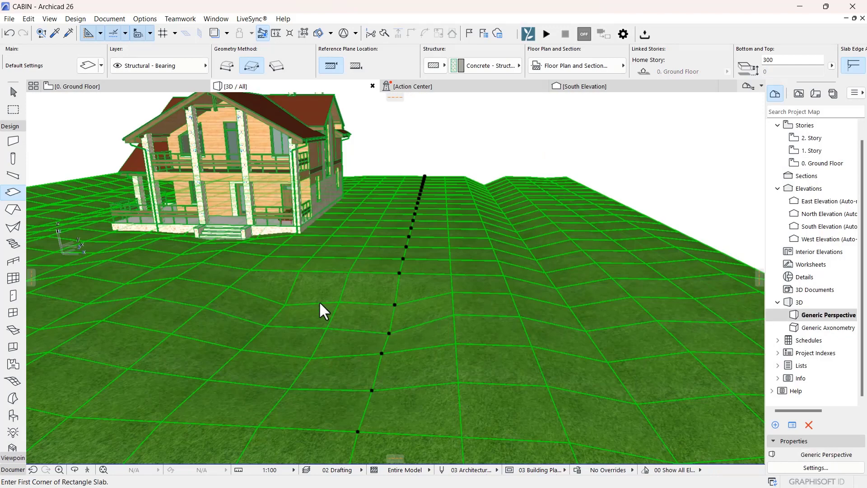
scroll(439, 302, up, 2)
scroll(438, 301, up, 3)
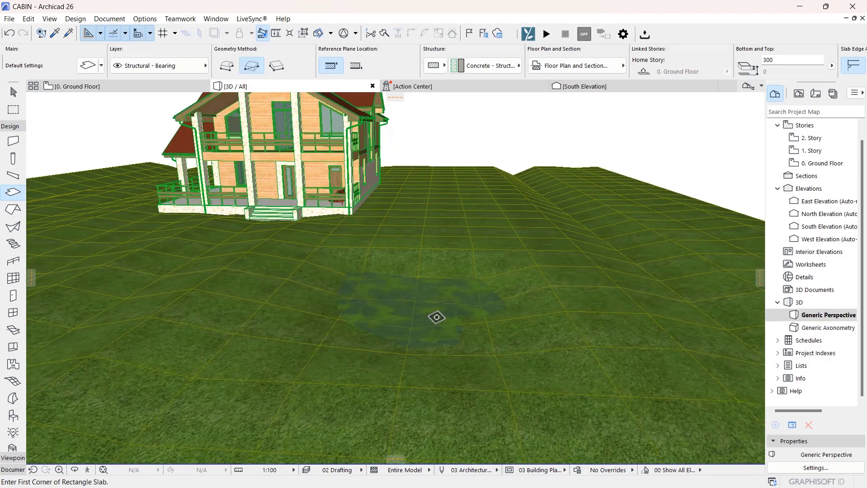
- Move the water slab west so that it extends past the hollow's west side
key(Escape)
click(445, 322)
scroll(372, 368, down, 3)
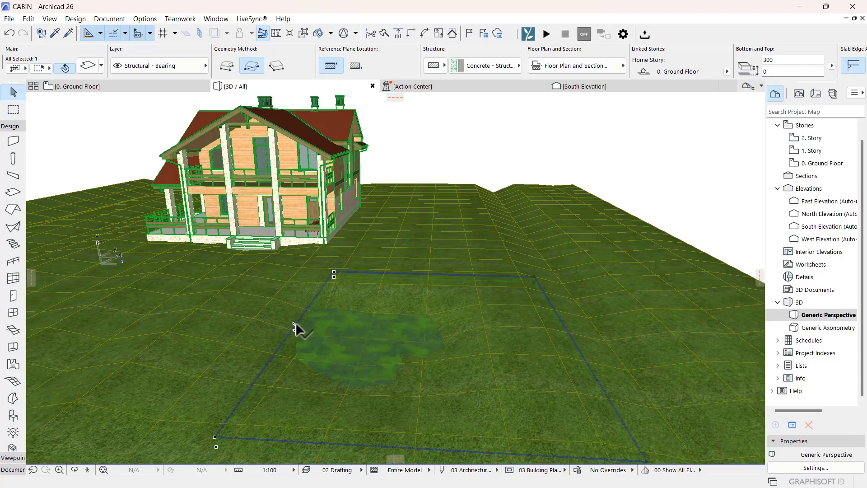
click(295, 325)
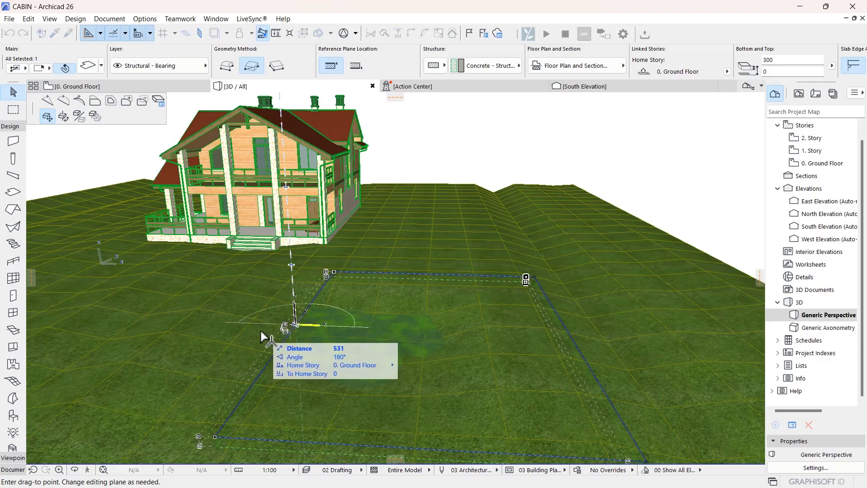
click(247, 326)
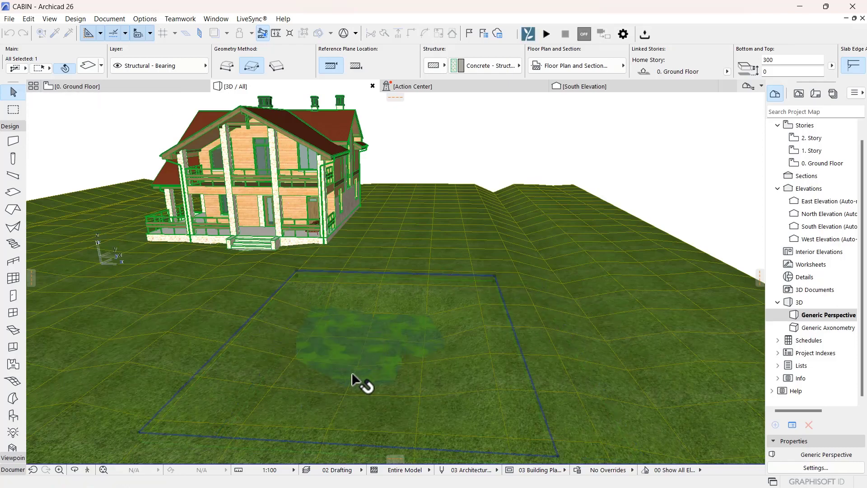
middle_drag(352, 372, 341, 350)
middle_drag(336, 417, 235, 418)
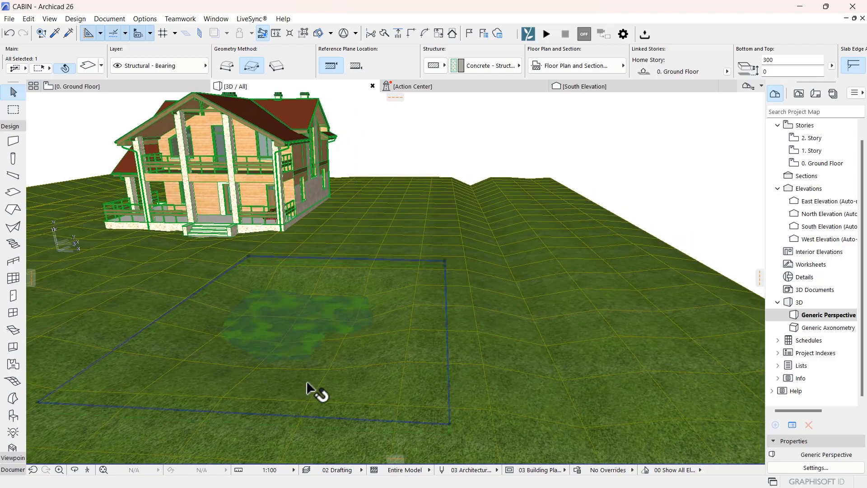
- Lower the terrain mesh point at the southeast edge of the pond so the water reaches further, and deselect the mesh
click(356, 368)
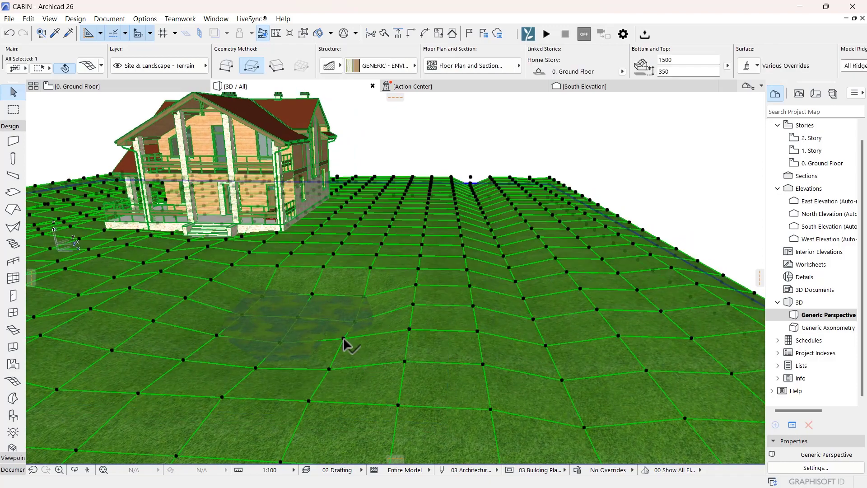
click(345, 339)
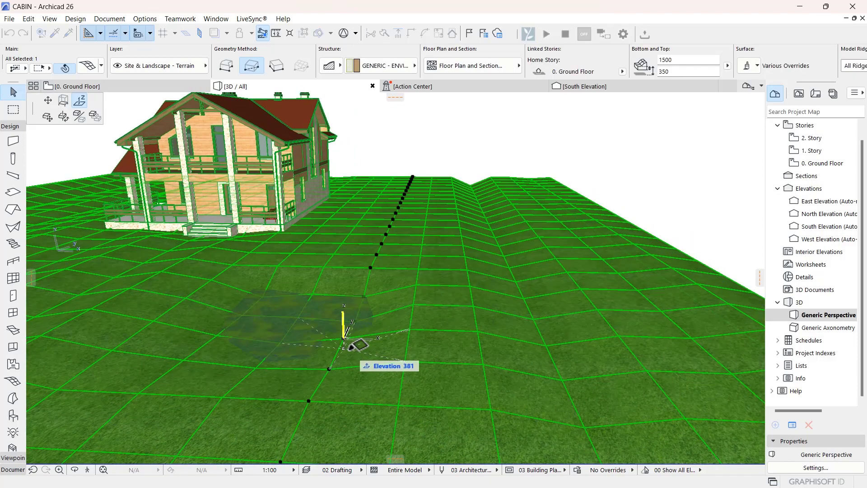
click(350, 349)
middle_drag(340, 385, 465, 368)
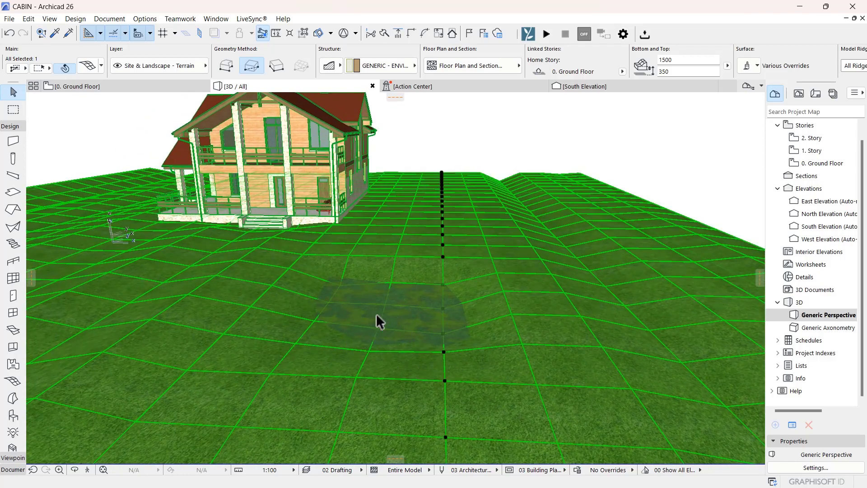
click(413, 313)
key(Escape)
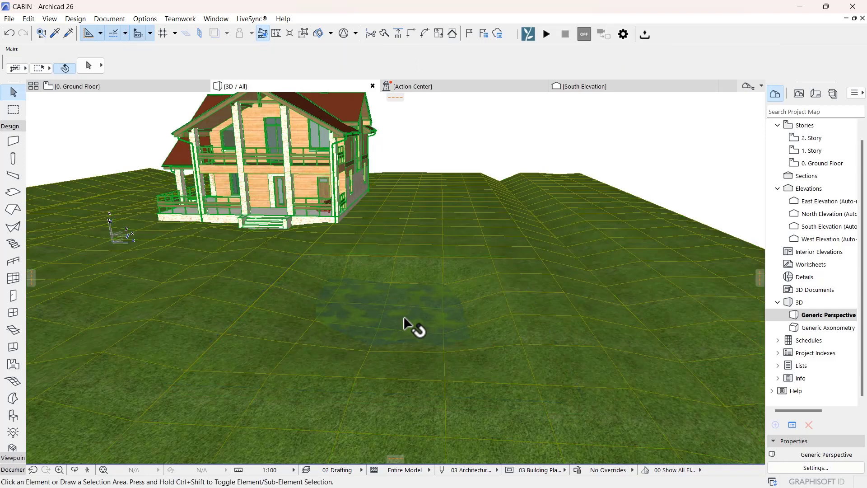
- Set the water slab's elevation above its home story to 150
click(402, 319)
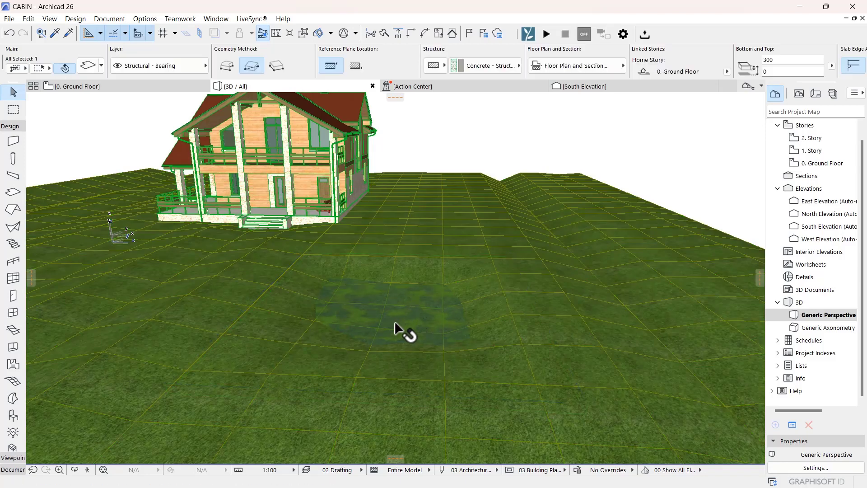
click(774, 71)
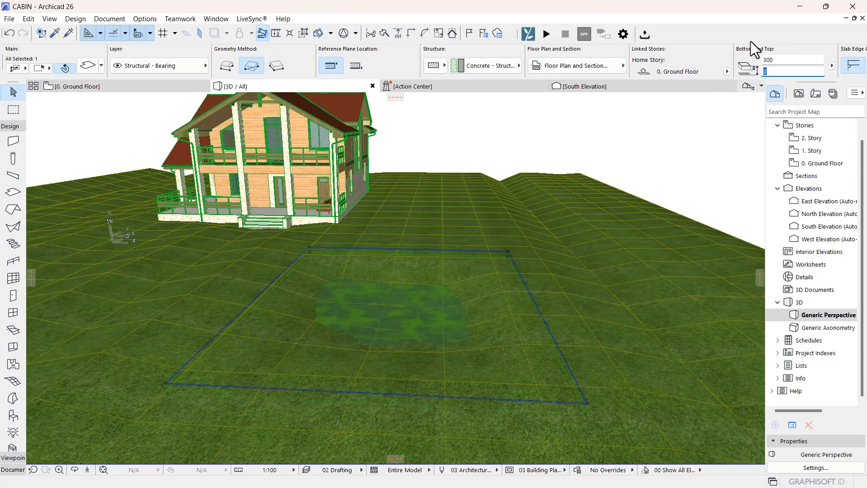
text(150)
mouse_move(510, 296)
middle_down()
mouse_move(501, 304)
mouse_move(511, 313)
middle_up()
scroll(510, 313, up, 2)
scroll(435, 351, up, 2)
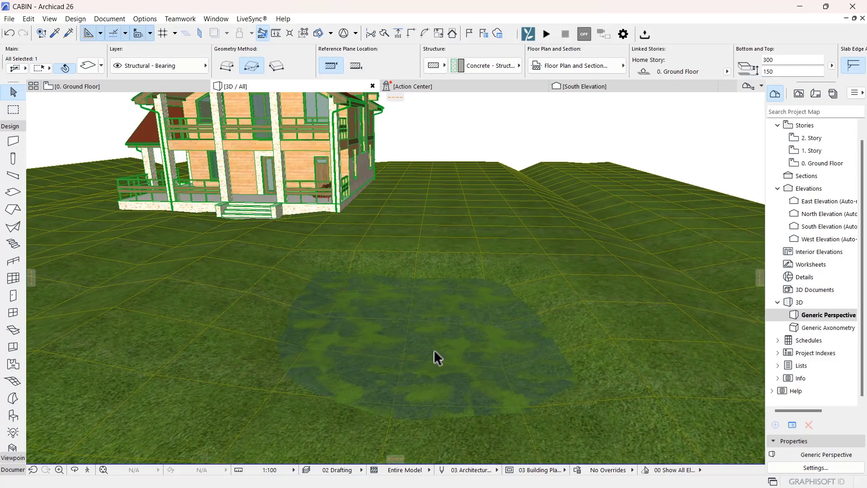
- Raise the water slab's elevation above its home story to 200 and check the pond outline
click(775, 71)
text(200)
key(Return)
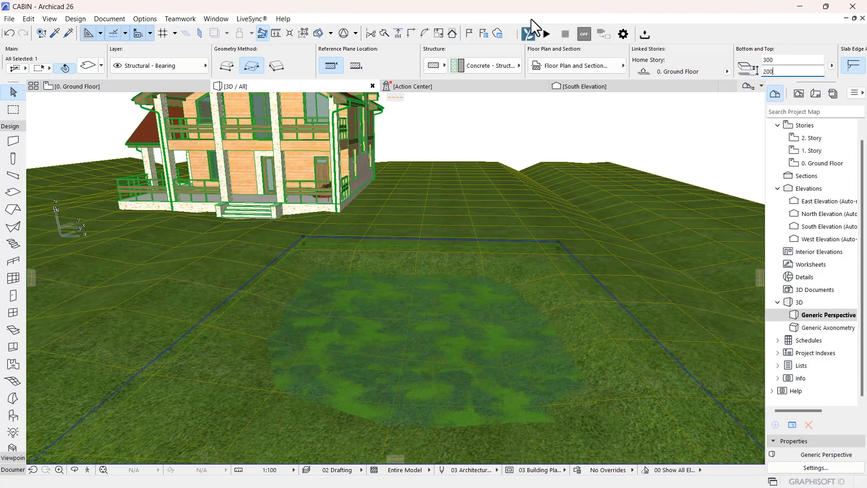
scroll(480, 211, down, 2)
scroll(490, 302, up, 2)
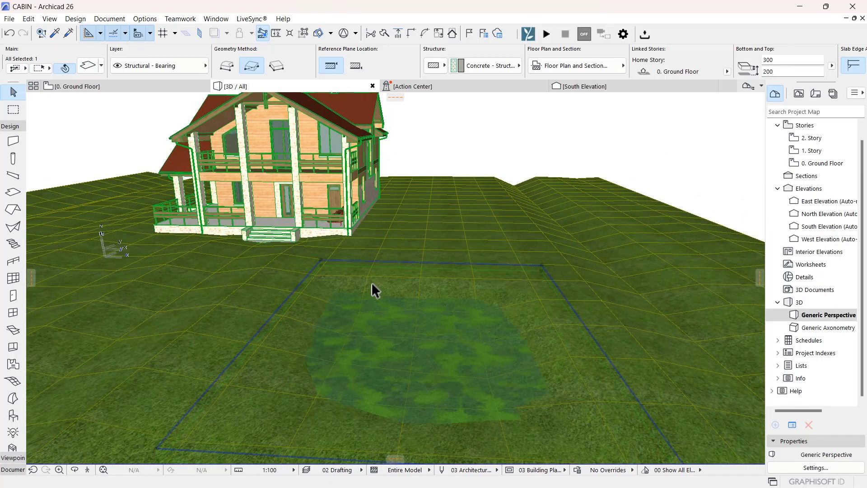
middle_drag(443, 335, 303, 337)
- Set the water slab's elevation to 250 and its thickness to 500
click(767, 71)
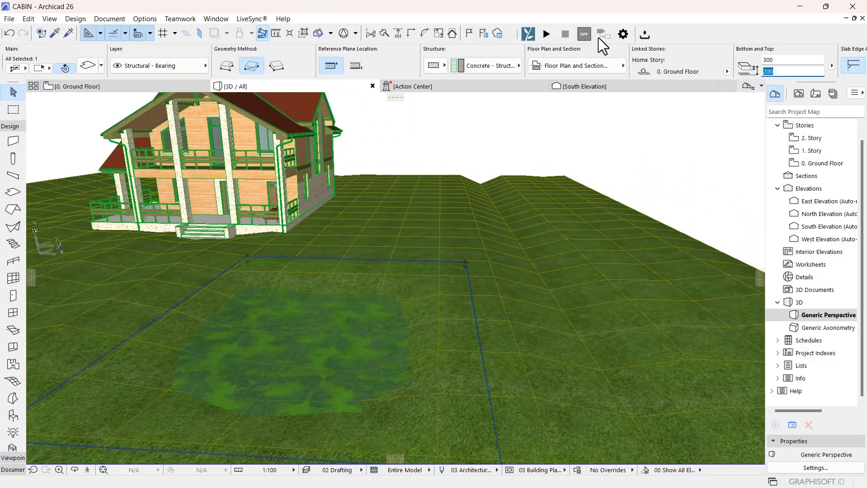
key(Return)
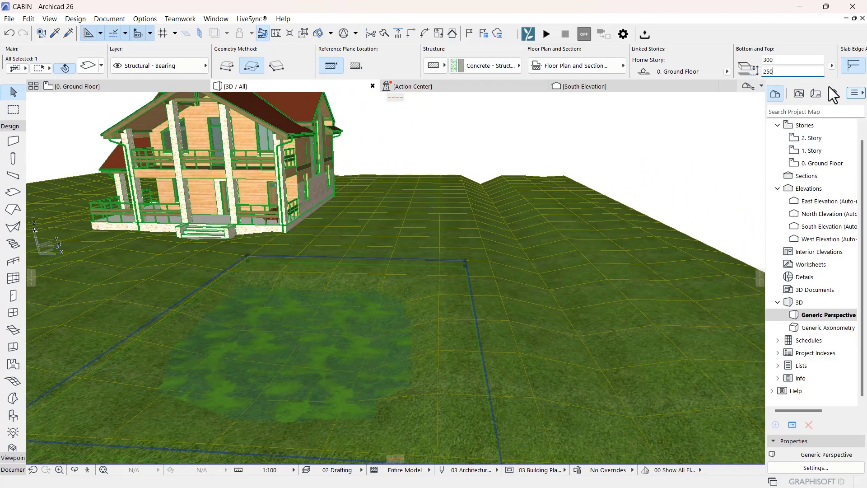
click(796, 60)
text(500)
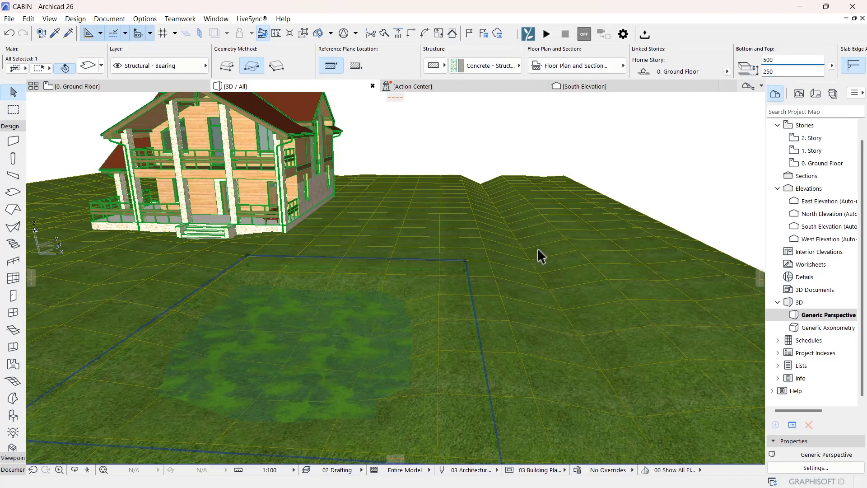
- Lower two terrain mesh points along the pond's front edge so the water reaches further toward the front and southwest
shift+middle_drag(538, 248, 560, 230)
middle_drag(406, 372, 311, 384)
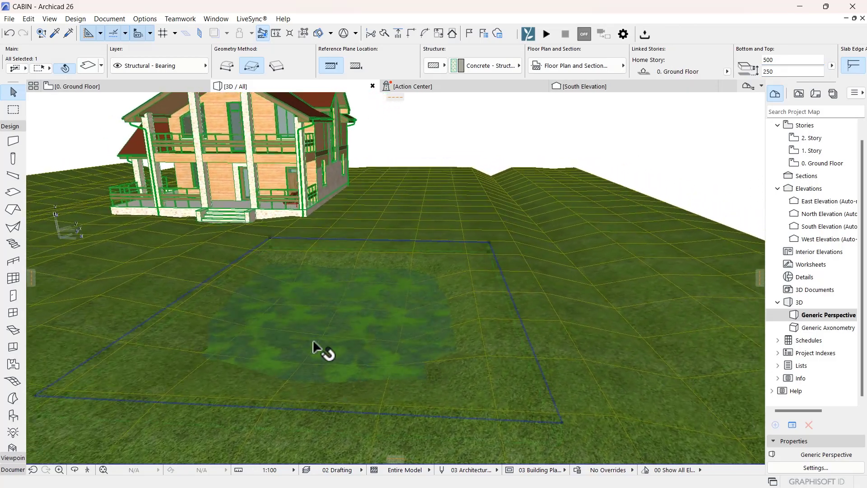
key(Escape)
middle_drag(366, 349, 366, 375)
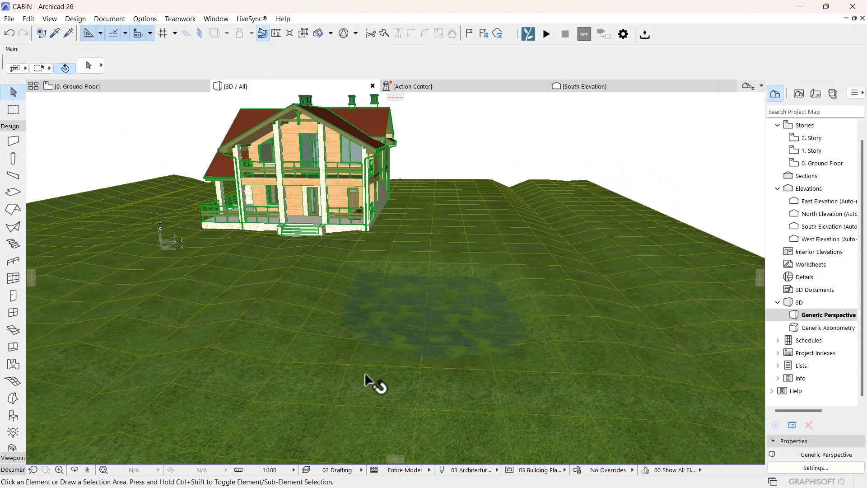
click(368, 373)
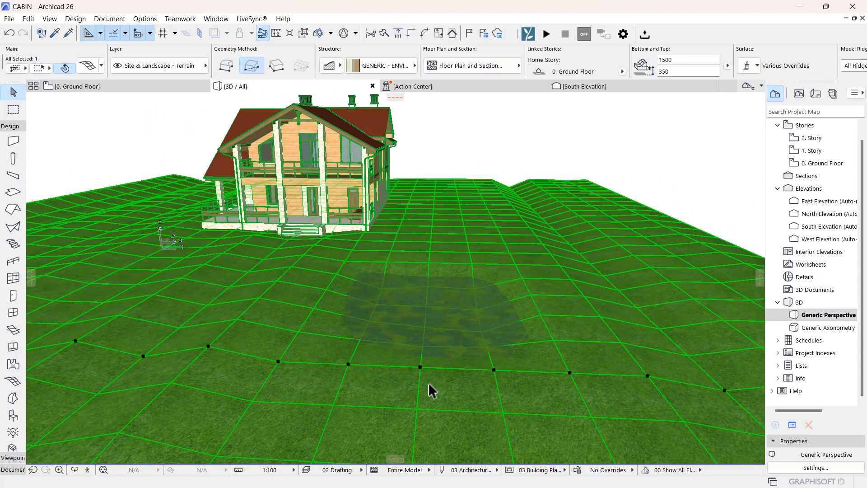
click(420, 368)
click(421, 374)
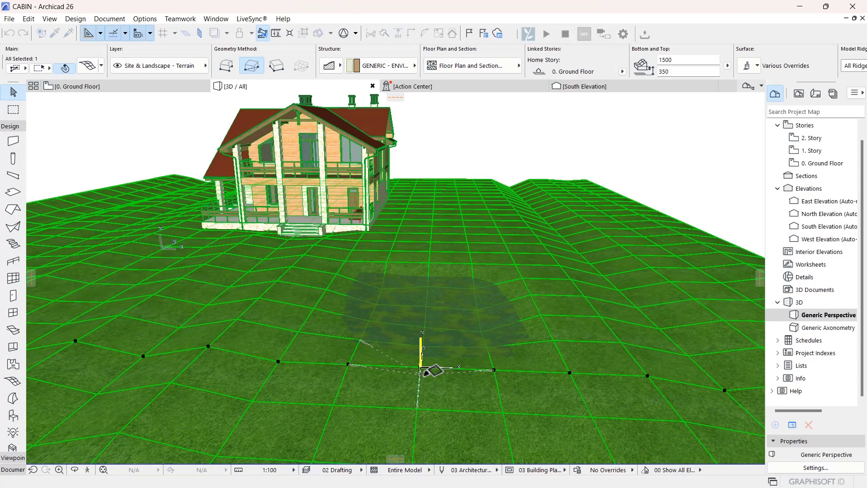
click(359, 340)
click(360, 346)
- Raise the terrain mesh point at the pond's front edge slightly to cover the exposed side of the water slab
shift+middle_drag(461, 384, 389, 373)
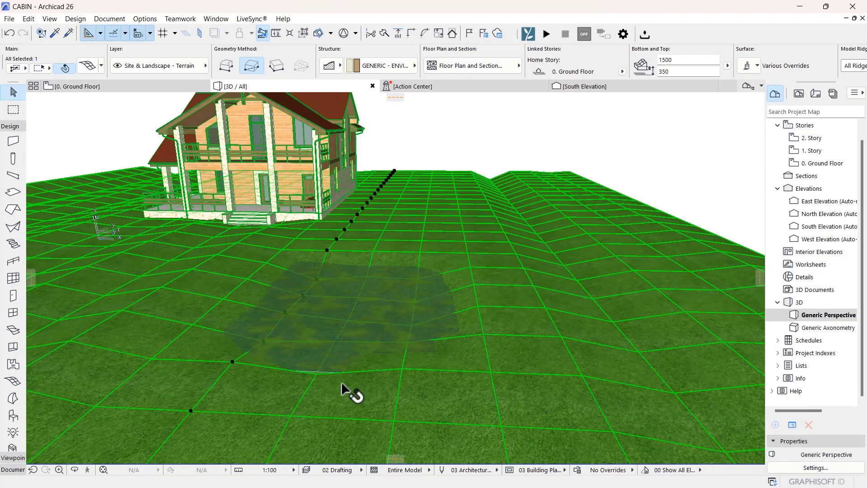
click(395, 376)
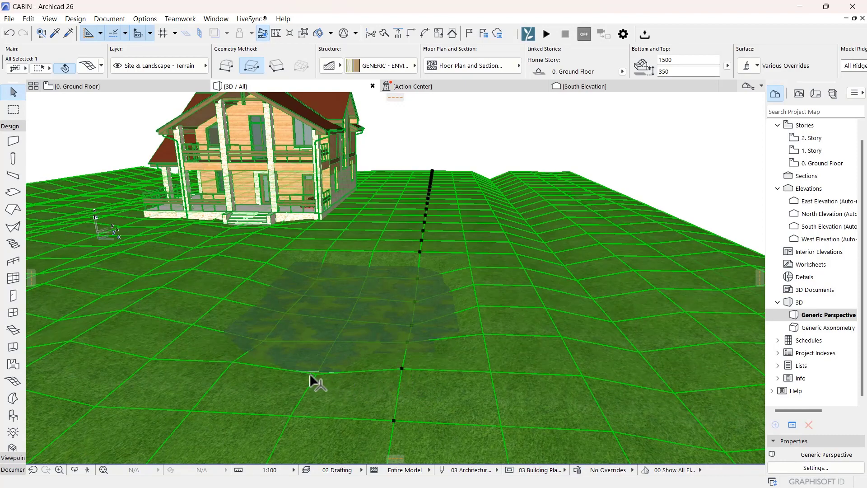
click(321, 379)
click(317, 374)
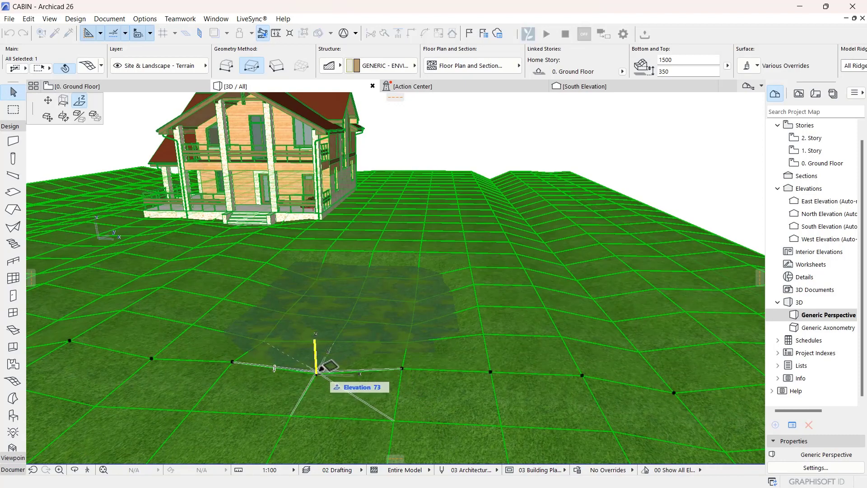
click(319, 372)
scroll(318, 371, up, 3)
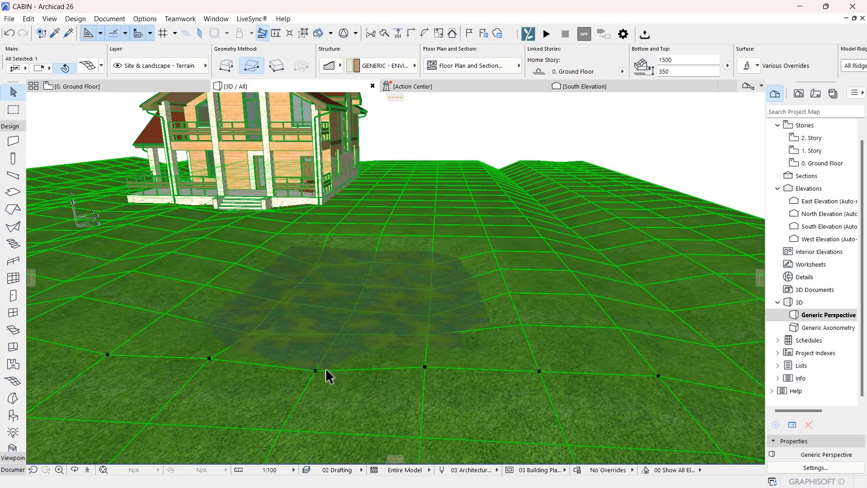
scroll(426, 372, up, 1)
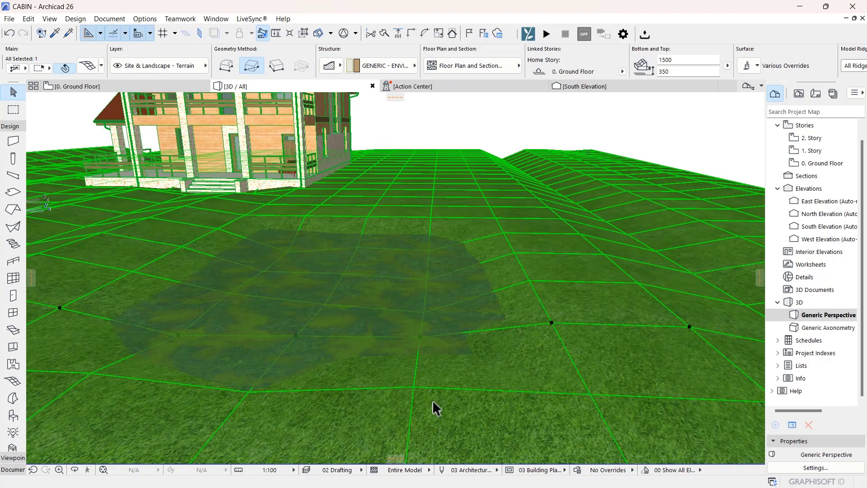
- Set the water slab's elevation above its home story to 350 and deselect the slab
click(328, 329)
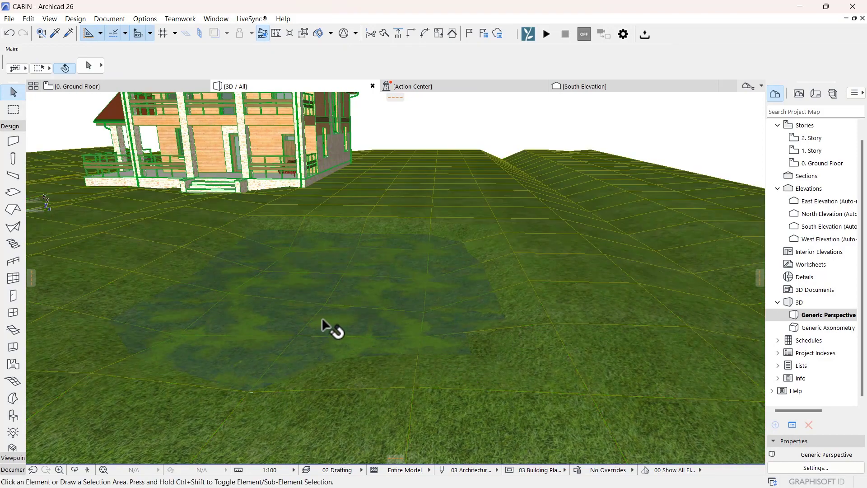
click(784, 73)
text(350)
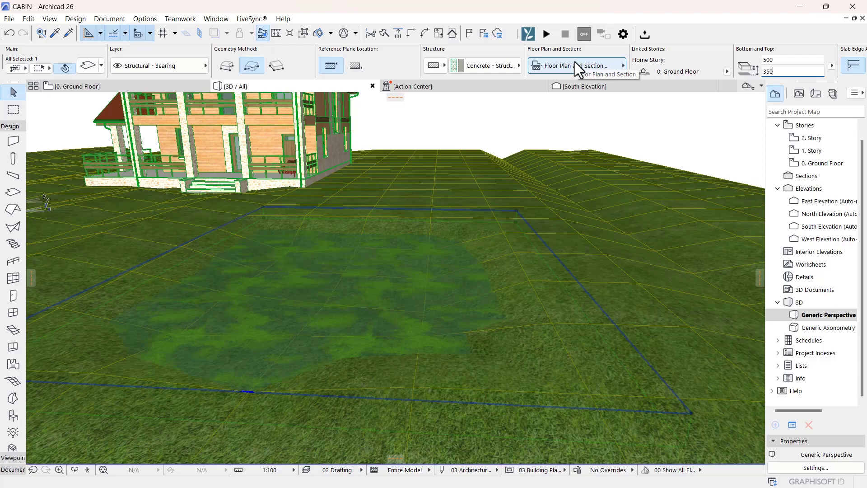
key(Return)
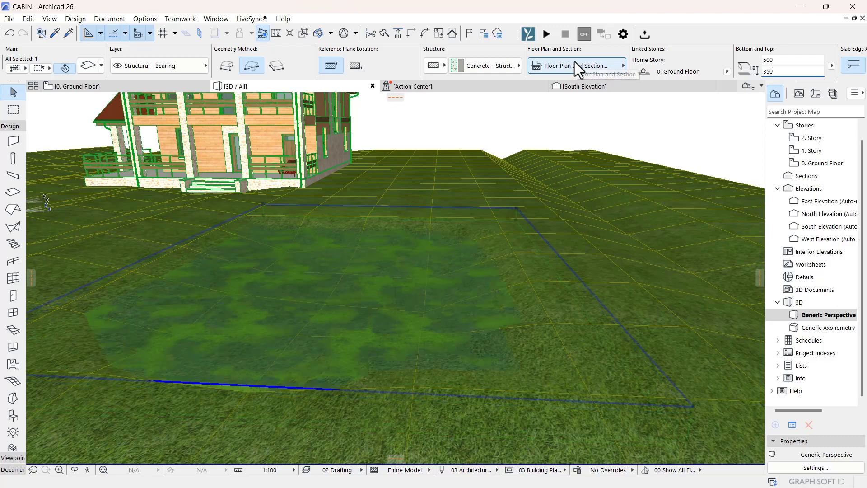
middle_drag(511, 289, 482, 260)
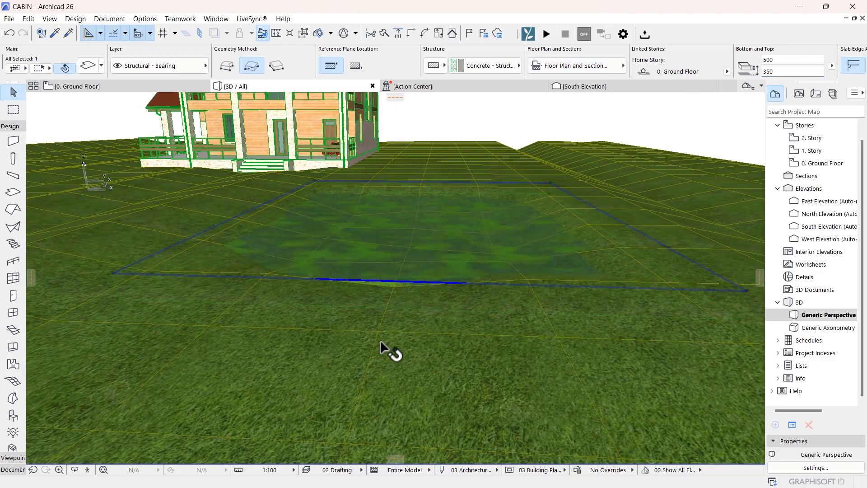
middle_drag(425, 298, 353, 341)
key(Escape)
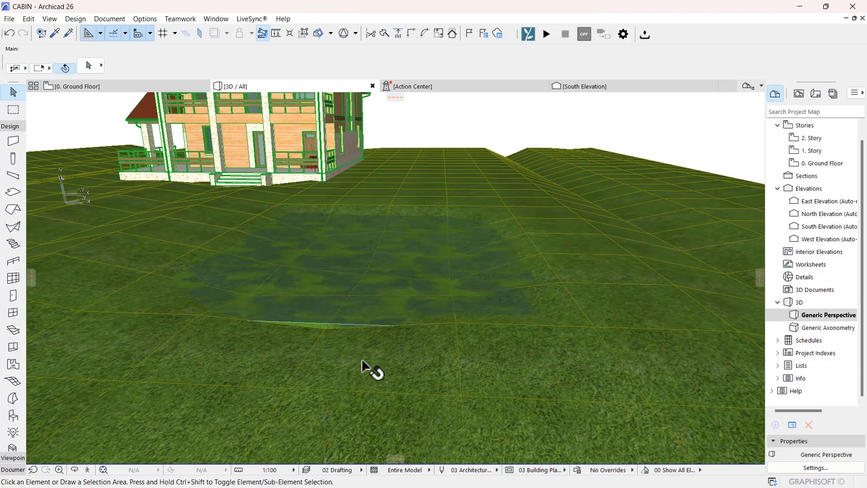
- Raise the front-edge terrain mesh point until the ground hides the exposed water slab edge, and deselect the mesh
shift+middle_drag(356, 393, 368, 399)
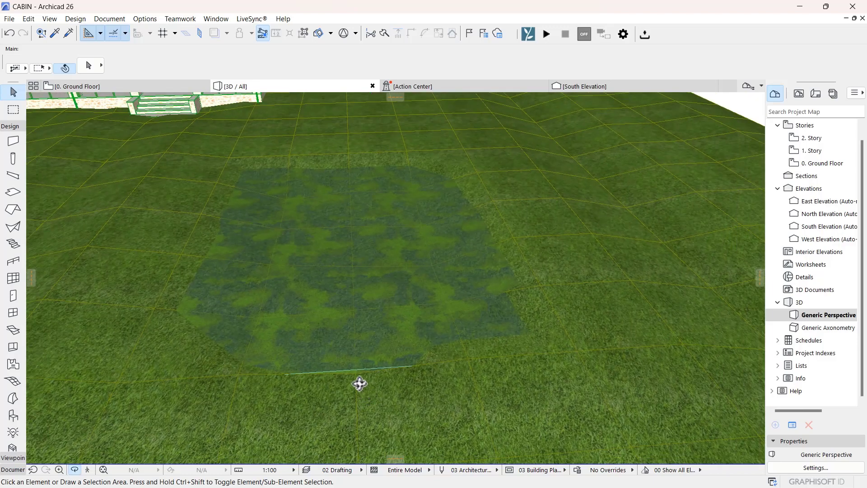
click(359, 382)
click(357, 373)
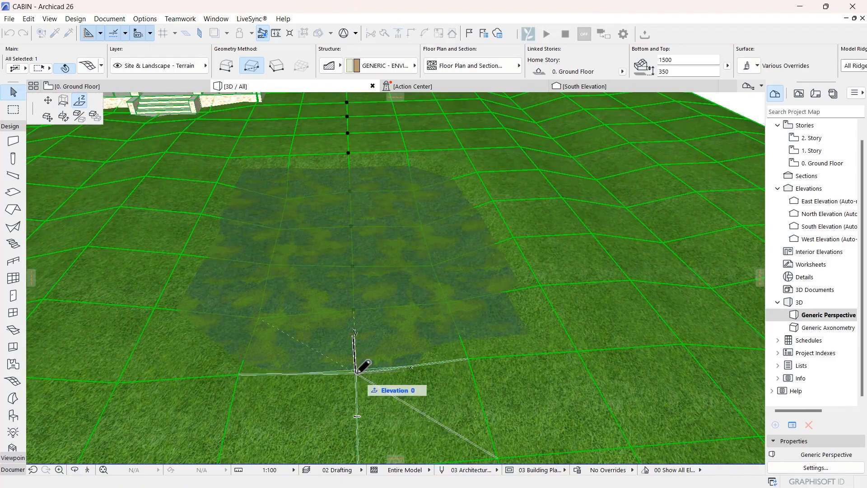
key(Escape)
key(Escape)
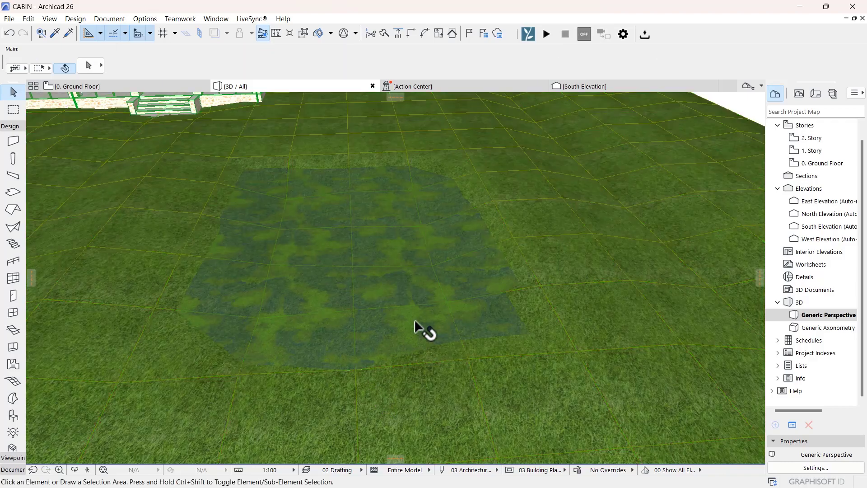
- Lower the terrain mesh points beneath the west side and the centre of the pond to deepen its bed
shift+middle_drag(416, 335, 354, 294)
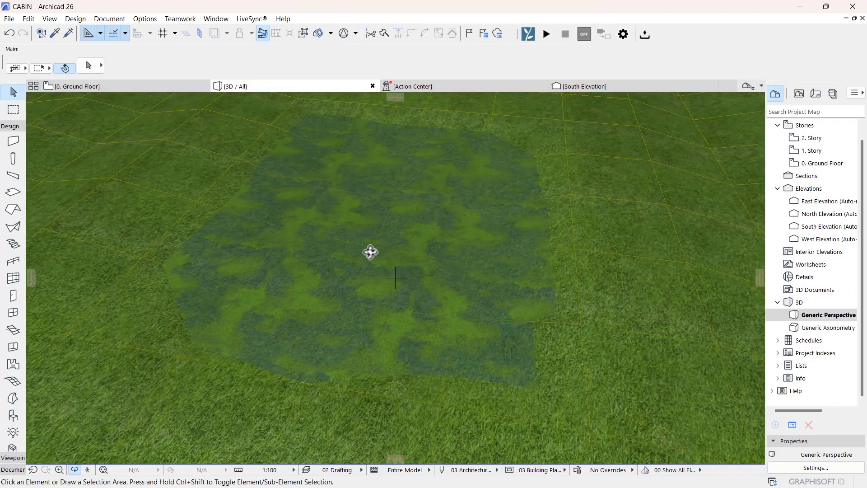
click(373, 253)
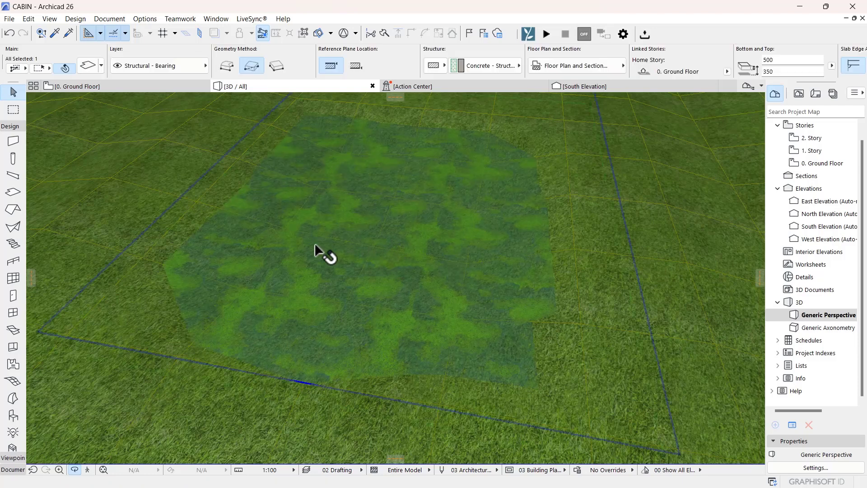
click(132, 201)
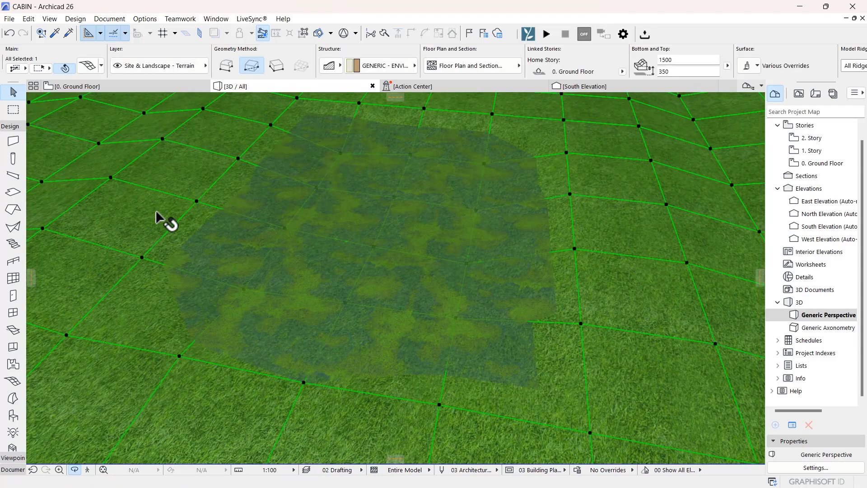
click(284, 228)
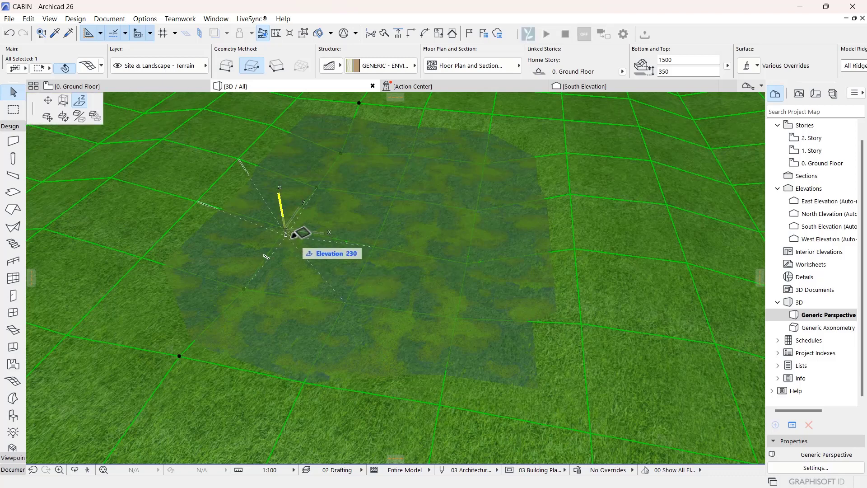
click(293, 233)
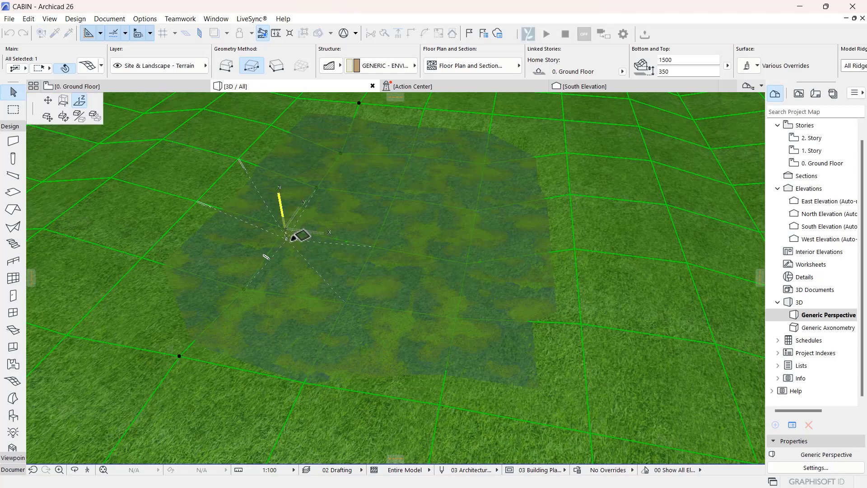
click(374, 247)
click(378, 257)
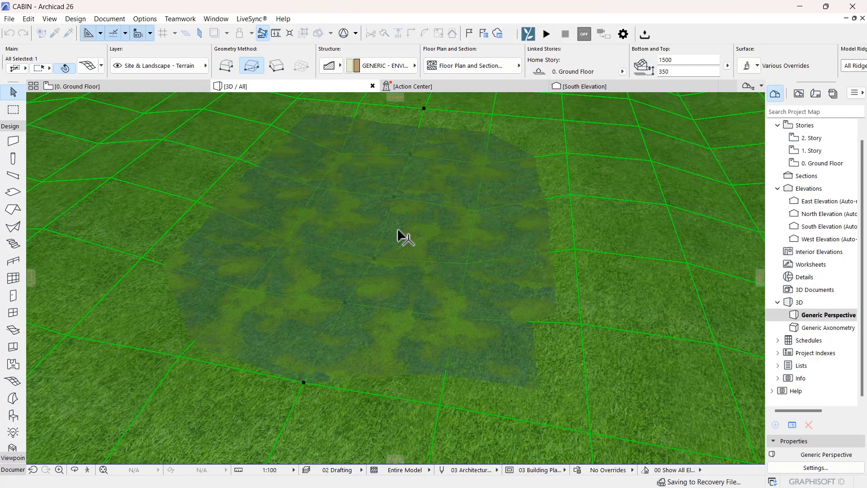
- Lower the mesh points beneath the east, north-centre and northeast parts of the pond, and deselect the mesh
click(466, 264)
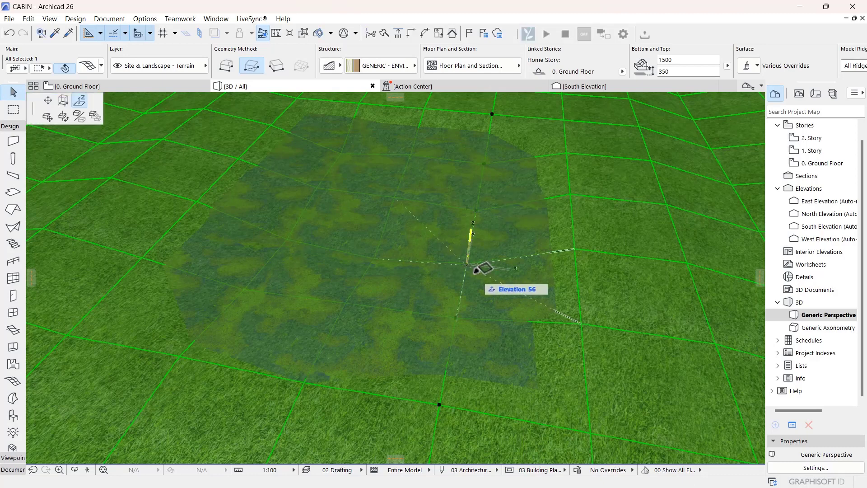
click(484, 257)
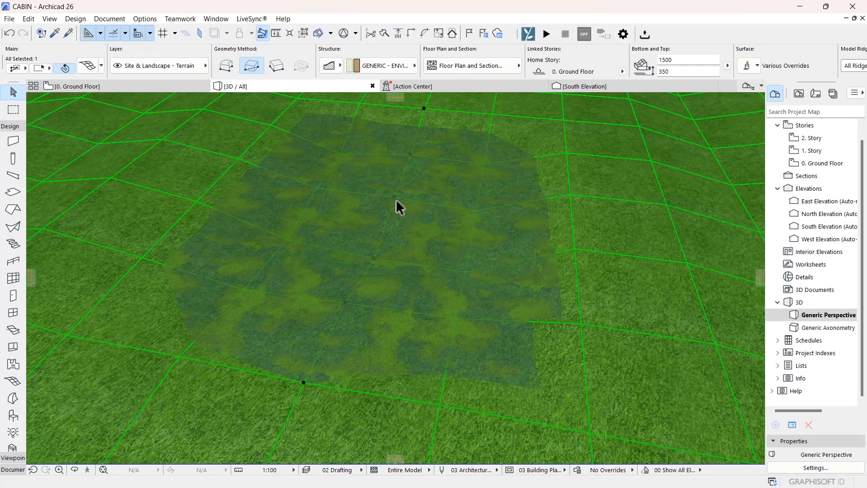
click(396, 204)
click(403, 202)
click(475, 214)
click(482, 217)
scroll(409, 289, down, 6)
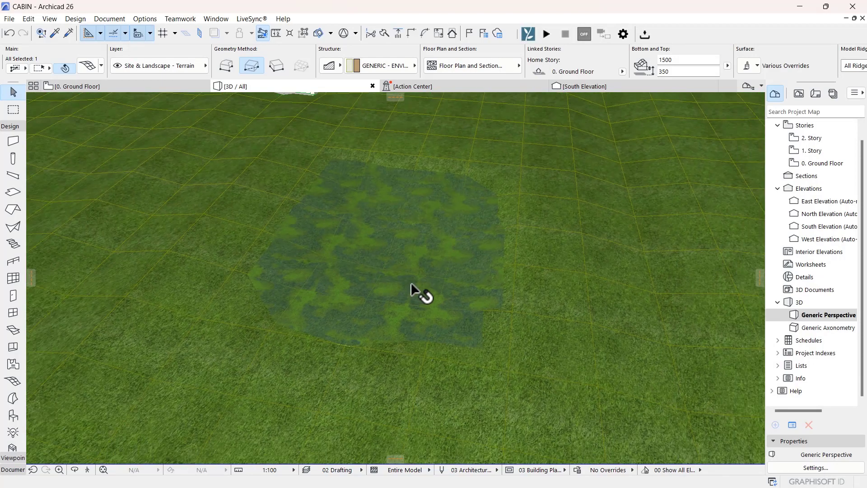
key(Escape)
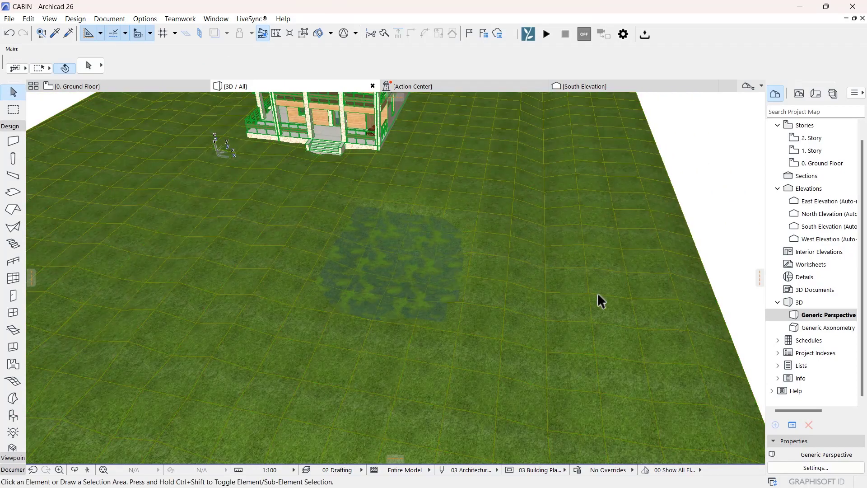
- On the ground floor plan, set the height of a terrain mesh point southwest of the cabin to 200, for that point only
shift+middle_drag(432, 376, 261, 278)
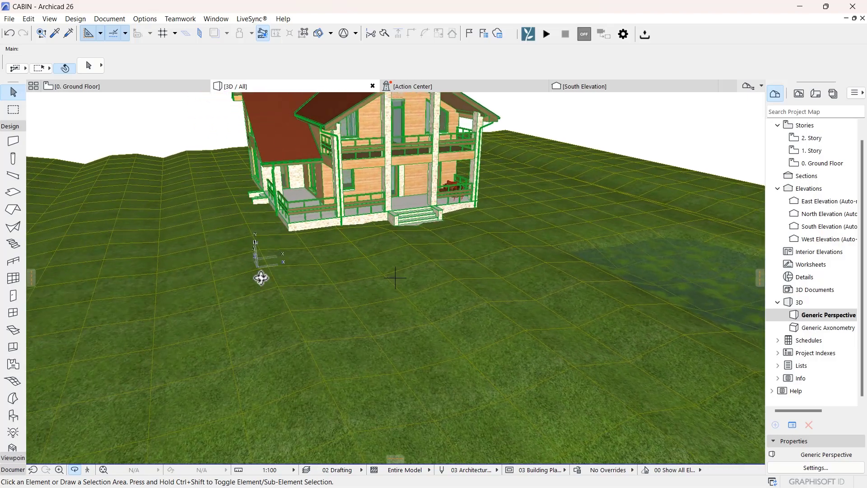
shift+middle_drag(179, 312, 322, 340)
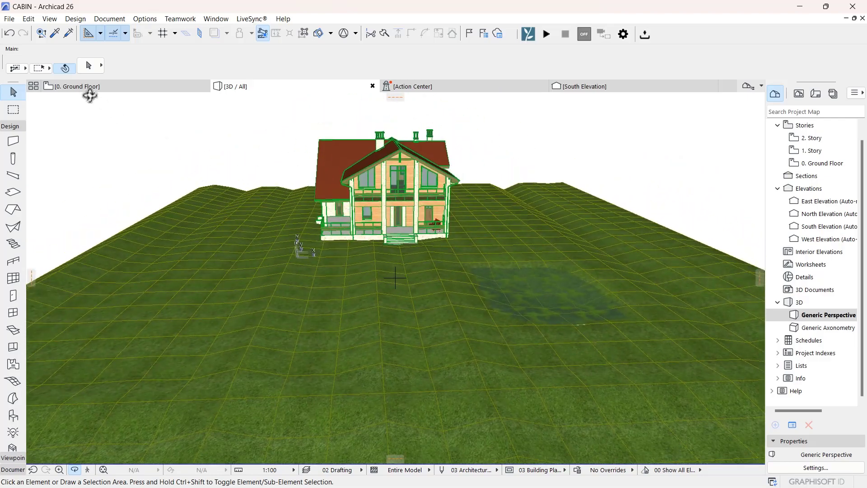
shift+middle_drag(109, 97, 519, 341)
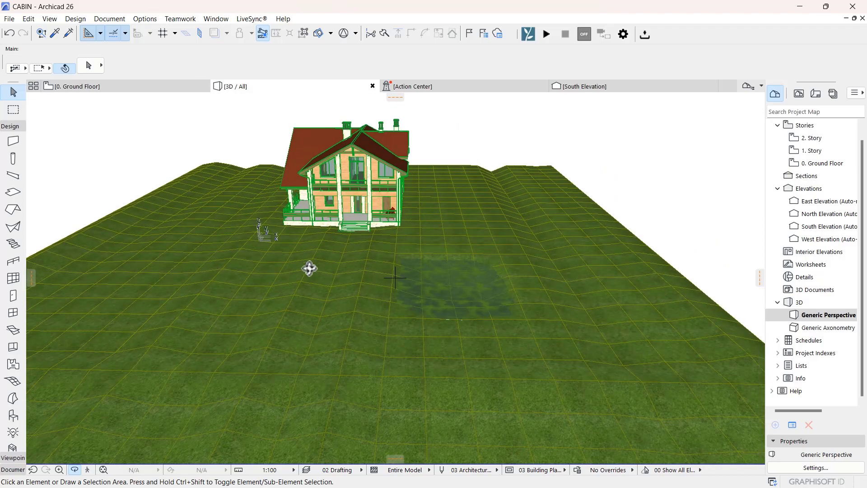
shift+middle_drag(374, 341, 327, 332)
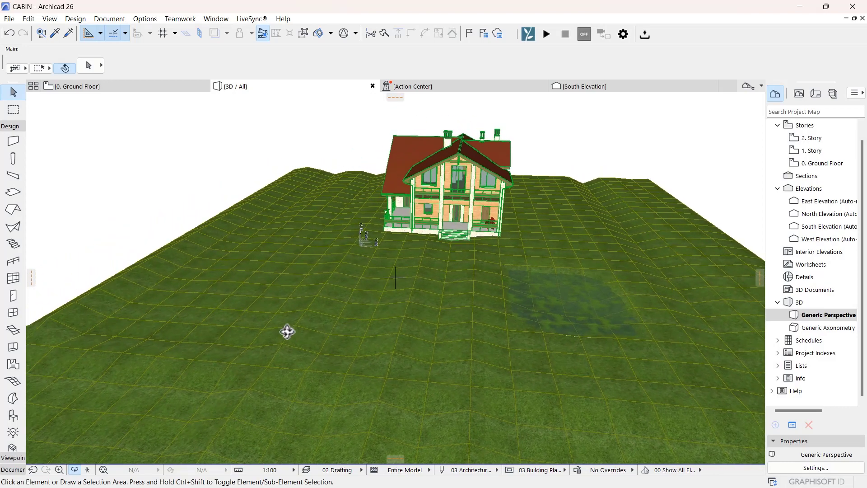
shift+middle_drag(315, 302, 279, 321)
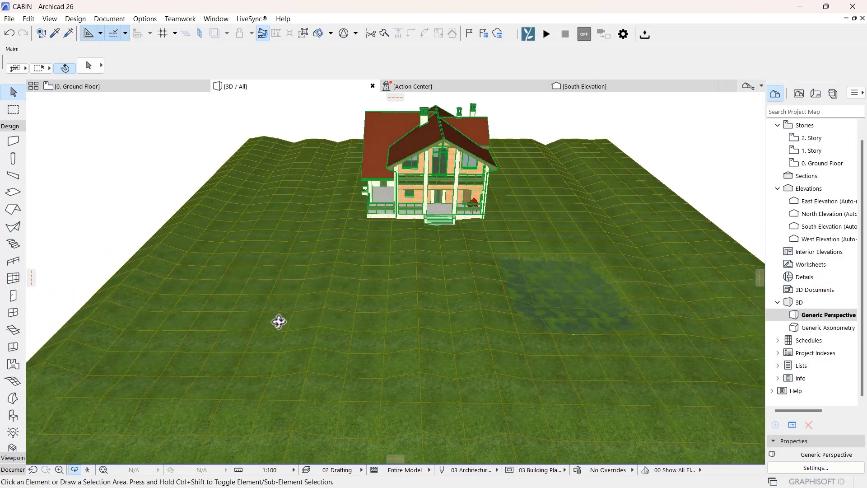
click(87, 91)
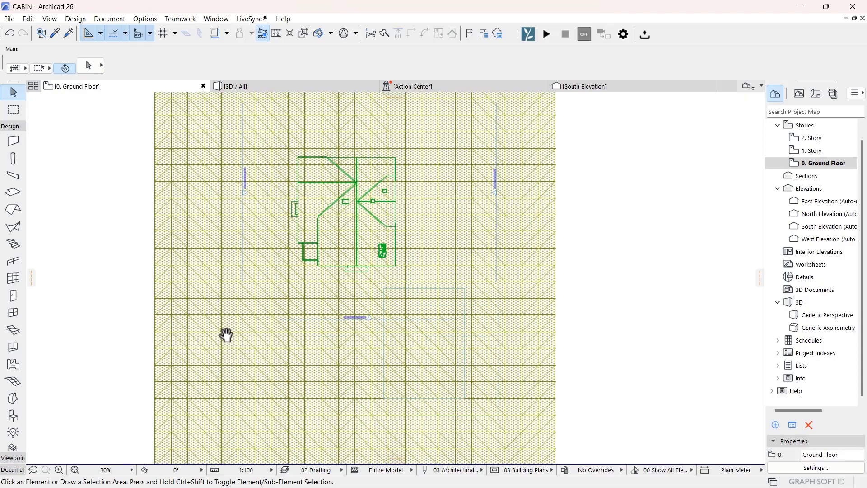
middle_drag(226, 335, 268, 332)
scroll(228, 318, up, 3)
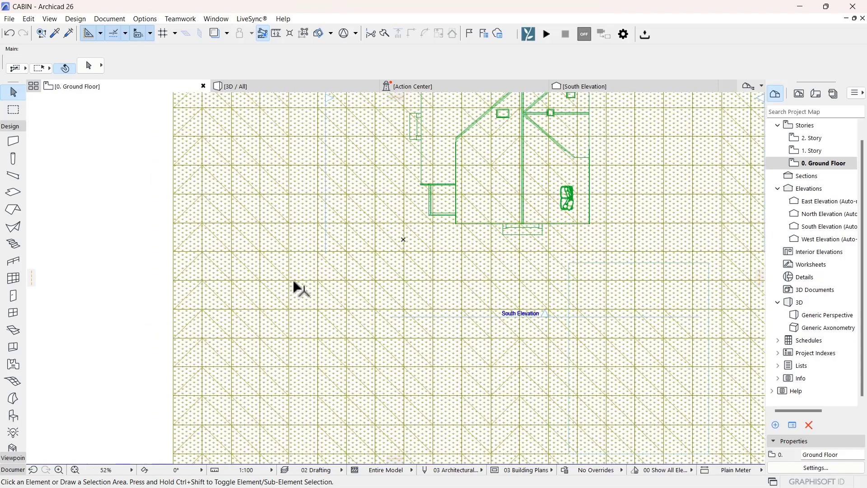
click(316, 278)
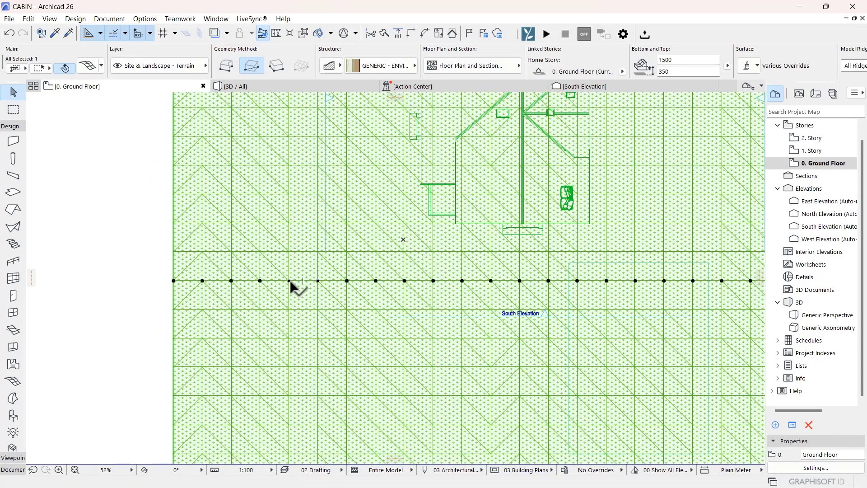
click(288, 280)
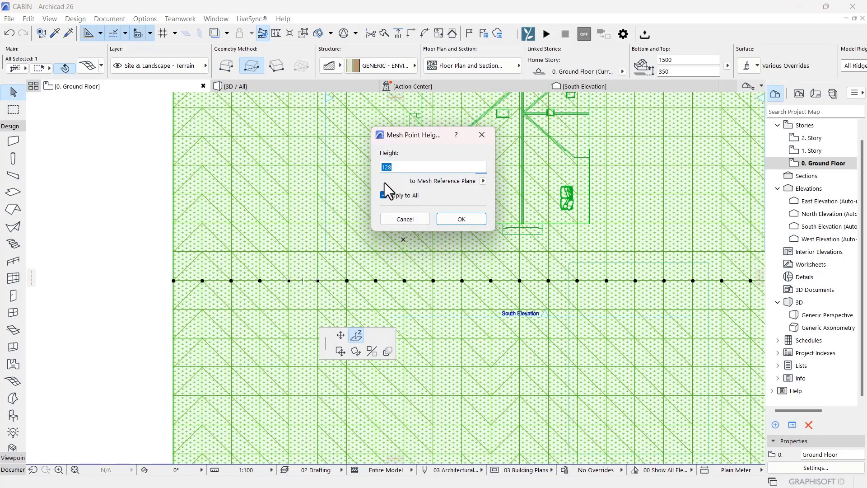
text(128200)
key(Return)
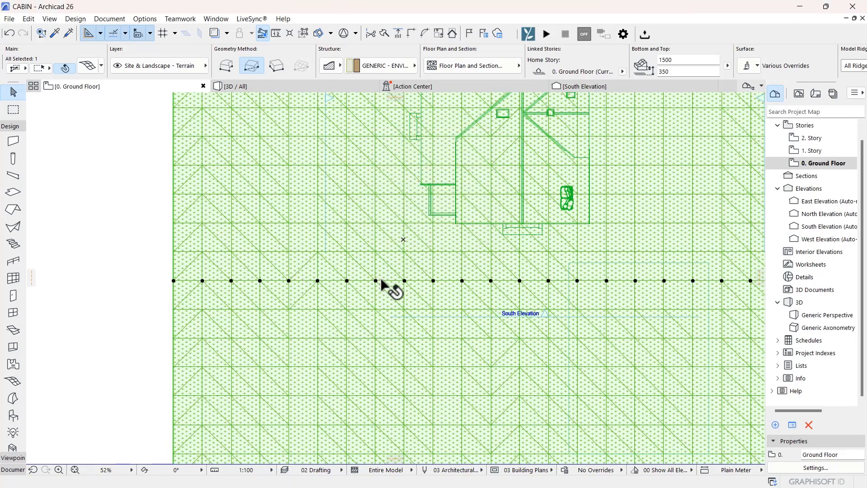
- Set the heights of two more mesh points southwest of the cabin, the farther one to 150, and inspect the terrain in 3D
click(404, 281)
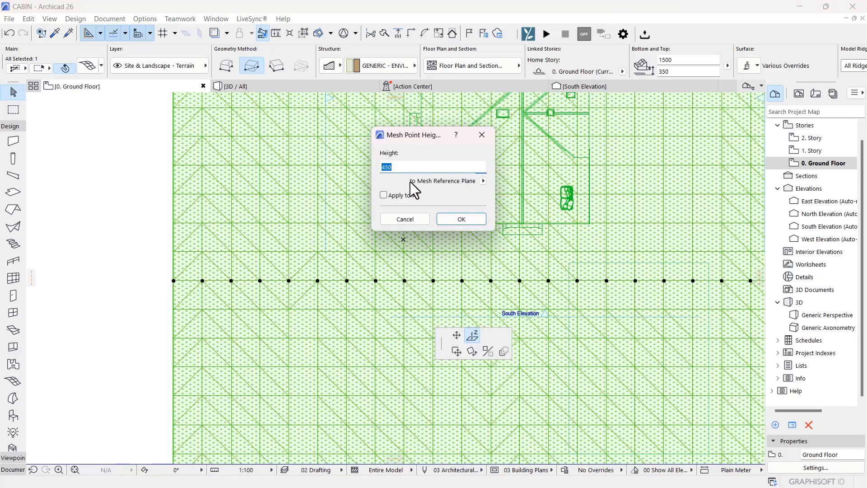
key(Return)
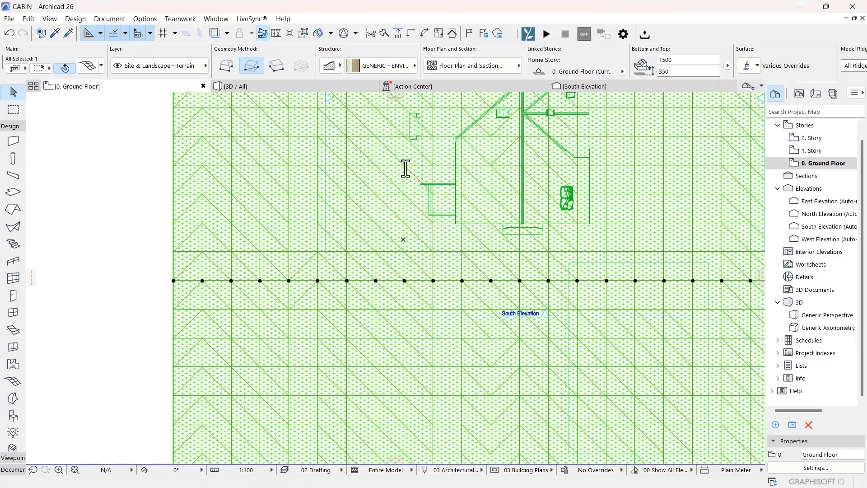
middle_drag(441, 340, 412, 274)
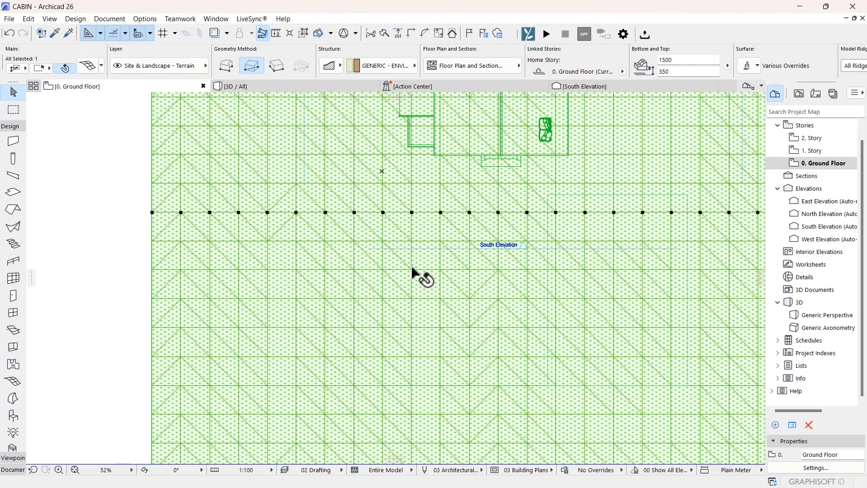
click(295, 298)
click(296, 298)
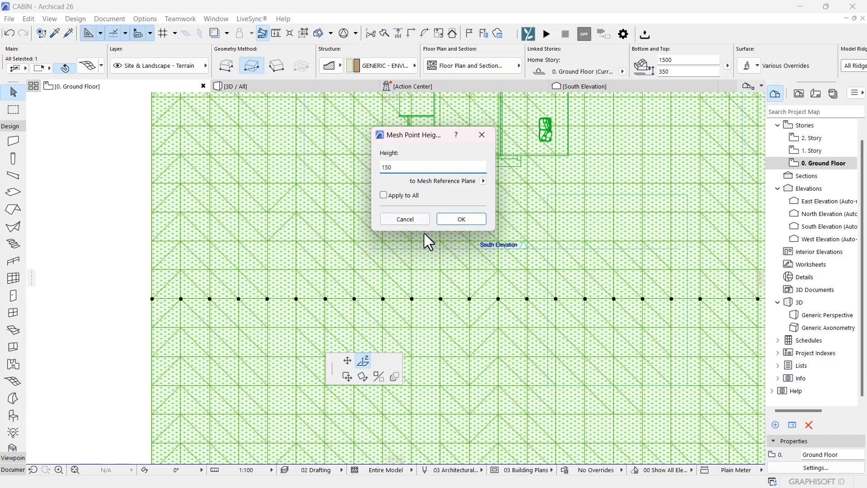
click(450, 221)
click(288, 89)
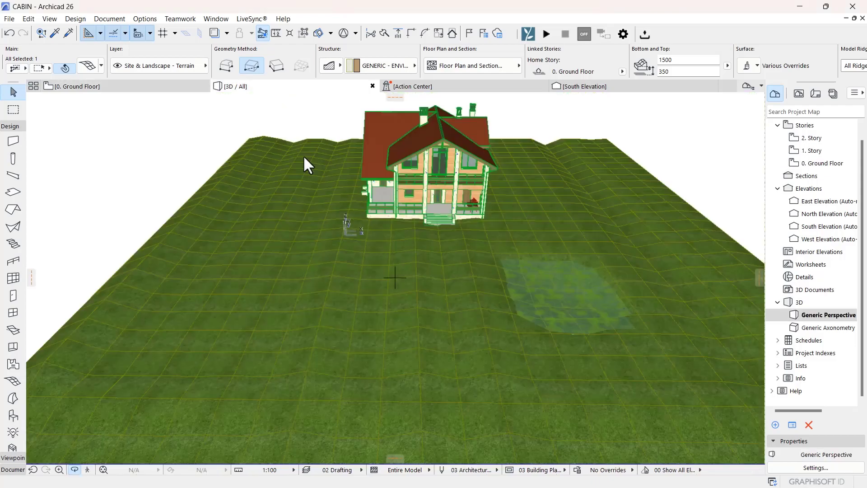
mouse_move(483, 340)
shift+middle_down()
mouse_move(397, 314)
mouse_move(486, 269)
mouse_move(400, 284)
mouse_move(393, 298)
mouse_move(430, 291)
mouse_move(468, 337)
shift+middle_up()
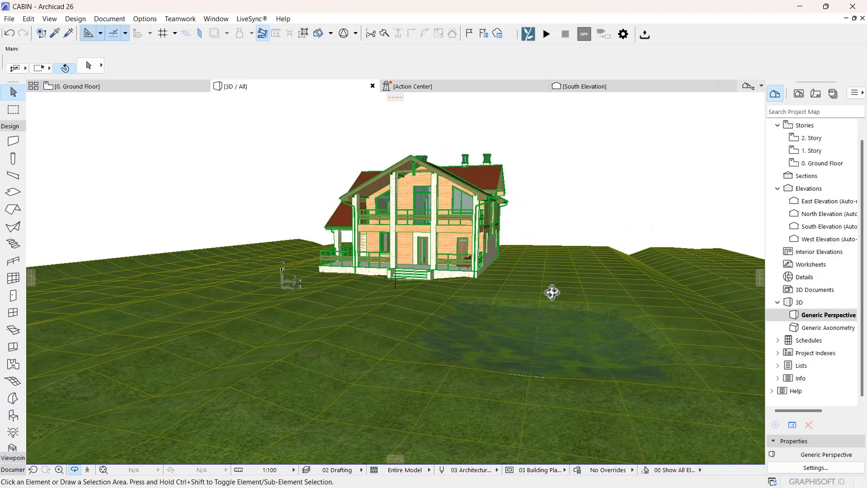
shift+middle_drag(515, 303, 417, 246)
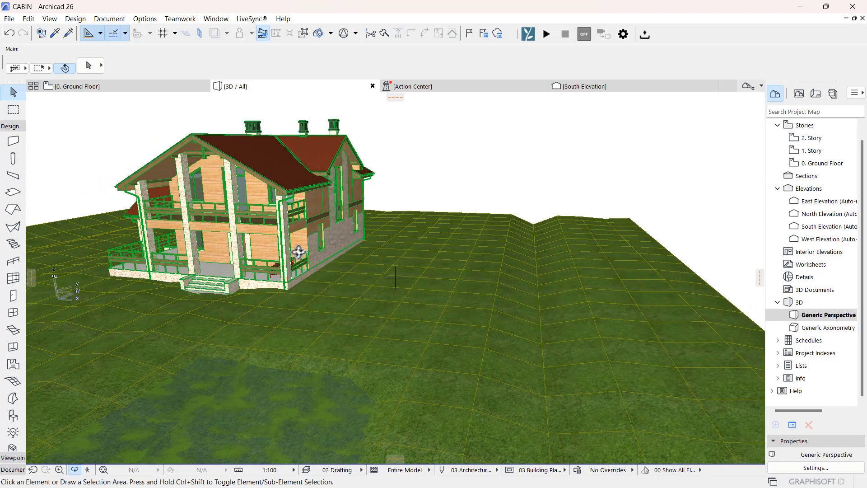
shift+middle_drag(298, 251, 436, 264)
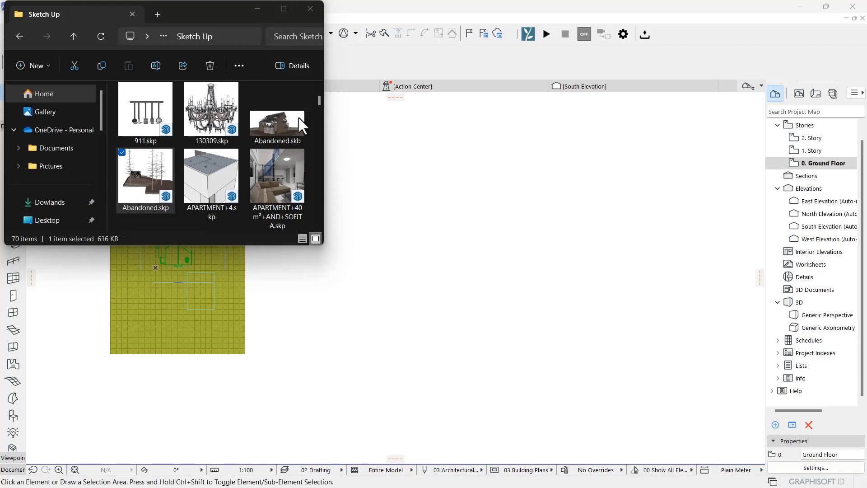
- Merge the SketchUp file Abandoned.skp into the ground floor plan, anchoring it just east of the cabin
mouse_move(196, 10)
mouse_down()
mouse_move(208, 86)
mouse_move(193, 18)
mouse_up()
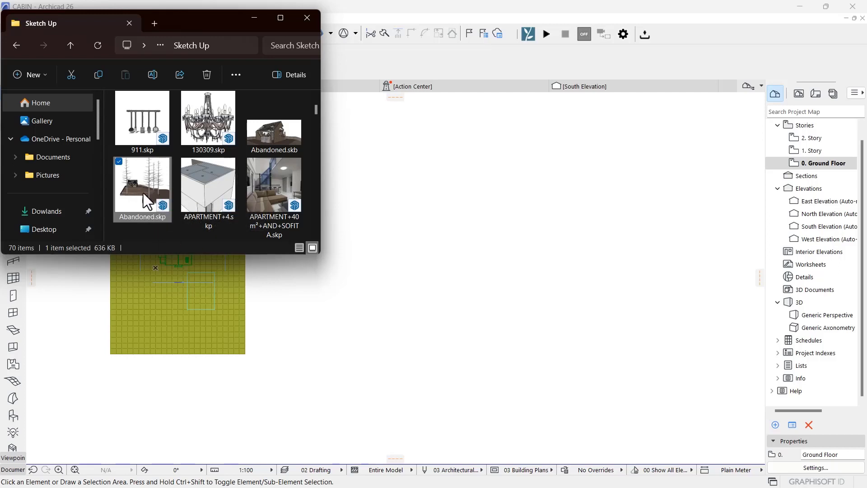
drag(142, 193, 321, 318)
click(295, 305)
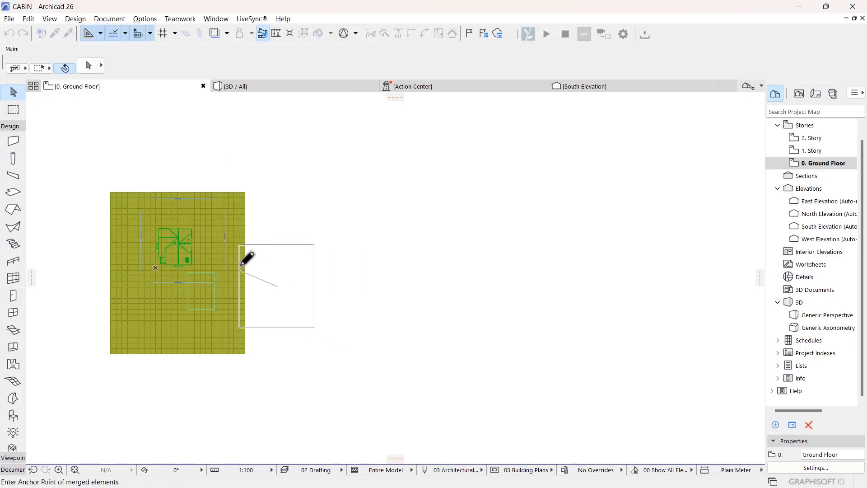
scroll(206, 247, up, 2)
scroll(205, 247, up, 3)
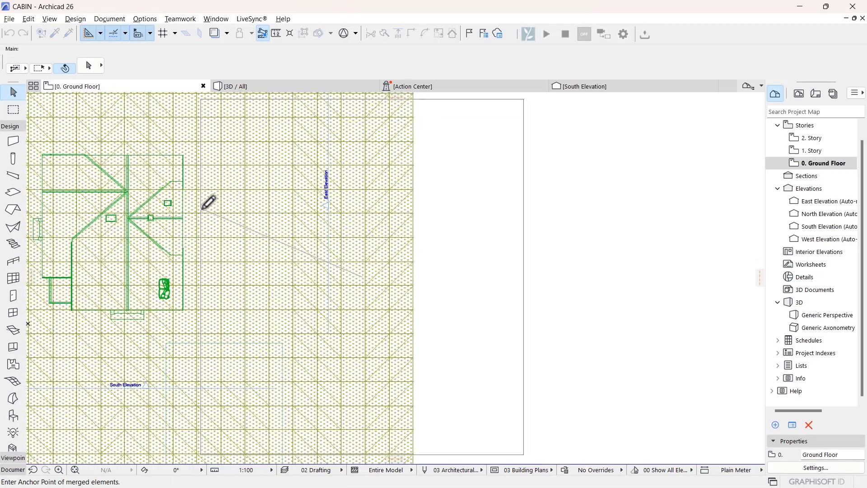
click(204, 207)
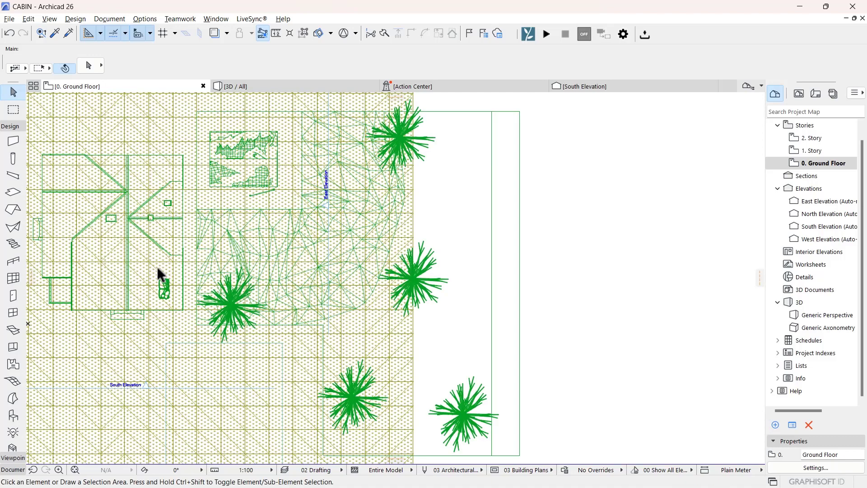
- Select the imported abandoned-house object, move it about 6120 straight south, and deselect it
scroll(127, 219, down, 3)
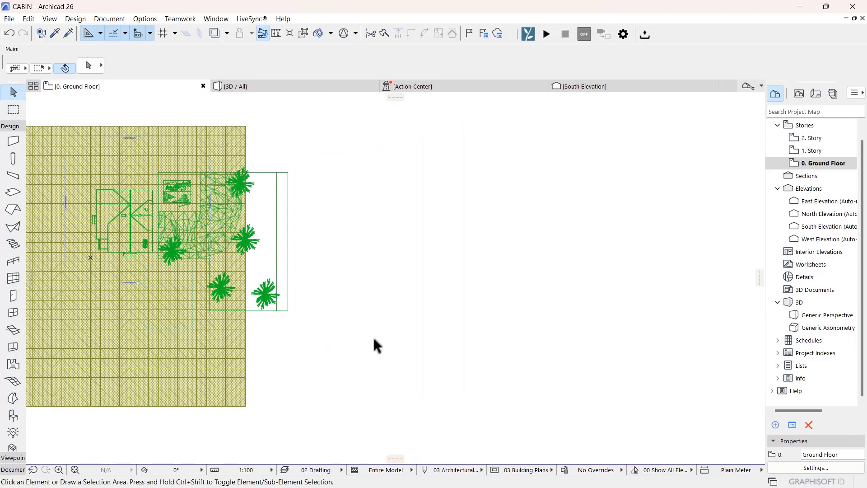
drag(393, 354, 271, 153)
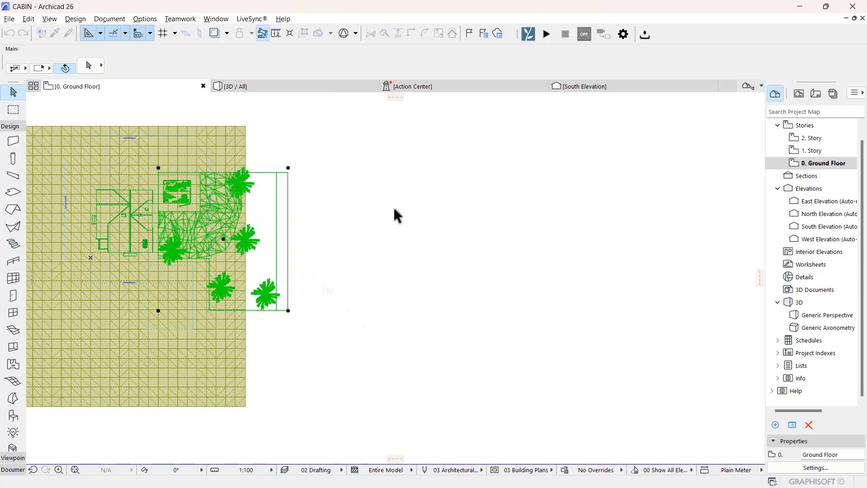
right_click(393, 303)
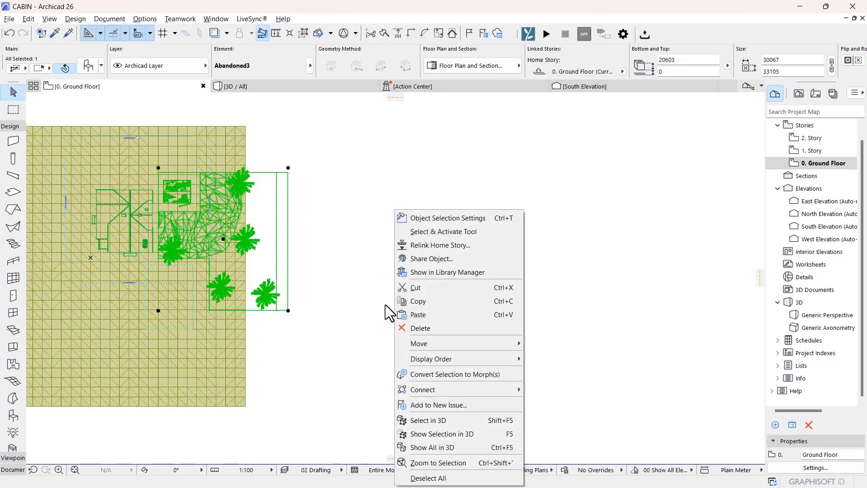
mouse_move(511, 348)
click(541, 344)
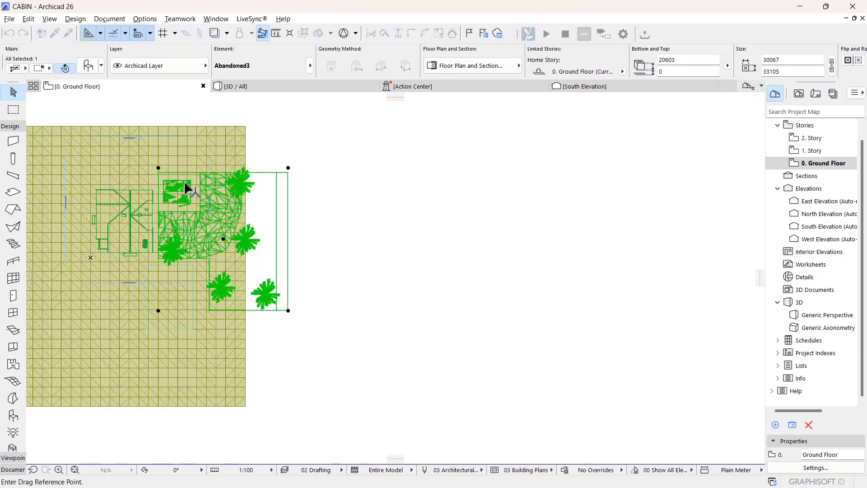
click(158, 167)
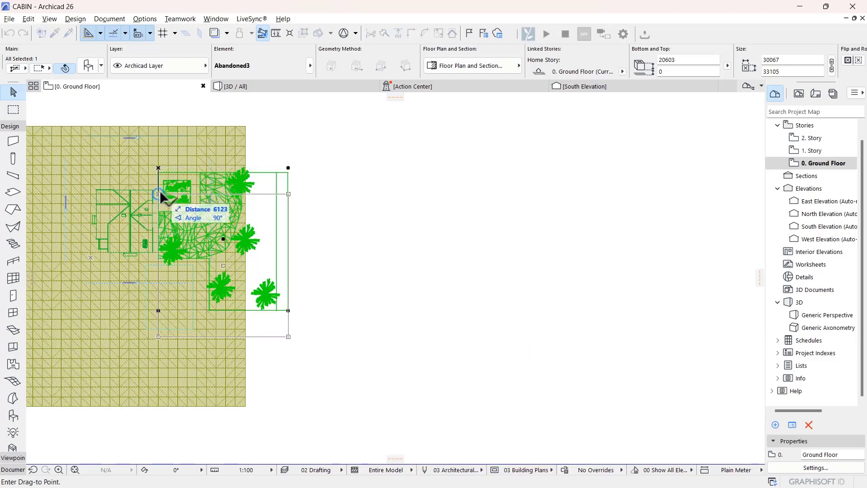
click(158, 195)
click(468, 241)
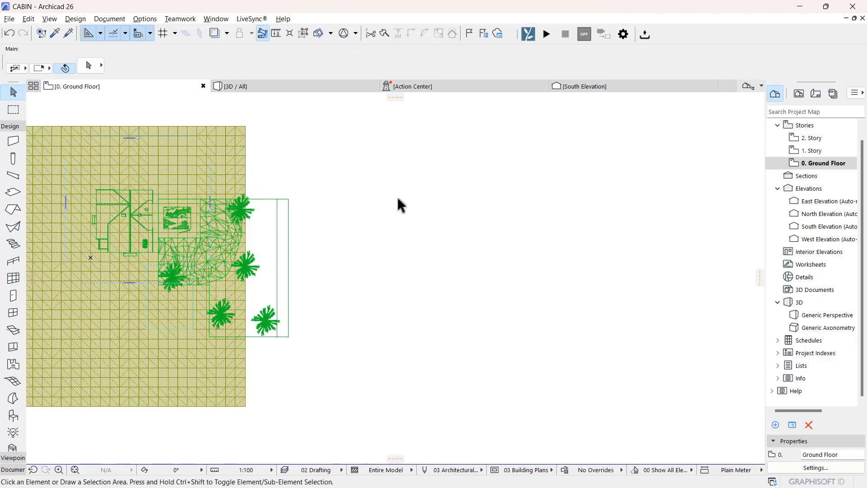
- In the 3D view, set the abandoned-house object's bottom offset to its home story to 400
click(248, 88)
scroll(360, 254, down, 5)
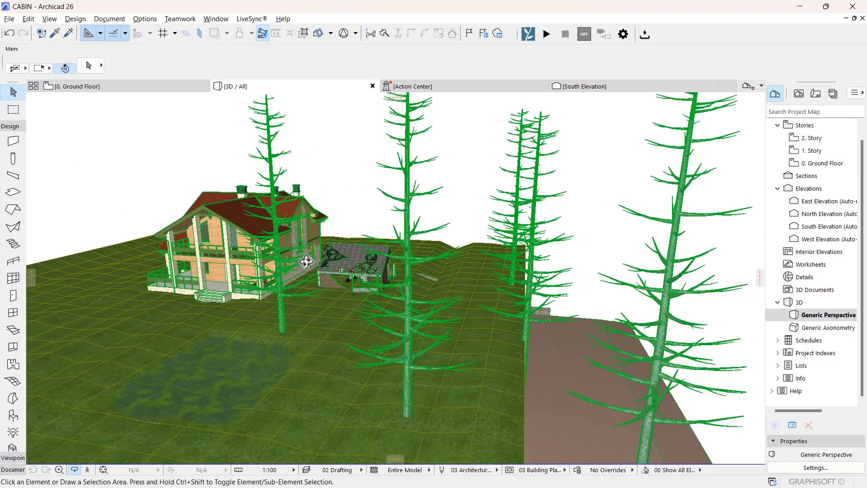
drag(372, 371, 361, 241)
scroll(361, 241, down, 2)
drag(351, 283, 389, 258)
scroll(390, 254, up, 2)
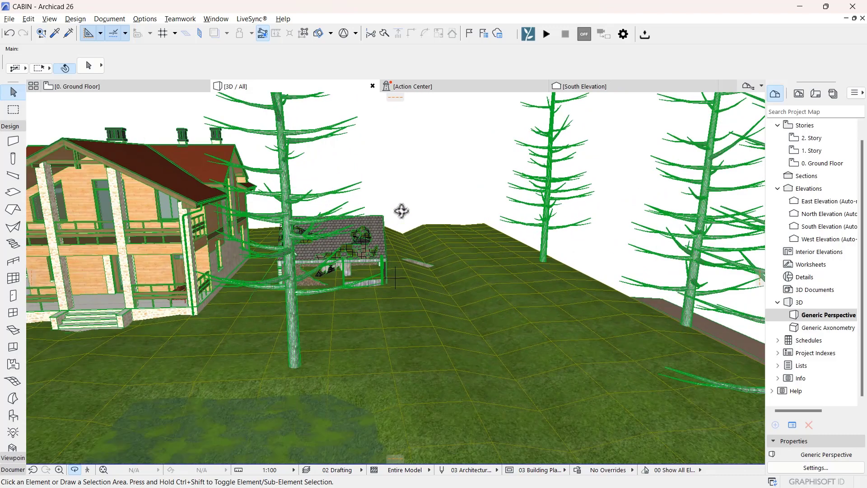
key(o)
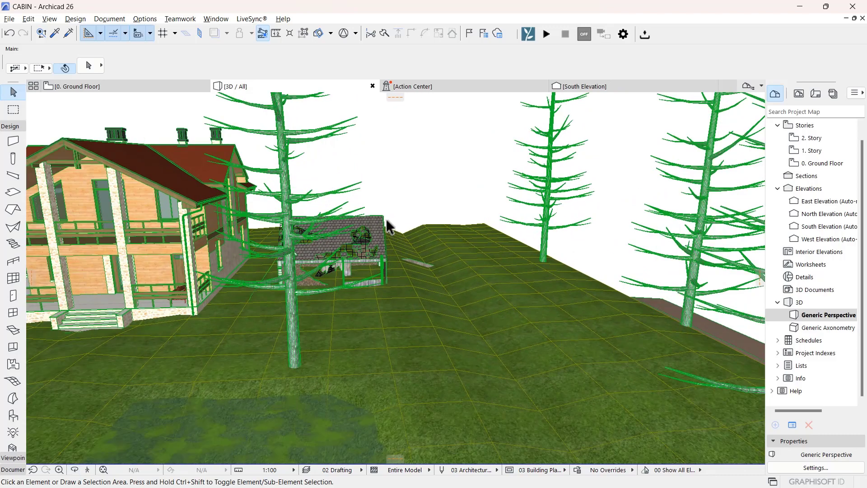
click(386, 220)
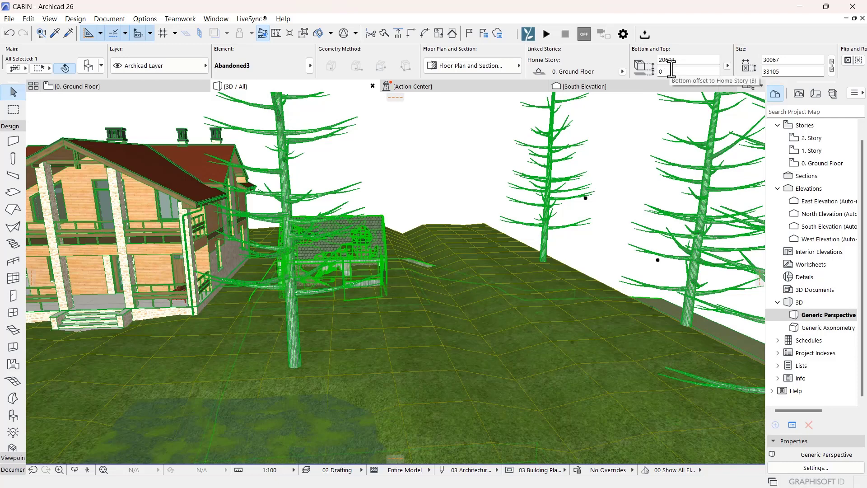
click(671, 71)
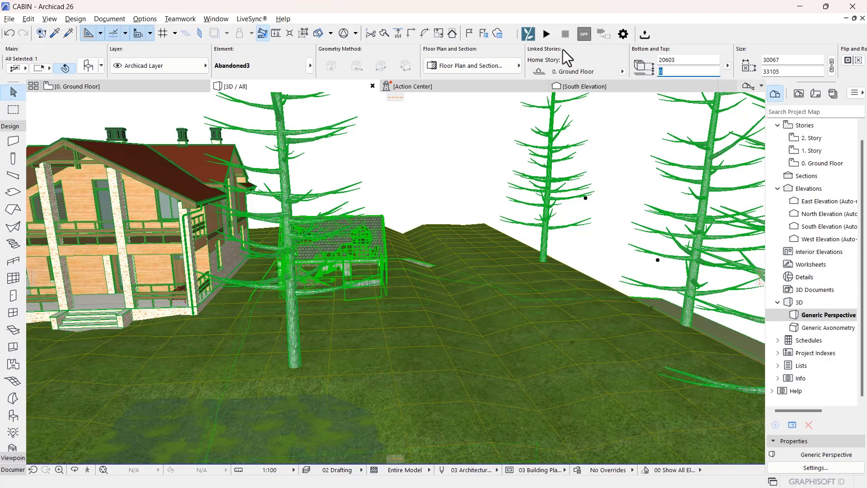
text(400)
key(Return)
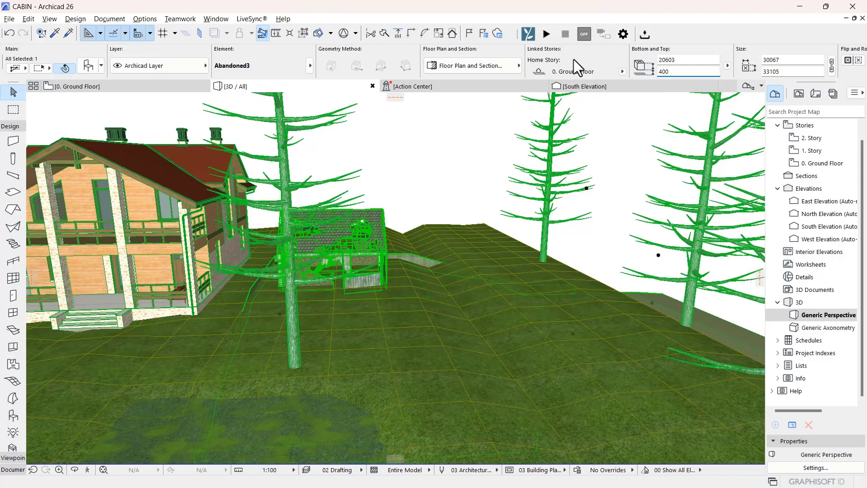
middle_drag(356, 285, 260, 288)
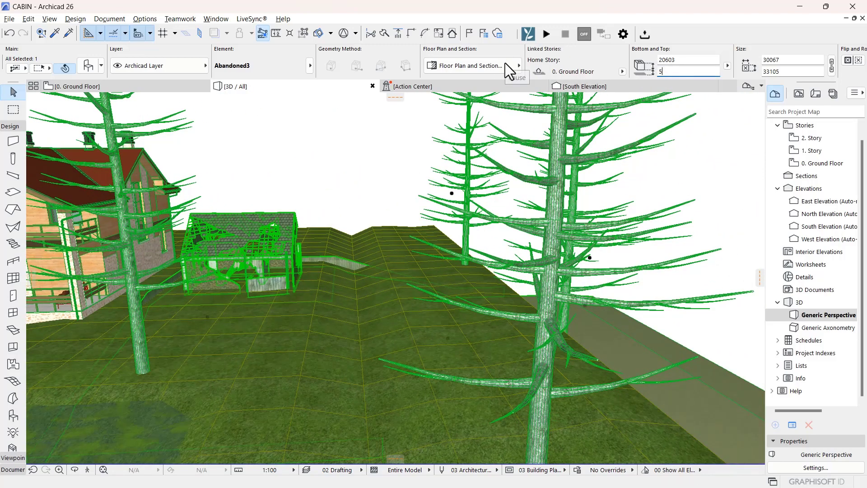
- Raise the abandoned-house object by setting its bottom offset to the home story to 800
key(Return)
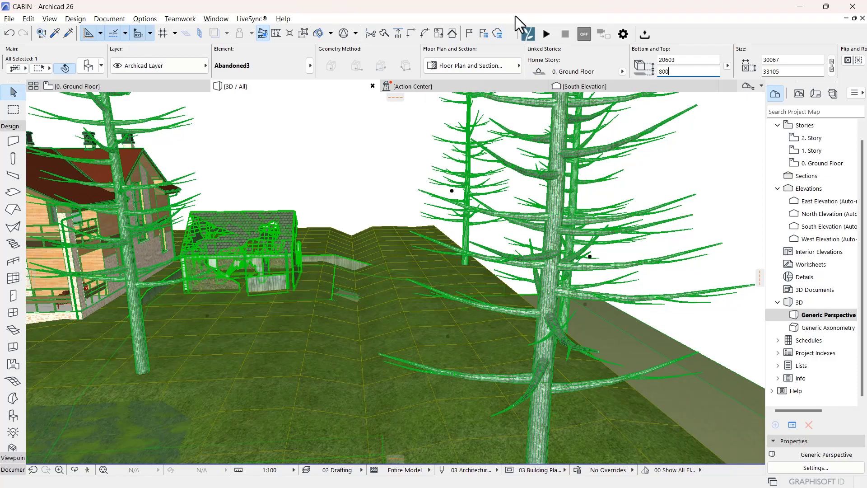
key(Return)
scroll(291, 312, down, 4)
middle_drag(312, 311, 369, 346)
scroll(459, 340, up, 7)
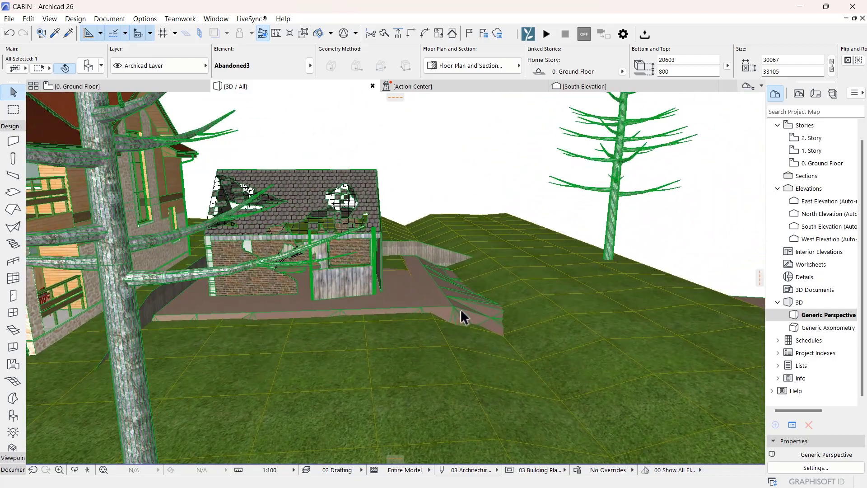
- Examine how the abandoned house, its base and its trees sit on the terrain beside the cabin and pond
scroll(461, 309, up, 2)
middle_drag(326, 291, 285, 271)
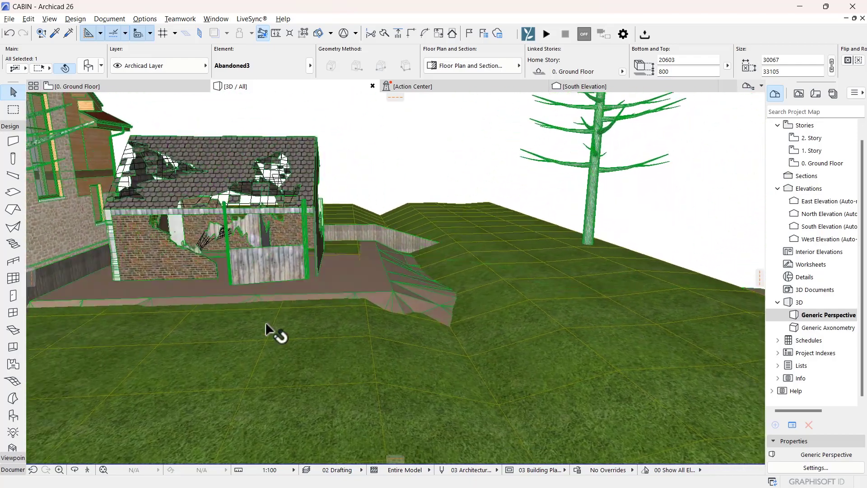
shift+middle_drag(266, 326, 245, 259)
shift+middle_drag(362, 288, 253, 280)
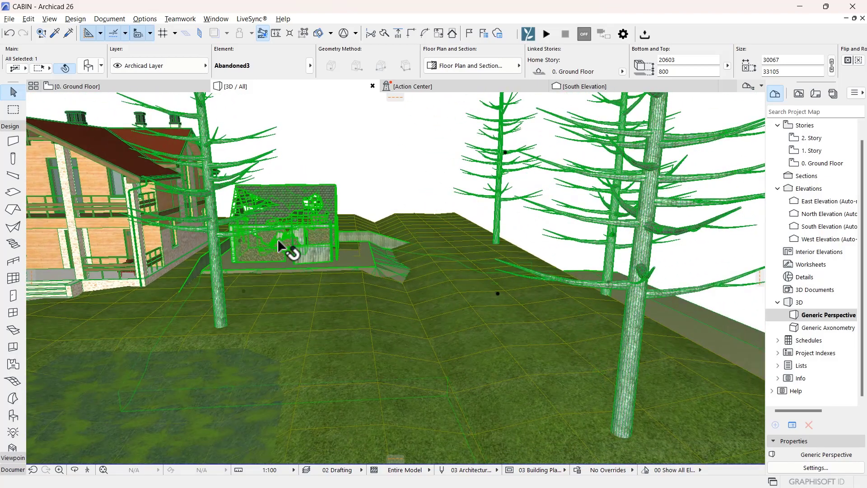
shift+middle_drag(278, 241, 288, 282)
shift+middle_drag(346, 284, 364, 253)
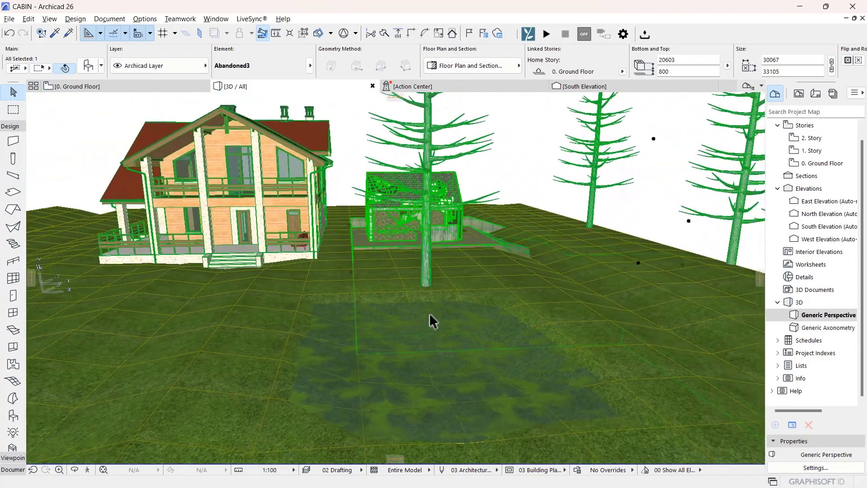
shift+middle_drag(429, 317, 311, 363)
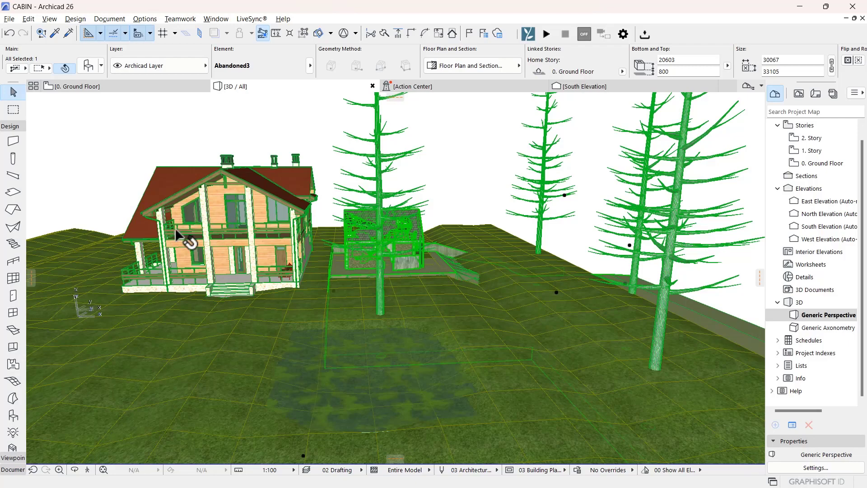
scroll(325, 252, down, 4)
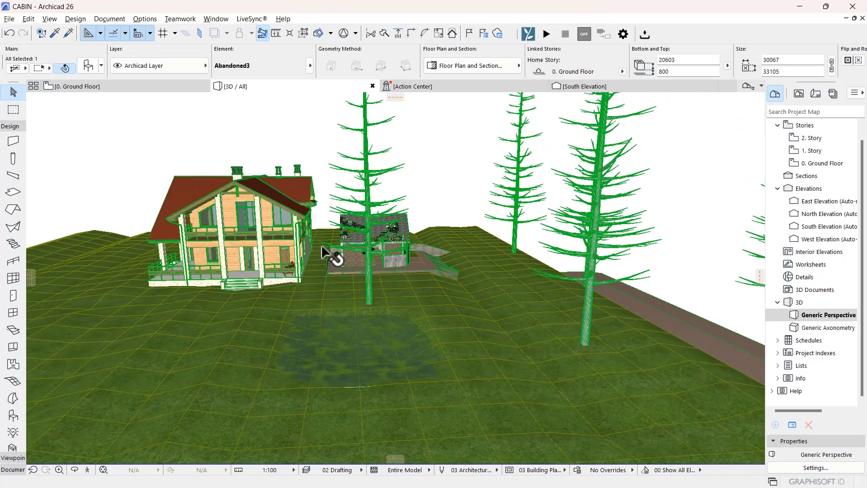
middle_drag(401, 267, 386, 313)
middle_drag(430, 336, 302, 296)
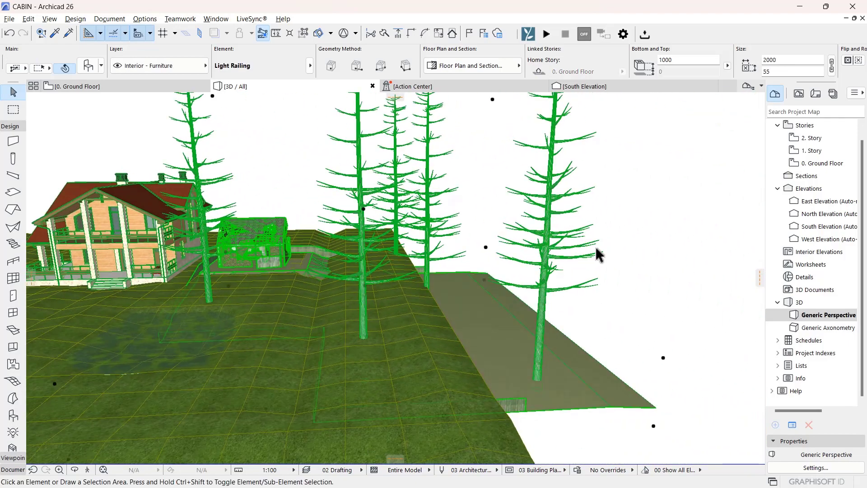
- Deselect the object and examine the terrain's eastern edge, where the imported base and trees overhang, and the cabin's surroundings
click(595, 246)
shift+middle_drag(596, 247, 444, 279)
shift+middle_drag(271, 307, 434, 341)
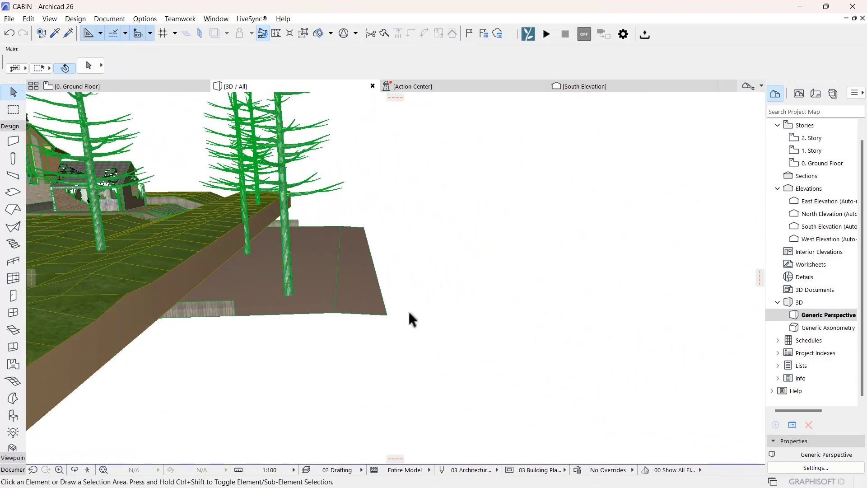
middle_drag(412, 319, 543, 343)
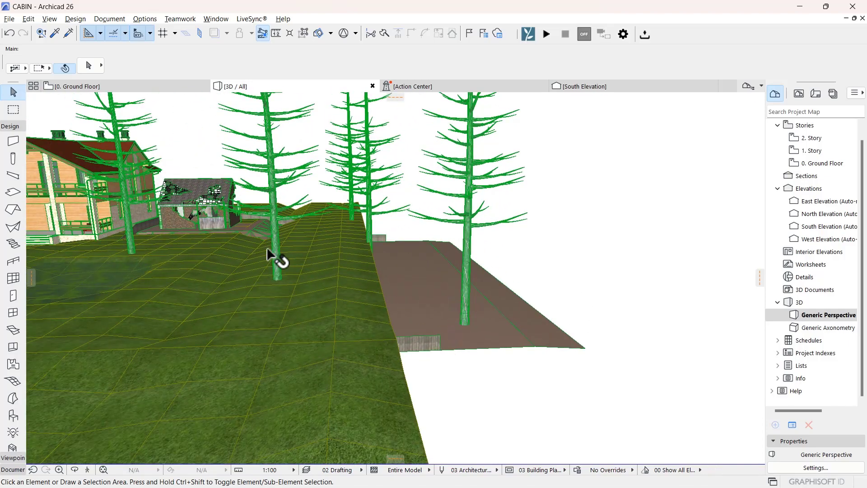
shift+middle_drag(266, 247, 522, 339)
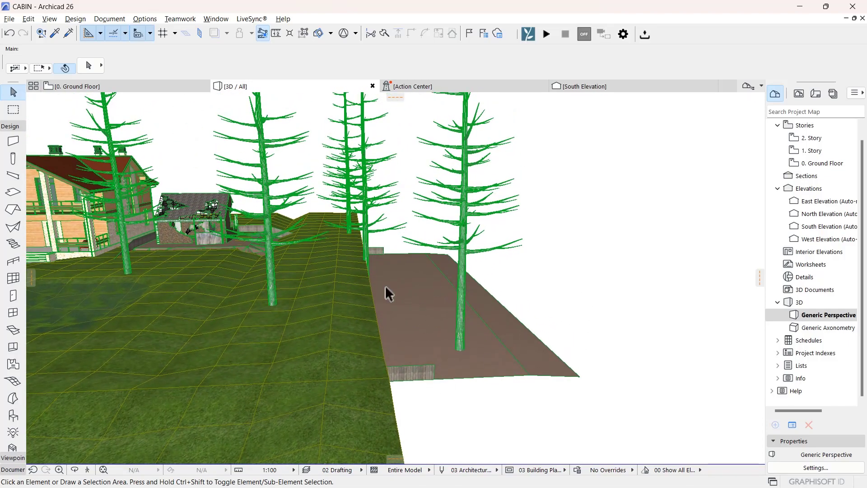
middle_drag(440, 354, 528, 370)
middle_drag(401, 278, 581, 308)
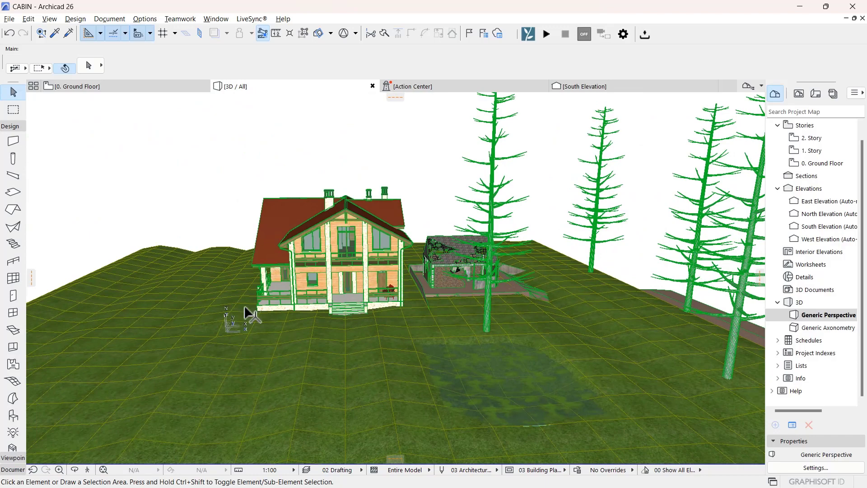
click(239, 187)
click(421, 346)
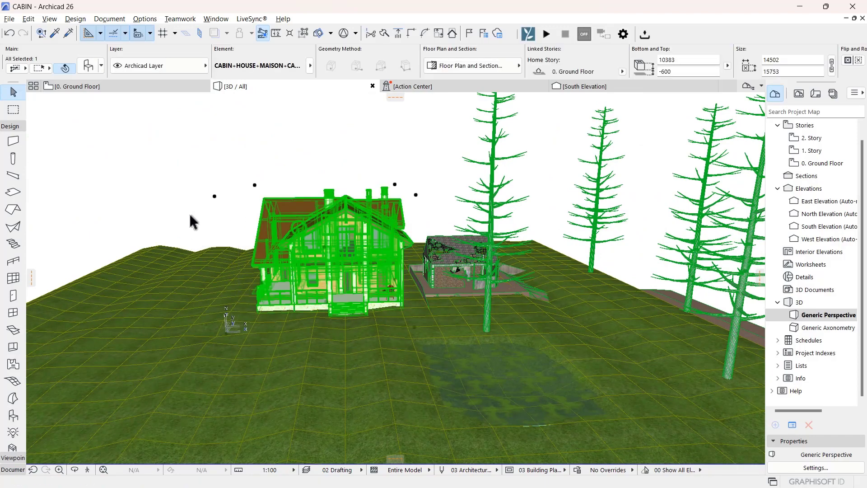
click(199, 172)
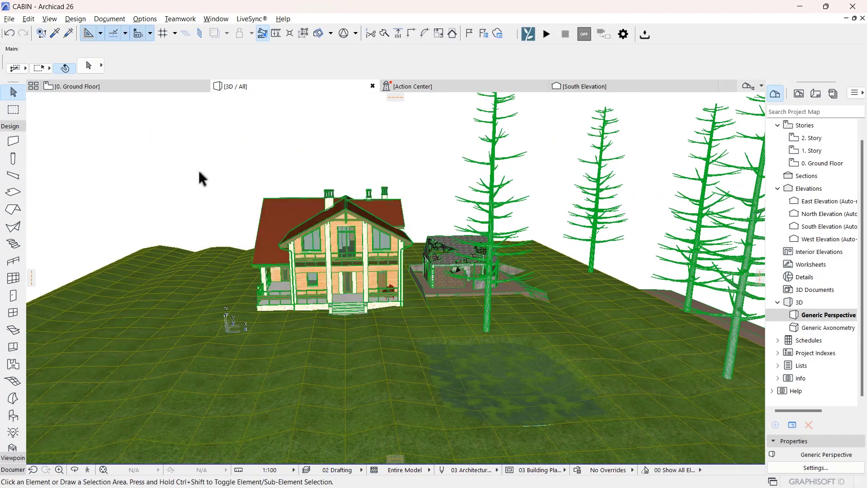
shift+middle_drag(364, 318, 170, 151)
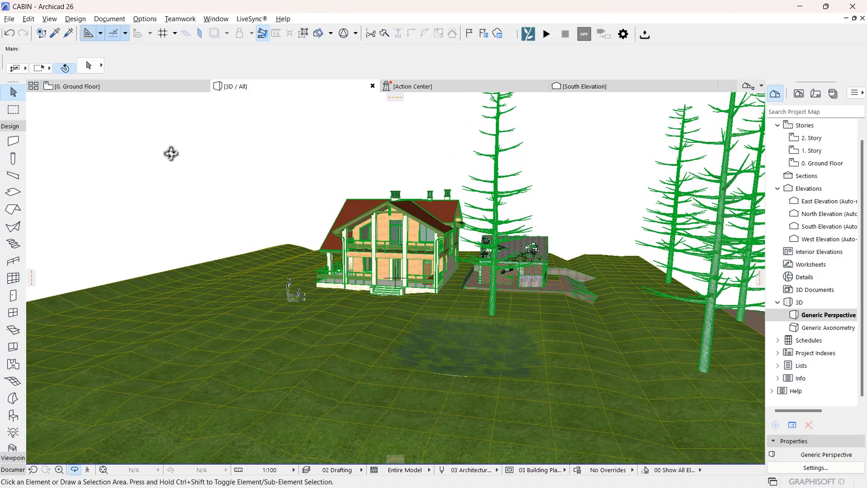
- In the ground floor plan, select the whole terrain mesh and place a copy of it about 132 to the north
click(113, 86)
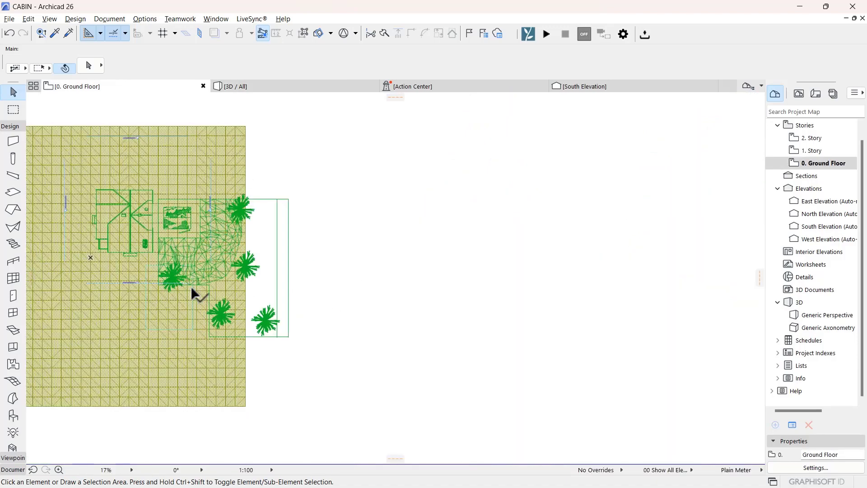
middle_drag(193, 294, 334, 235)
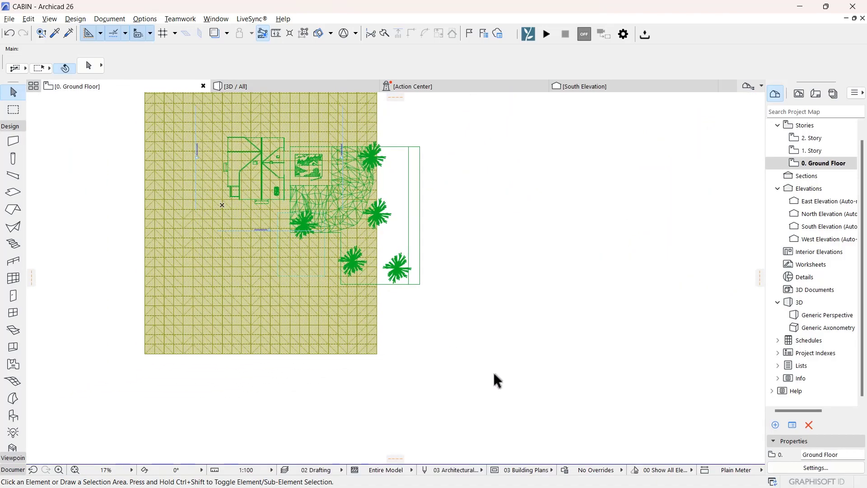
click(228, 353)
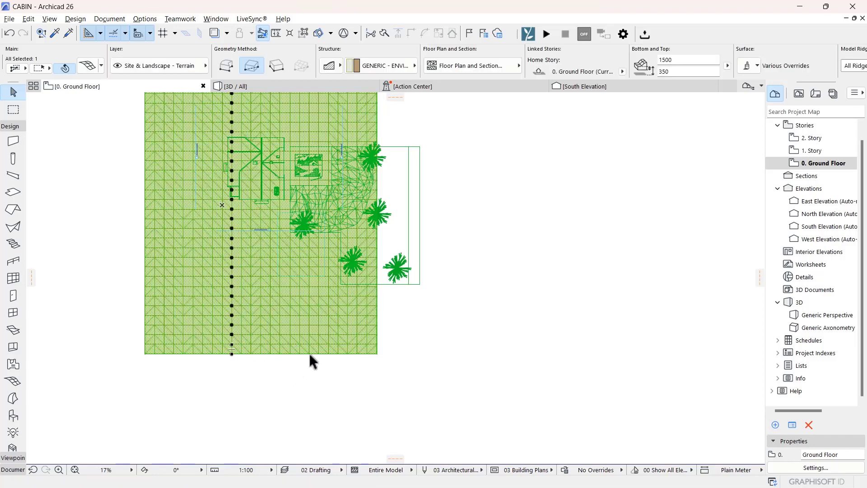
click(438, 380)
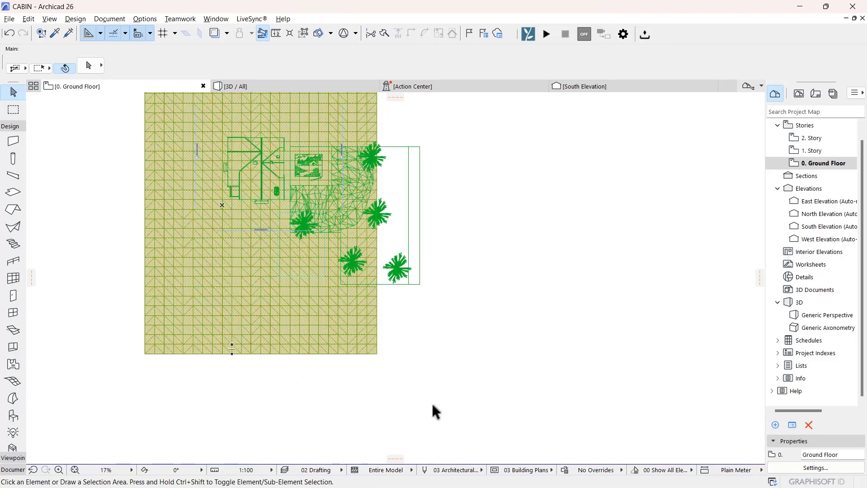
drag(436, 411, 133, 315)
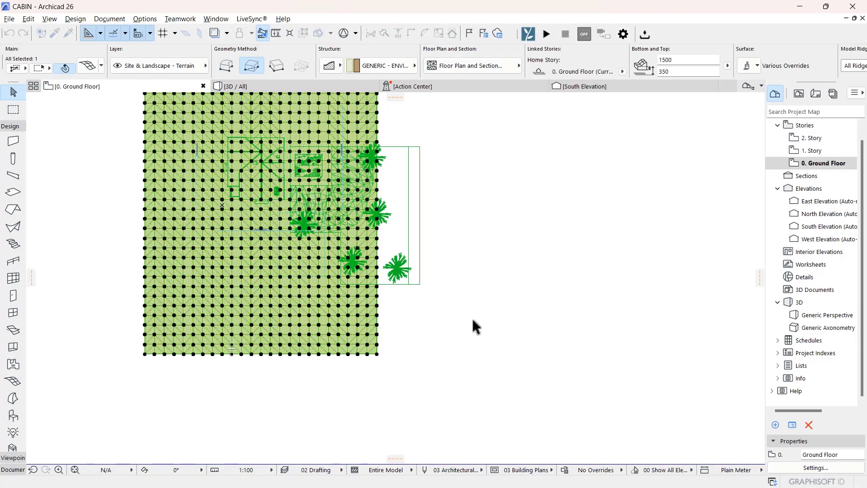
right_click(529, 312)
mouse_move(551, 155)
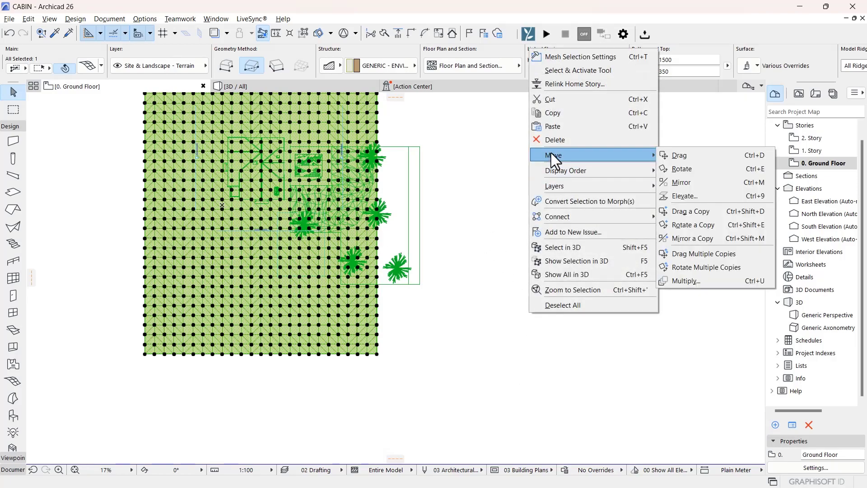
click(685, 212)
scroll(116, 387, up, 10)
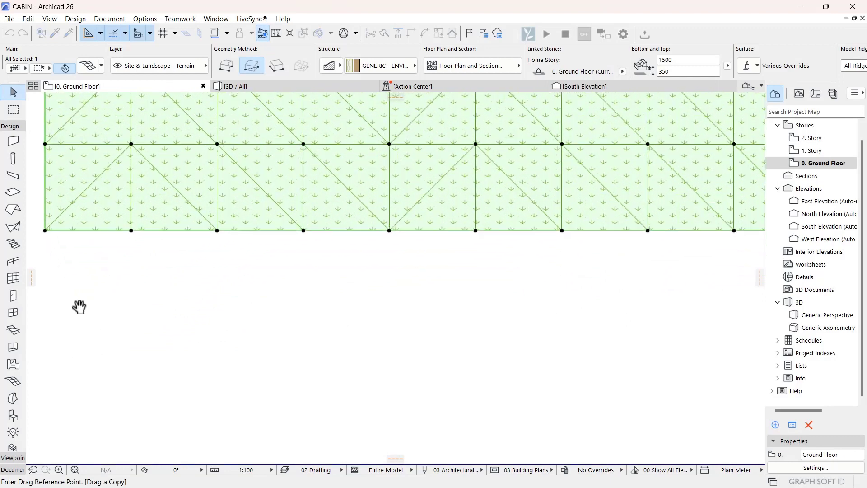
click(158, 252)
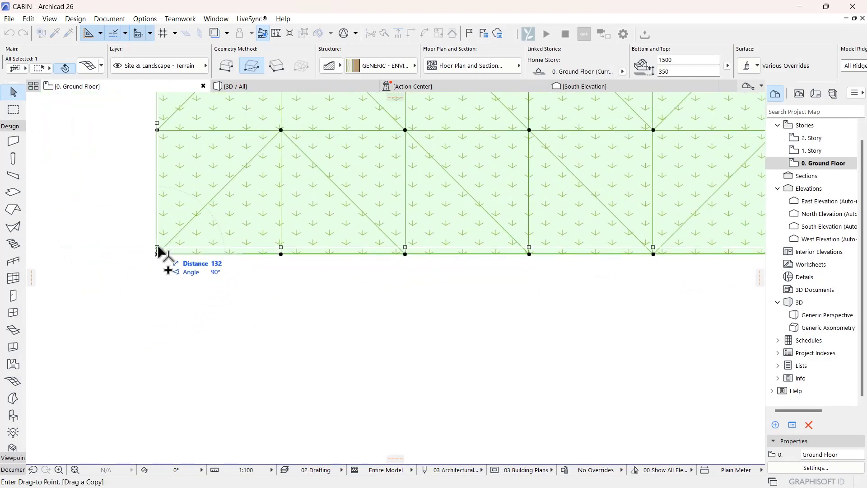
click(158, 247)
scroll(163, 286, down, 5)
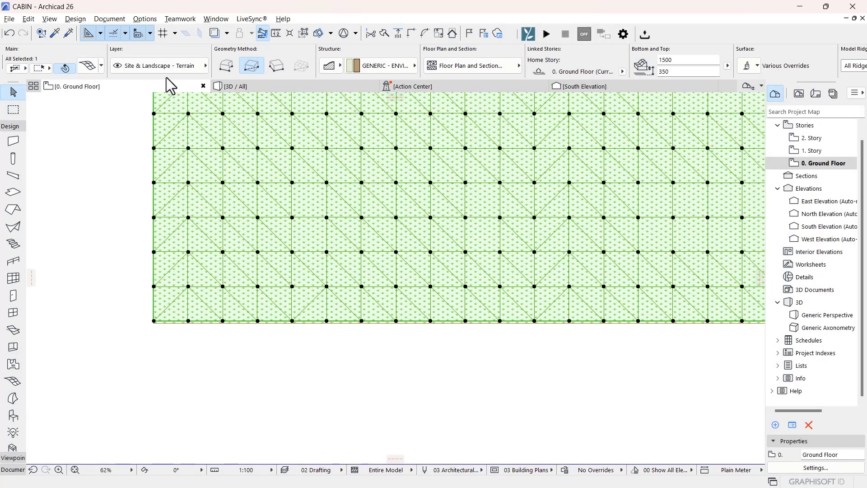
- Set the copied terrain mesh's bottom offset to 360 and inspect its edge in the 3D view
click(678, 71)
click(261, 88)
scroll(341, 280, down, 3)
shift+middle_drag(300, 292, 371, 374)
scroll(246, 375, up, 3)
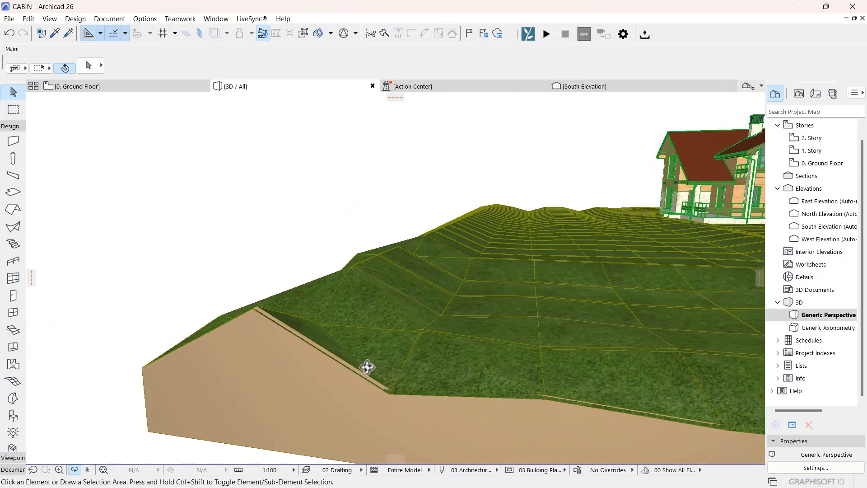
- Back in the ground floor plan, move the copied mesh south so its southwest corner meets the original mesh's corner, and deselect it
click(88, 87)
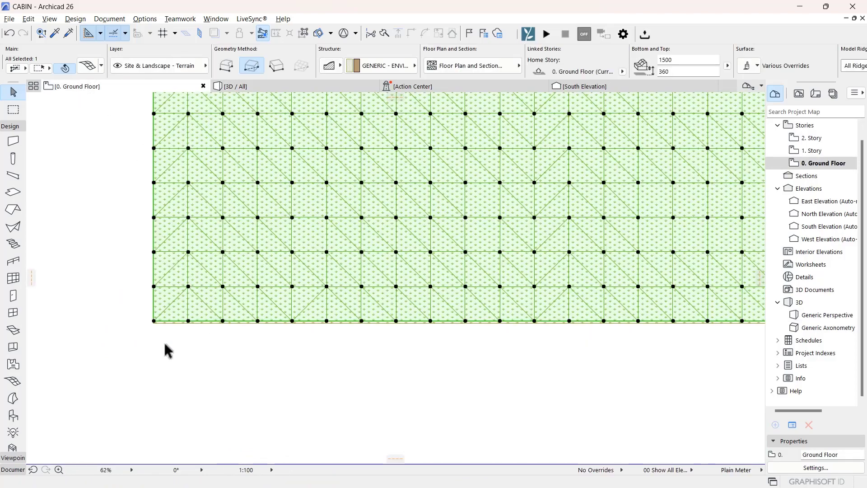
right_click(165, 346)
mouse_move(253, 186)
click(315, 185)
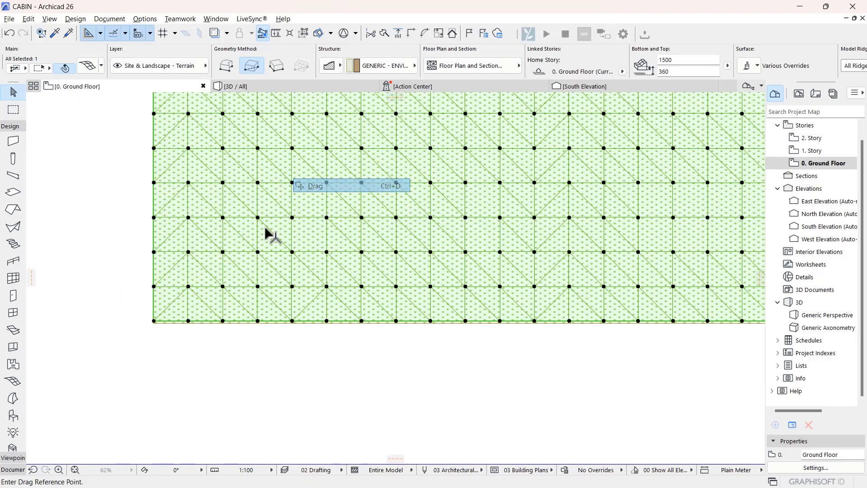
scroll(165, 327, up, 5)
click(213, 280)
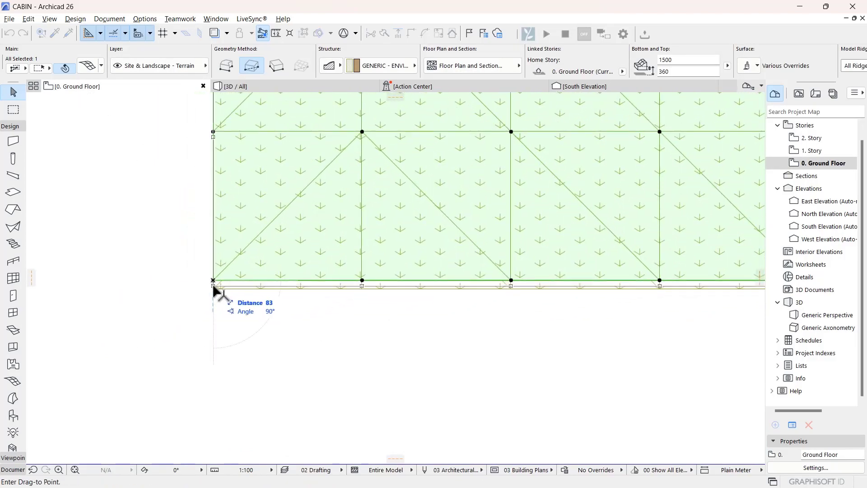
click(213, 289)
click(226, 324)
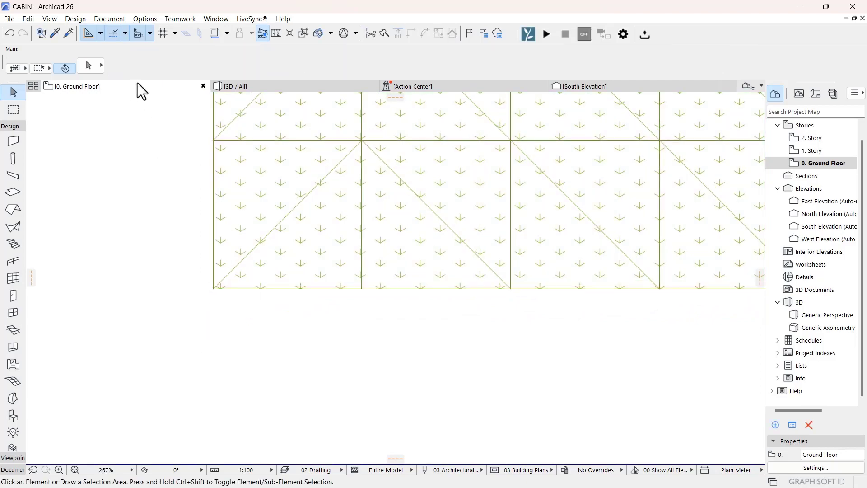
- Offset the two westernmost segments of the terrain mesh's south edge outward by about 4300 each
scroll(189, 240, down, 5)
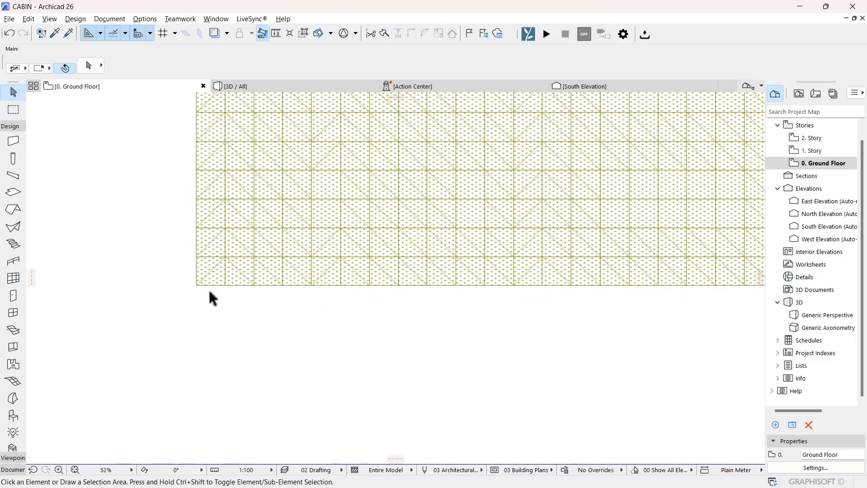
scroll(207, 304, up, 2)
click(222, 256)
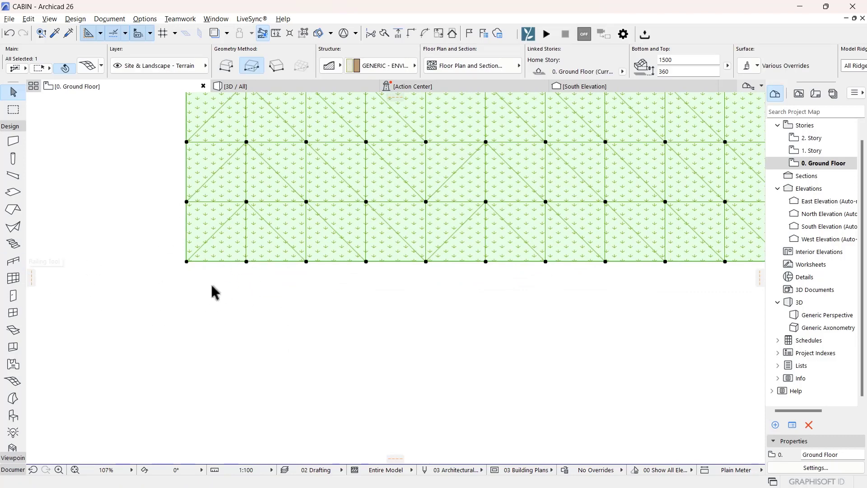
click(228, 262)
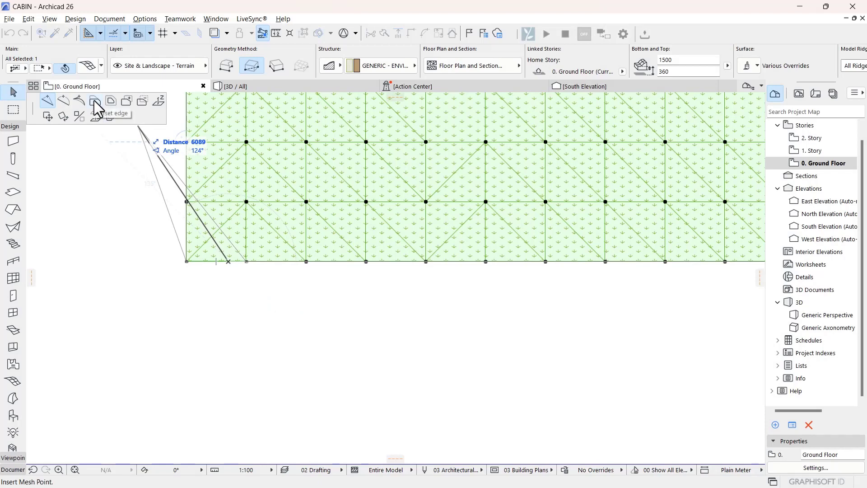
click(96, 104)
click(251, 377)
scroll(239, 320, down, 2)
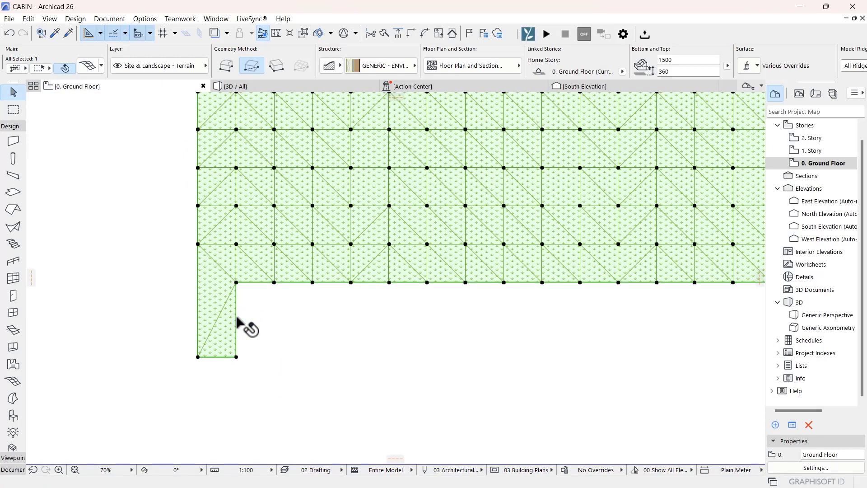
scroll(238, 321, down, 1)
click(247, 322)
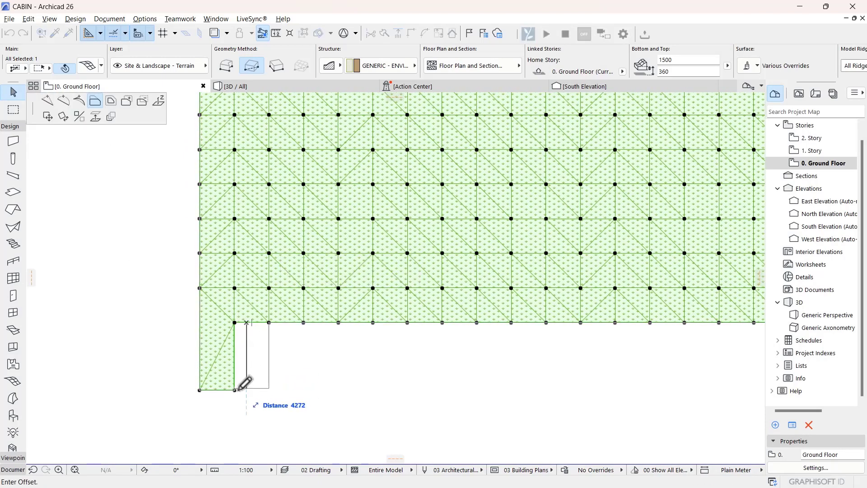
click(270, 389)
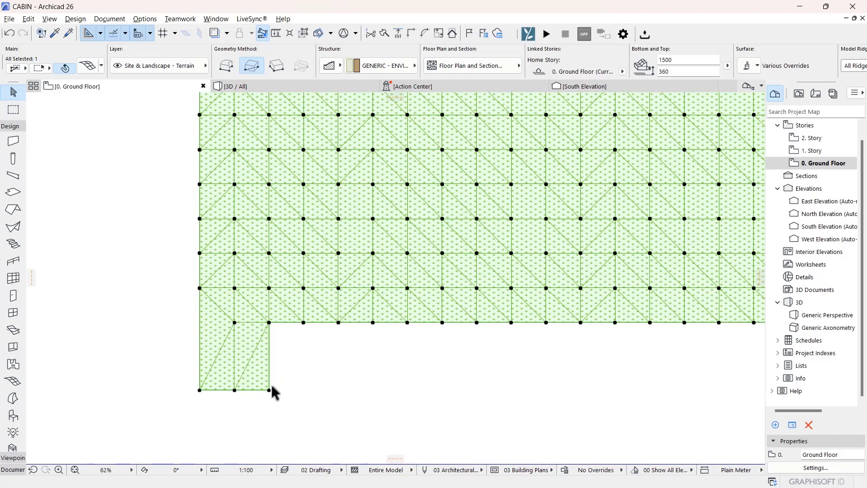
- Offset the two westernmost segments of the upper mesh's south edge inward by about 5600, past the original edge line, and deselect the mesh
click(249, 390)
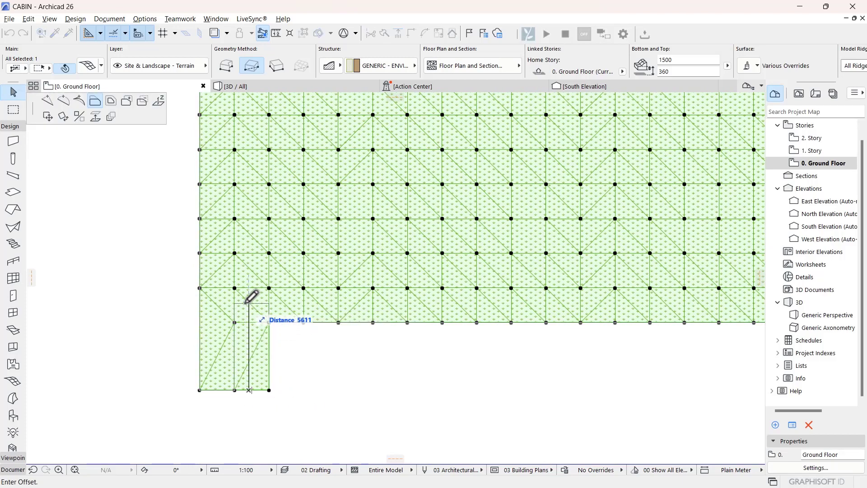
click(246, 300)
click(215, 390)
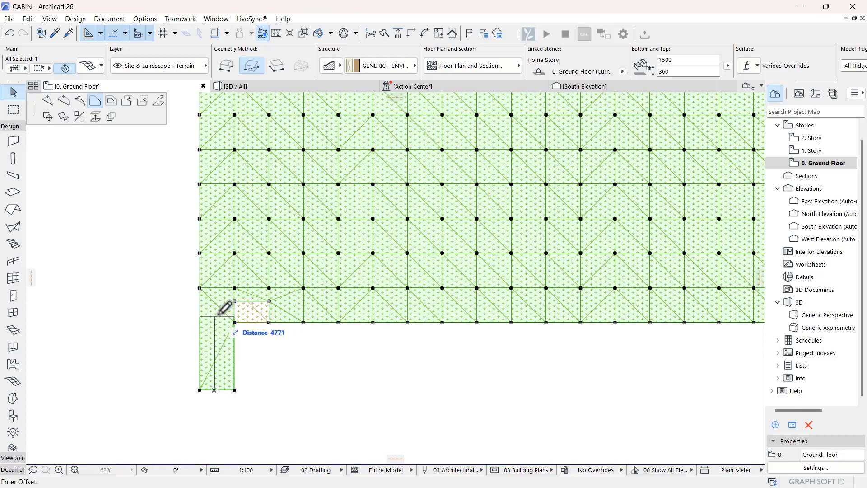
click(235, 301)
key(Escape)
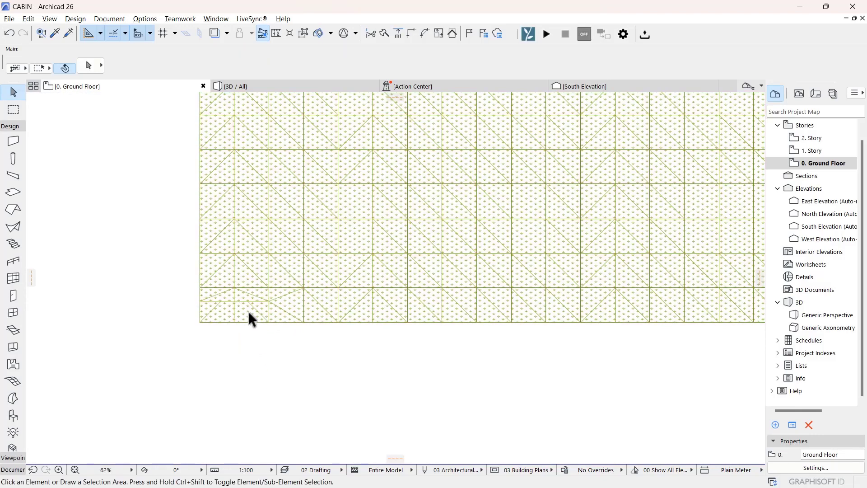
- Select the upper terrain mesh rather than the one beneath it and set its top surface override to Grass - Brown
scroll(232, 264, up, 3)
click(226, 242)
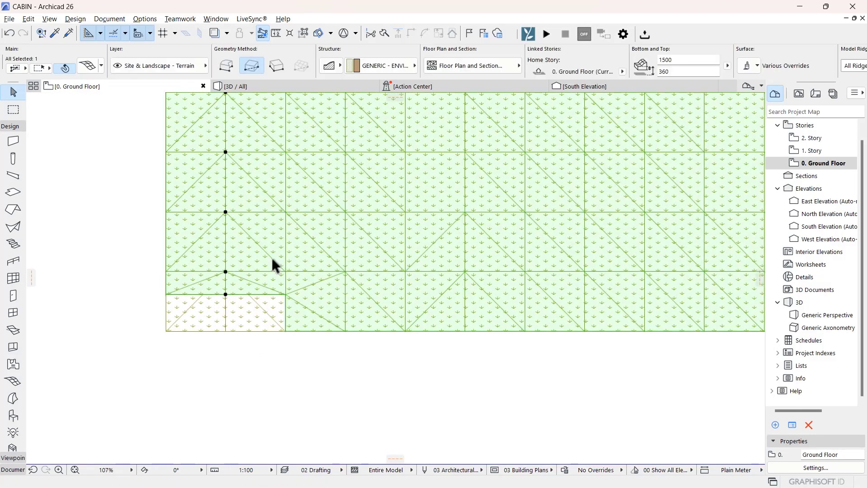
click(207, 324)
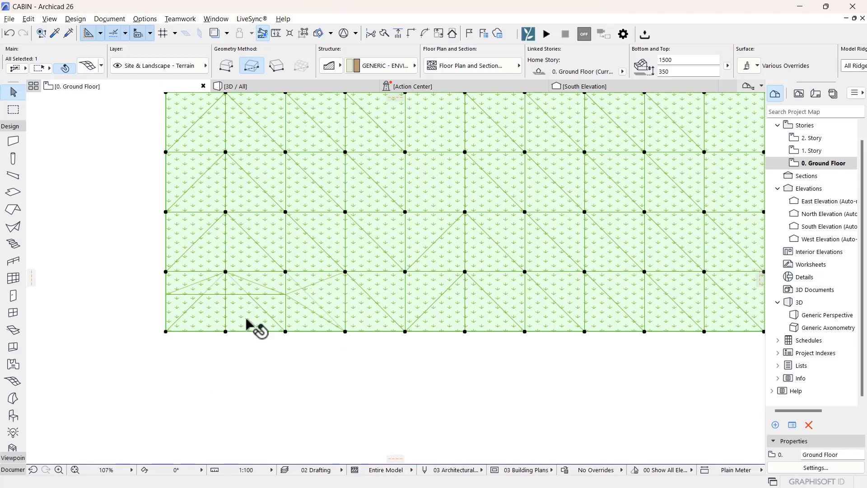
click(229, 391)
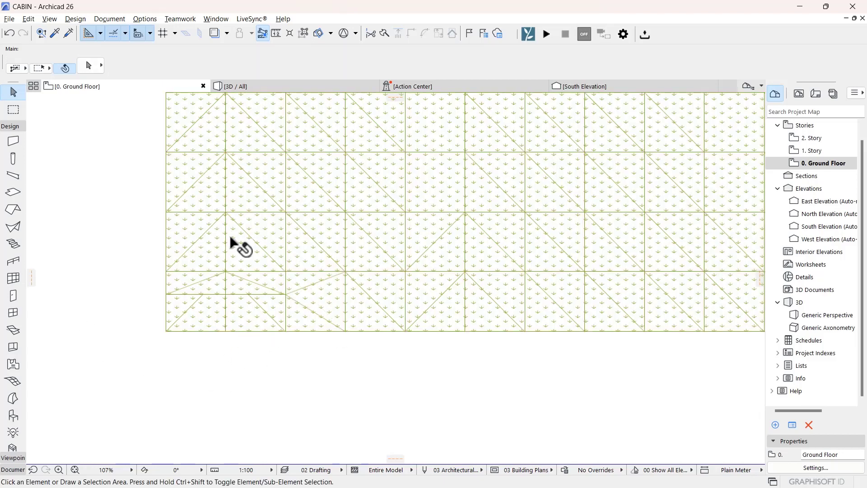
click(231, 244)
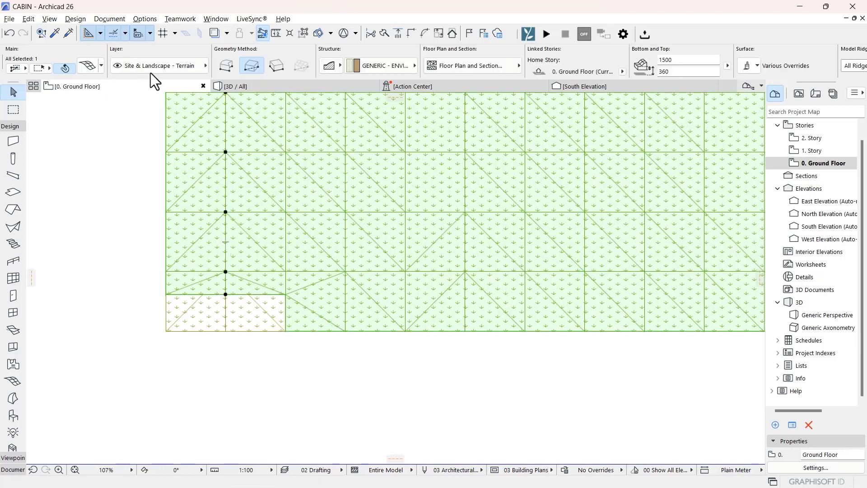
click(88, 67)
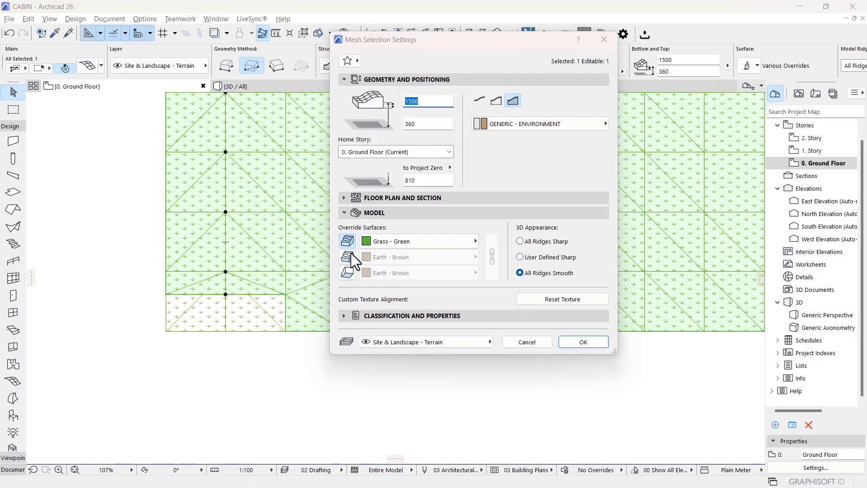
click(389, 243)
click(509, 249)
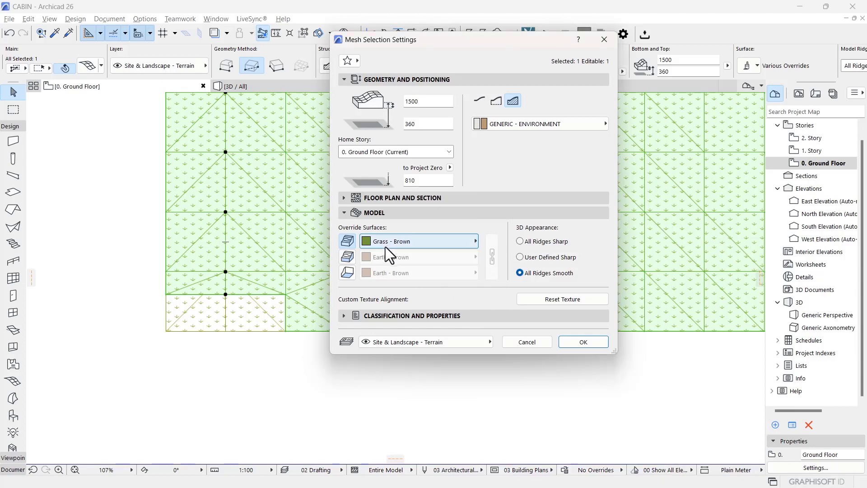
click(389, 244)
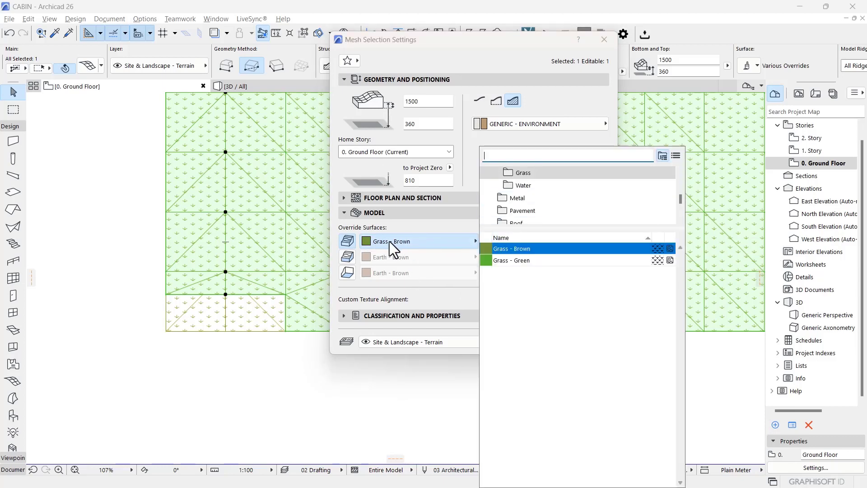
click(390, 243)
click(570, 343)
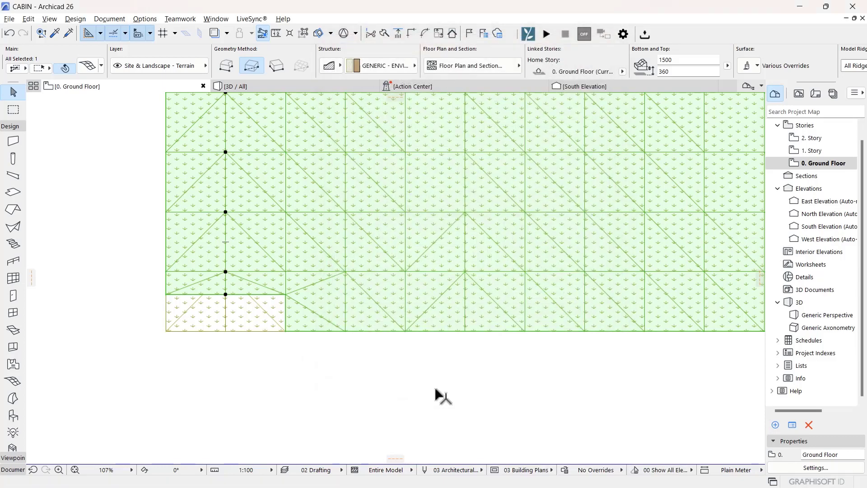
click(340, 421)
- Inspect the terrain corner in the 3D view and frame the cabin, pond and abandoned house from the front
click(226, 88)
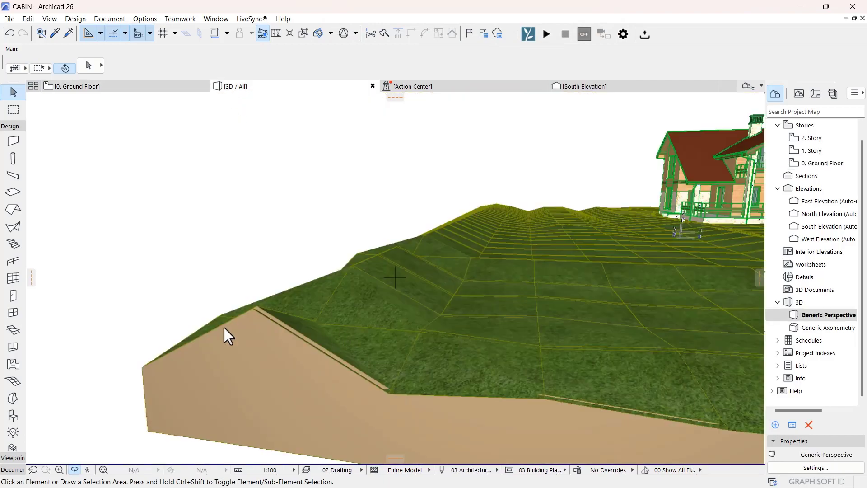
drag(158, 325, 281, 379)
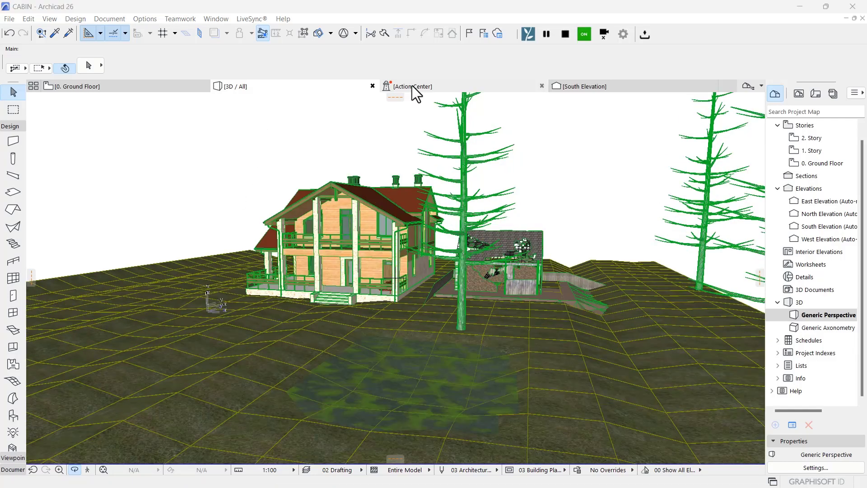
mouse_move(413, 85)
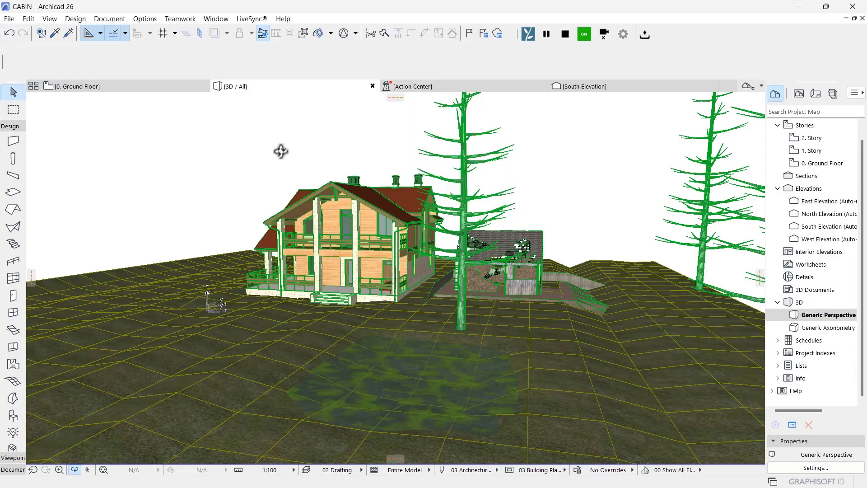
shift+middle_drag(218, 157, 397, 176)
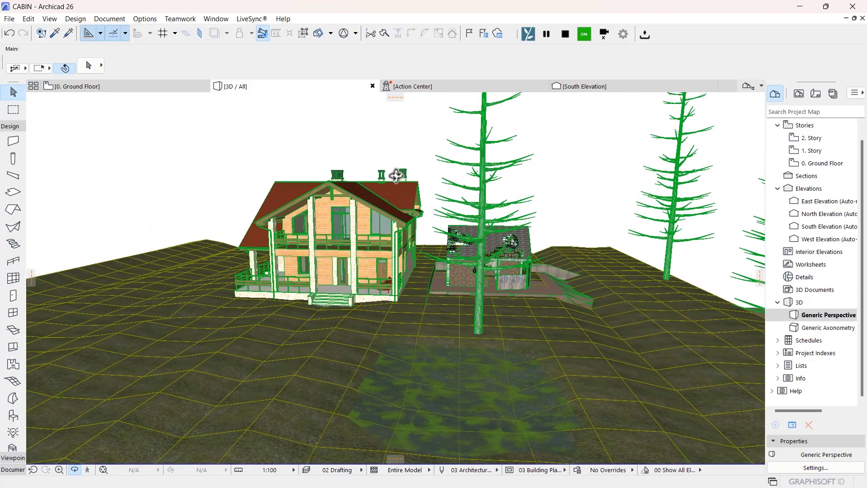
- Switch to Lumion and examine the synced cabin, pond and trees from the front at different heights
click(799, 5)
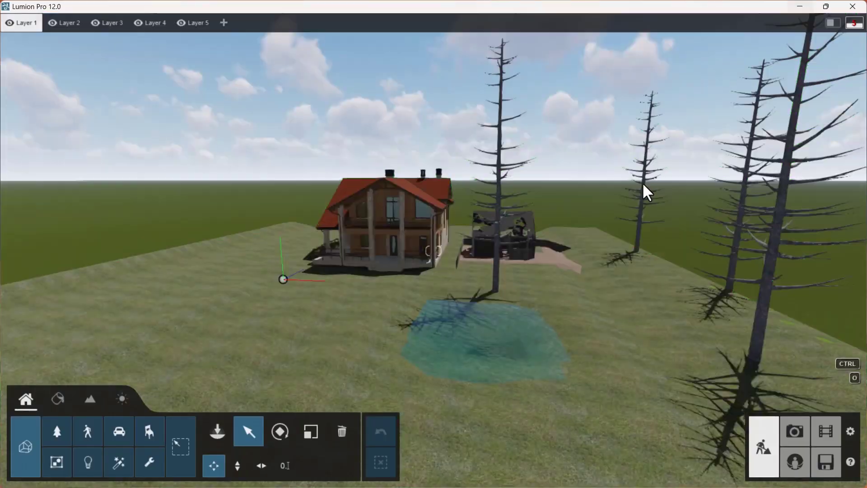
right_drag(201, 336, 230, 315)
key(e)
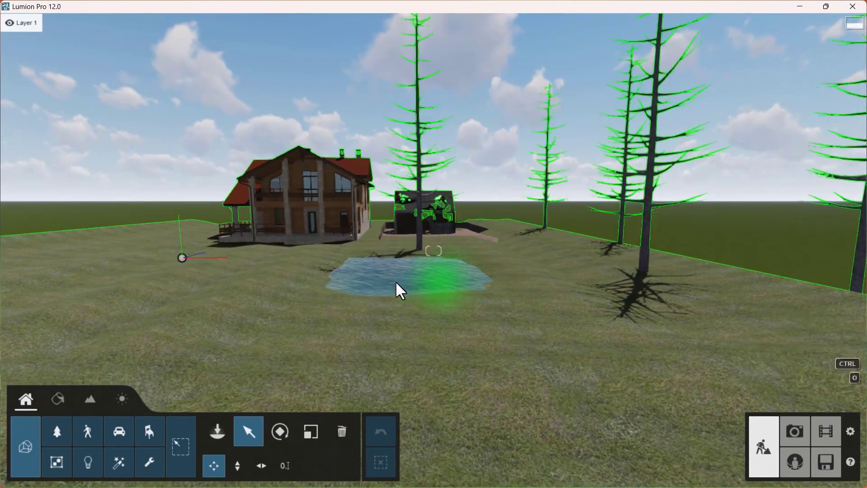
right_drag(397, 285, 389, 290)
key(e)
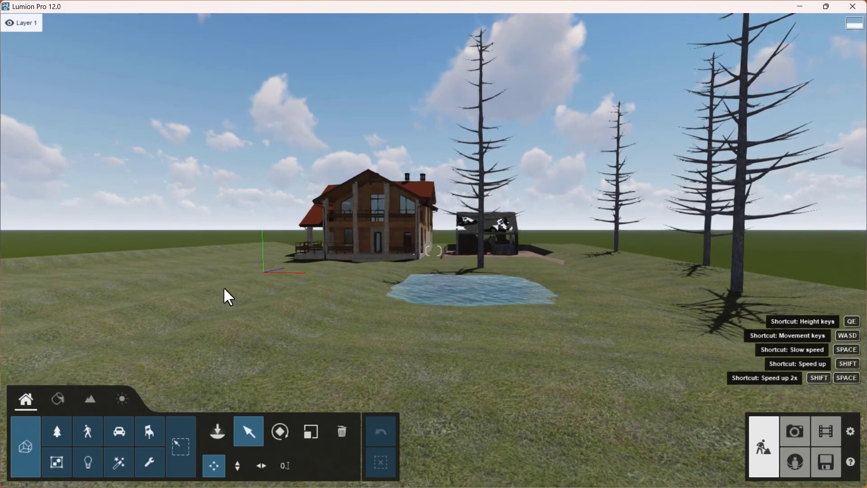
key(e)
key(e)
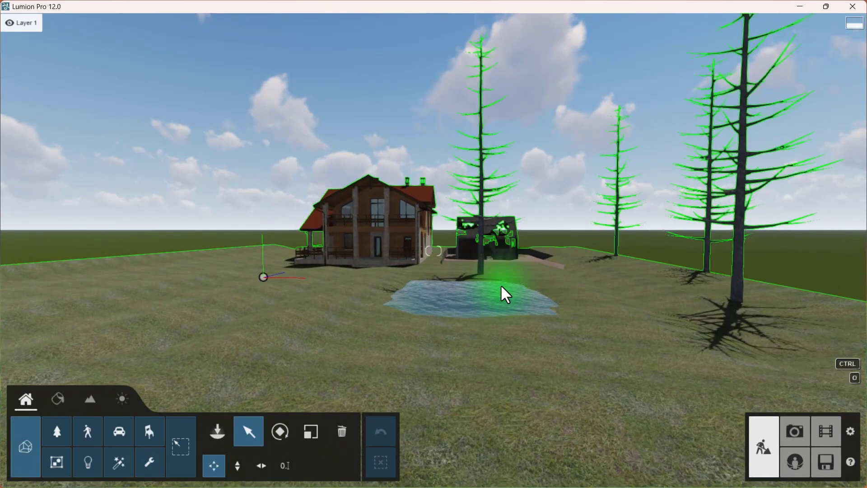
- Examine the terrain's open edge beside the cabin and return to a raised front view of the cabin and pond
right_drag(430, 286, 347, 245)
key(q)
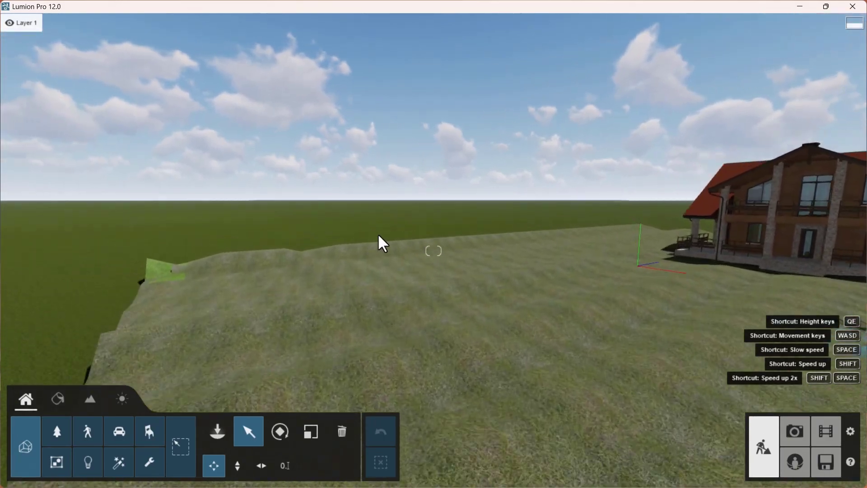
key(w)
key(s)
key(r)
right_drag(420, 289, 524, 303)
key(s)
key(e)
key(w)
mouse_move(50, 28)
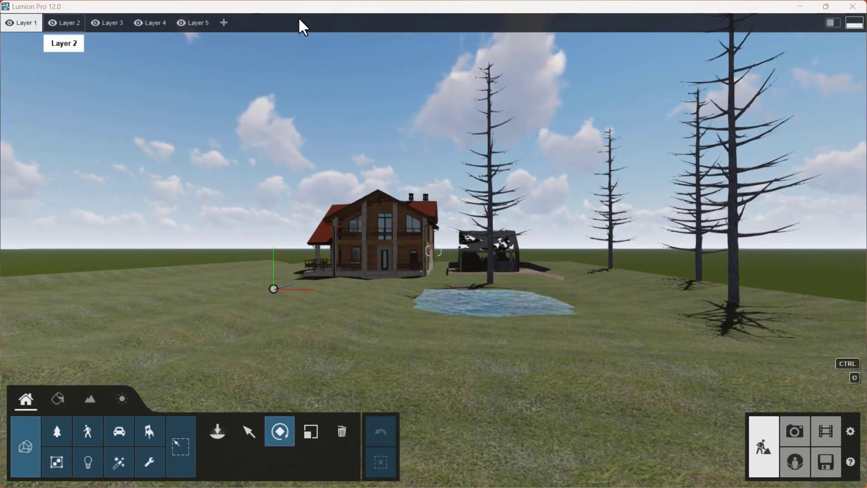
key(q)
key(w)
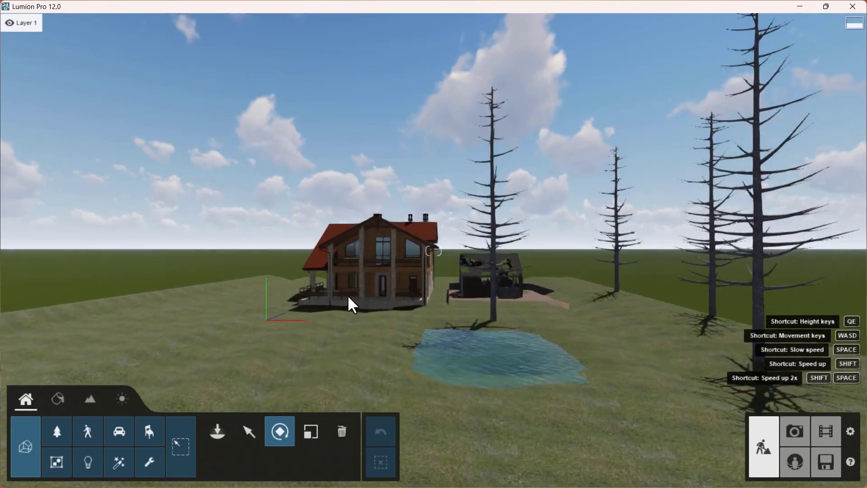
- Use the landscape Raise brush to build up hills on the flat ground just beyond the terrain mesh's outer edge beside the cabin
right_drag(369, 304, 520, 273)
key(a)
right_drag(470, 323, 460, 306)
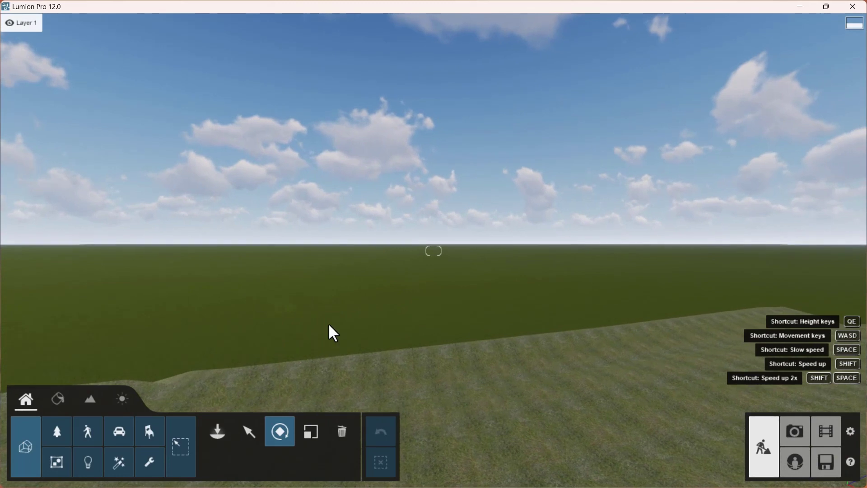
click(92, 403)
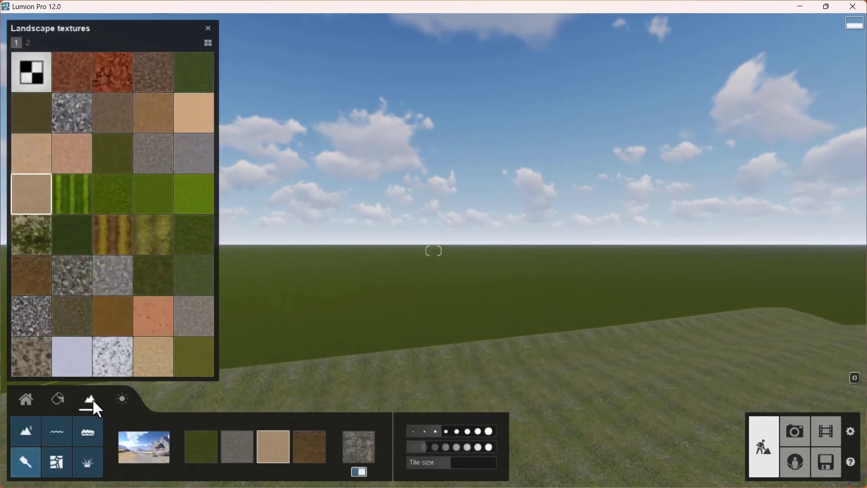
click(26, 431)
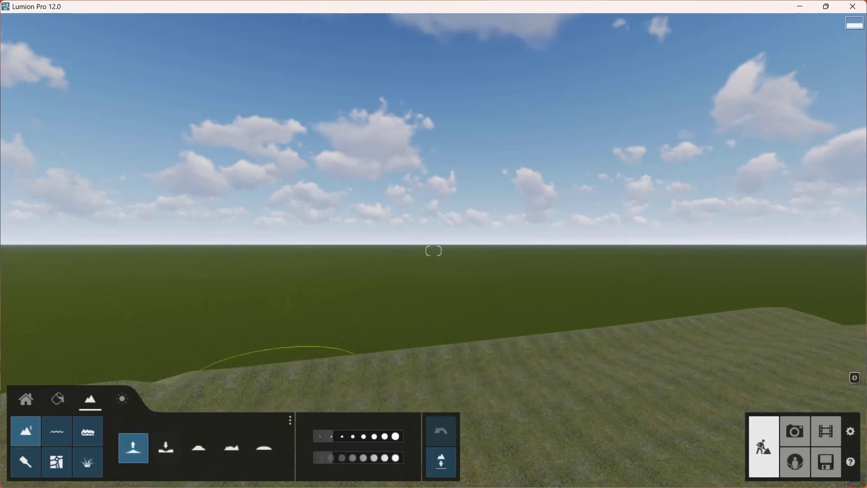
mouse_move(280, 368)
right_down()
mouse_move(284, 362)
mouse_move(273, 368)
right_up()
key(w)
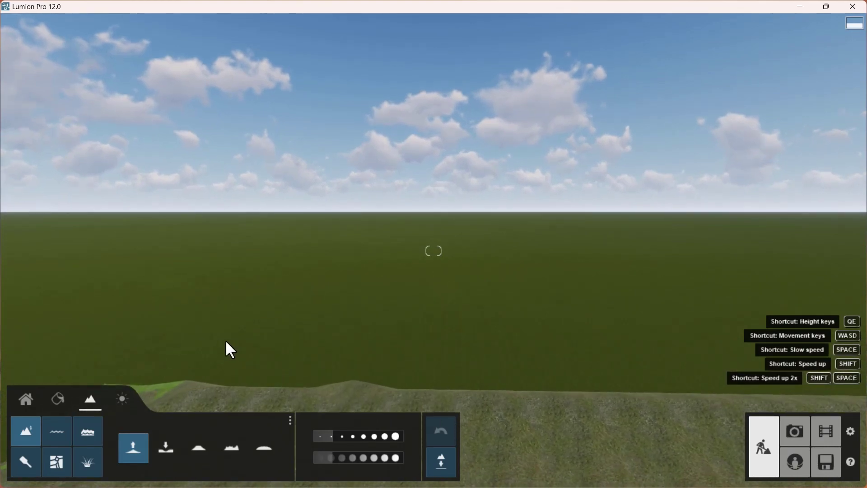
drag(197, 352, 280, 335)
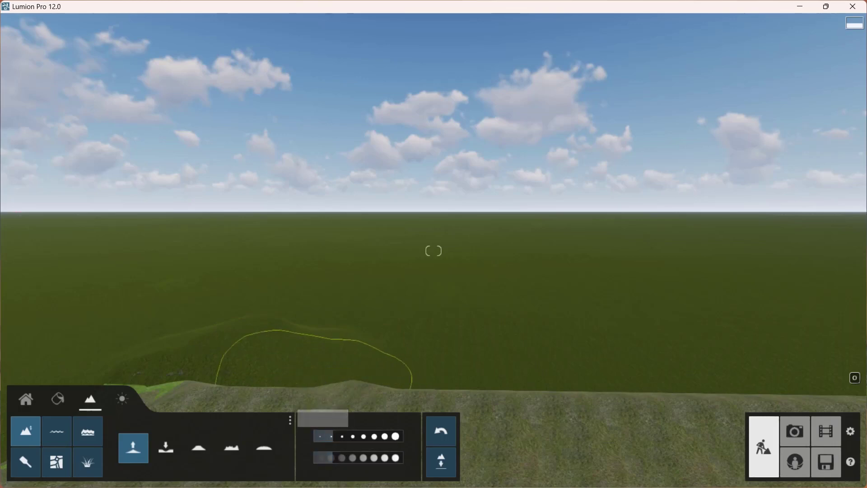
right_drag(310, 360, 306, 369)
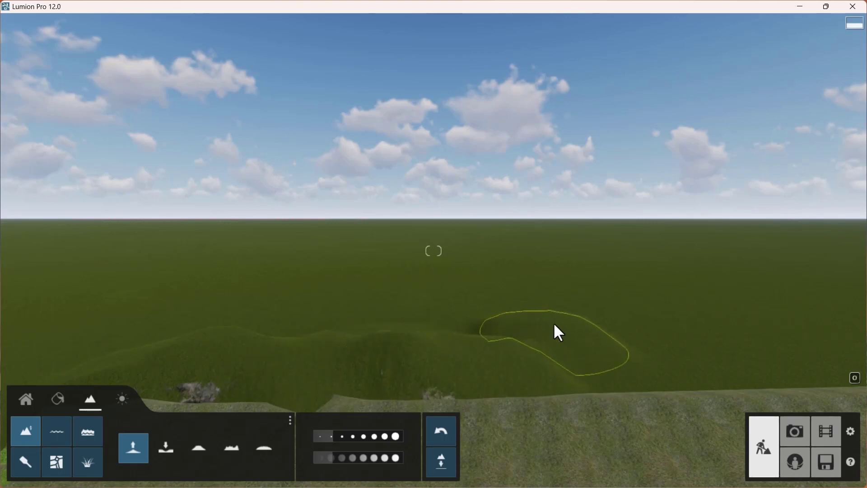
- Raise a ridge of hills just outside the lawn's edge, increasing the terrain brush size slightly for the farther hills
drag(540, 334, 400, 334)
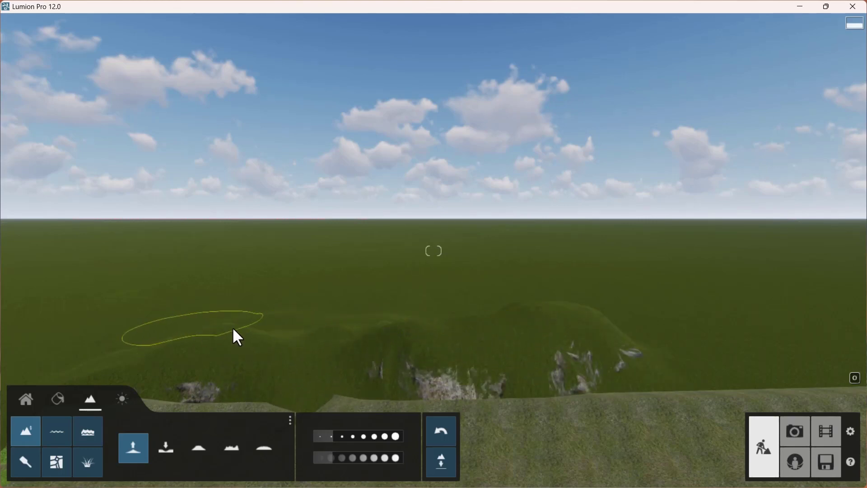
drag(232, 327, 350, 319)
right_drag(330, 317, 384, 301)
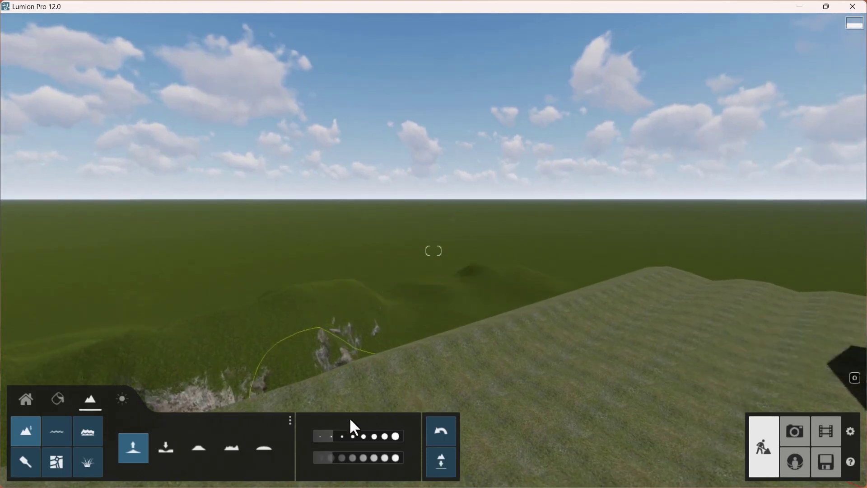
click(342, 437)
right_drag(401, 377, 454, 356)
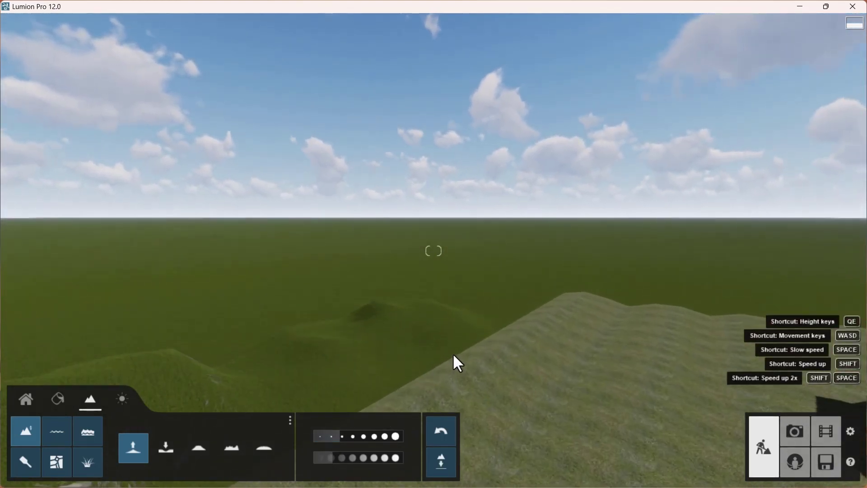
click(344, 436)
mouse_move(343, 436)
right_down()
mouse_move(377, 385)
mouse_move(438, 327)
right_up()
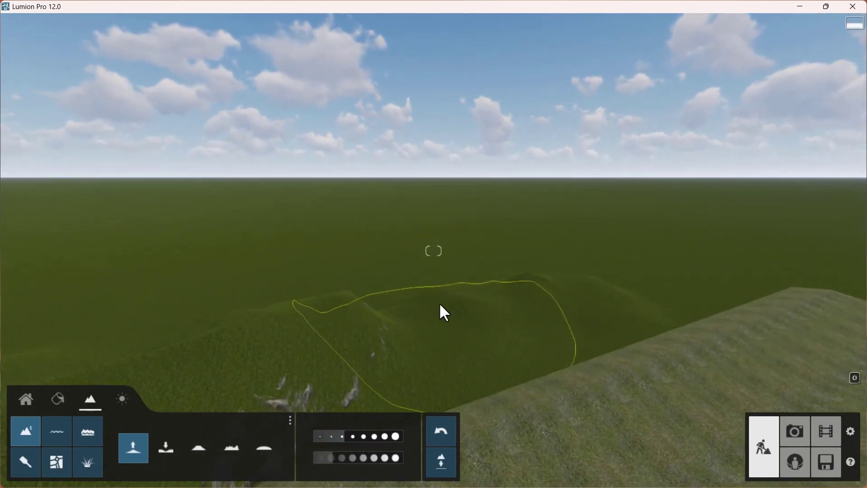
mouse_move(527, 284)
mouse_down()
mouse_move(405, 313)
mouse_move(656, 238)
mouse_up()
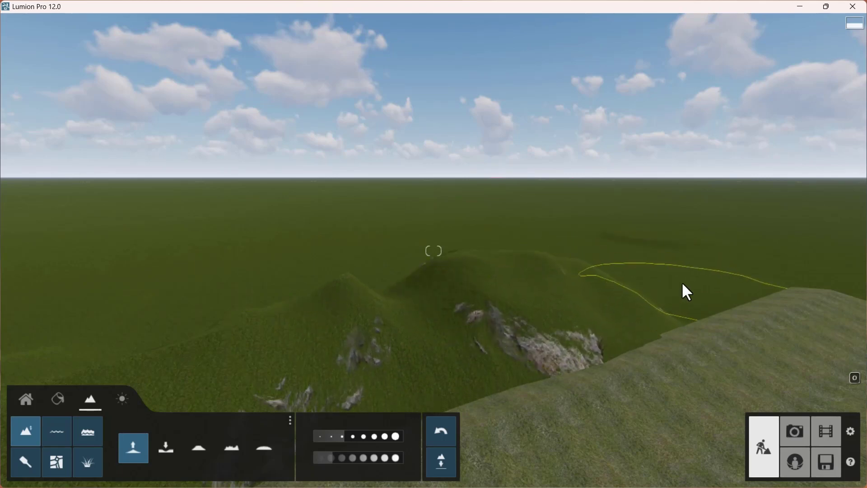
- Extend the raised ridge around the lawn's corner and along the boundary beside the house
mouse_move(689, 286)
right_down()
mouse_move(401, 271)
mouse_move(389, 283)
mouse_move(376, 265)
mouse_move(378, 280)
mouse_move(321, 297)
mouse_move(269, 292)
mouse_move(204, 341)
mouse_move(246, 330)
mouse_move(275, 294)
mouse_move(268, 266)
right_up()
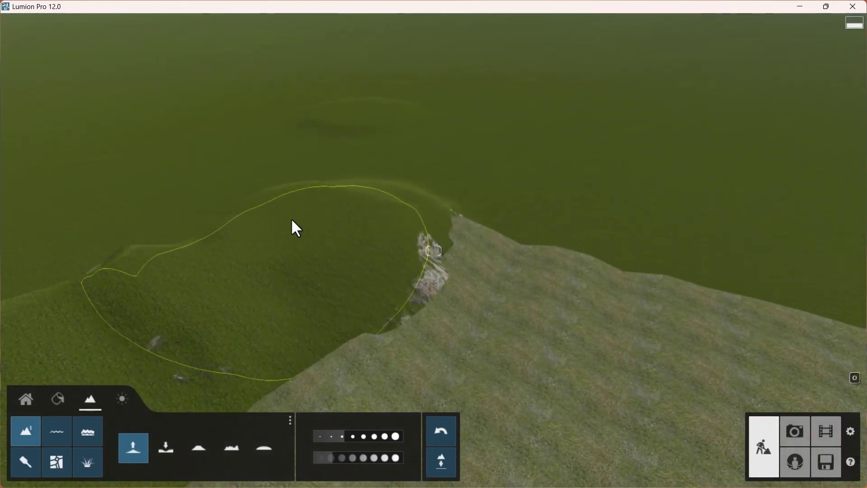
mouse_move(292, 221)
mouse_down()
mouse_move(412, 164)
mouse_move(577, 169)
mouse_up()
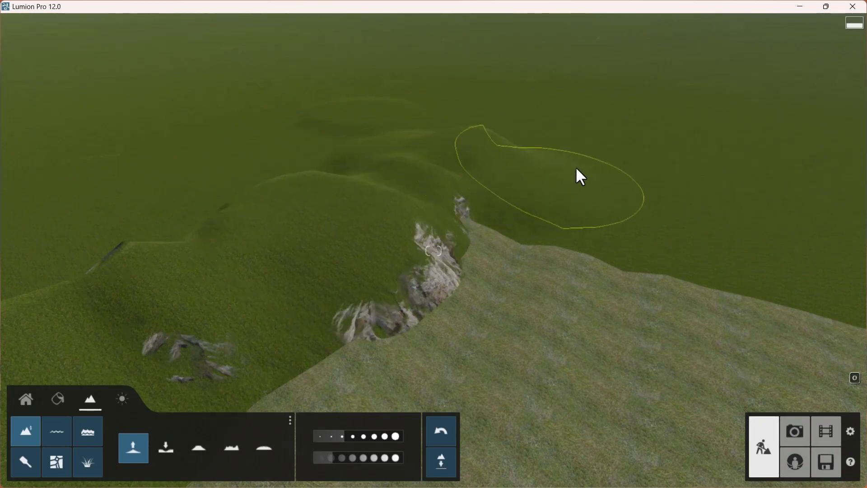
right_drag(660, 186, 209, 225)
drag(209, 226, 279, 199)
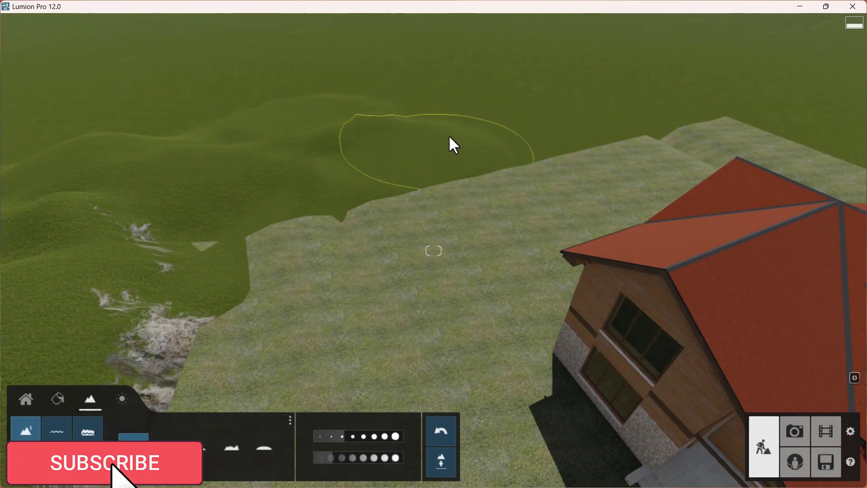
drag(449, 136, 609, 108)
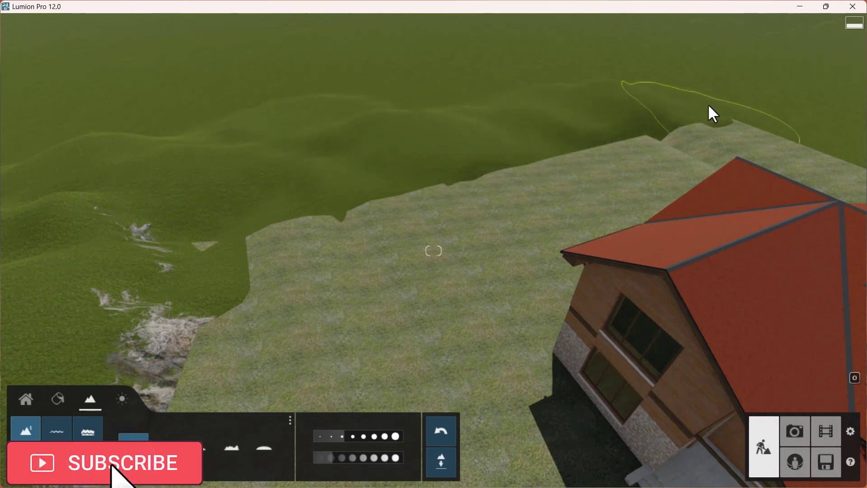
mouse_move(713, 113)
mouse_down()
mouse_move(410, 158)
mouse_move(284, 200)
mouse_move(135, 214)
mouse_up()
- Raise hills along the lawn boundary behind the ruined shed and between the dead trees
right_drag(136, 214, 326, 170)
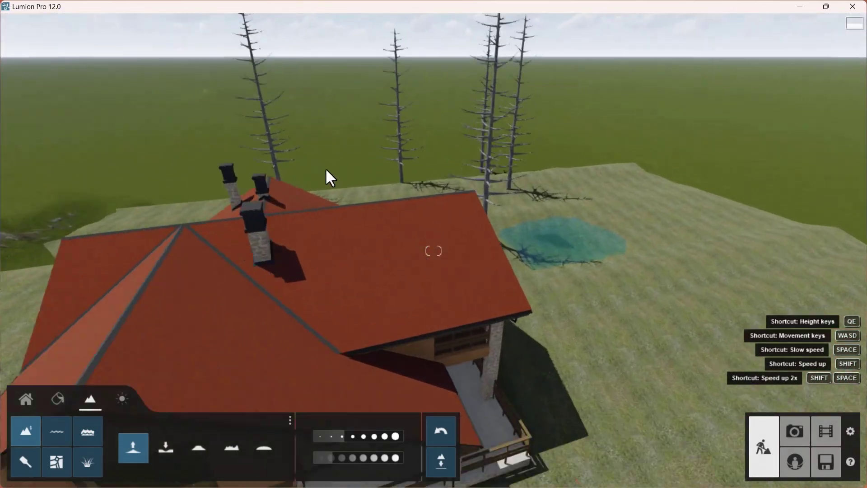
key(w)
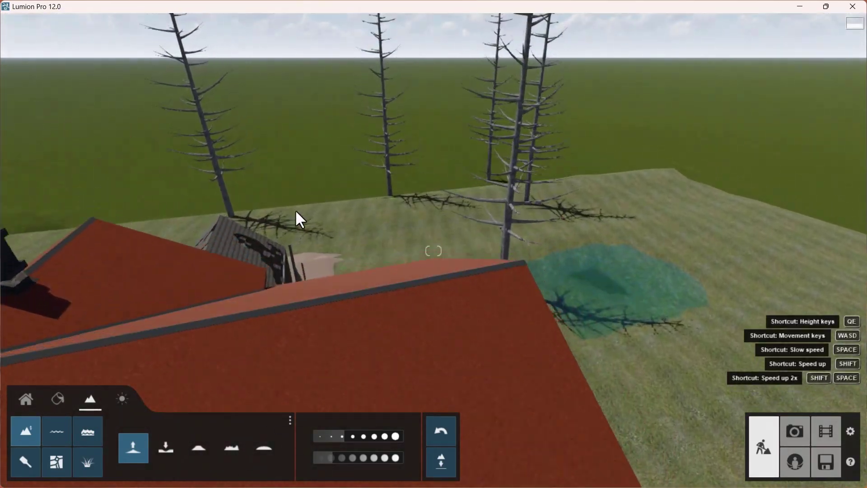
key(q)
mouse_move(296, 211)
right_down()
mouse_move(325, 264)
mouse_move(298, 269)
mouse_move(175, 231)
right_up()
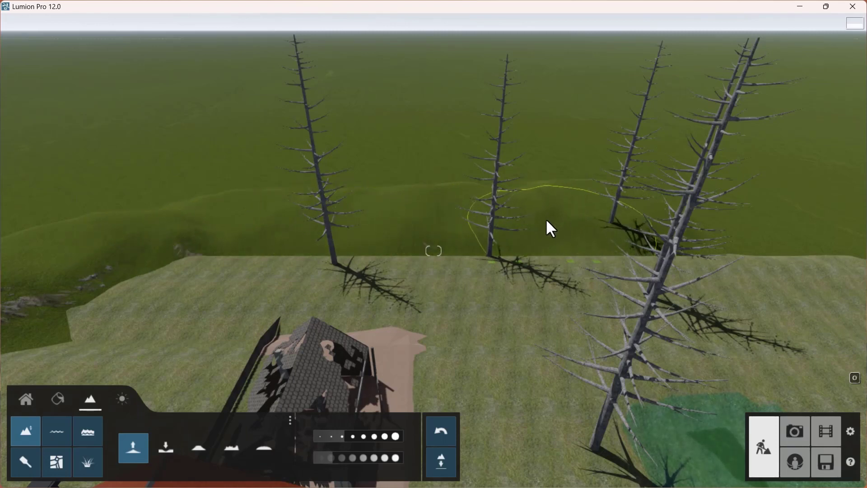
click(401, 235)
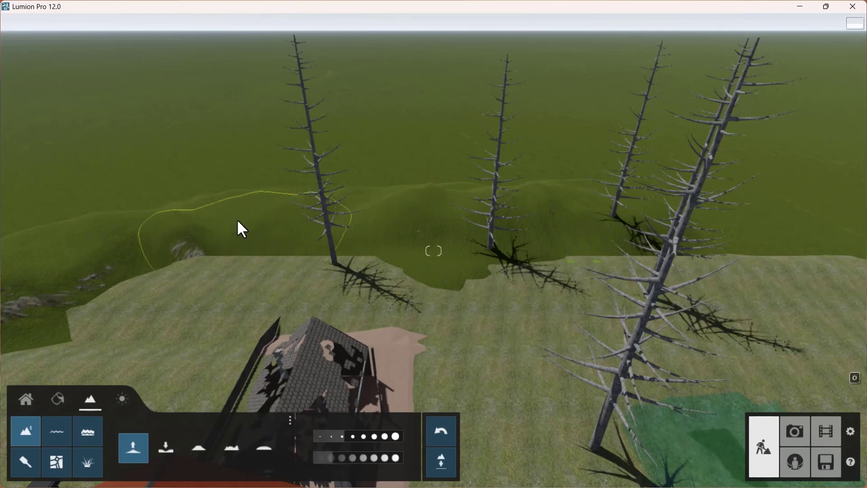
mouse_move(237, 220)
mouse_down()
mouse_move(226, 216)
mouse_move(256, 228)
mouse_up()
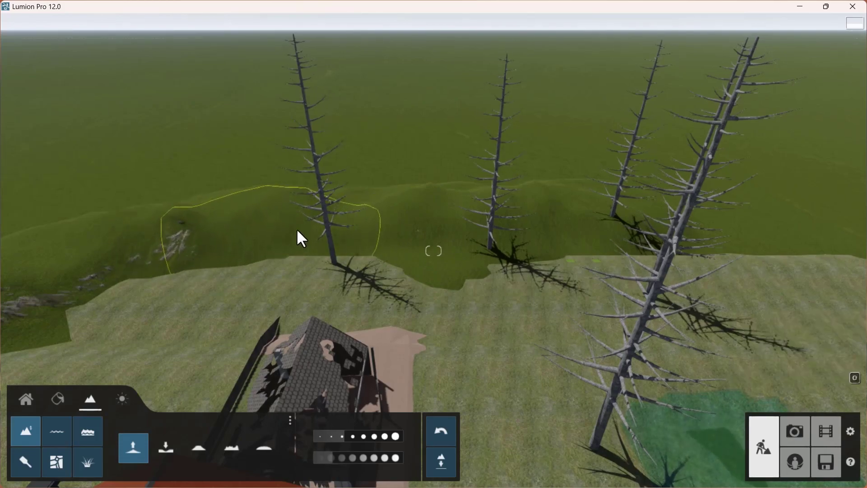
- Raise the terrain around the farther dead tree to continue the hills along the lawn's edge
key(w)
mouse_move(342, 226)
right_down()
mouse_move(380, 222)
mouse_move(369, 220)
mouse_move(400, 238)
right_up()
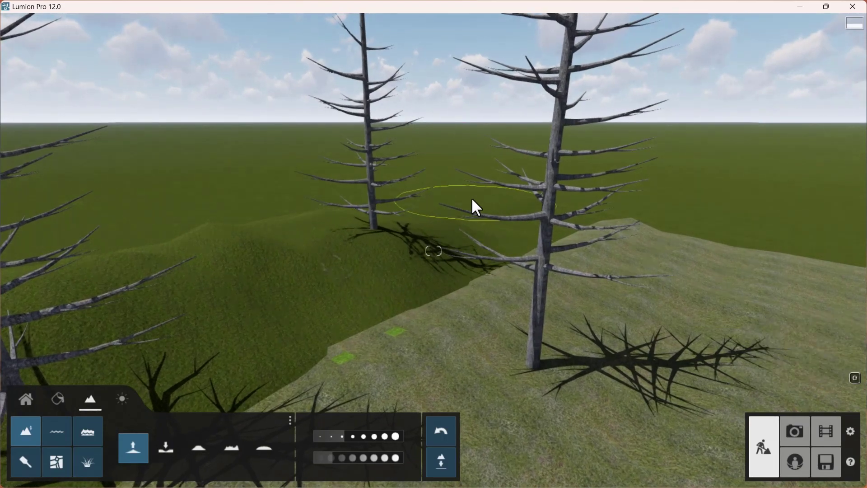
drag(483, 223, 458, 232)
- Raise the existing hills at the lawn's corner behind the house higher and build up the adjoining ridge
key(s)
mouse_move(459, 232)
right_down()
mouse_move(405, 233)
mouse_move(332, 264)
mouse_move(177, 304)
right_up()
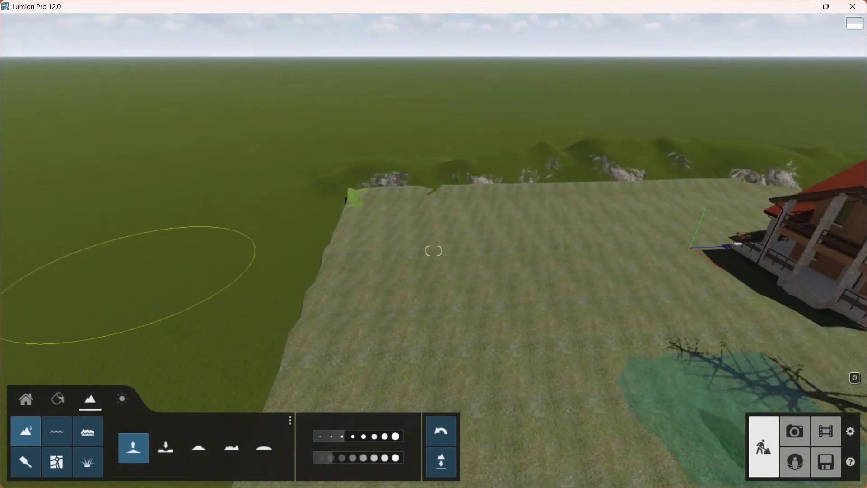
mouse_move(126, 284)
right_down()
mouse_move(257, 279)
mouse_move(239, 287)
mouse_move(362, 242)
right_up()
key(a)
key(e)
key(w)
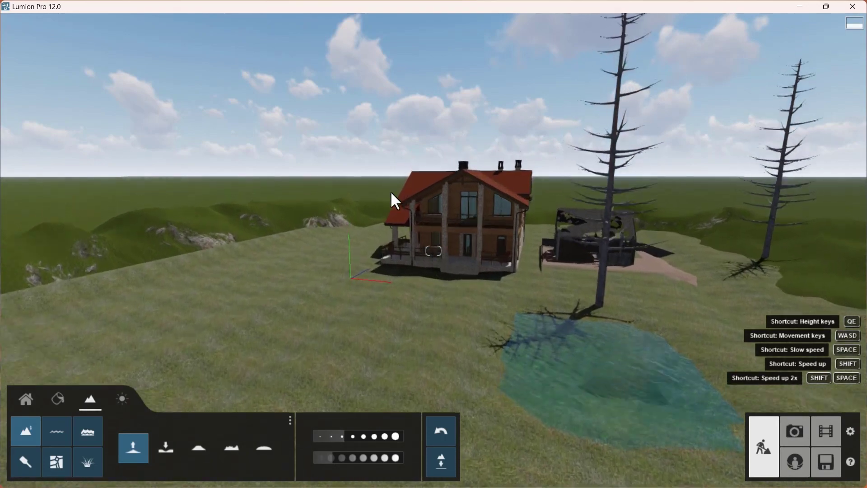
key(w)
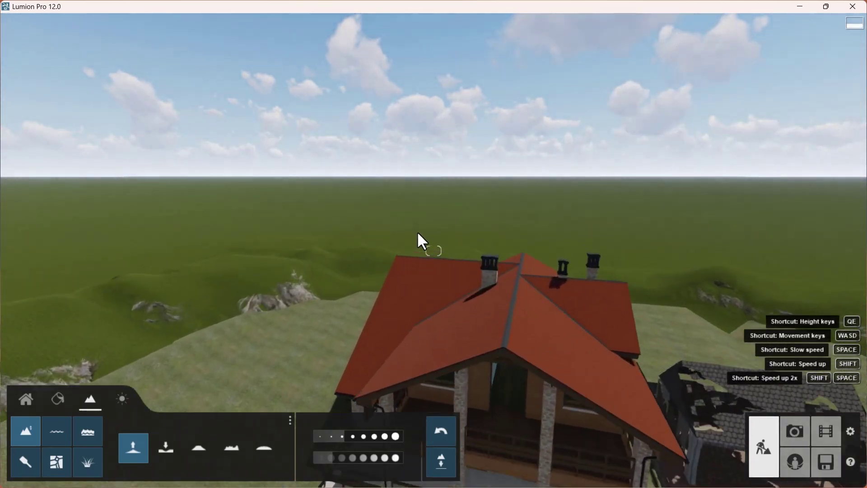
key(w)
right_drag(266, 244, 262, 296)
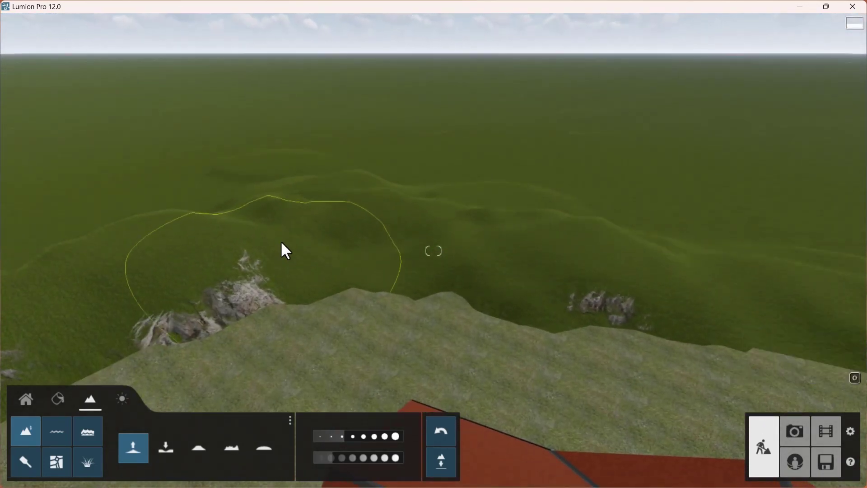
mouse_move(312, 215)
mouse_down()
mouse_move(335, 198)
mouse_move(411, 201)
mouse_up()
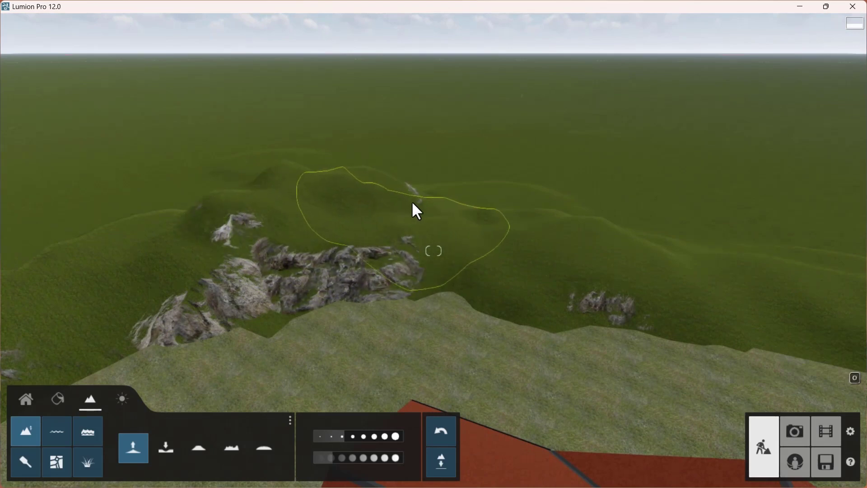
mouse_move(411, 200)
right_down()
mouse_move(447, 204)
mouse_move(356, 204)
right_up()
mouse_move(331, 211)
mouse_down()
mouse_move(549, 183)
mouse_move(547, 193)
mouse_move(674, 205)
mouse_up()
mouse_move(673, 205)
right_down()
mouse_move(723, 181)
mouse_move(573, 211)
right_up()
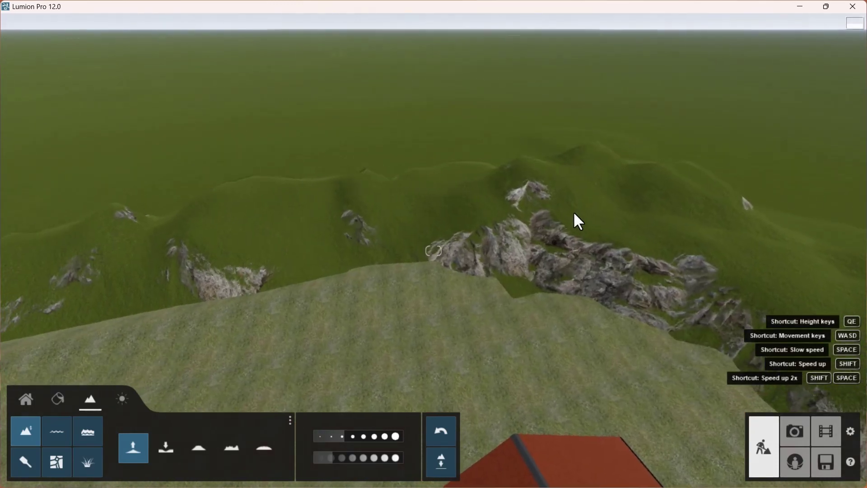
- Raise more peaks on the ridge along the long open side of the lawn
right_drag(420, 226, 388, 207)
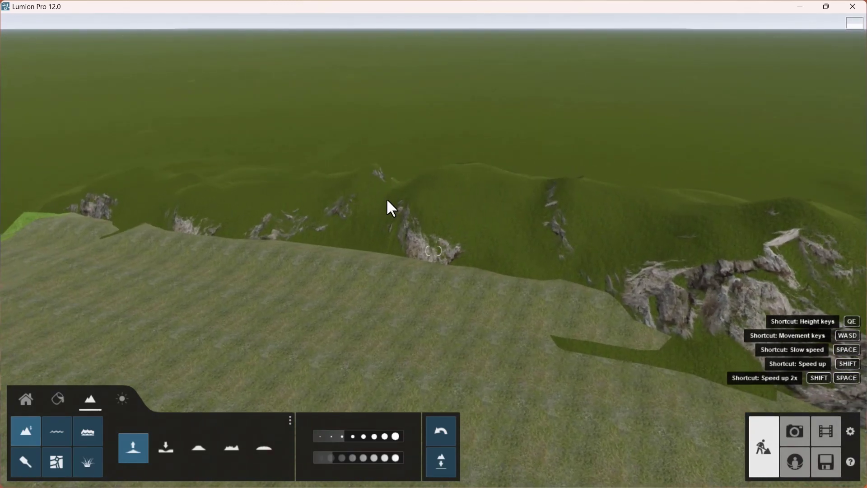
mouse_move(317, 164)
mouse_down()
mouse_move(267, 171)
mouse_move(210, 163)
mouse_move(362, 184)
mouse_up()
mouse_move(361, 180)
right_down()
mouse_move(438, 200)
mouse_move(436, 277)
mouse_move(414, 316)
mouse_move(433, 257)
mouse_move(394, 209)
right_up()
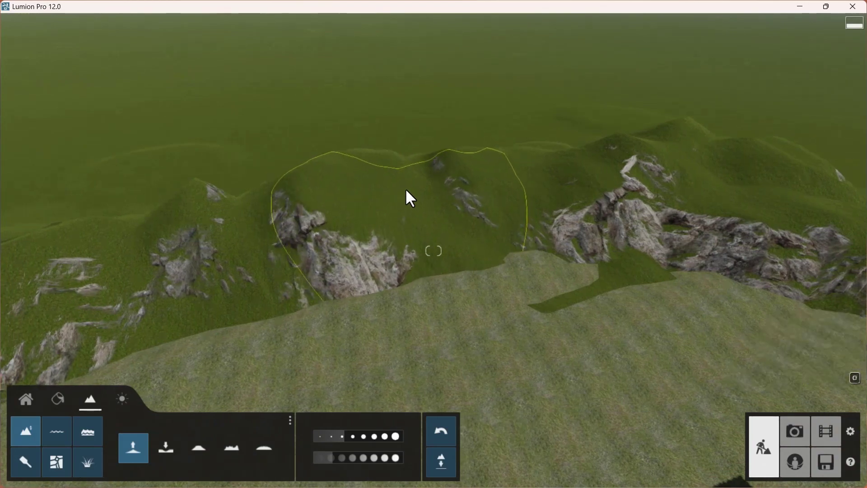
- Change the landscape's side rock texture to FarmlandEastRock
mouse_move(426, 162)
right_down()
mouse_move(435, 159)
mouse_move(432, 209)
right_up()
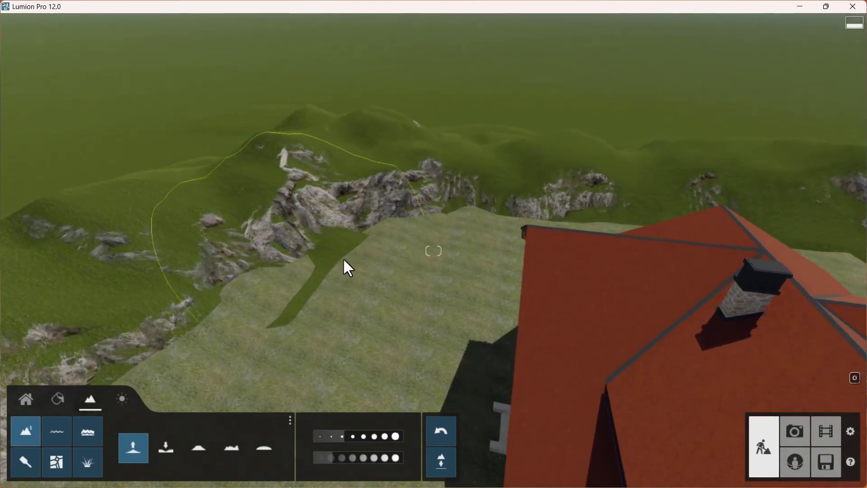
right_drag(351, 265, 294, 298)
key(w)
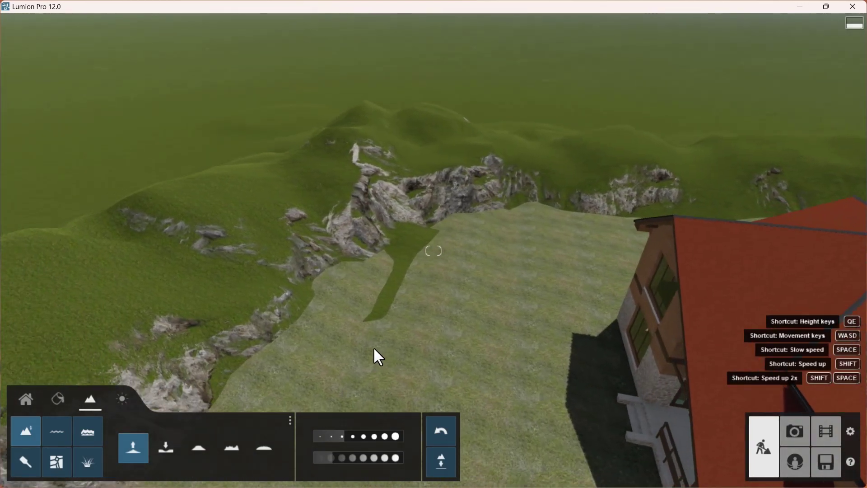
click(27, 460)
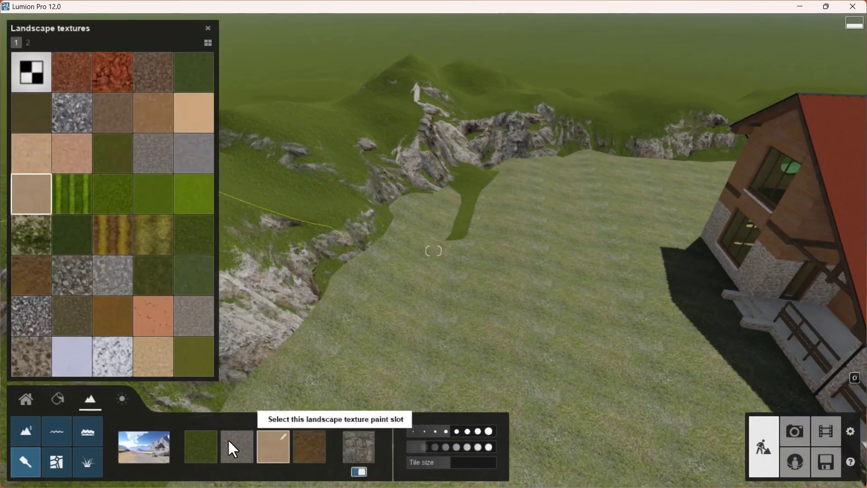
click(363, 454)
click(151, 237)
- Compare the hill slopes with the grey stone side rock texture and reapply FarmlandEastRock
right_drag(397, 308, 173, 211)
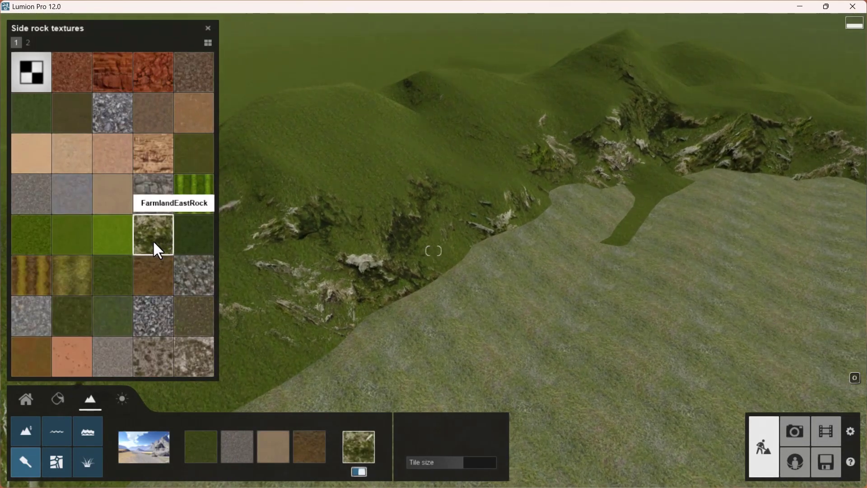
key(w)
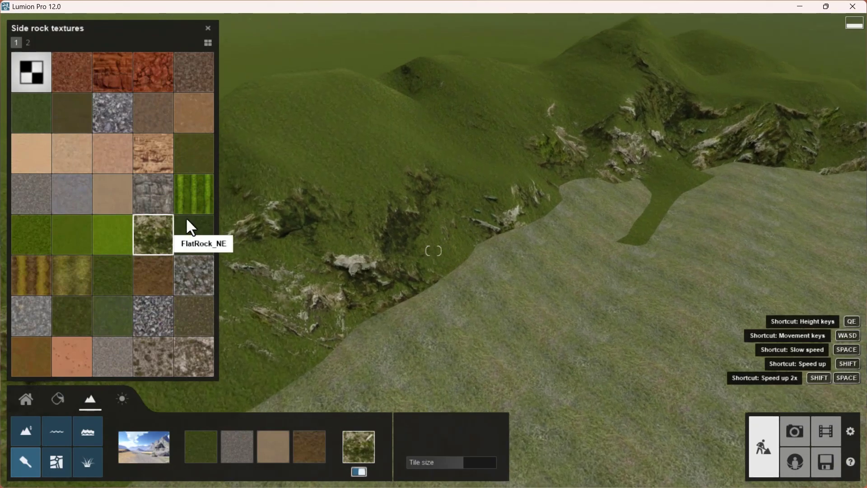
click(156, 189)
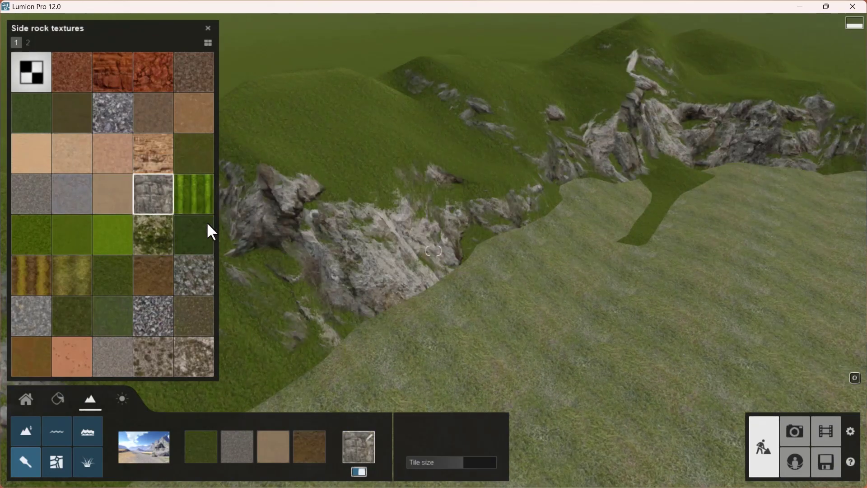
click(154, 242)
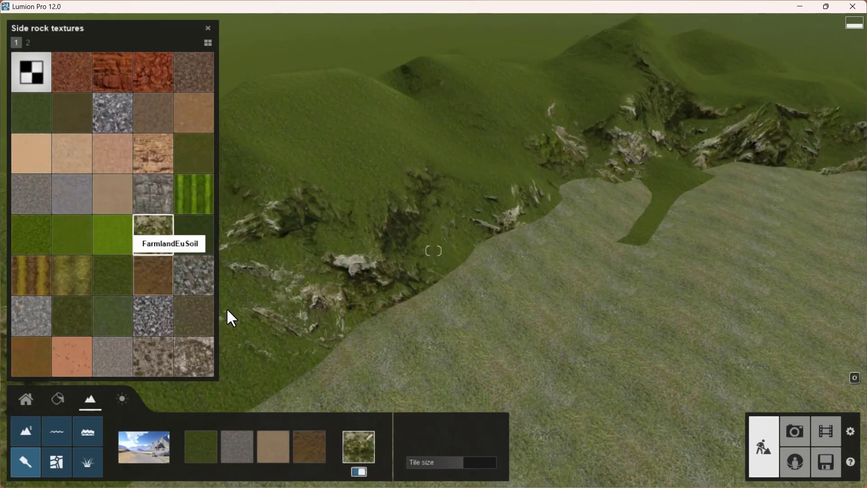
- Examine the retextured hills around the house, lawn and pond from several viewpoints
key(w)
key(s)
key(d)
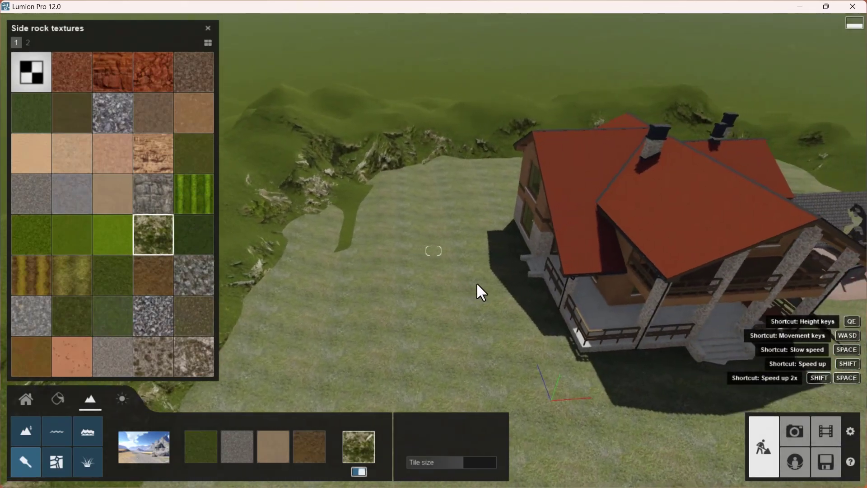
key(e)
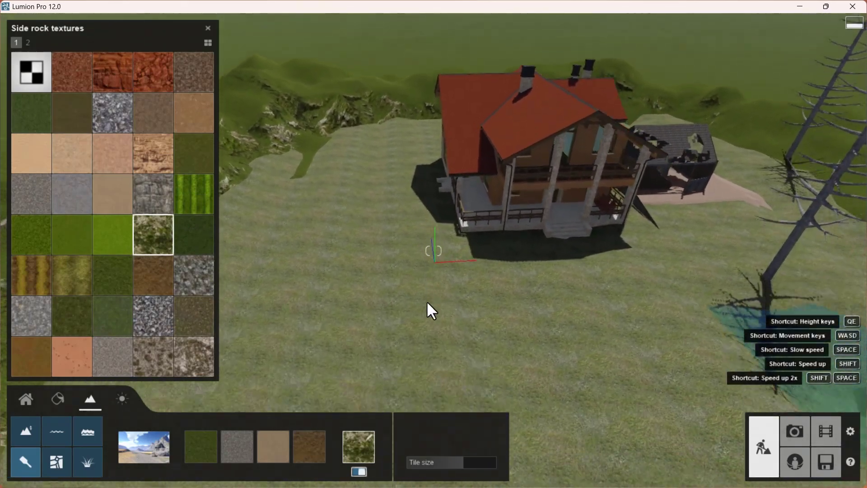
right_drag(423, 297, 394, 285)
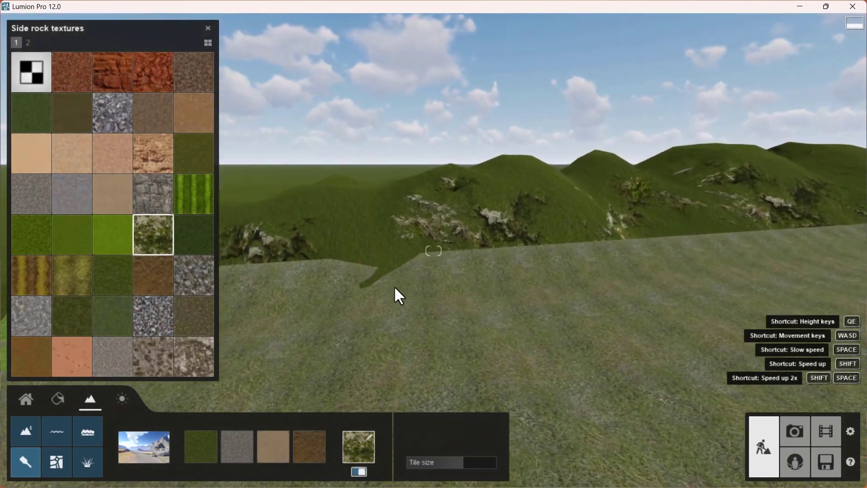
key(a)
right_drag(361, 333, 389, 338)
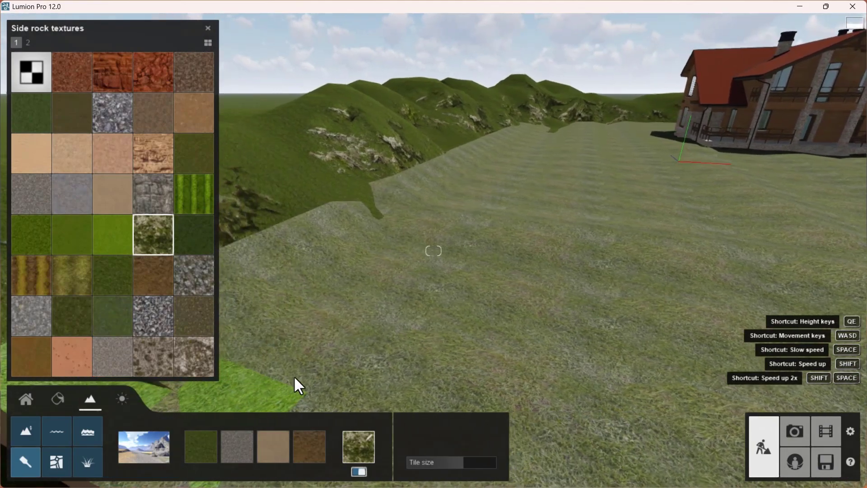
key(a)
right_drag(347, 368, 466, 321)
key(a)
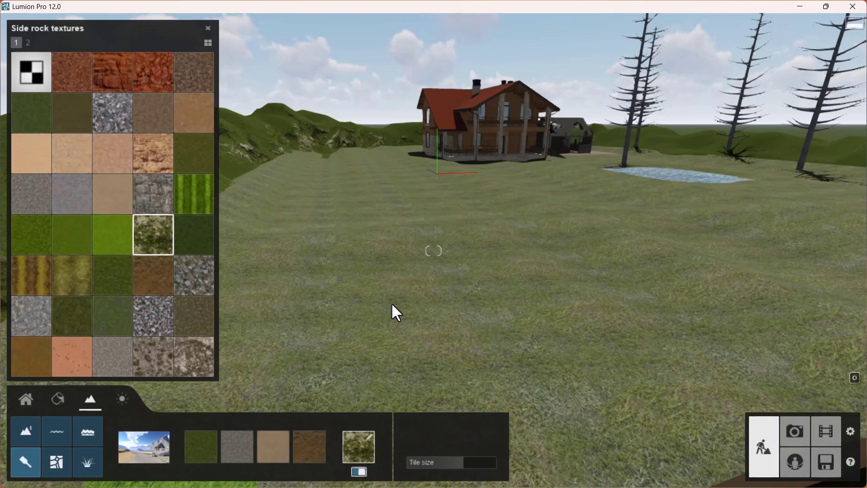
- Assign the Landscape material to the bright green Grass _ Green patches at the lawn's edge
right_drag(393, 304, 362, 289)
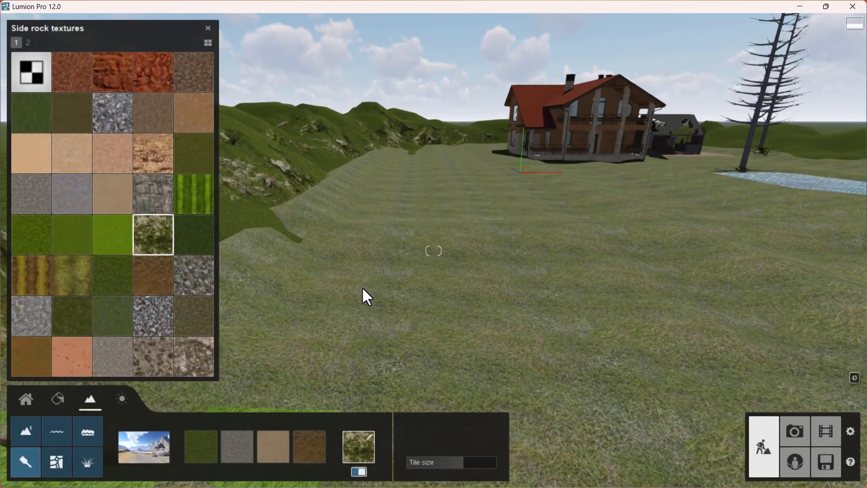
right_drag(484, 306, 409, 355)
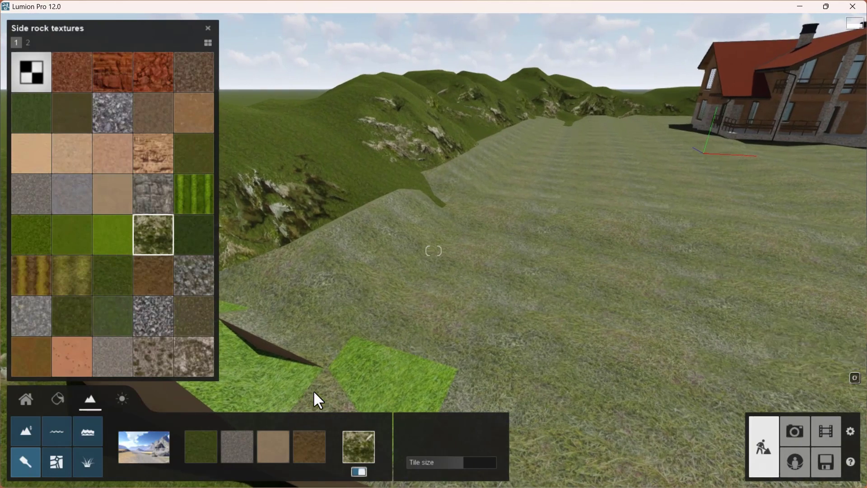
right_drag(490, 331, 466, 355)
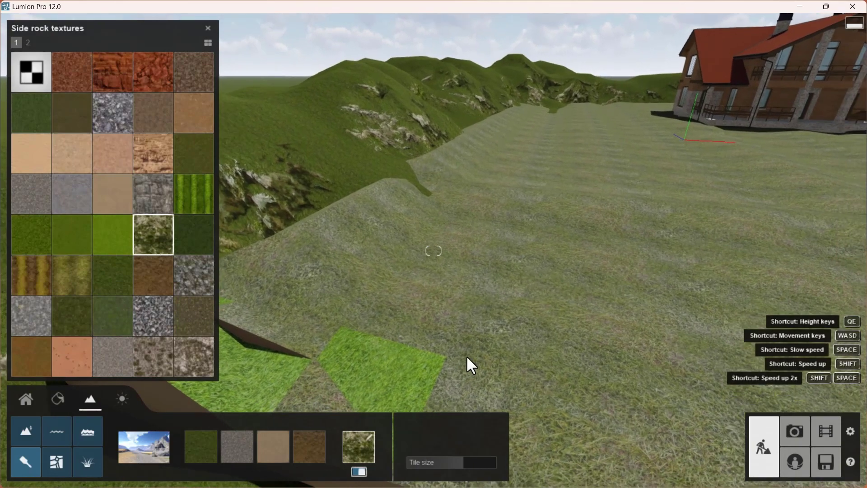
click(59, 404)
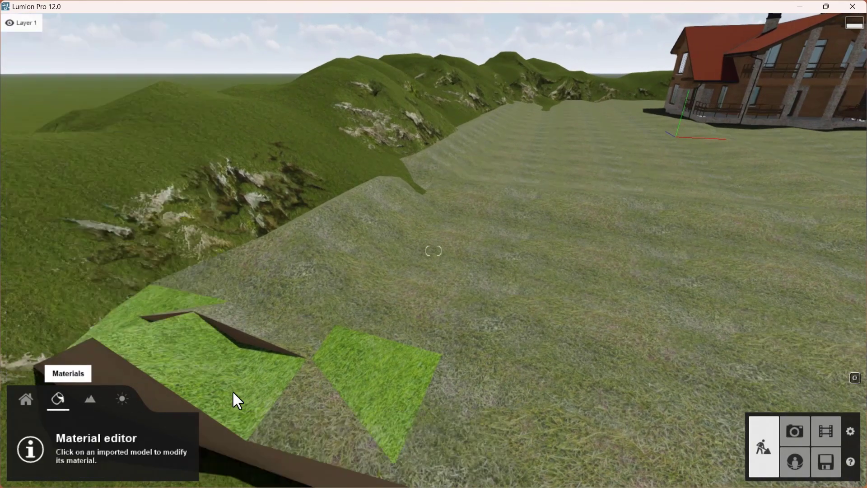
right_drag(335, 354, 311, 388)
key(w)
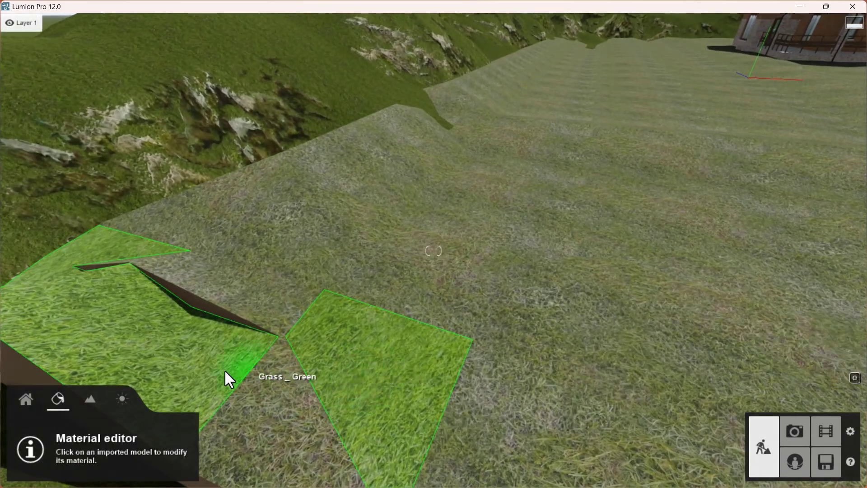
click(200, 377)
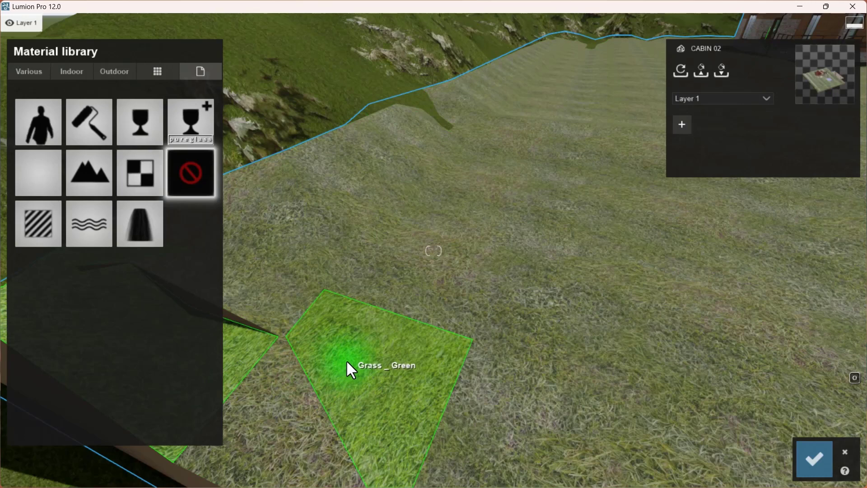
click(93, 181)
right_drag(367, 328, 352, 359)
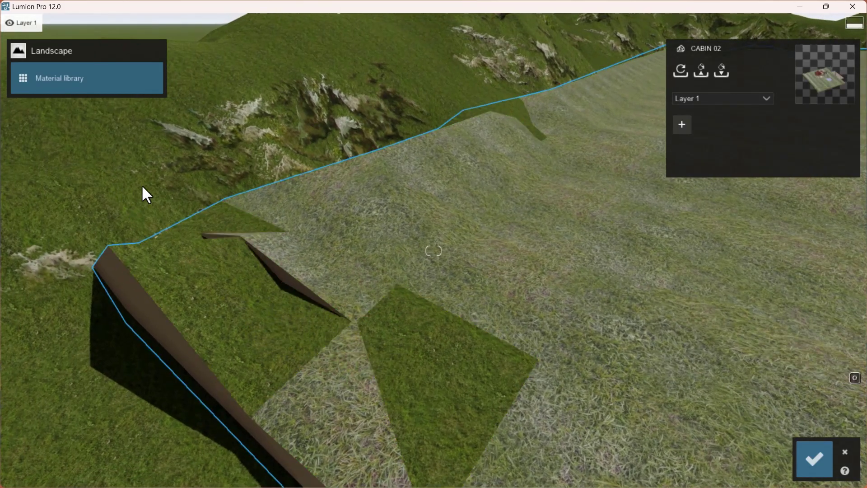
- Select the Grass _ Brown lawn surface and open the soil materials of the library for it
right_drag(208, 238, 204, 316)
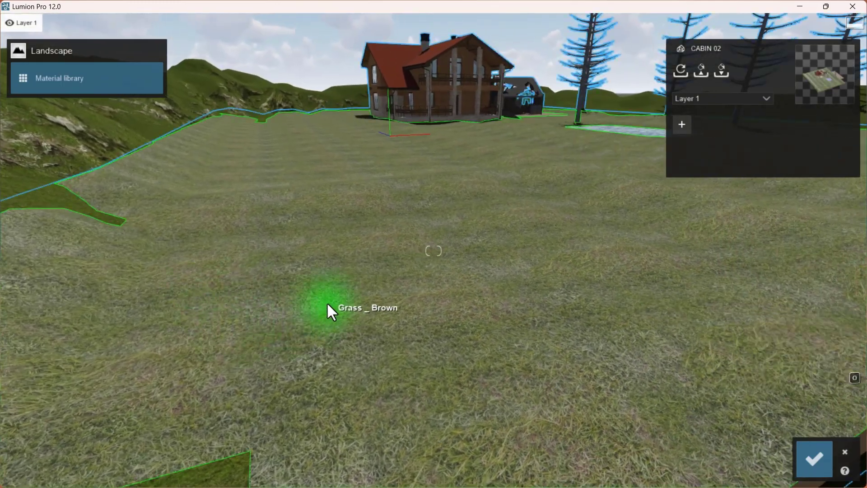
click(327, 302)
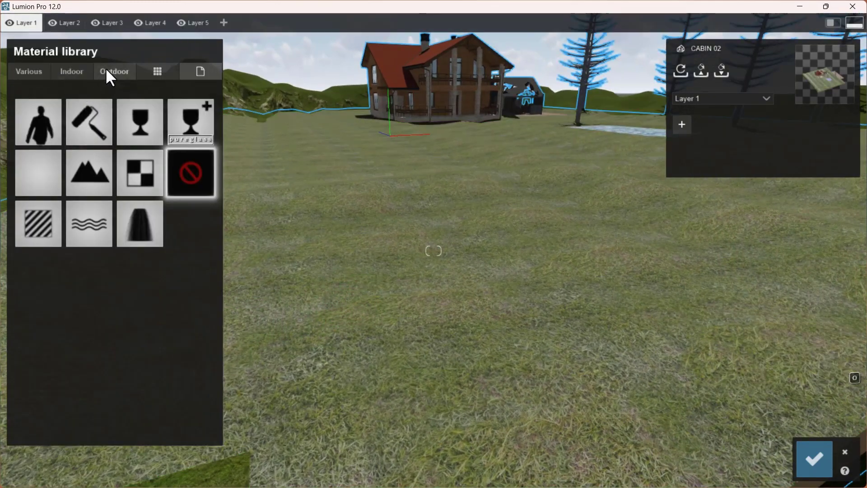
click(110, 73)
click(26, 73)
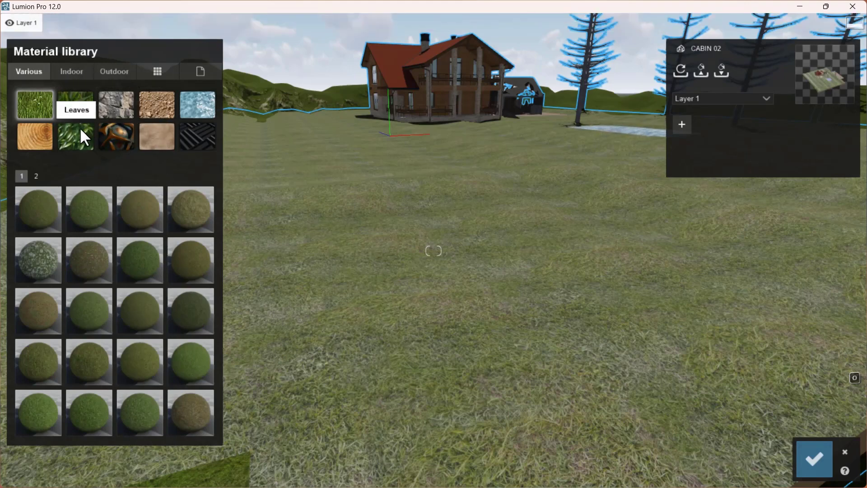
click(153, 106)
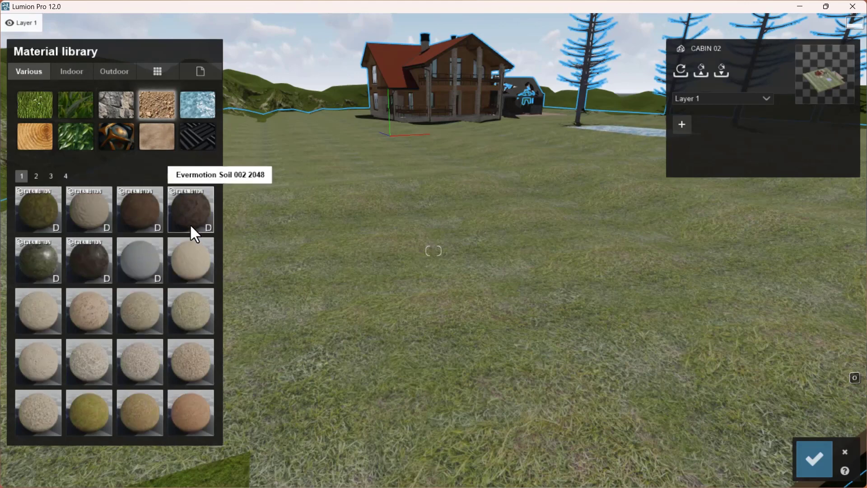
- Try the Ground 001 2048, Ground 009 2048 and Ground 006 2048 materials on the lawn
click(190, 224)
click(189, 320)
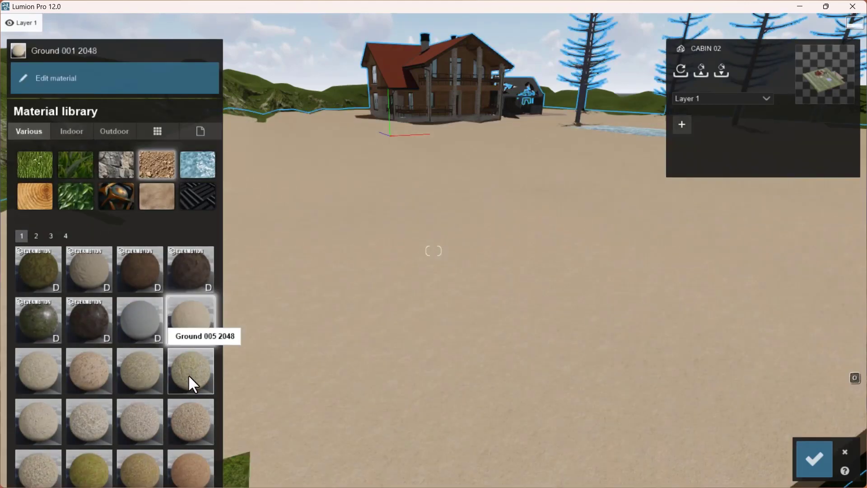
click(189, 375)
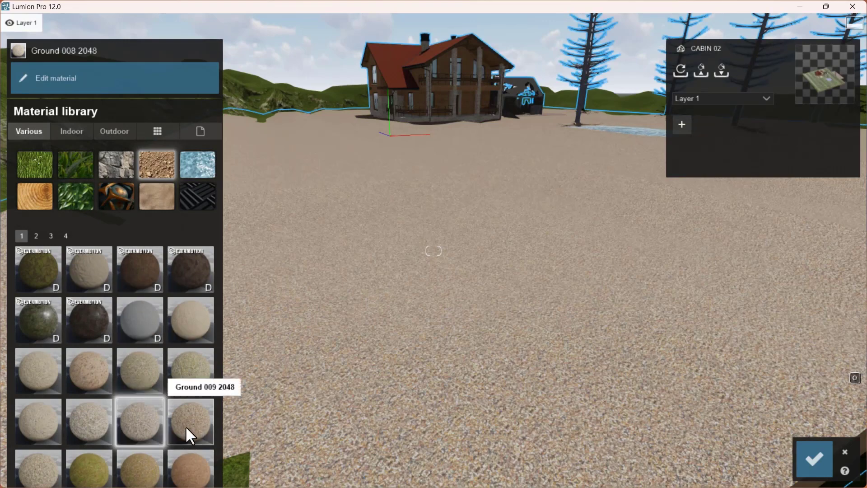
click(185, 426)
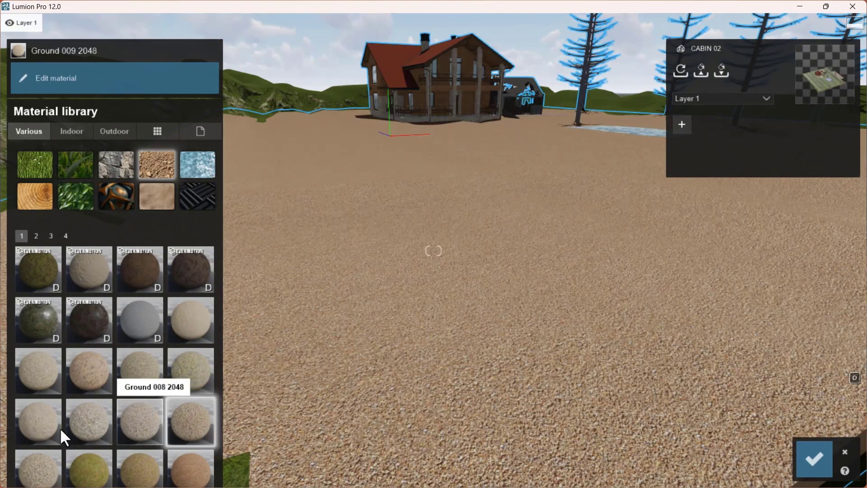
click(42, 427)
right_drag(246, 384, 294, 356)
right_drag(418, 334, 205, 383)
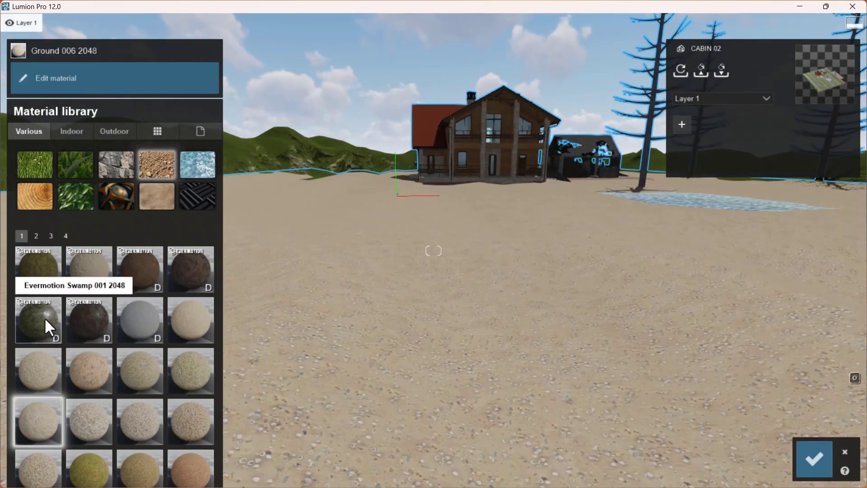
- Try Evermotion Swamp 002 2048, Evermotion Sand 001 2048 and Ground 010 2048 on the lawn
click(45, 319)
click(87, 324)
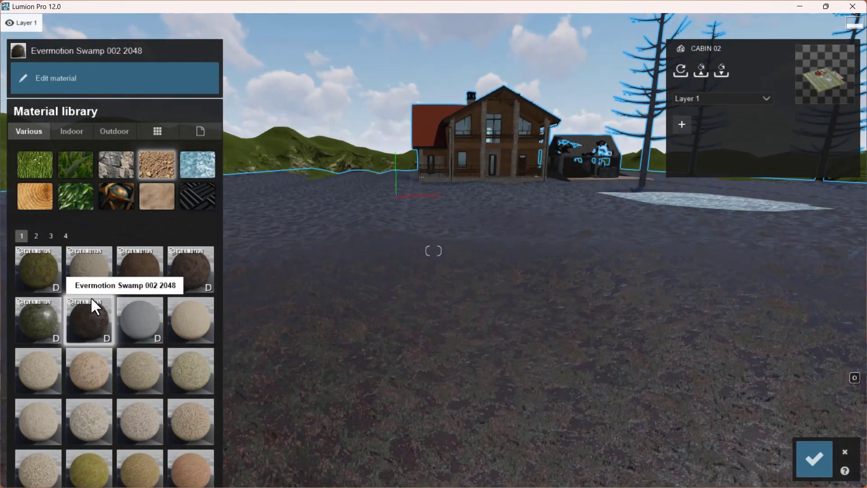
click(85, 278)
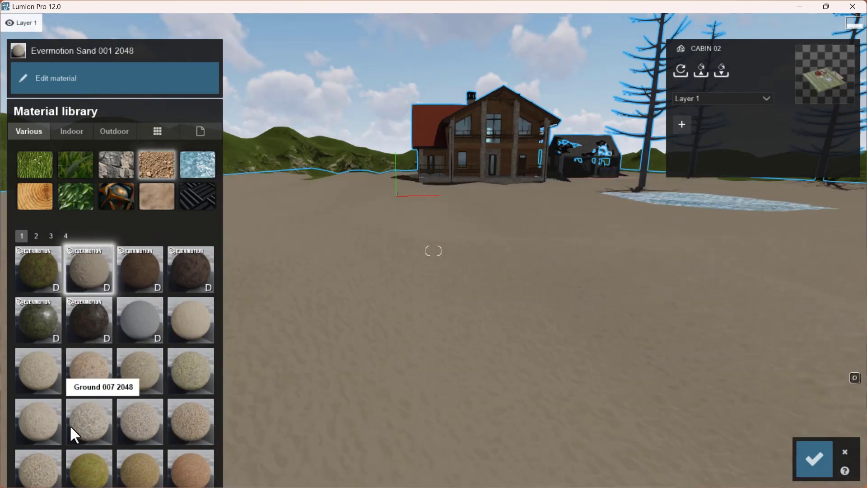
click(48, 475)
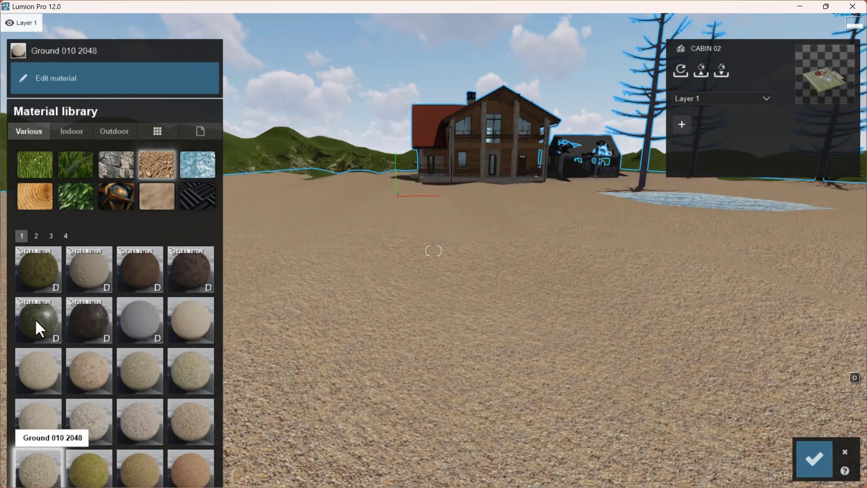
- Apply the mossy Ground 049 2048 material to the lawn and check it up close
click(36, 235)
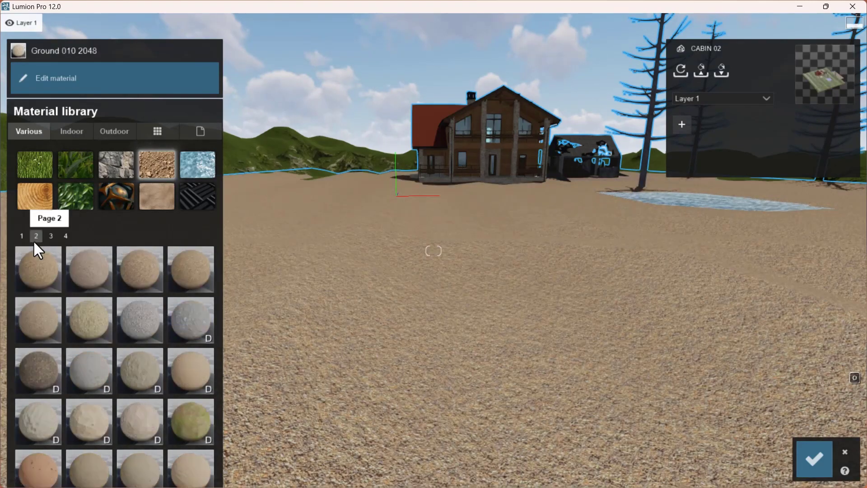
click(186, 417)
right_drag(406, 354, 497, 391)
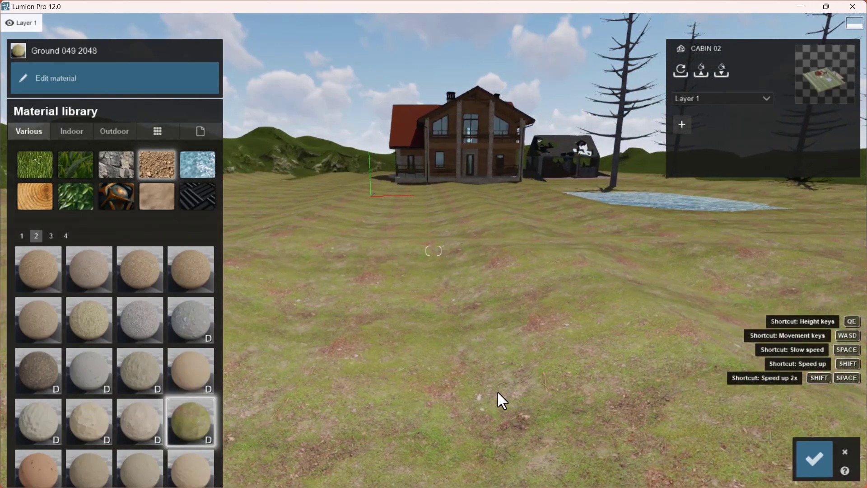
key(w)
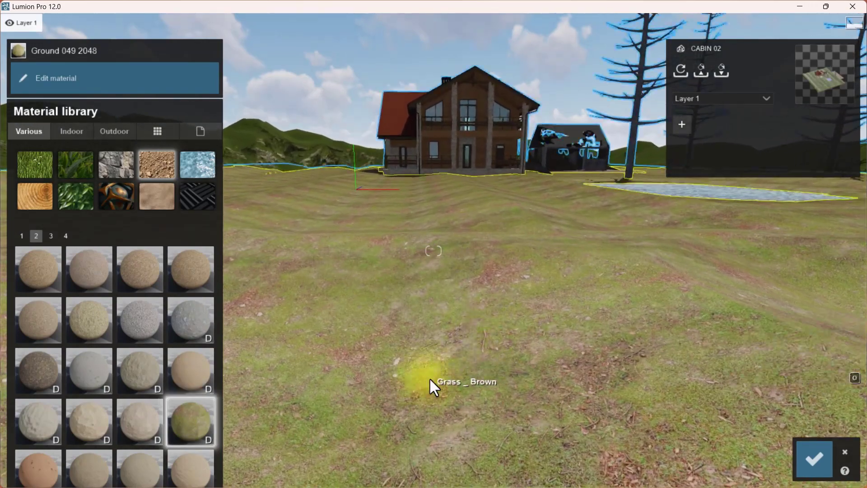
right_drag(508, 350, 403, 364)
- Compare the lawn material's relief at 2.0 and 0.1, then set it to the maximum and save the material
click(403, 364)
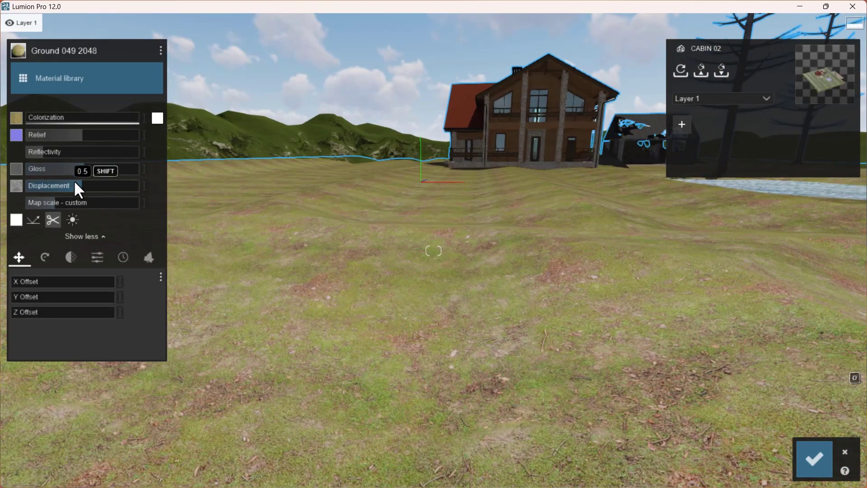
mouse_move(84, 186)
mouse_down()
mouse_move(99, 185)
mouse_move(83, 185)
mouse_up()
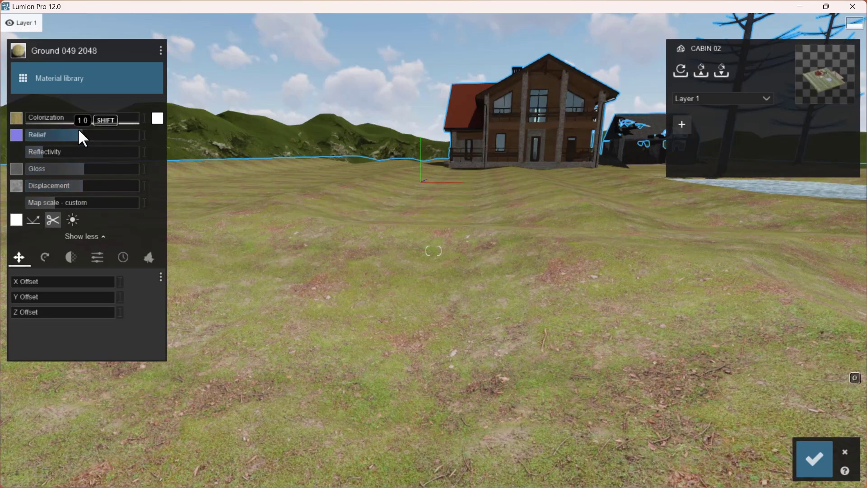
drag(86, 134, 195, 140)
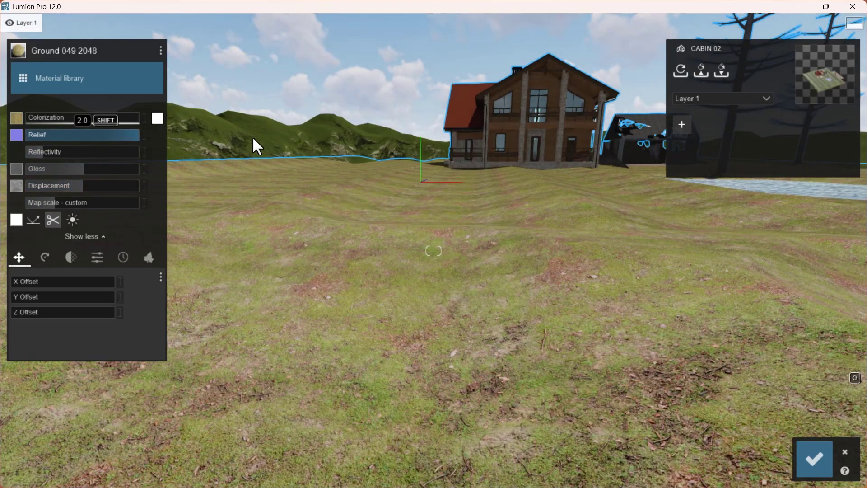
drag(253, 139, 31, 142)
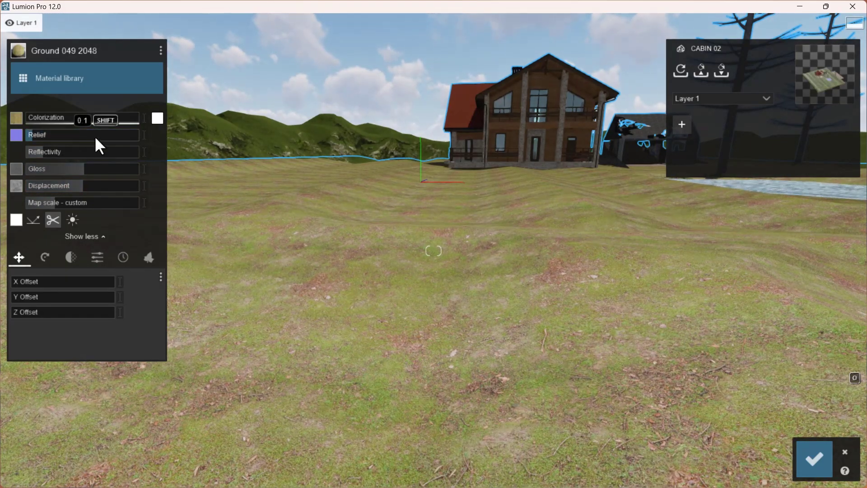
drag(95, 137, 338, 168)
right_drag(318, 251, 240, 329)
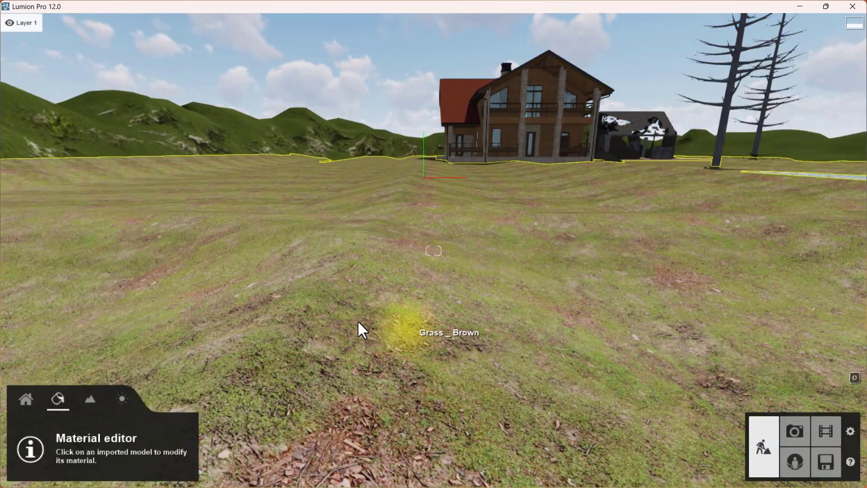
- Turn on the landscape's 3D grass and check it on the ground in front of the house
right_drag(357, 320, 118, 370)
click(91, 401)
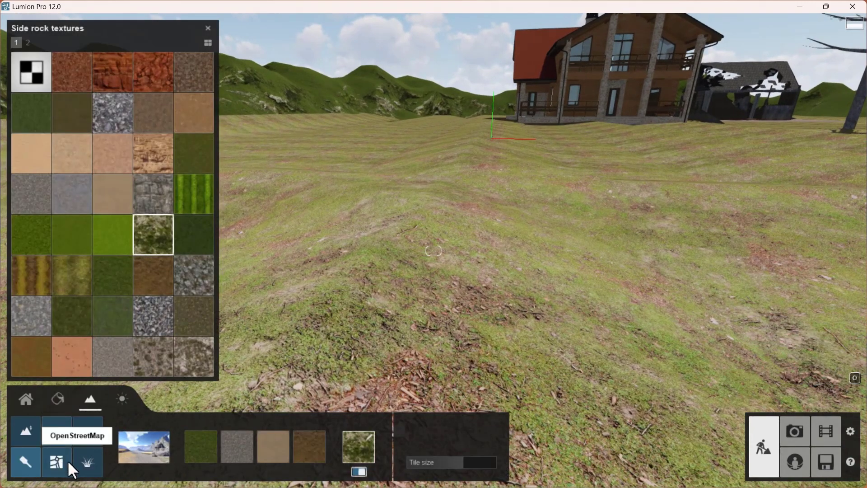
click(89, 462)
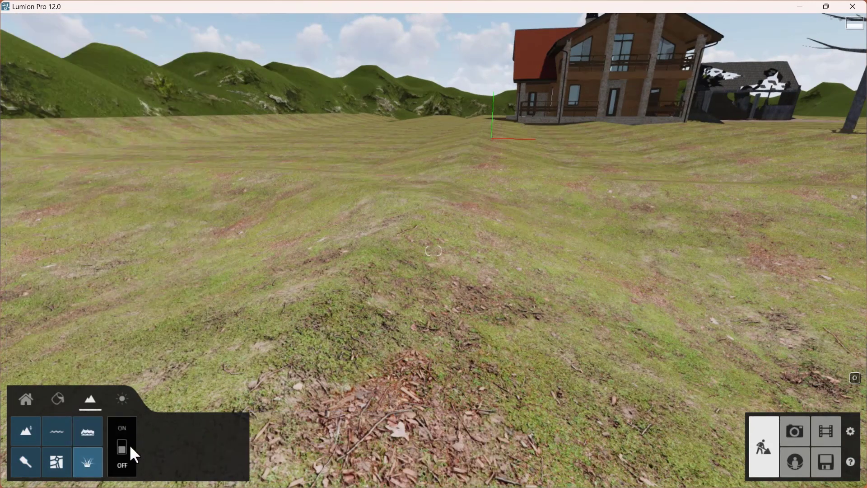
click(122, 447)
key(a)
mouse_move(271, 389)
right_down()
mouse_move(250, 381)
mouse_move(272, 400)
mouse_move(261, 388)
right_up()
key(a)
key(w)
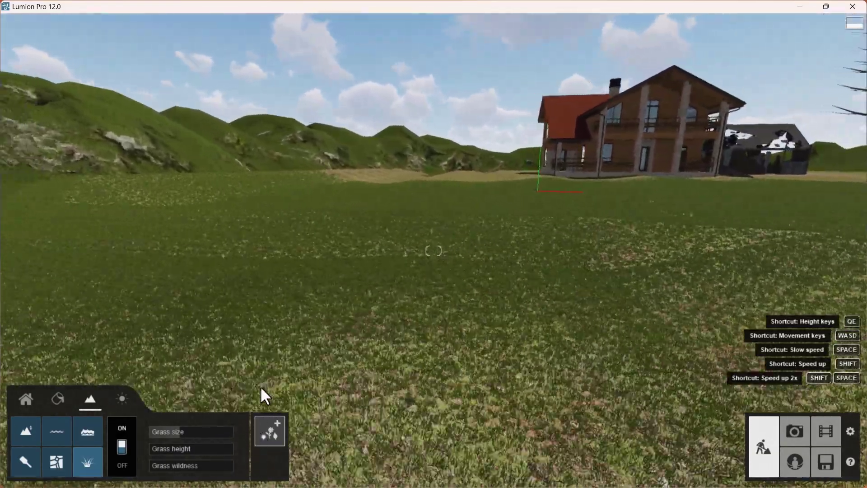
mouse_move(176, 429)
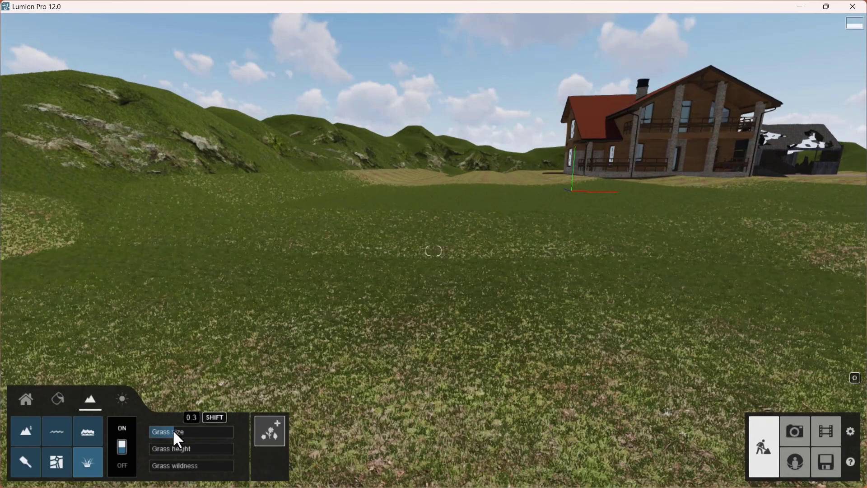
- Replace the landscape's first ground texture with the striped yellow-green field texture and view it on the hills
click(25, 462)
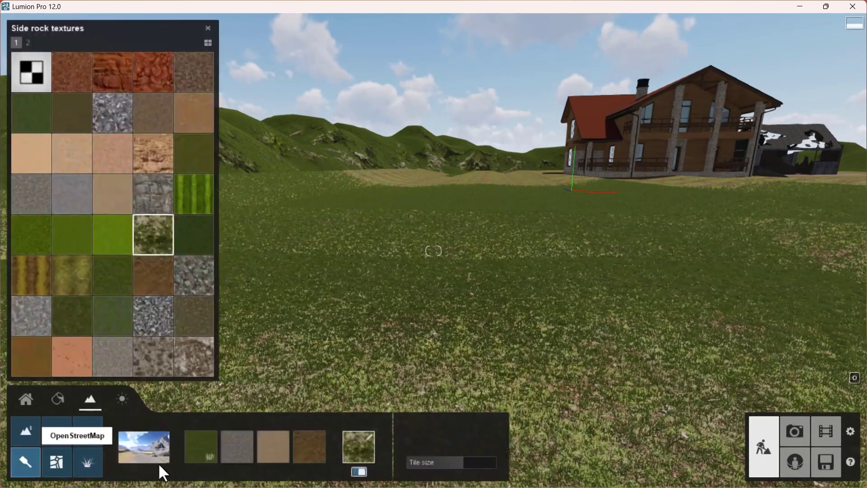
click(198, 451)
click(155, 238)
right_drag(398, 311, 350, 295)
key(a)
key(a)
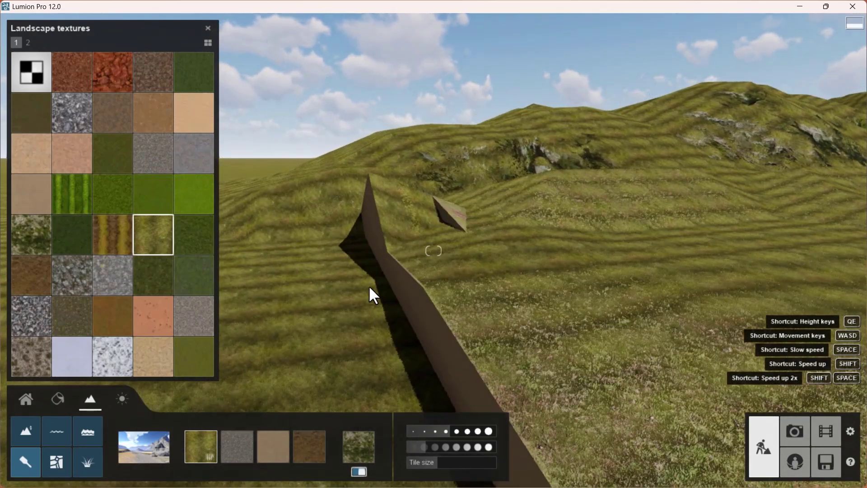
- Try NevadaGrass and FarmlandEastRock as the landscape's first ground texture, then apply FarmlandEuBorder
click(114, 324)
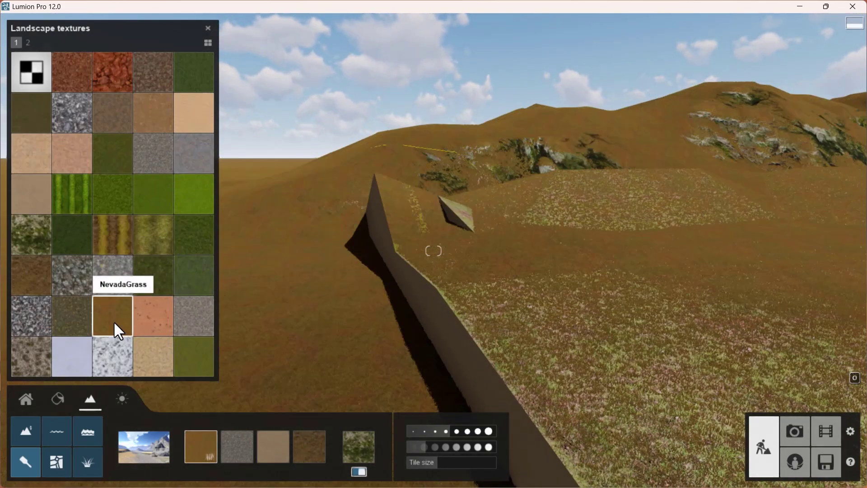
click(34, 241)
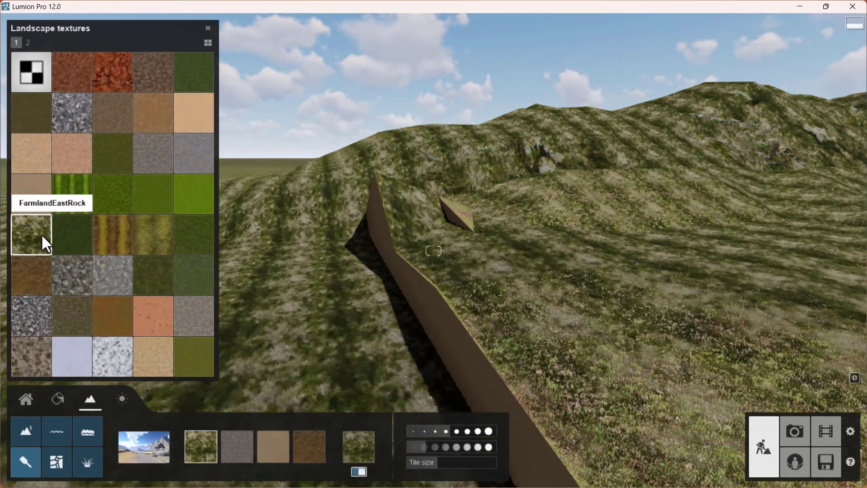
click(69, 236)
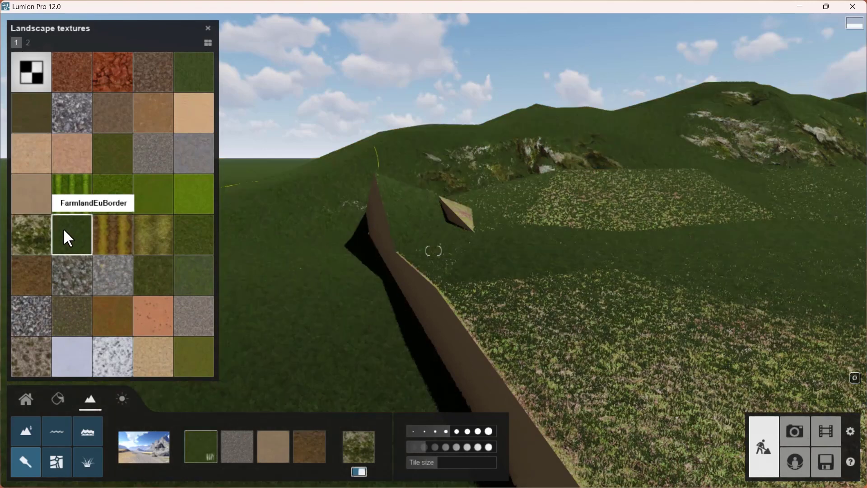
- Try Grass_NE as the landscape's first ground texture, then apply the dark olive-brown texture and view it in front of the house
click(177, 251)
click(156, 278)
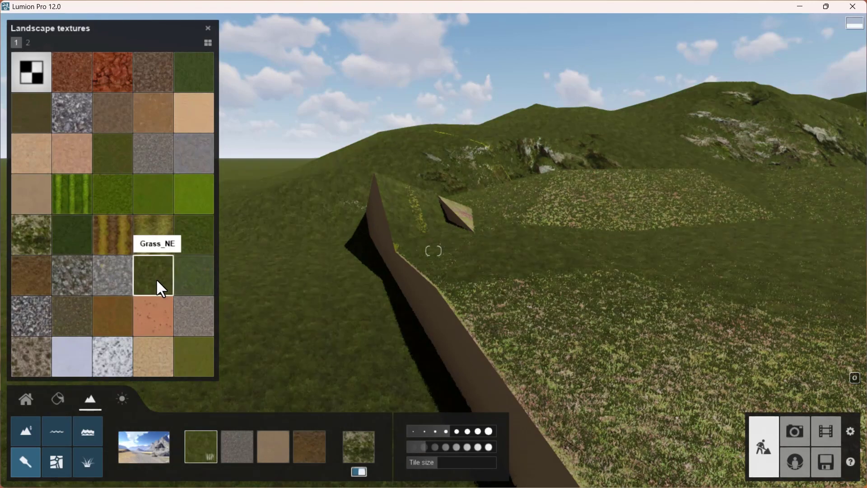
click(41, 116)
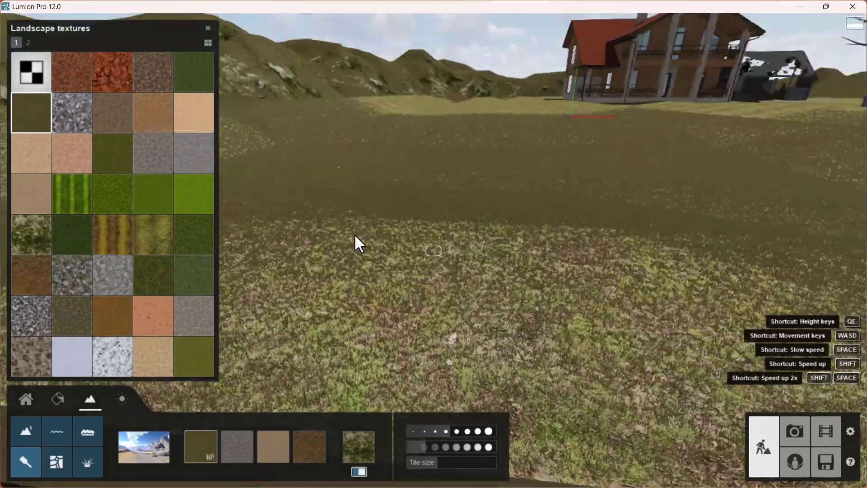
right_drag(354, 234, 391, 353)
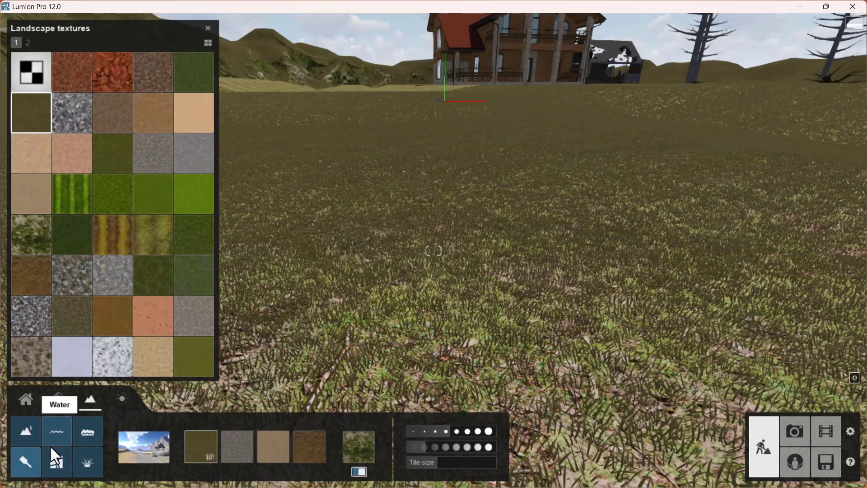
- Compare the landscape's 3D grass at maximum grass size, then reduce the size to its minimum and check it around the pond
click(85, 463)
drag(170, 429, 164, 432)
drag(71, 443, 272, 422)
key(q)
key(q)
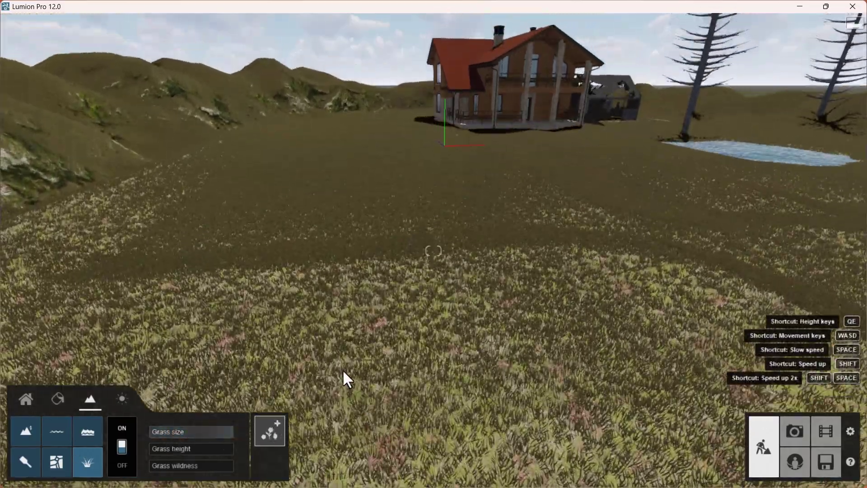
drag(204, 436, 118, 435)
right_drag(298, 379, 380, 345)
key(w)
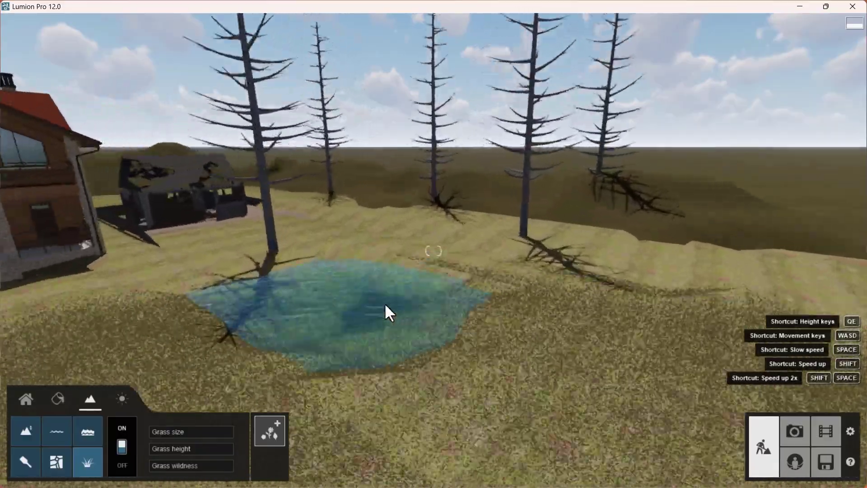
key(e)
right_drag(385, 305, 383, 347)
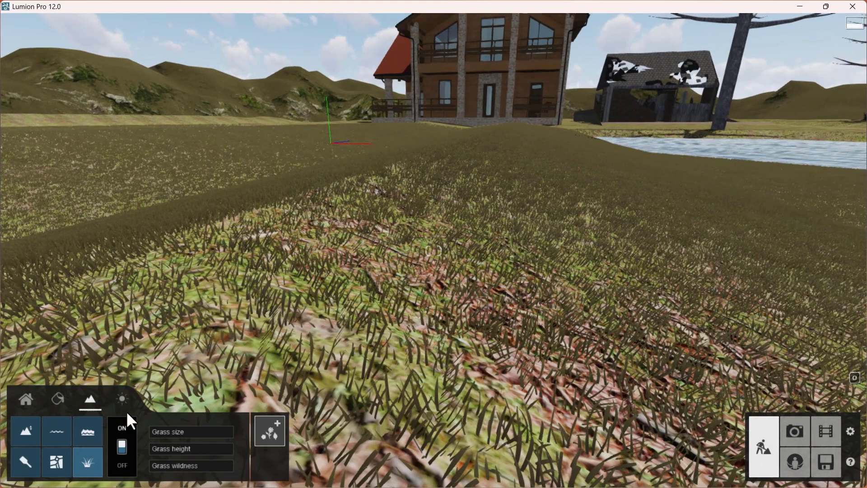
- Try a larger grass size, return it close to minimum, raise the grass height slightly, and check the grass beside the pond
drag(154, 433, 318, 456)
drag(213, 454, 150, 432)
key(q)
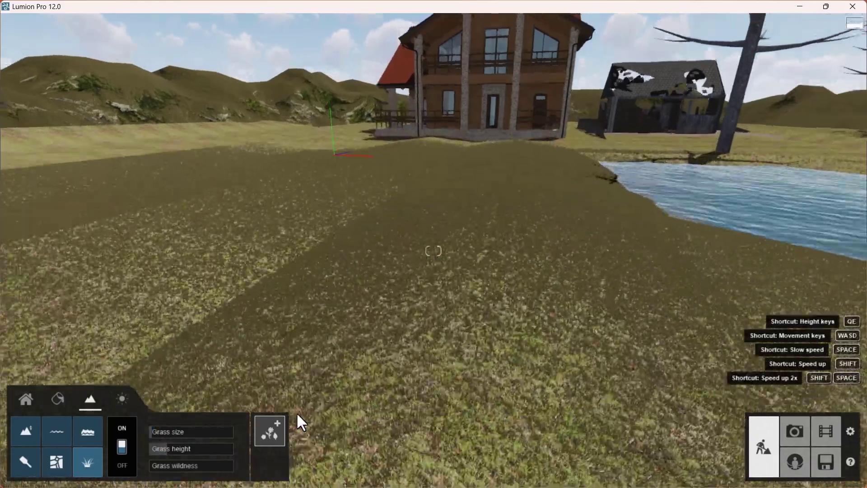
key(d)
key(d)
key(w)
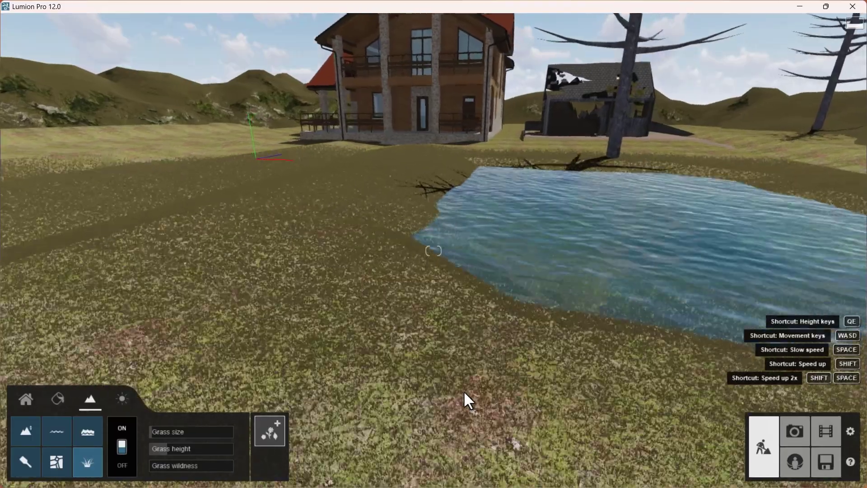
key(w)
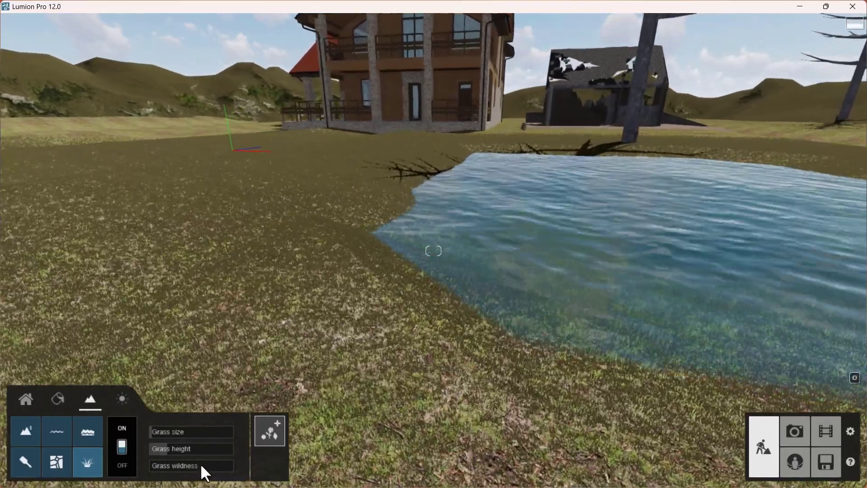
key(a)
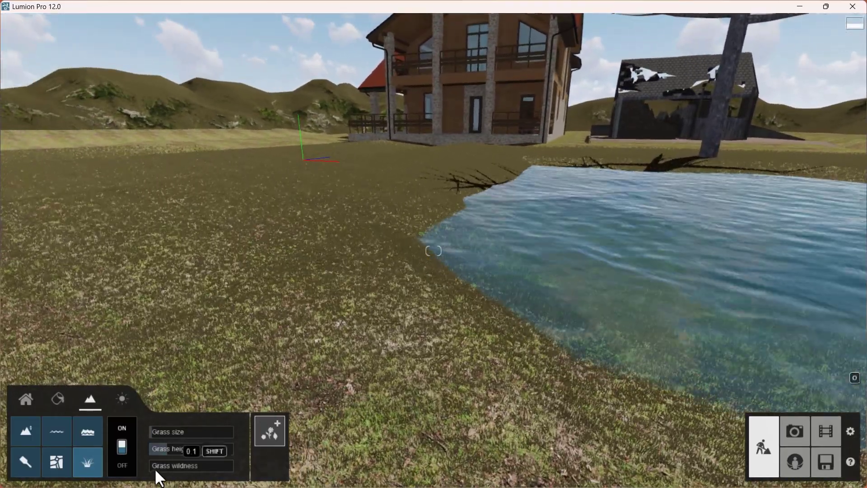
- Test the grass wildness, set it to 0.2, and view the ground between the house and the pond
mouse_move(165, 465)
mouse_down()
mouse_move(209, 465)
mouse_move(172, 465)
mouse_up()
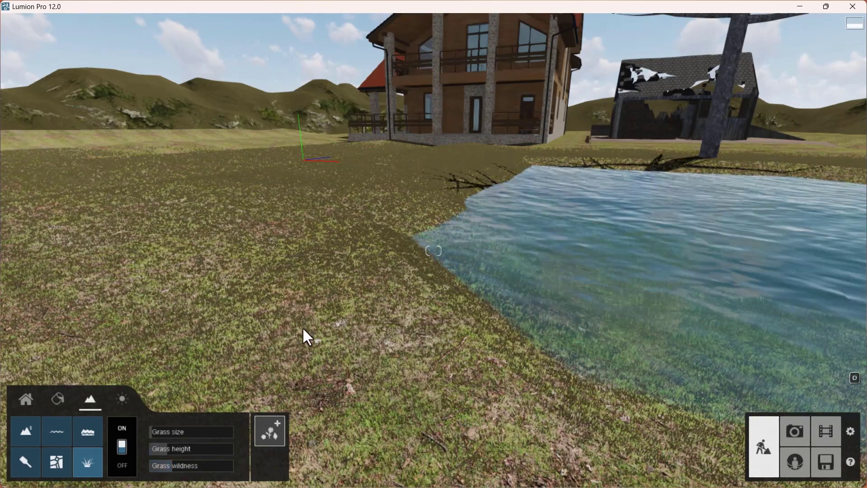
drag(164, 471, 158, 471)
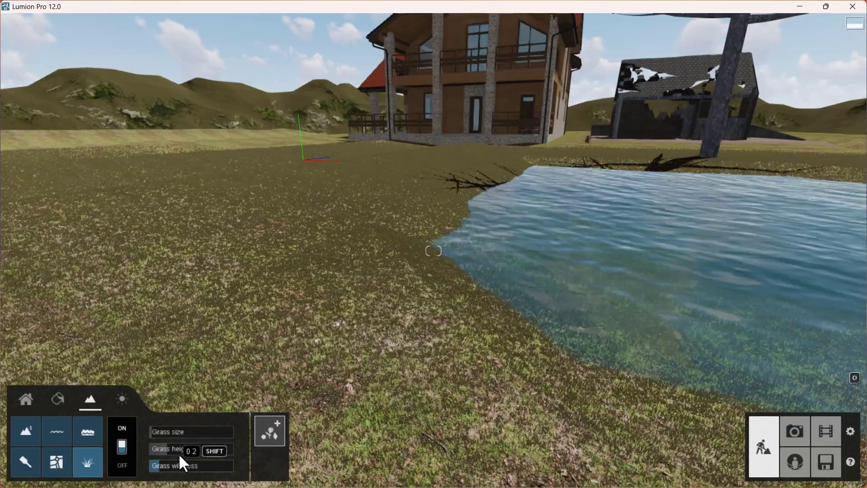
key(a)
key(q)
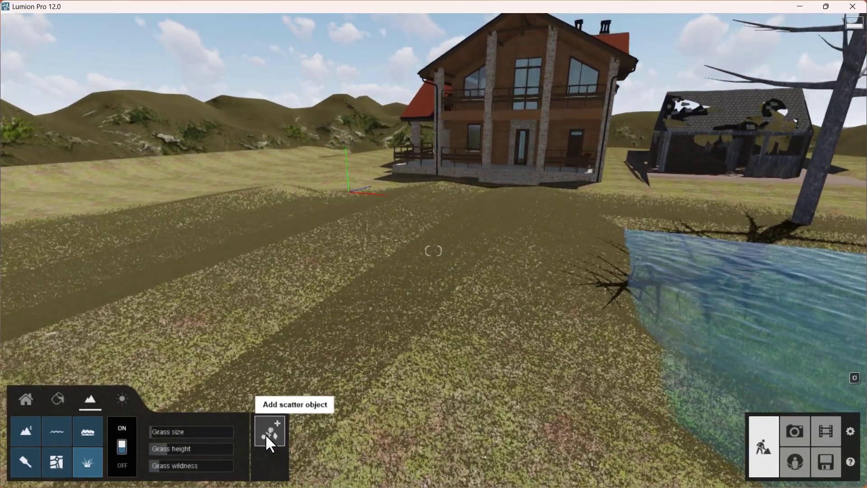
- Add the last Chamomile variant as a scatter object in the landscape grass
click(270, 433)
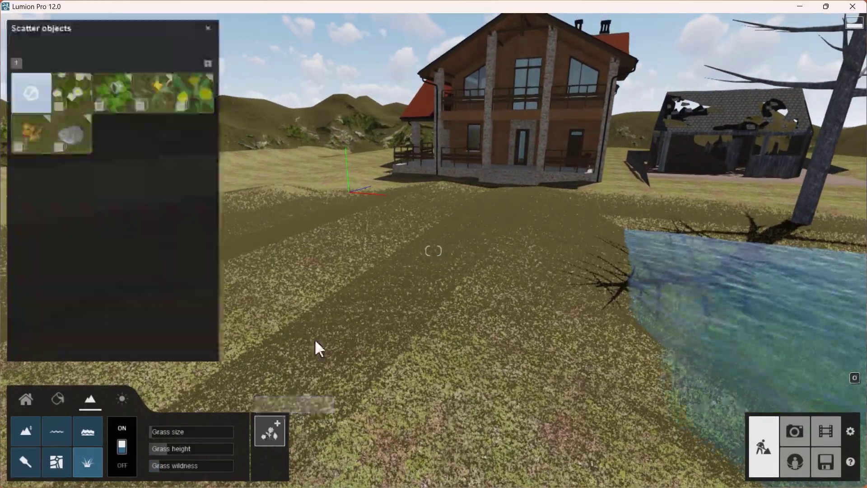
click(72, 103)
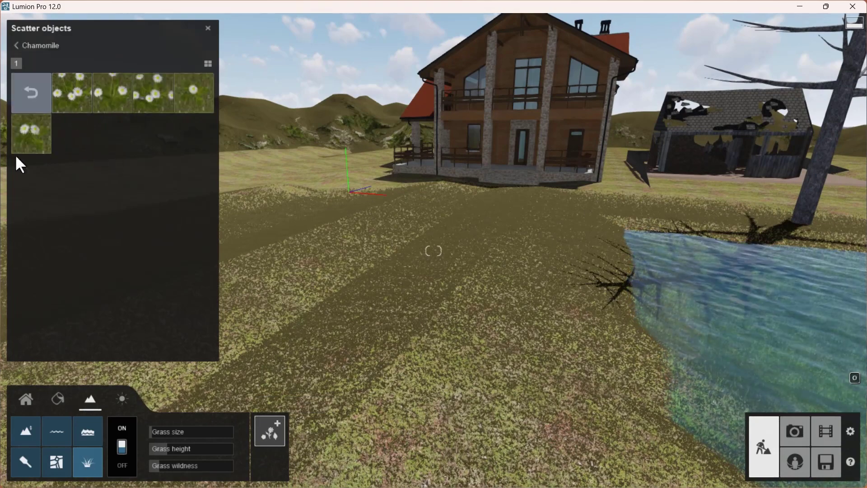
click(33, 137)
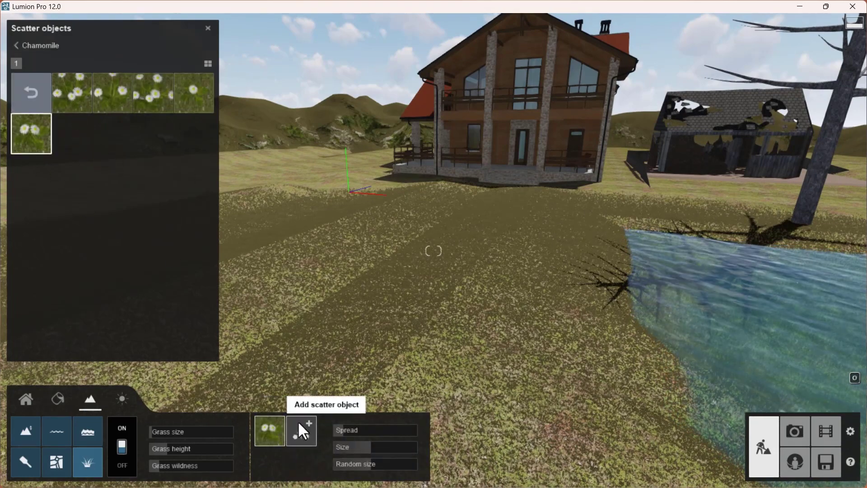
- Increase the chamomile's spread, size and random size, and check the flowers on the ground in front of the house
drag(383, 428, 392, 448)
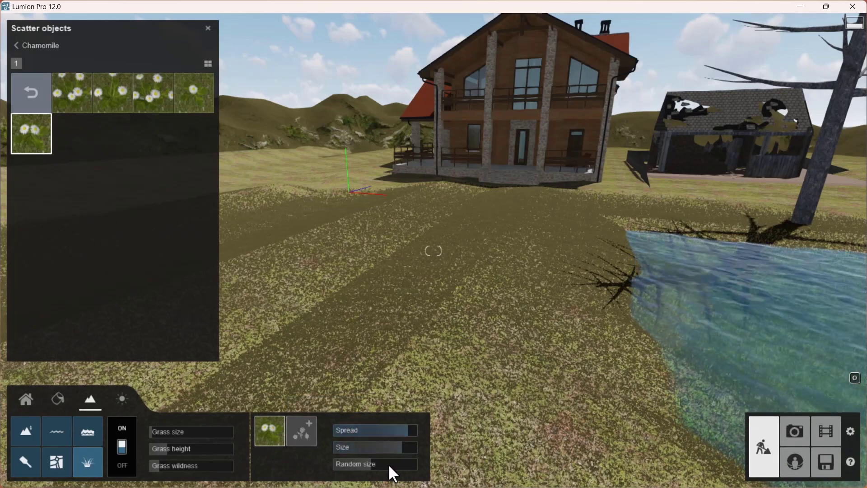
mouse_move(388, 464)
right_down()
mouse_move(387, 435)
mouse_move(385, 452)
right_up()
drag(382, 465, 390, 460)
right_drag(434, 352, 435, 351)
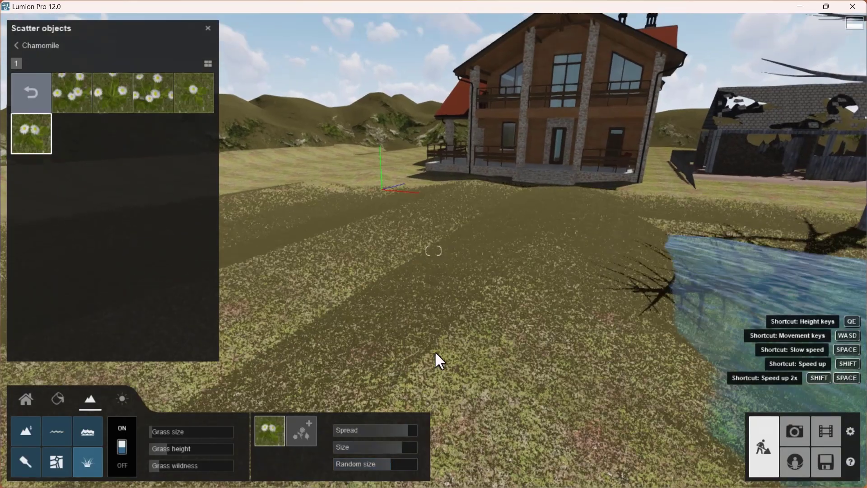
key(e)
key(a)
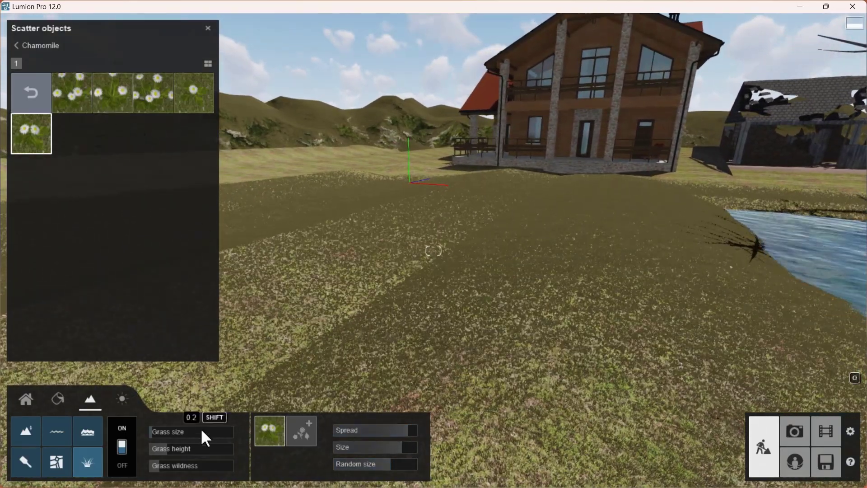
- Add the bright green clover without flowers from the Clovers collection as a second scatter object
click(301, 433)
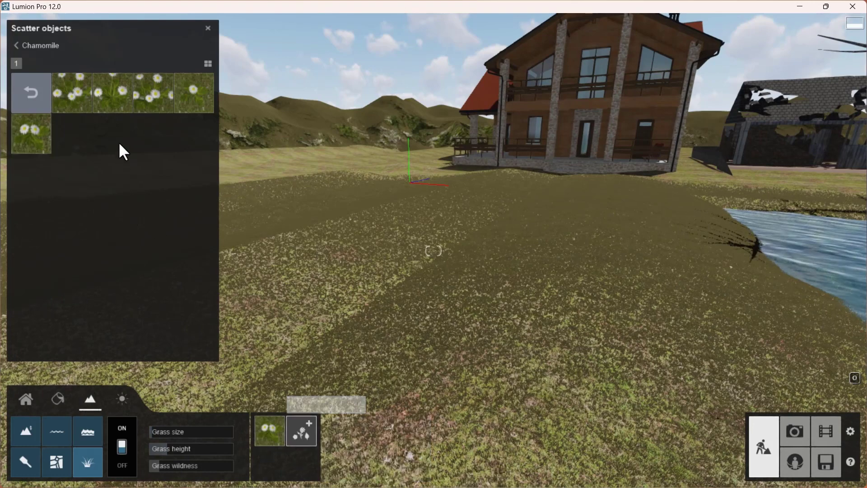
click(33, 91)
click(118, 93)
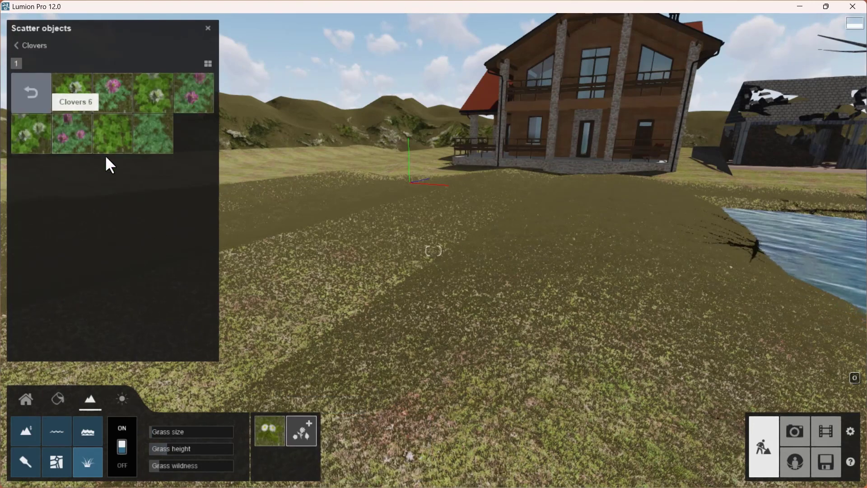
click(111, 129)
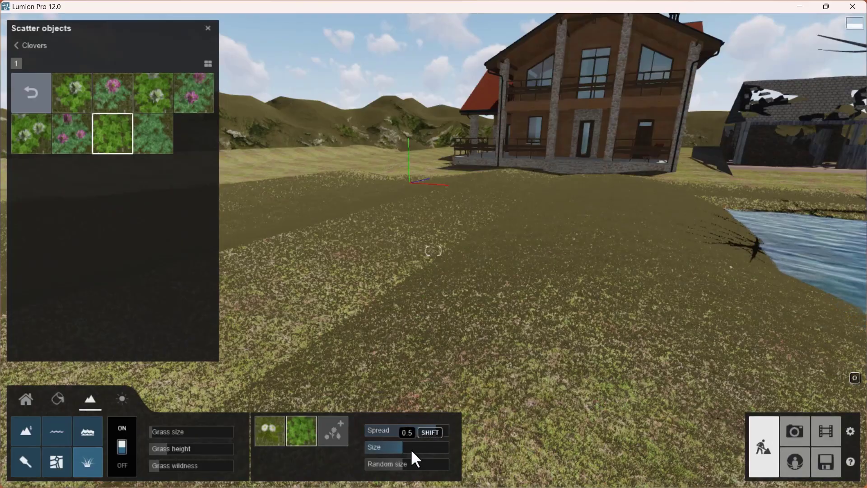
- Increase the bright green clover's size, inspect it around the pond and towards the hills, and set its random size to 0.7
drag(416, 447, 434, 446)
right_drag(437, 403, 468, 413)
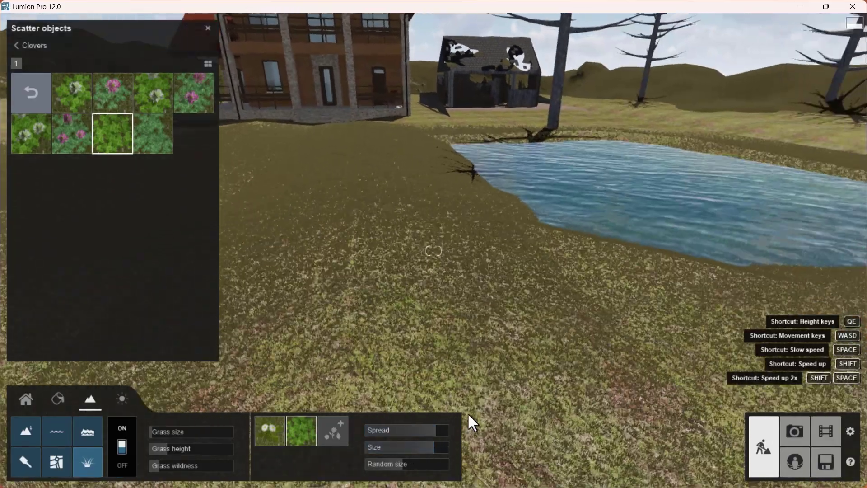
key(s)
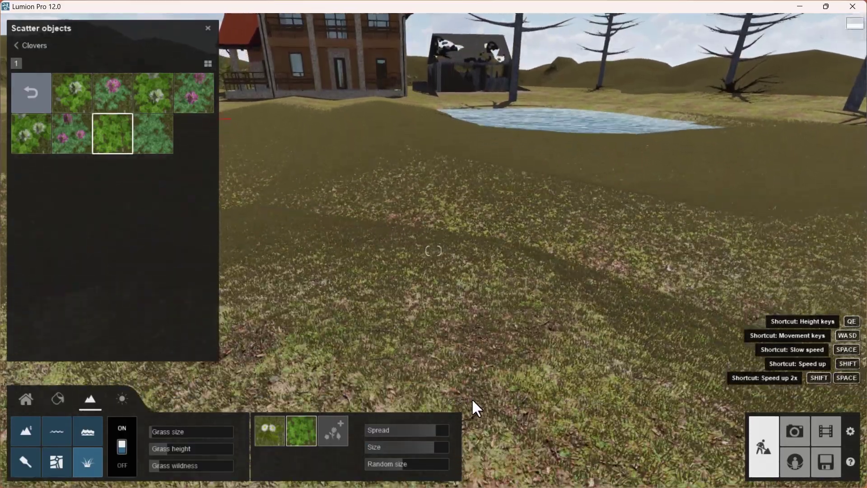
right_drag(473, 399, 418, 378)
right_drag(494, 397, 237, 330)
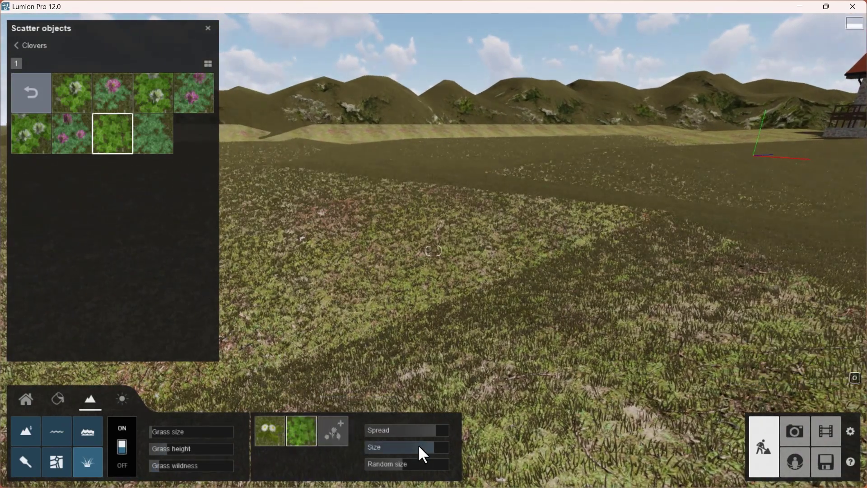
drag(413, 464, 421, 465)
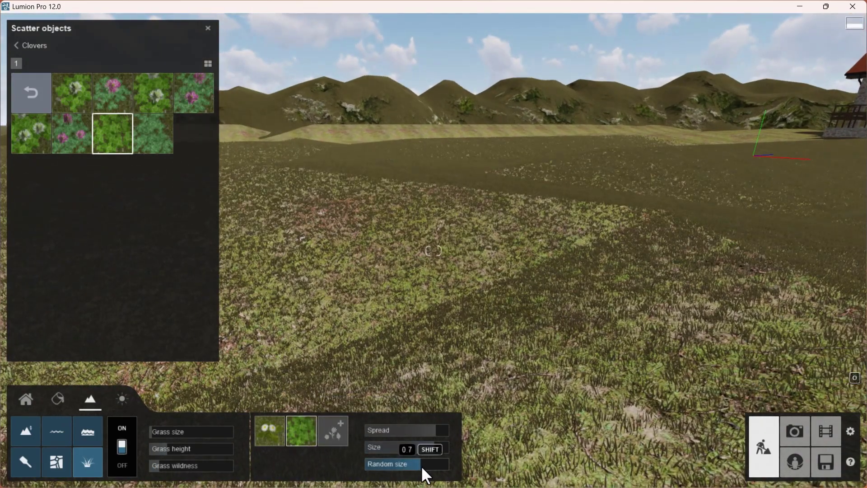
- Add the blue-green clover without flowers and the third yellow Crocus variant as further scatter objects
click(333, 435)
click(153, 132)
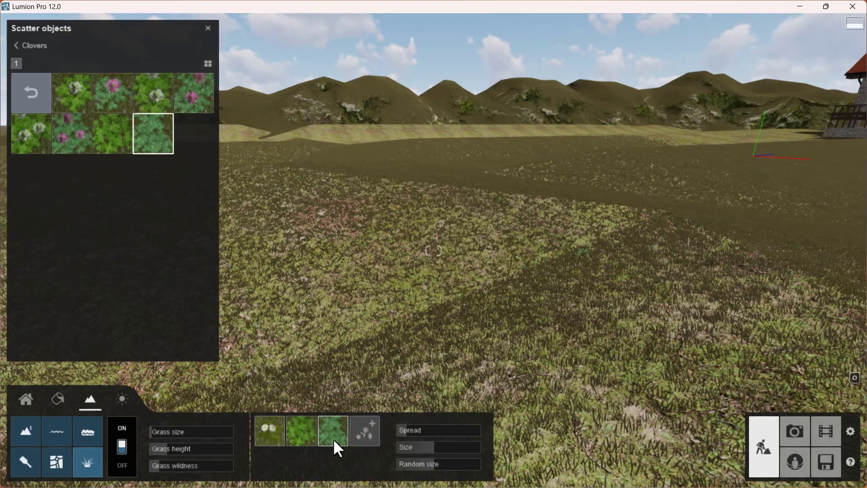
click(376, 435)
click(36, 103)
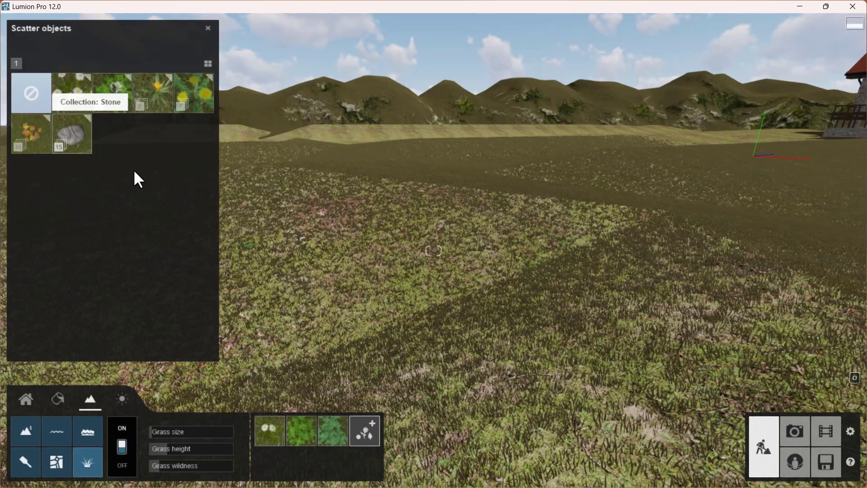
click(79, 143)
click(112, 117)
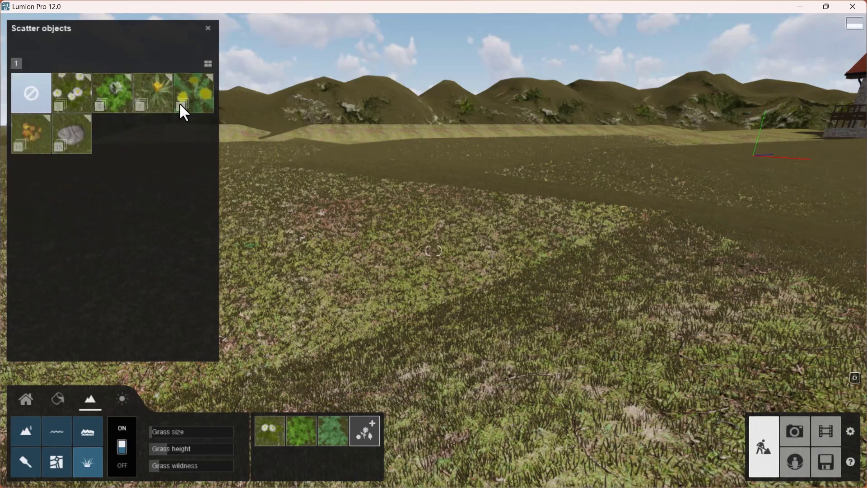
click(155, 93)
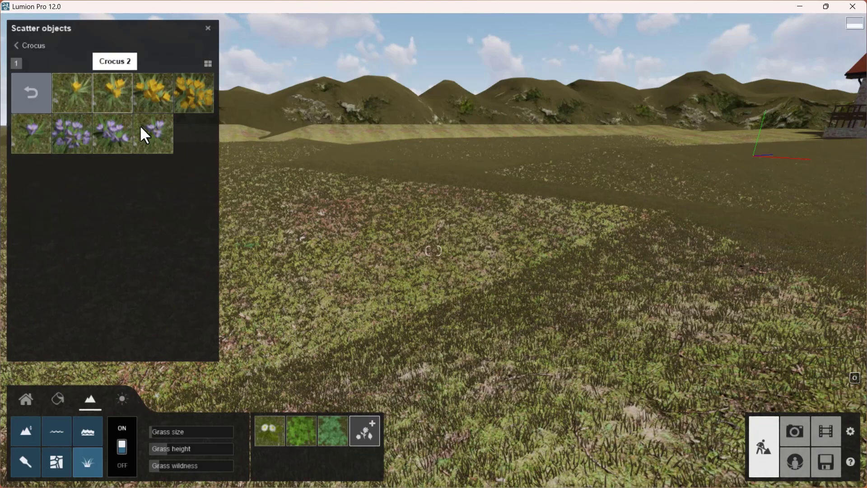
click(163, 96)
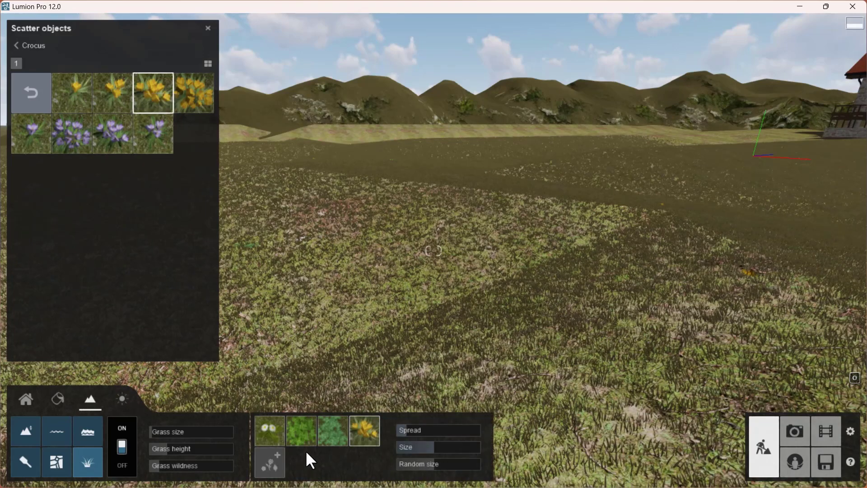
- Increase the yellow crocus's spread moderately and its size to nearly the maximum, and inspect a flower up close
mouse_move(437, 431)
mouse_down()
mouse_move(425, 434)
mouse_move(436, 432)
mouse_up()
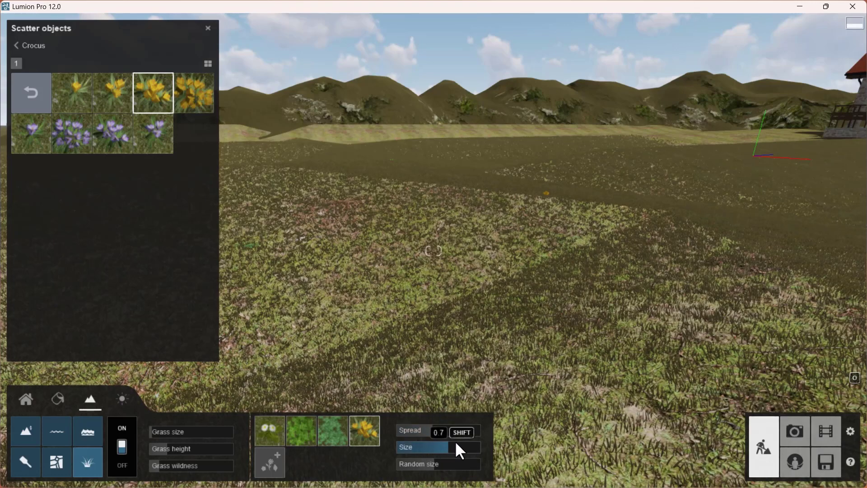
key(w)
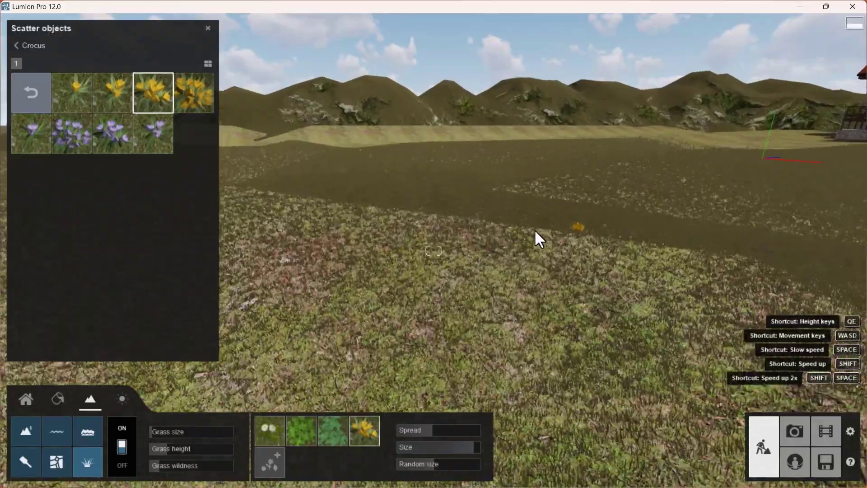
right_drag(536, 231, 572, 293)
key(w)
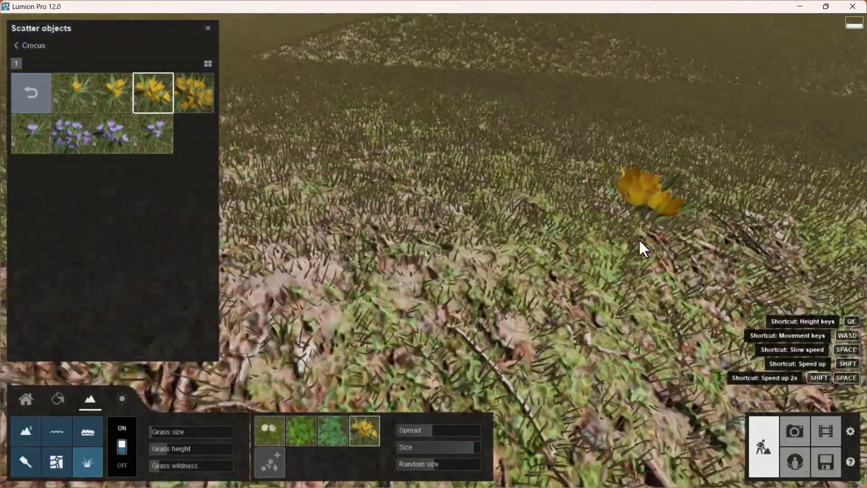
key(w)
right_drag(638, 238, 671, 213)
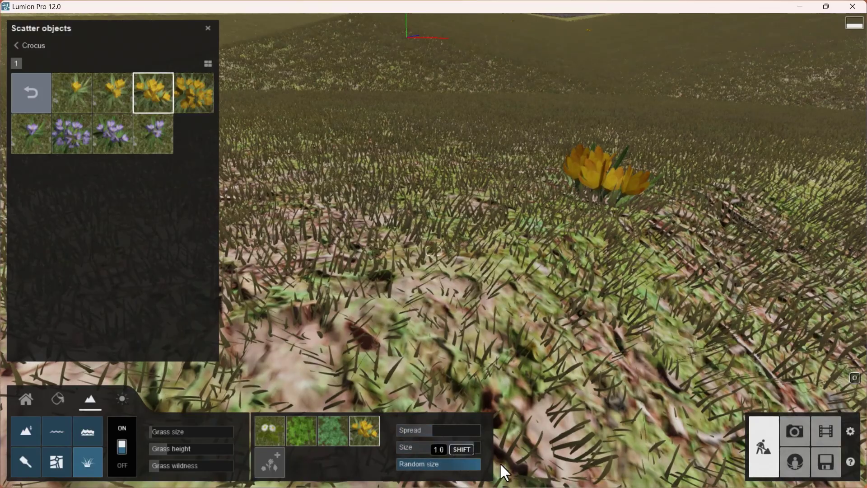
key(s)
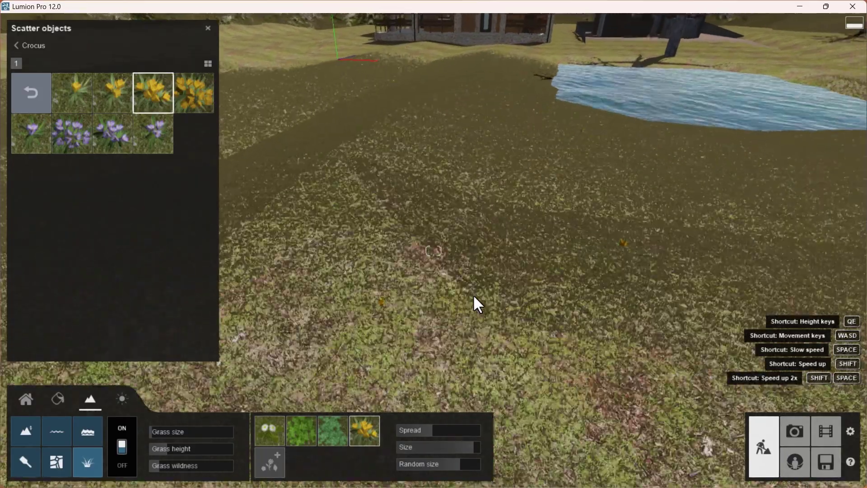
key(s)
right_drag(473, 296, 485, 313)
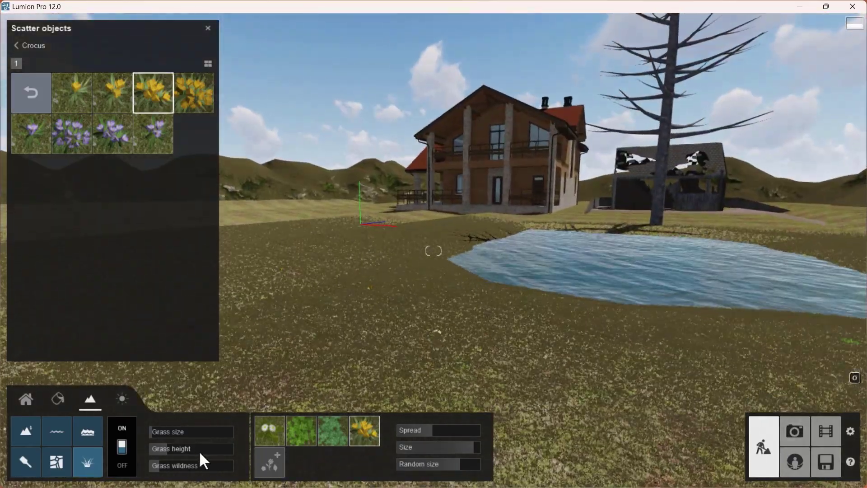
click(24, 433)
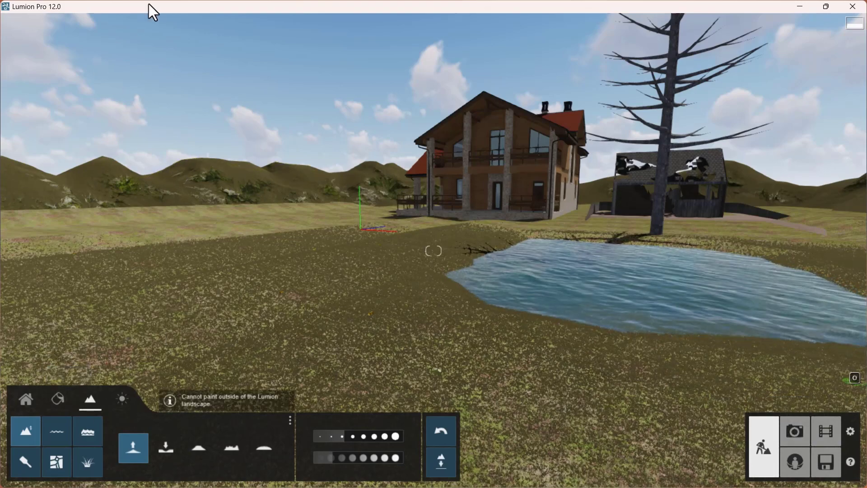
click(25, 399)
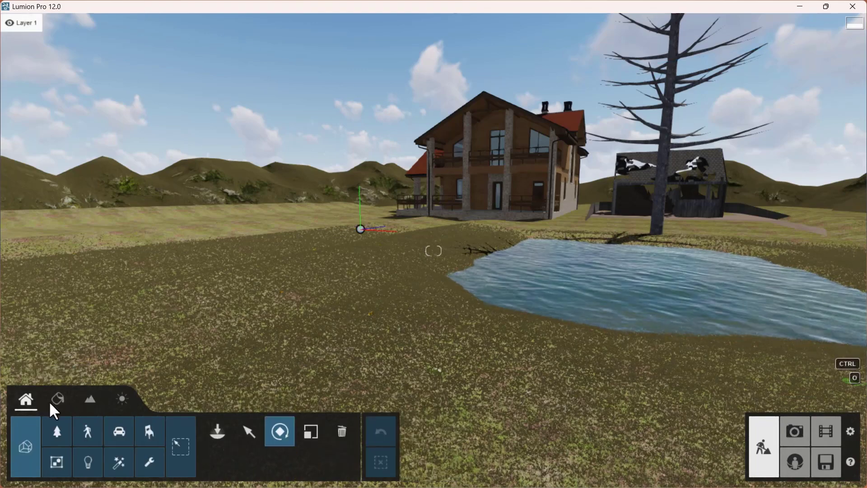
click(62, 398)
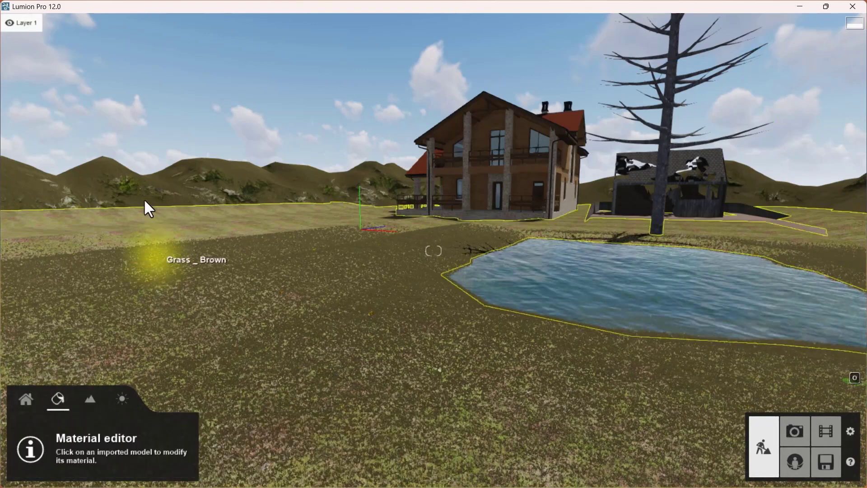
- Make Layer 2 the active layer and rename it TREES
click(25, 398)
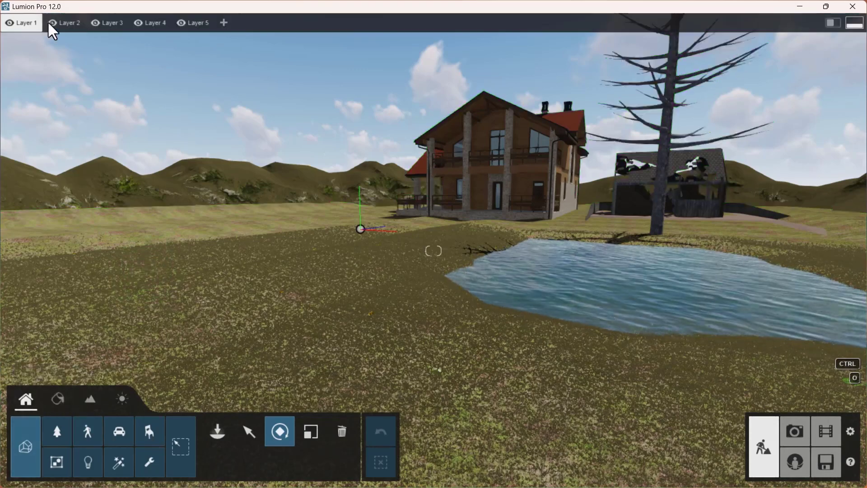
click(66, 21)
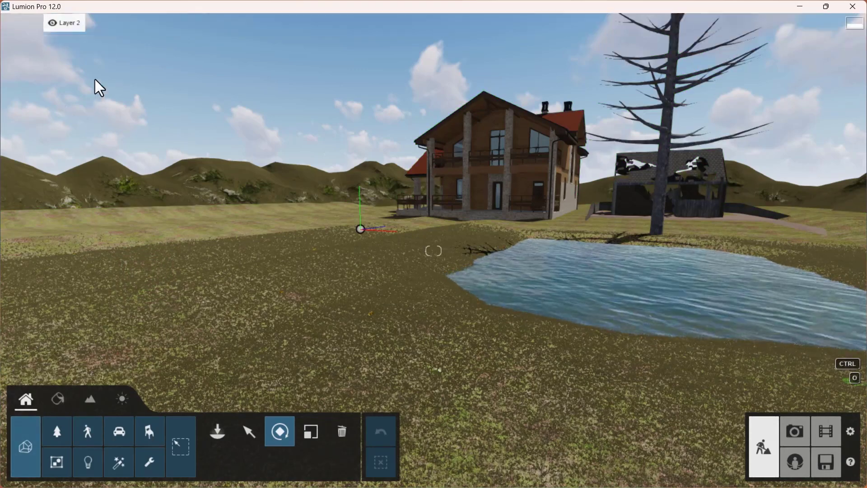
click(62, 22)
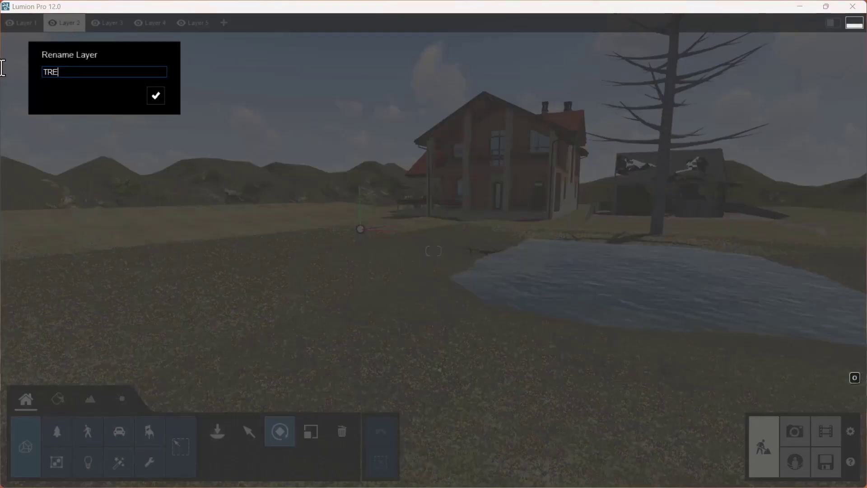
text(TREES)
click(158, 96)
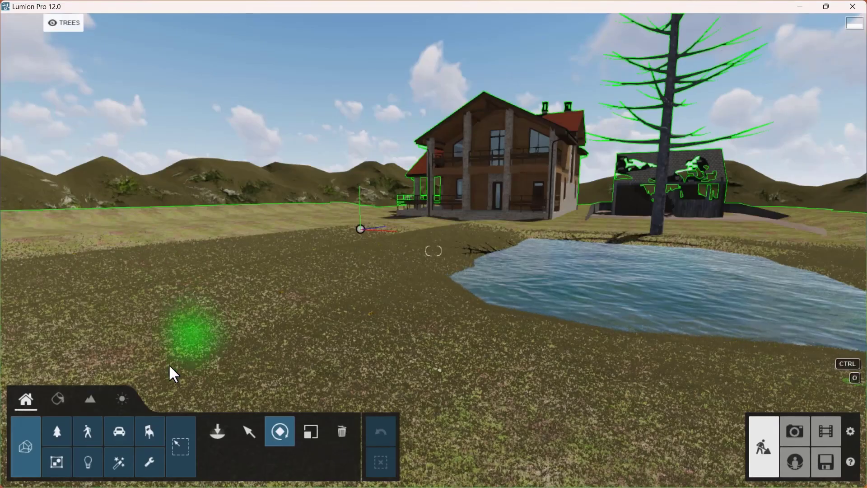
- Choose the AmericanElm2 S2 RT broadleaf tree and try it out on the open grass beside the house
key(q)
key(q)
key(q)
key(w)
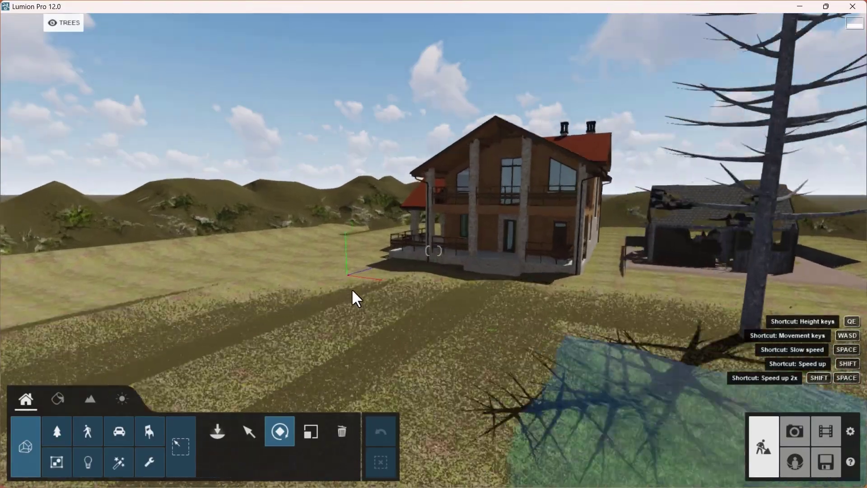
key(a)
key(a)
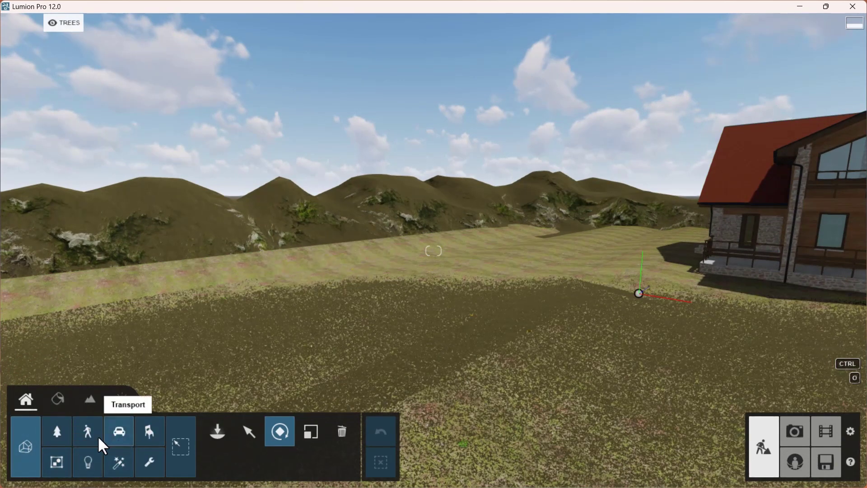
click(51, 438)
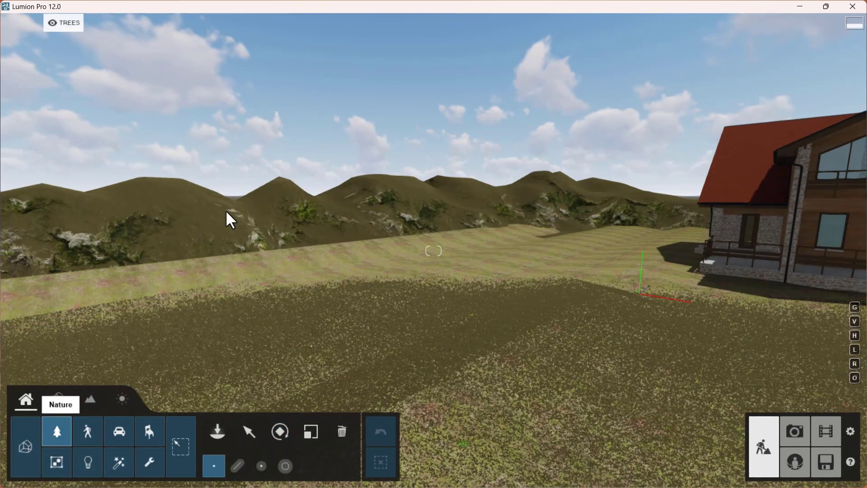
mouse_move(71, 424)
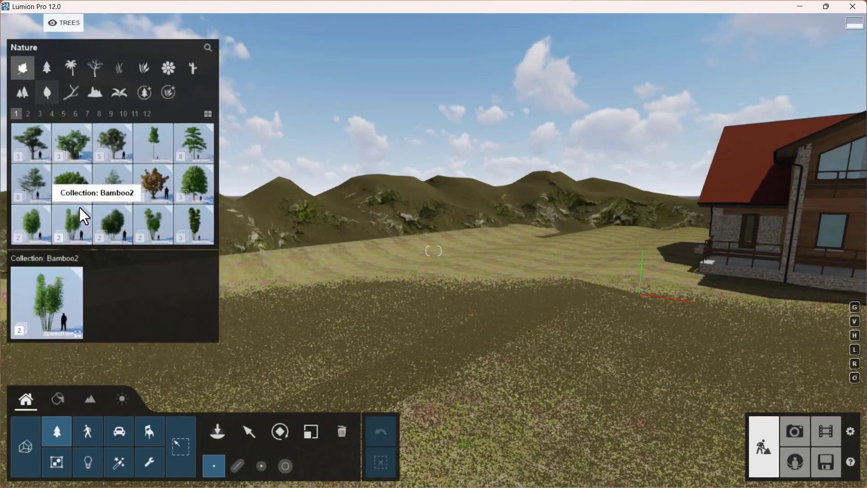
click(72, 187)
click(84, 194)
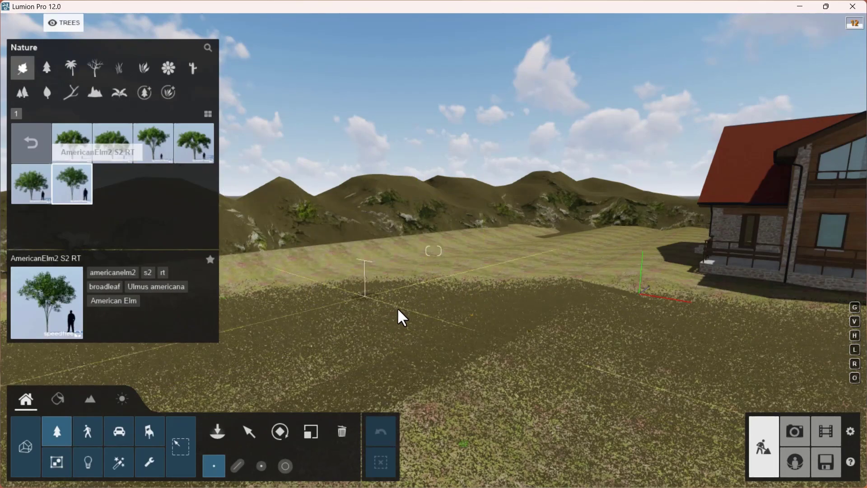
click(367, 296)
- Try out the larger AmericanElm2 L2 RT tree on the grass in front of the hills
right_drag(498, 293, 379, 291)
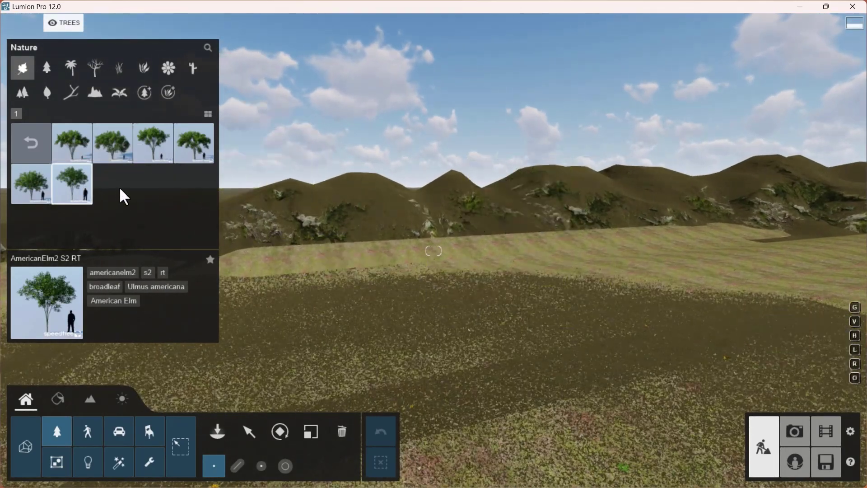
click(117, 151)
click(471, 265)
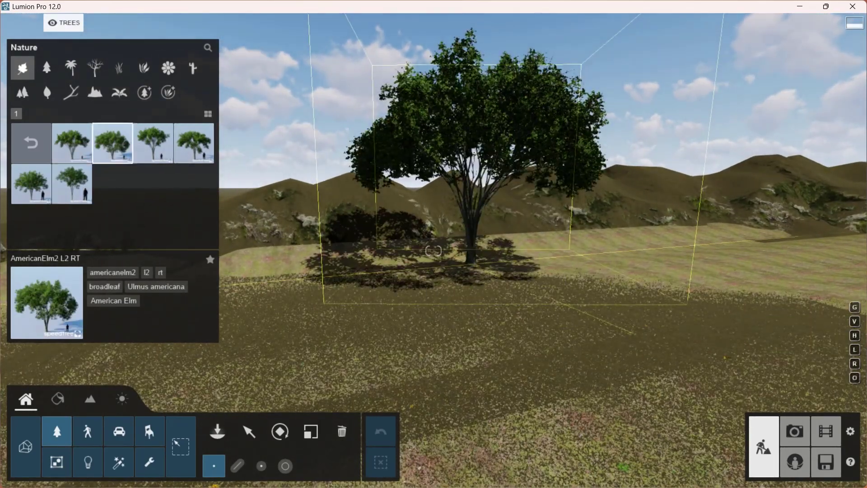
mouse_move(440, 267)
right_down()
mouse_move(521, 265)
mouse_move(450, 259)
right_up()
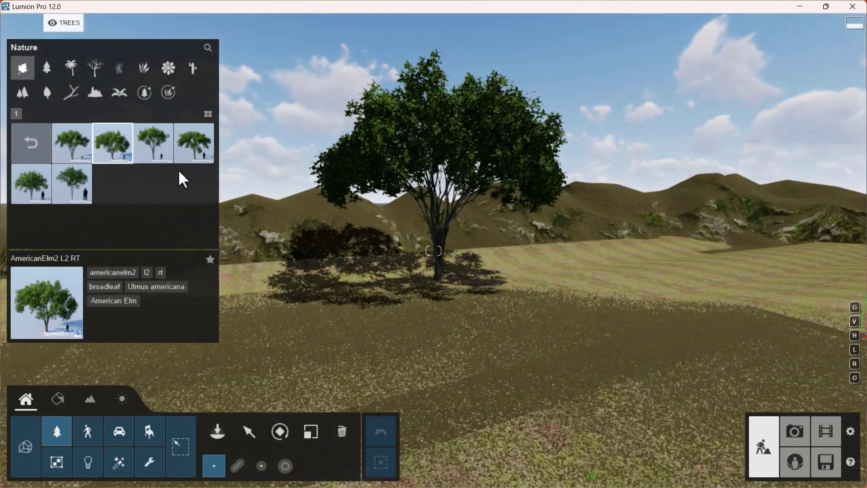
- Browse the broadleaf trees, including the Australian Willow and AfricanOlive collections, and choose Field Maple Medium
click(34, 131)
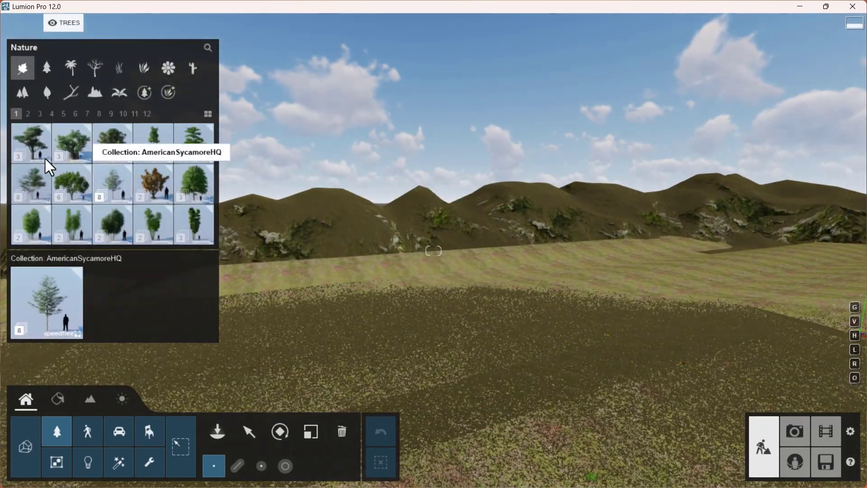
click(198, 193)
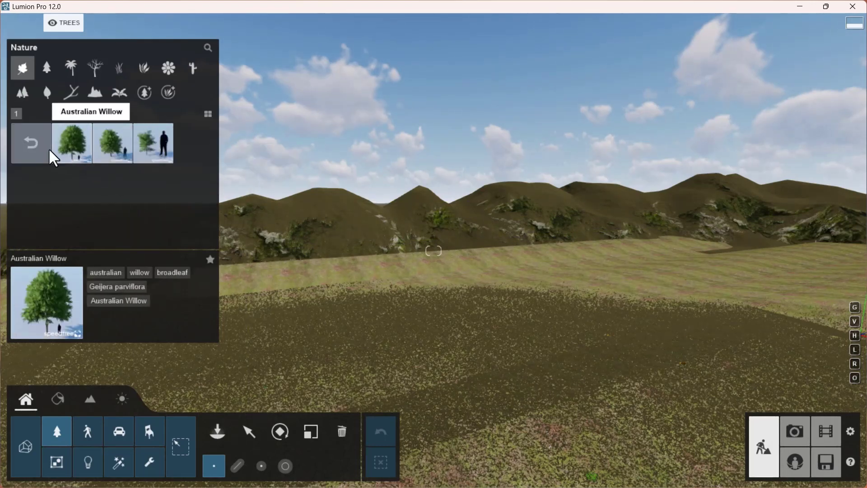
click(30, 141)
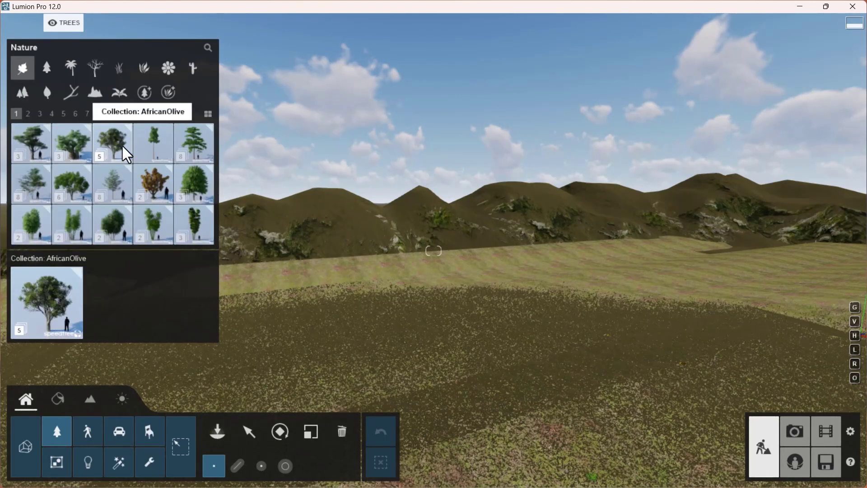
click(120, 152)
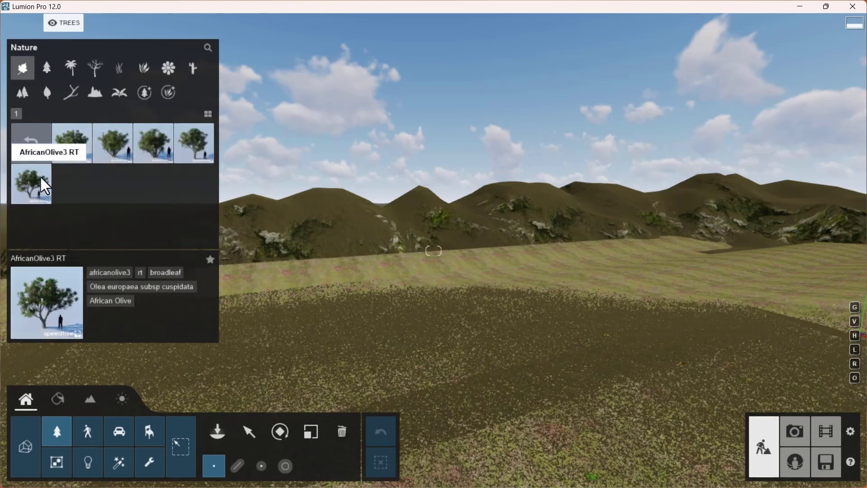
click(31, 142)
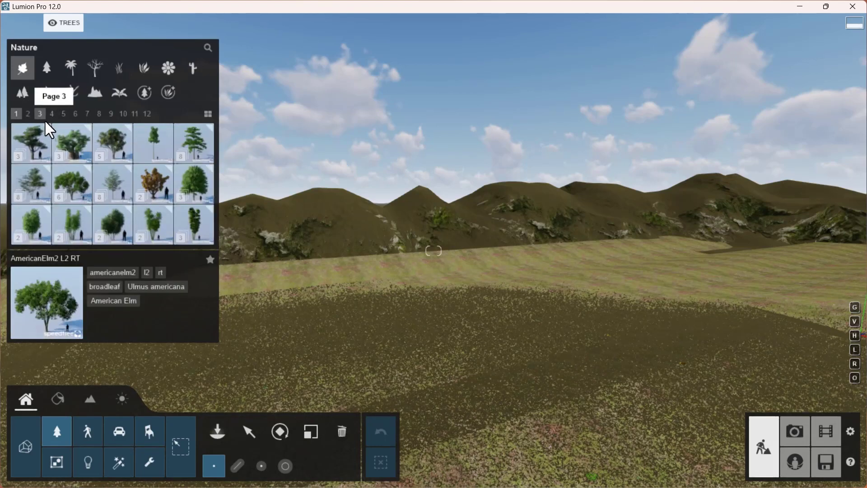
click(28, 114)
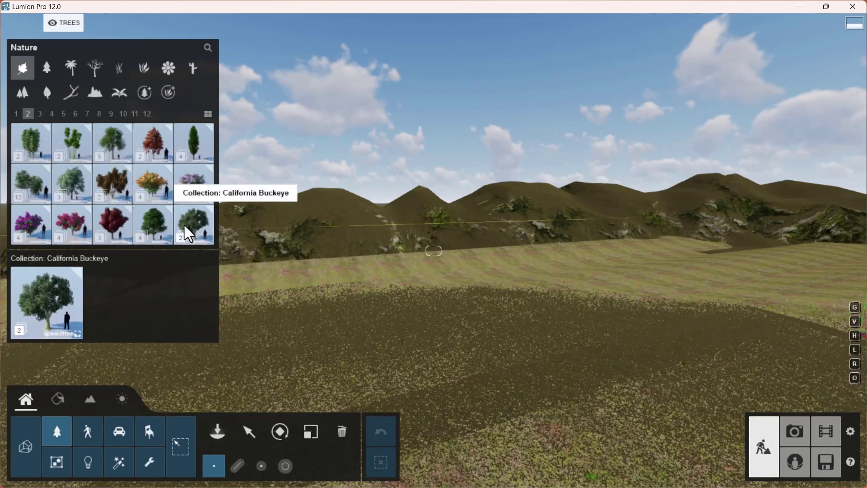
scroll(187, 219, down, 1)
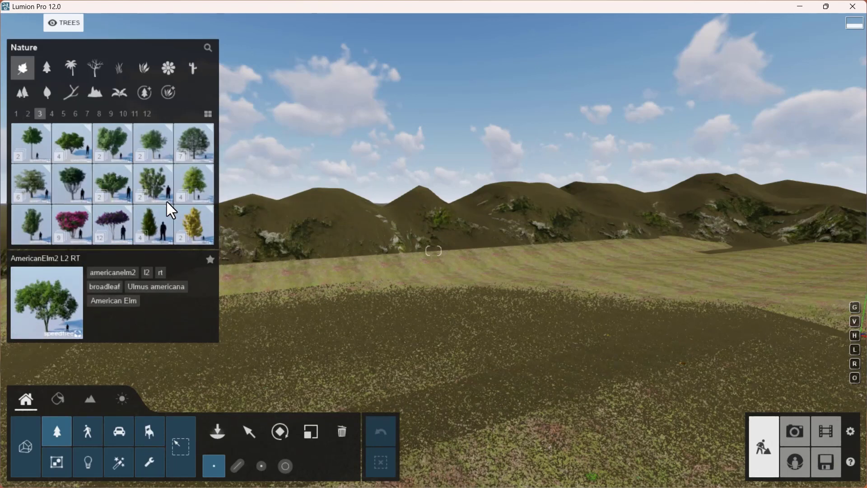
scroll(107, 234, down, 1)
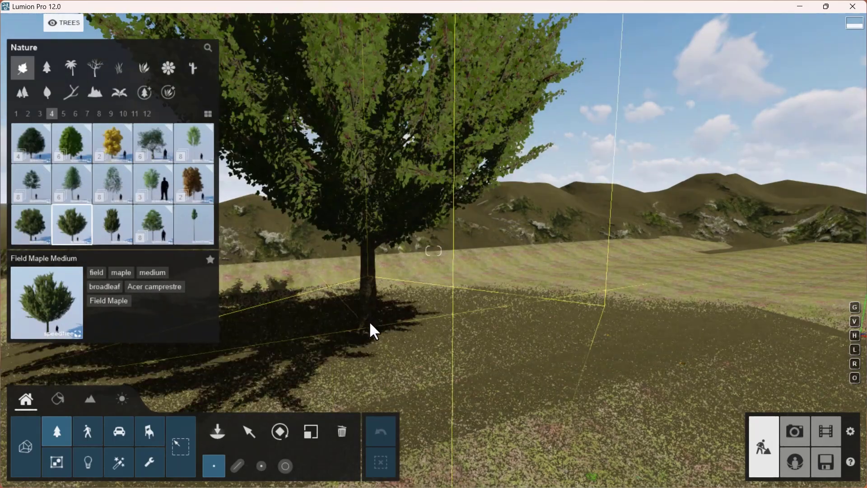
- Try to place a cluster of Field Maple Medium trees with a random arrangement at the foot of the hills
right_drag(372, 330, 451, 329)
right_drag(542, 244, 492, 259)
key(w)
key(s)
right_drag(516, 318, 523, 288)
right_drag(409, 261, 433, 254)
key(w)
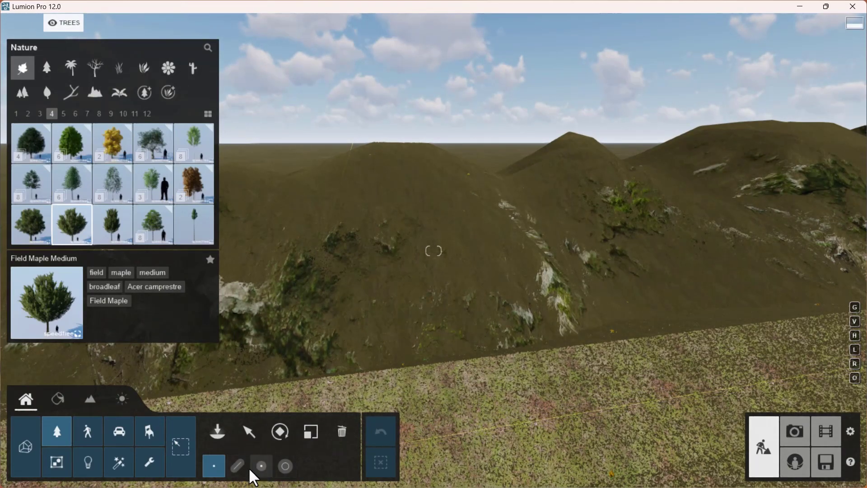
click(262, 466)
key(s)
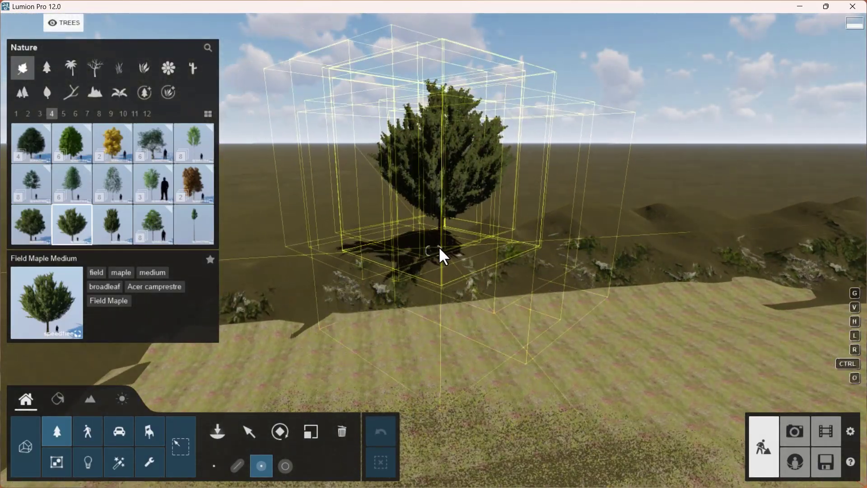
key(r)
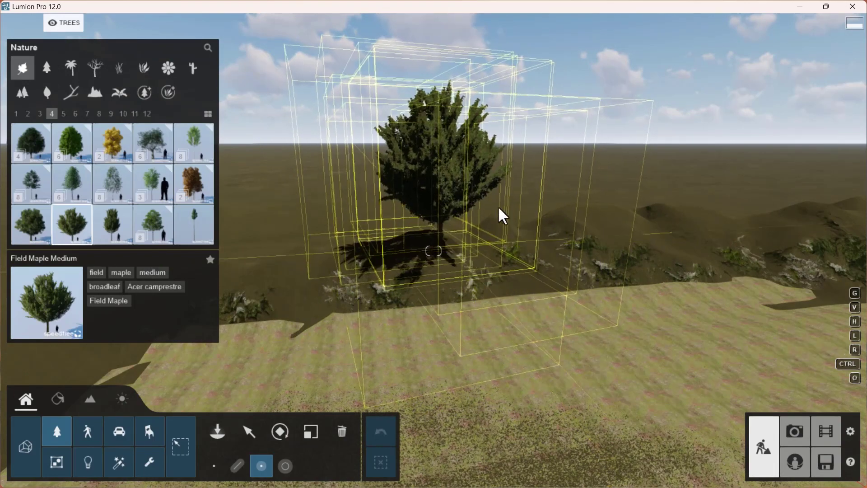
click(280, 301)
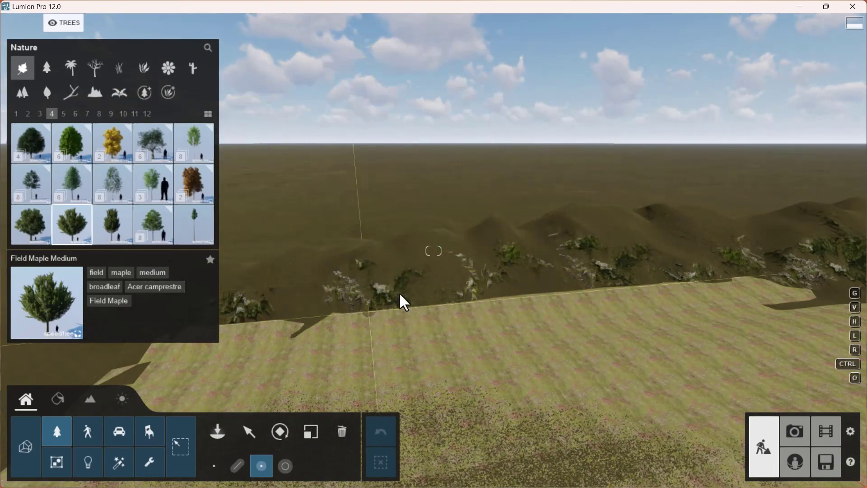
right_drag(401, 300, 392, 283)
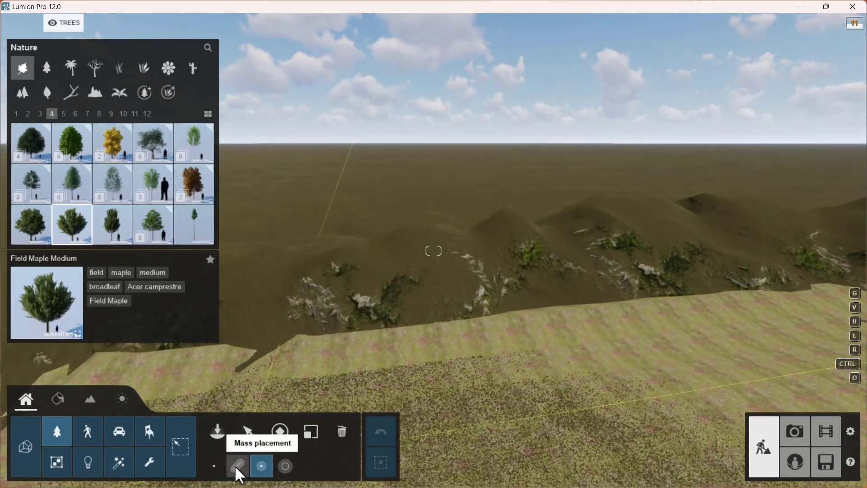
- Mass place a straight row of Field Maple Medium trees along the grass edge at the foot of the hills
click(236, 466)
mouse_move(341, 323)
right_down()
mouse_move(314, 353)
mouse_move(360, 319)
mouse_move(337, 323)
right_up()
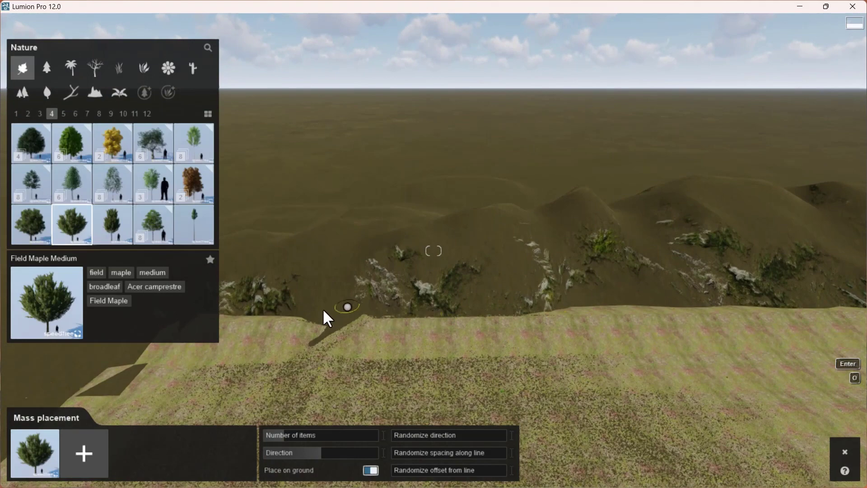
click(266, 313)
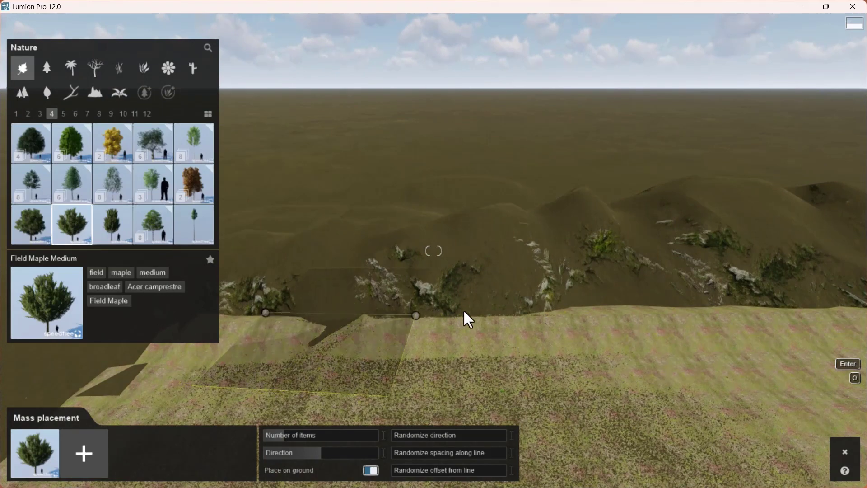
click(582, 302)
key(w)
right_drag(442, 369, 467, 386)
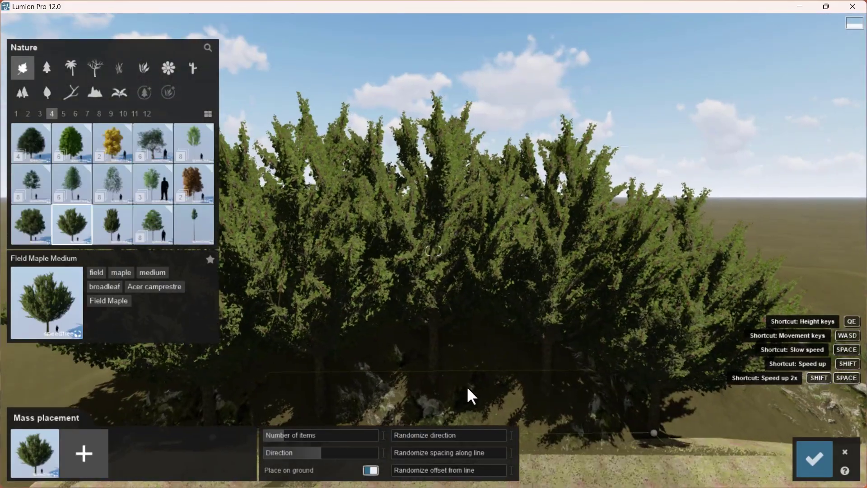
right_drag(588, 366, 601, 402)
key(s)
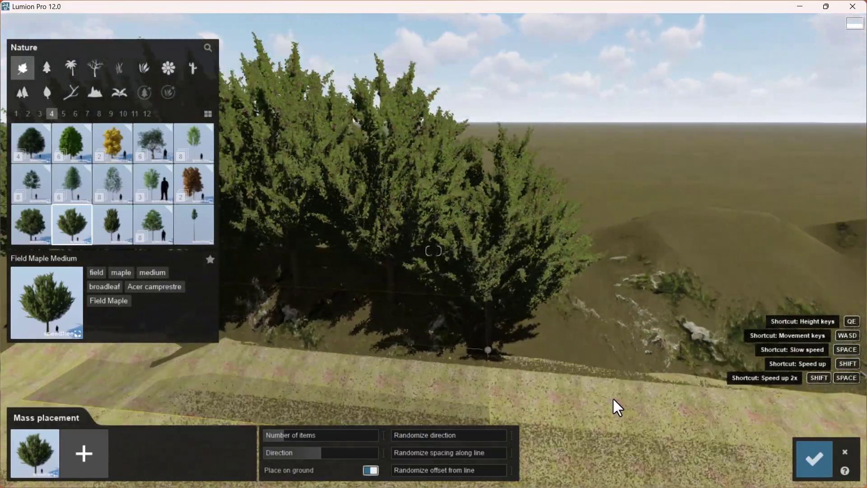
key(q)
key(s)
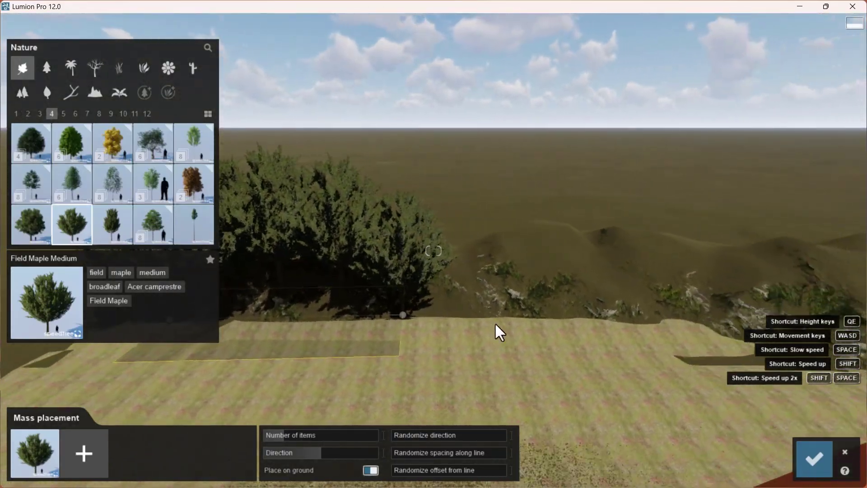
right_drag(495, 321, 627, 288)
key(w)
key(w)
right_drag(456, 362, 521, 338)
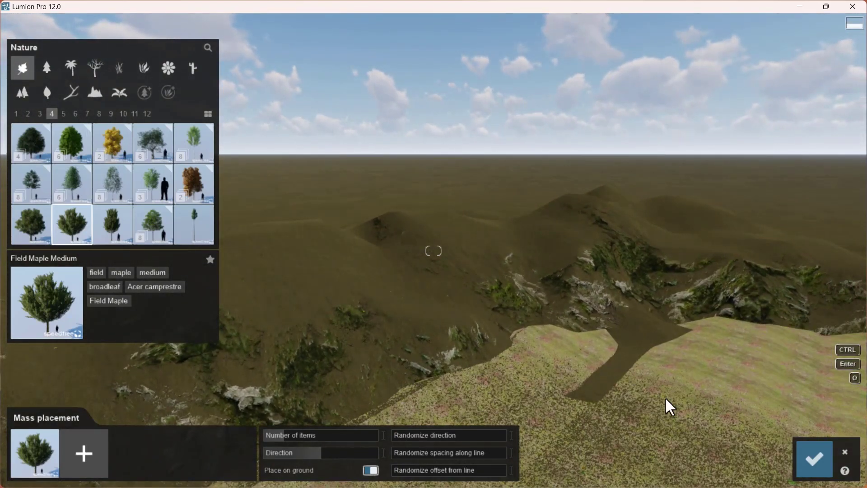
click(799, 450)
- Start another mass placement with two Field Maple Medium entries, removing the extra third entry
right_drag(312, 402, 246, 478)
click(238, 465)
mouse_move(443, 379)
right_down()
mouse_move(460, 404)
mouse_move(455, 364)
right_up()
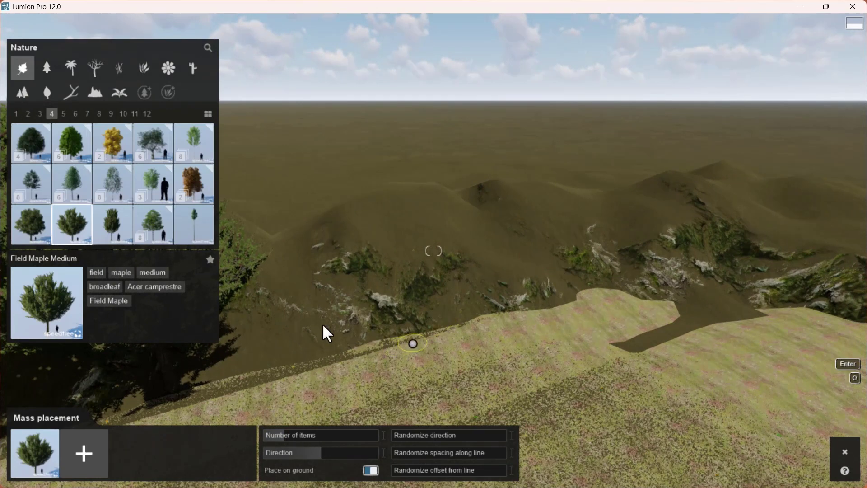
click(85, 457)
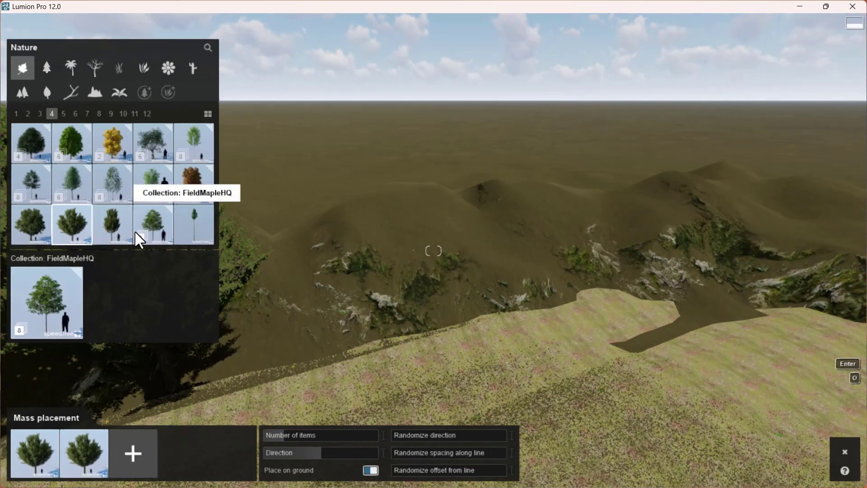
click(33, 225)
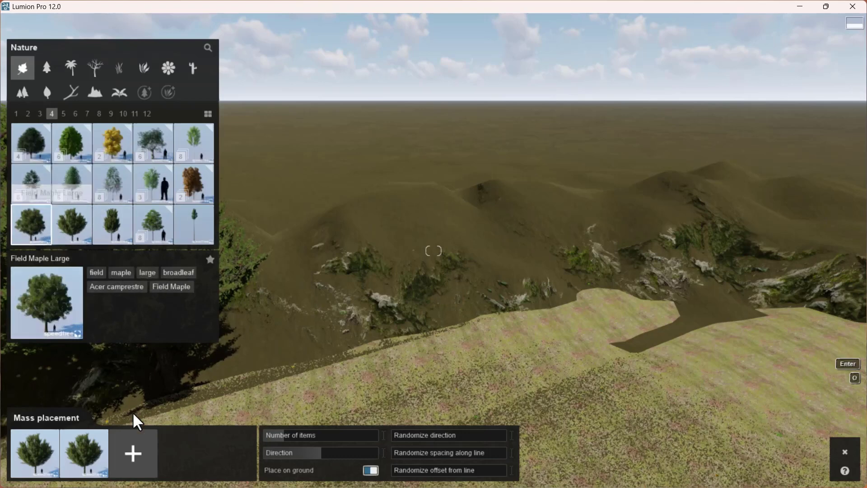
click(71, 224)
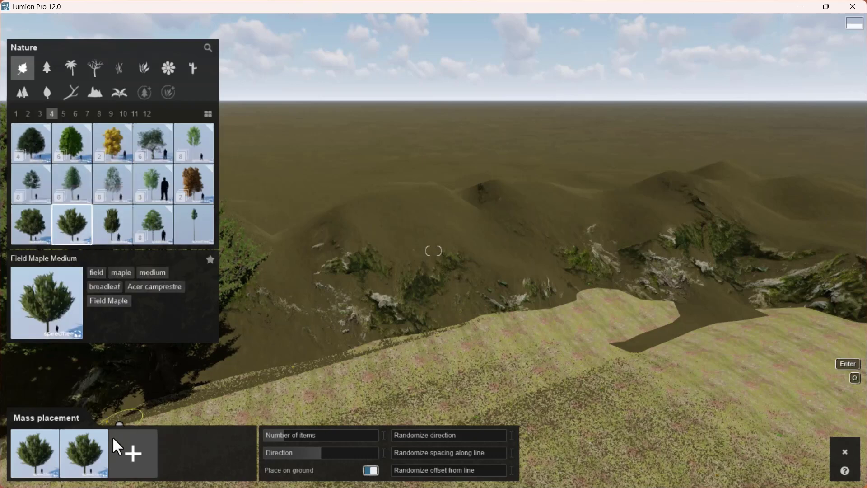
click(128, 465)
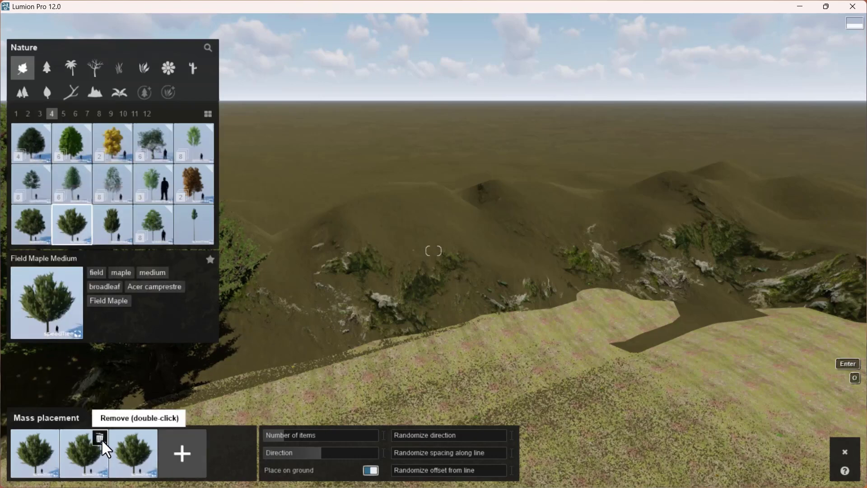
right_drag(295, 364, 297, 385)
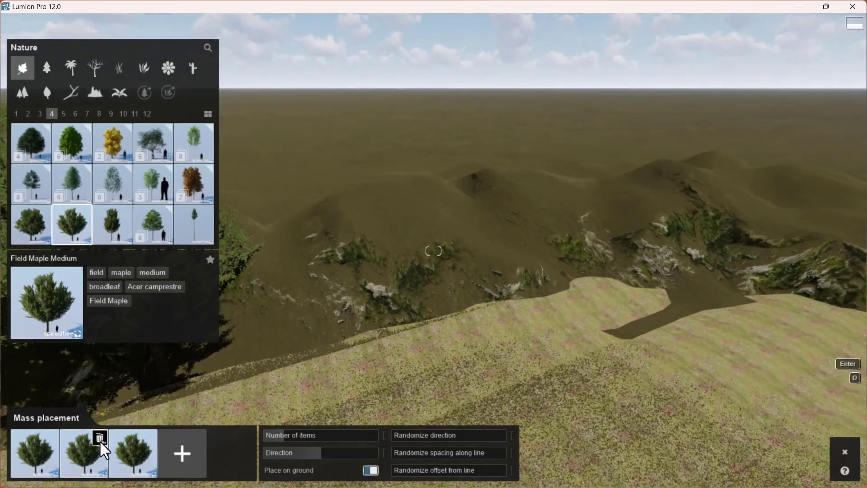
double_click(100, 441)
- Mass place the Field Maple Medium trees along a bent three-point line that follows the grass edge around the corner
right_drag(348, 389, 288, 359)
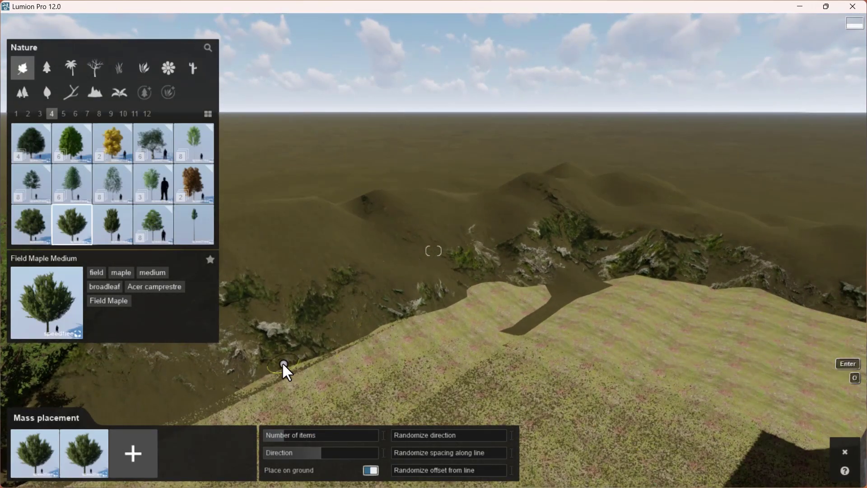
click(281, 371)
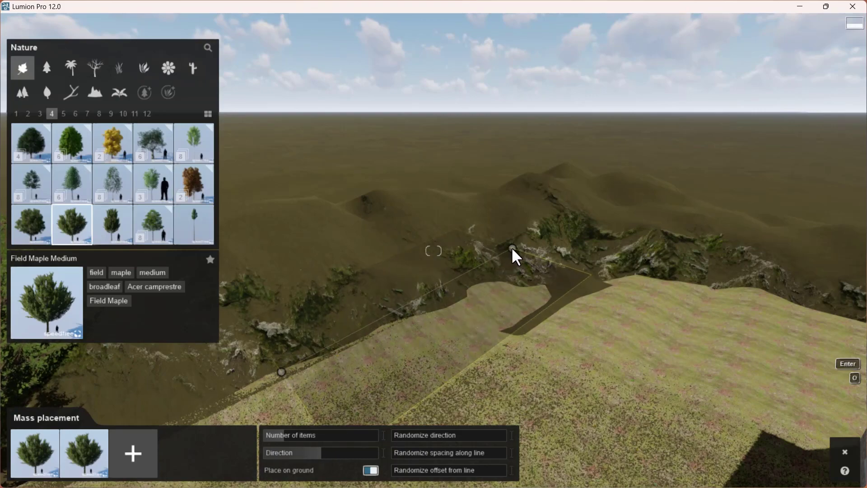
click(520, 242)
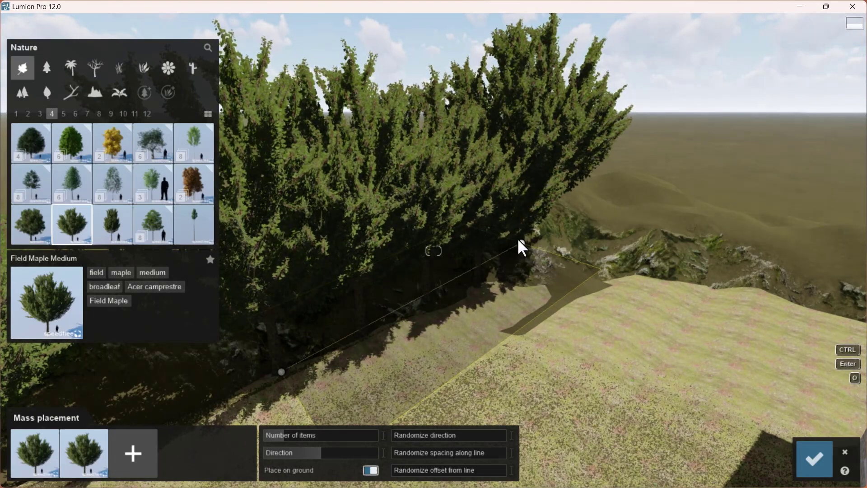
key(ctrl)
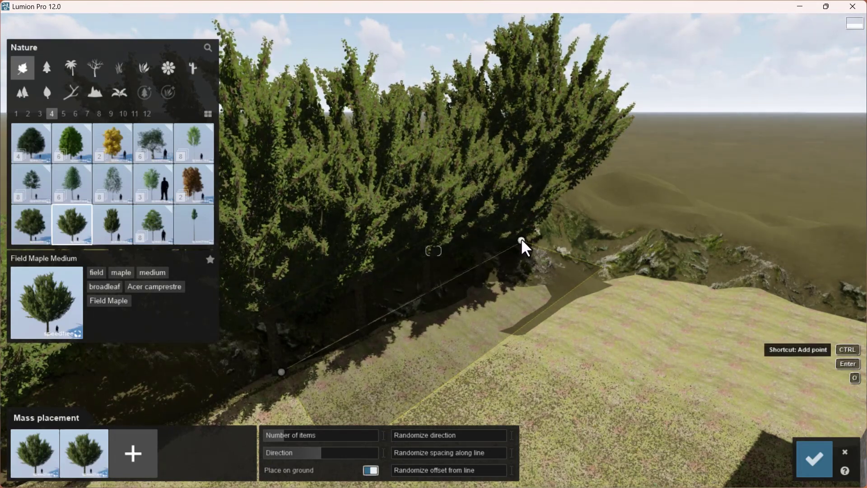
ctrl+click(801, 294)
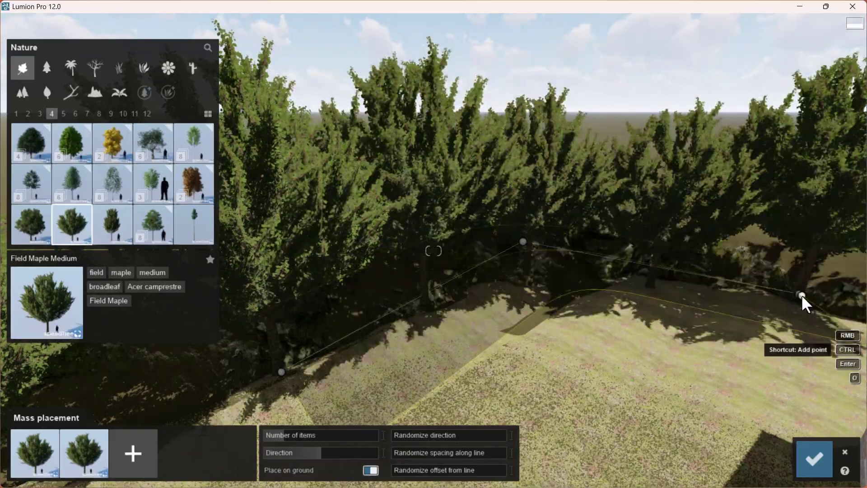
right_drag(707, 296, 768, 280)
right_drag(497, 302, 185, 342)
key(w)
key(s)
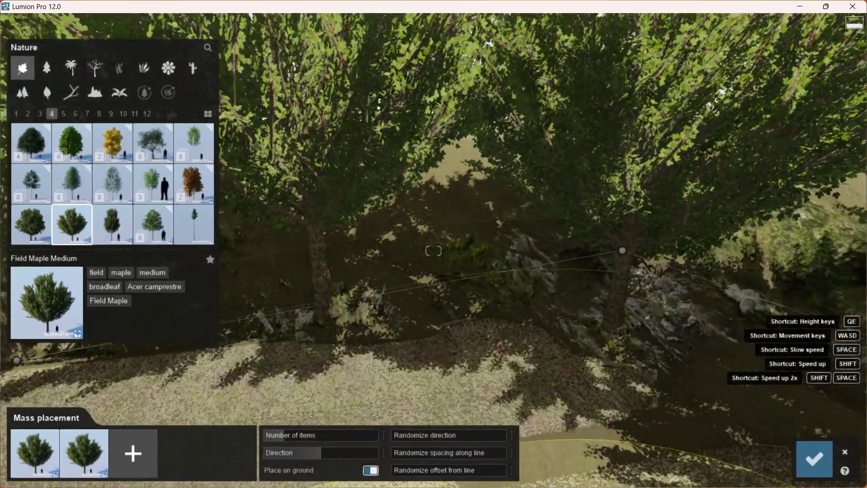
right_drag(484, 339, 467, 324)
key(s)
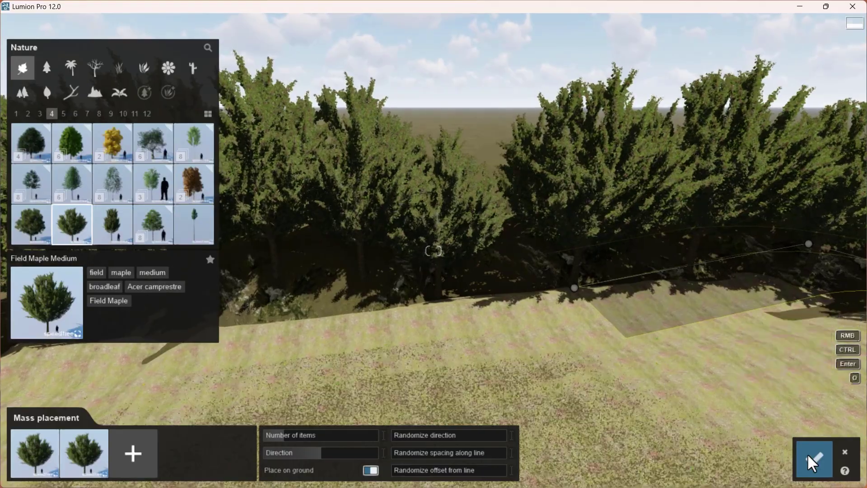
click(807, 453)
- Place a single FloodedGum RT tree at the grass edge in front of the maple row
key(w)
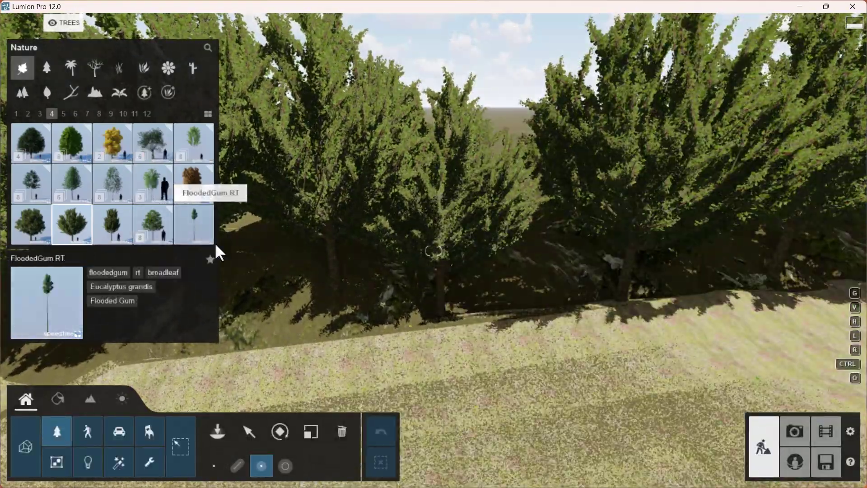
click(202, 217)
key(w)
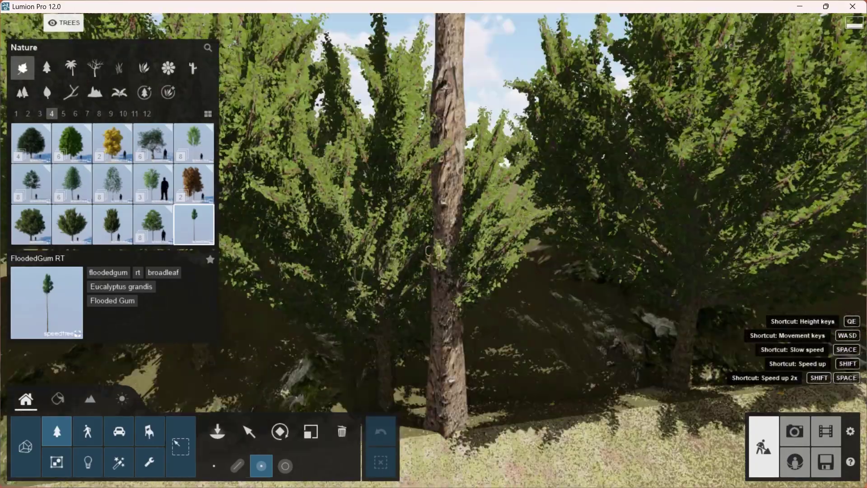
mouse_move(505, 331)
right_down()
mouse_move(505, 243)
mouse_move(506, 332)
right_up()
key(s)
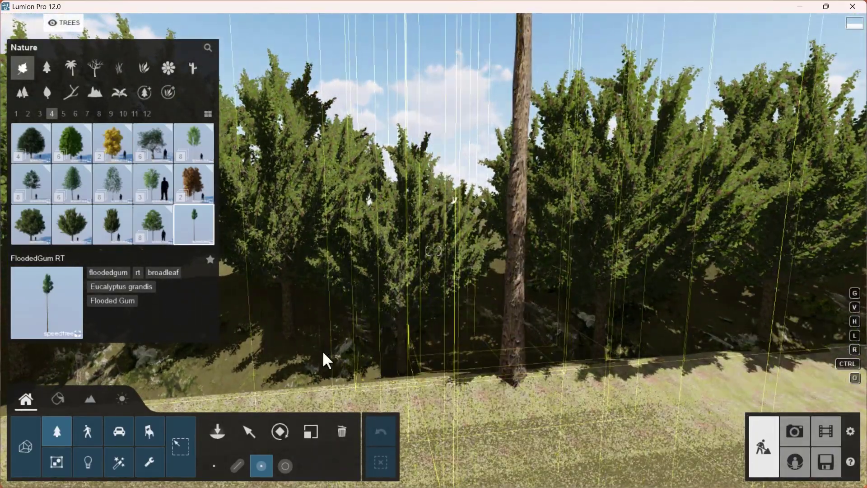
click(212, 468)
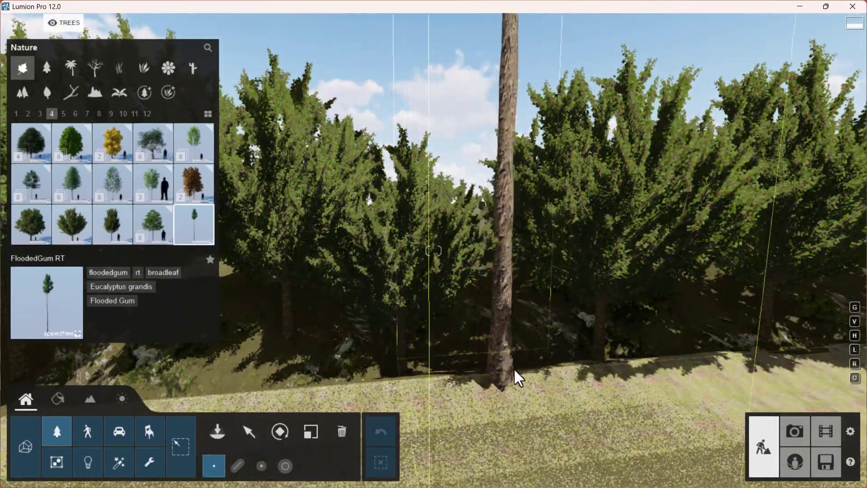
click(499, 370)
click(510, 412)
right_drag(511, 412, 396, 414)
click(381, 431)
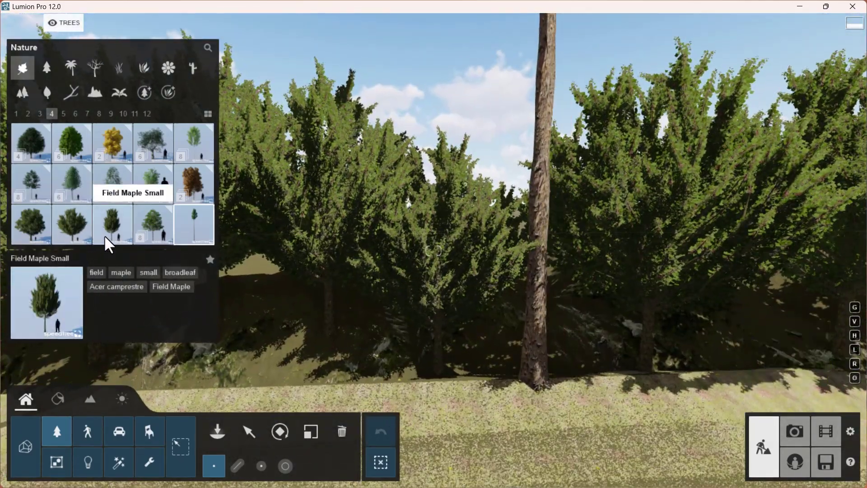
- Browse the broadleaf tree collections, including Eagleston Savannah Holly, FieldMapleHQ and HoneyMesquite, for another species
click(39, 114)
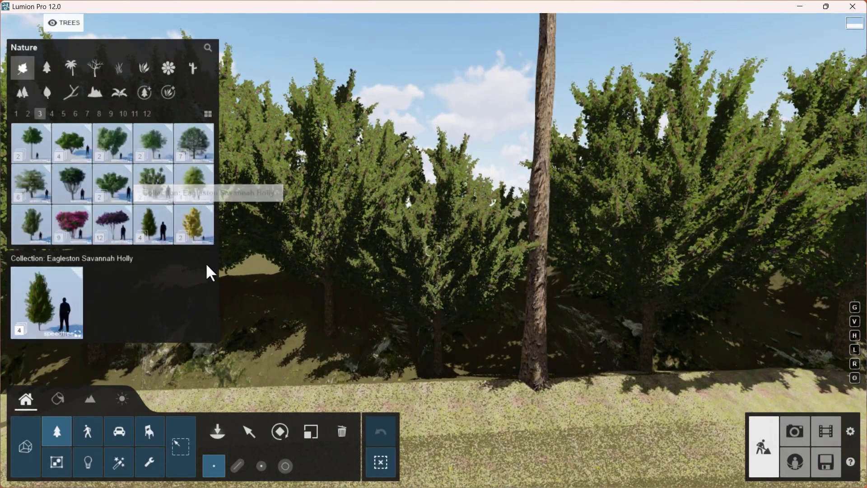
click(153, 225)
click(31, 144)
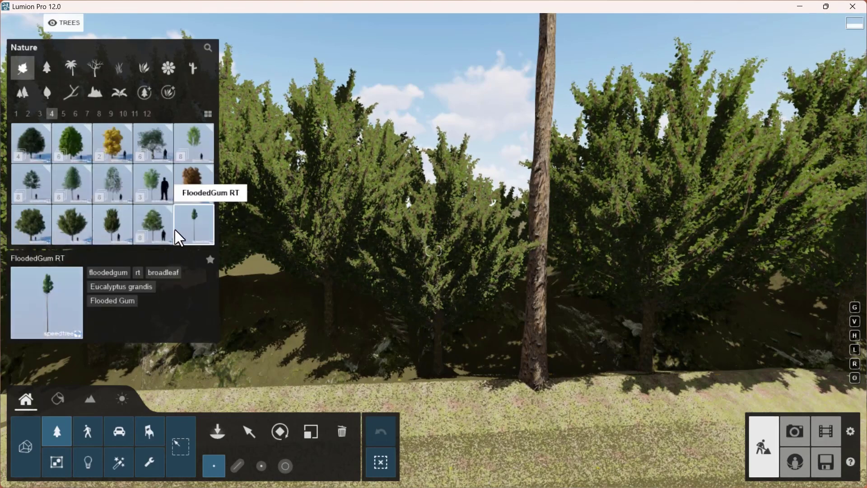
click(158, 227)
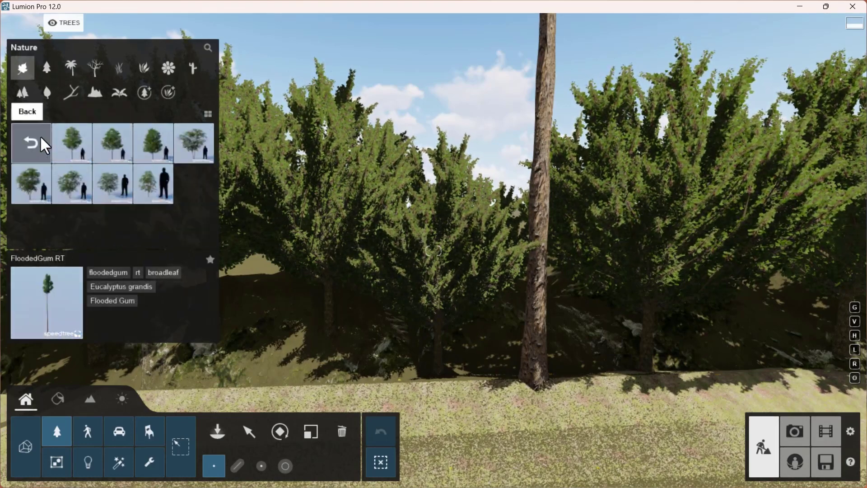
click(135, 144)
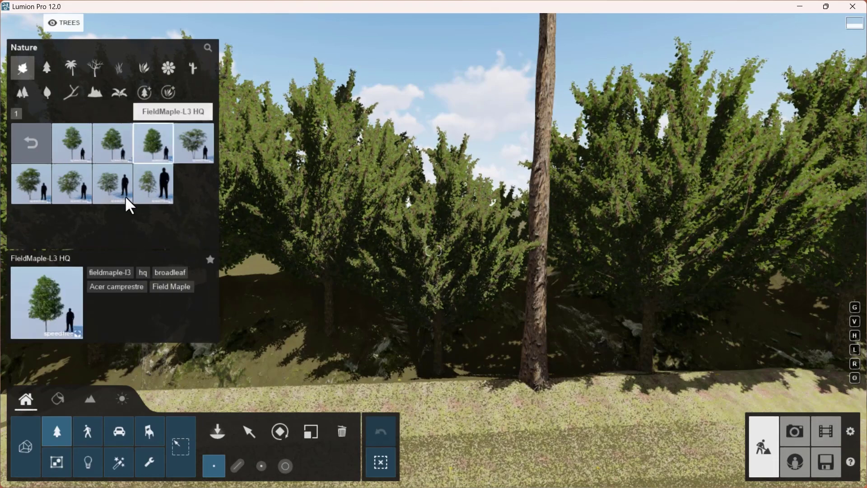
click(33, 146)
scroll(113, 223, down, 1)
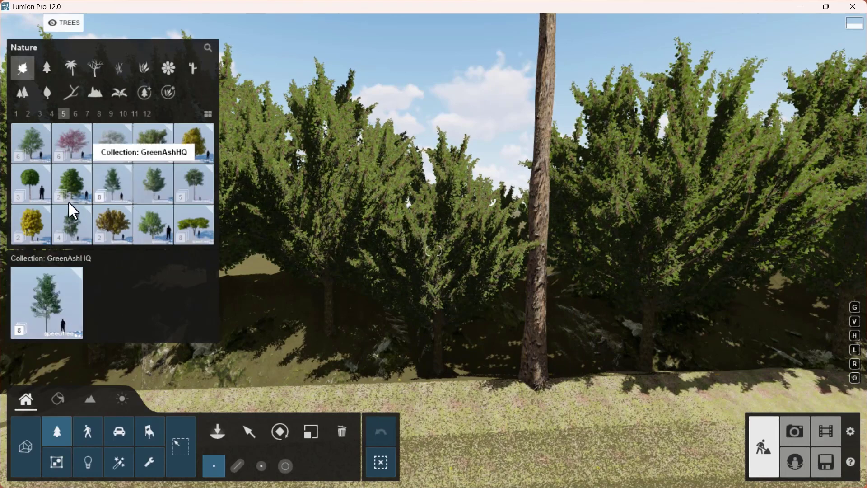
click(200, 226)
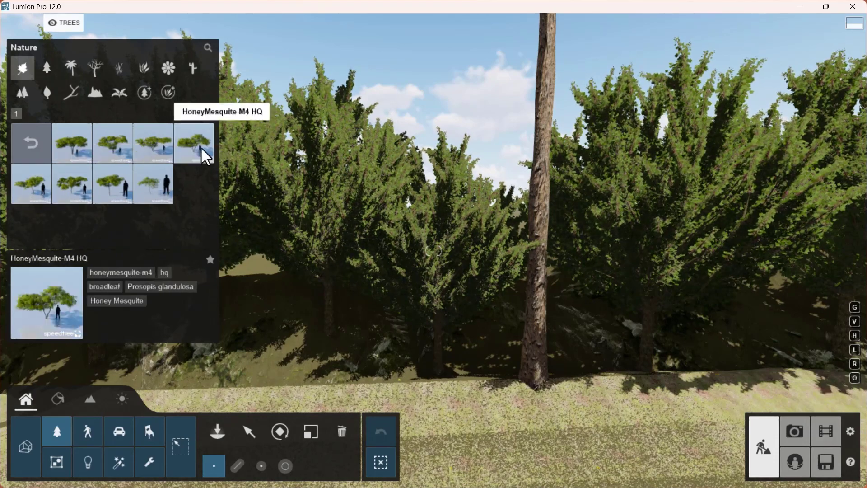
click(201, 146)
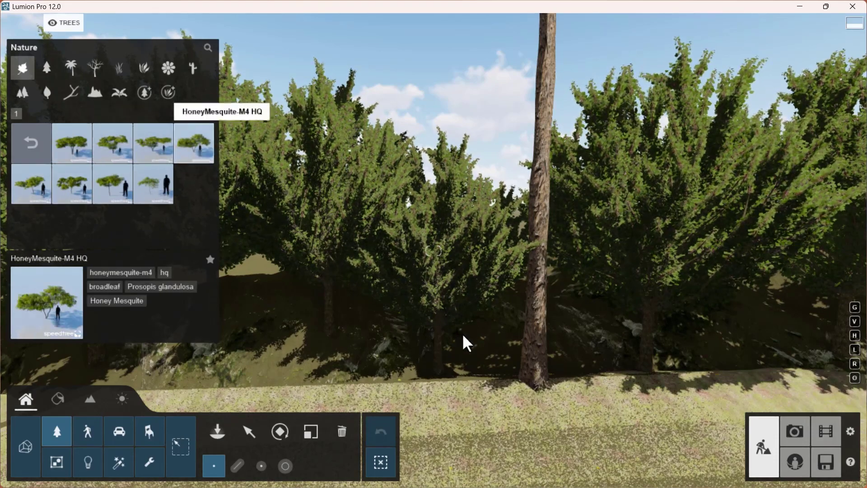
click(32, 143)
scroll(163, 220, down, 1)
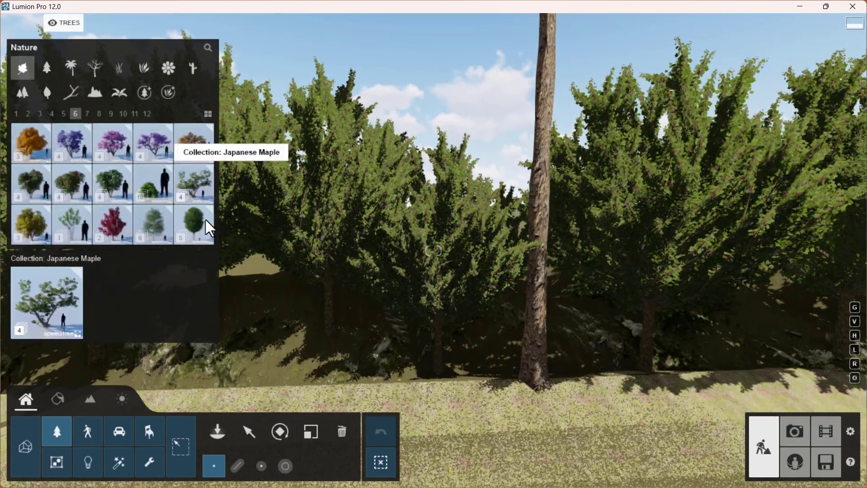
- Choose JapaneseMapleHero RT from the Japanese Maple collection and place two trees on the grass beside the flooded gum
click(199, 187)
click(194, 146)
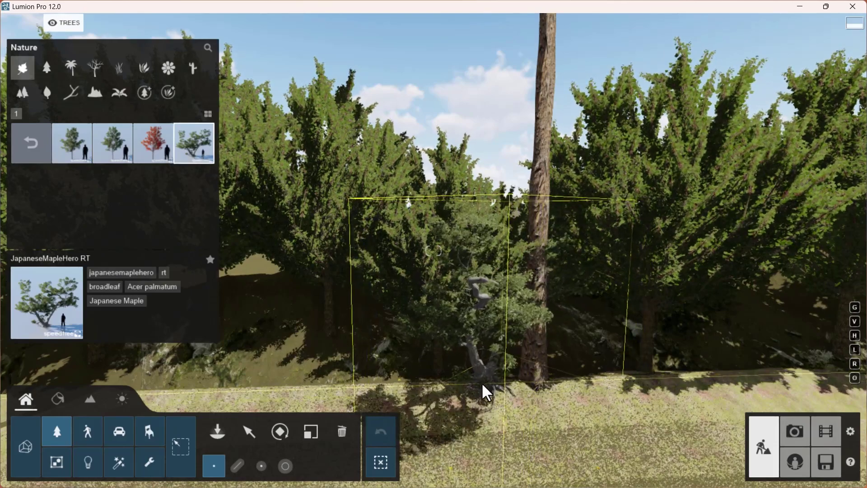
click(481, 386)
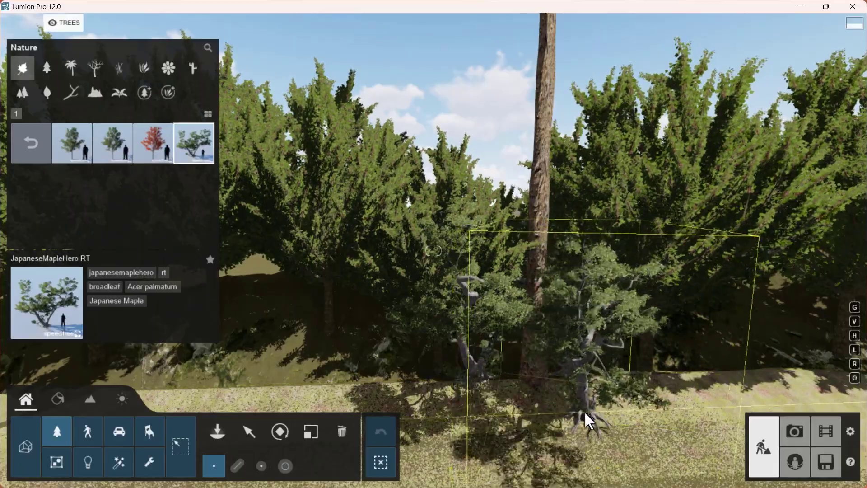
click(602, 412)
key(w)
right_drag(612, 421, 451, 319)
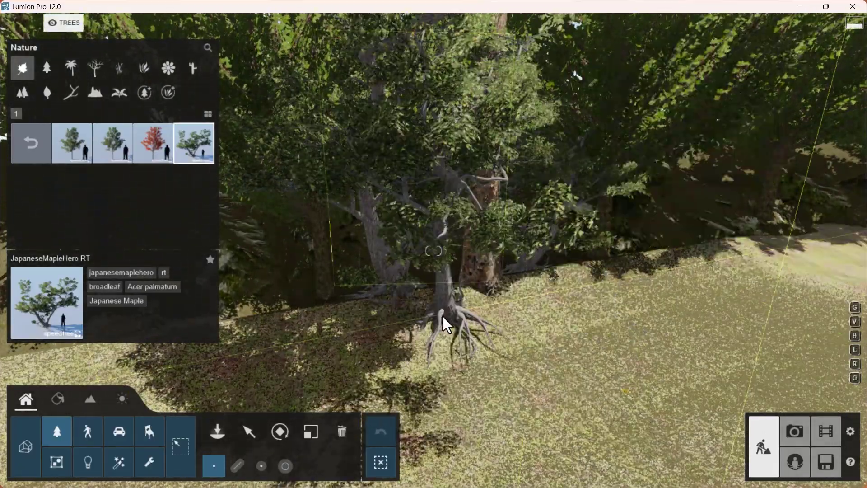
- Place two more JapaneseMapleHero RT trees on the grass in front of the maple row
click(430, 319)
click(586, 314)
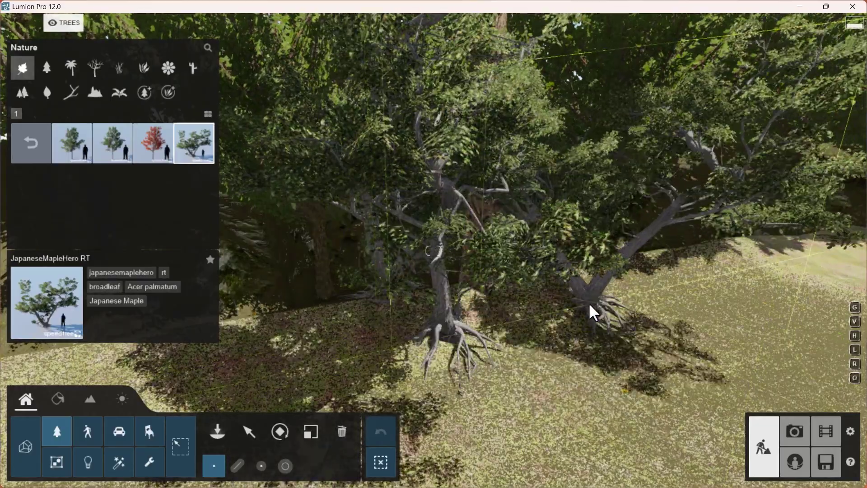
- Choose the Katsura RT tree from the broadleaf collections for the bare grass edge behind the house
key(s)
right_drag(316, 312, 424, 363)
key(w)
key(q)
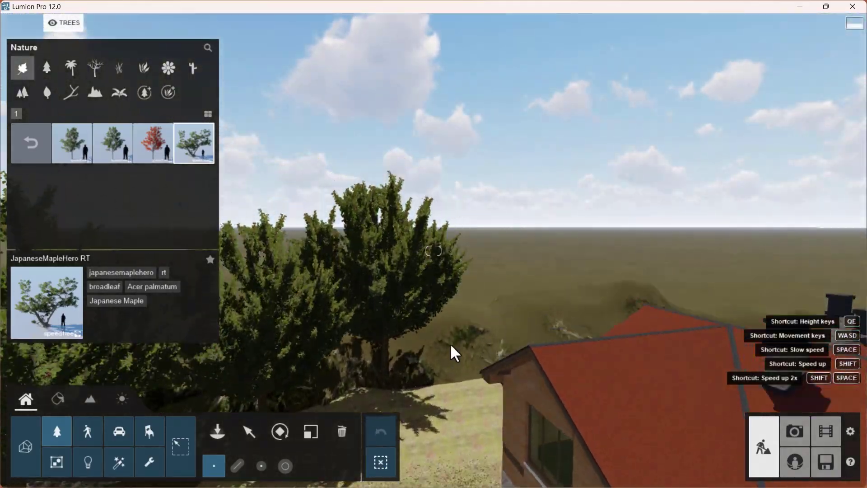
key(d)
key(w)
right_drag(459, 370, 474, 395)
key(d)
key(w)
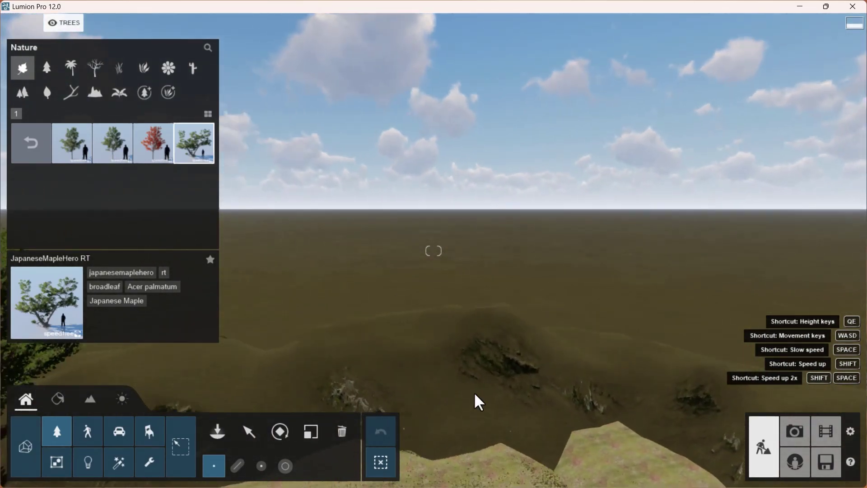
click(50, 145)
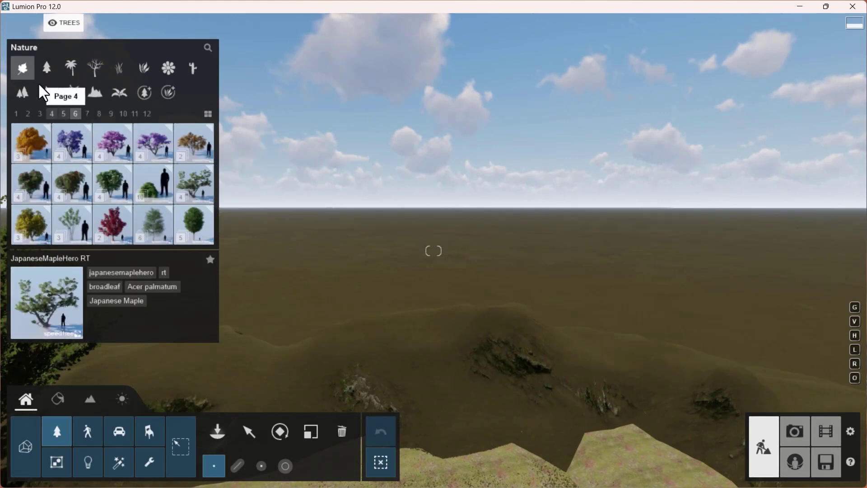
click(46, 68)
click(22, 68)
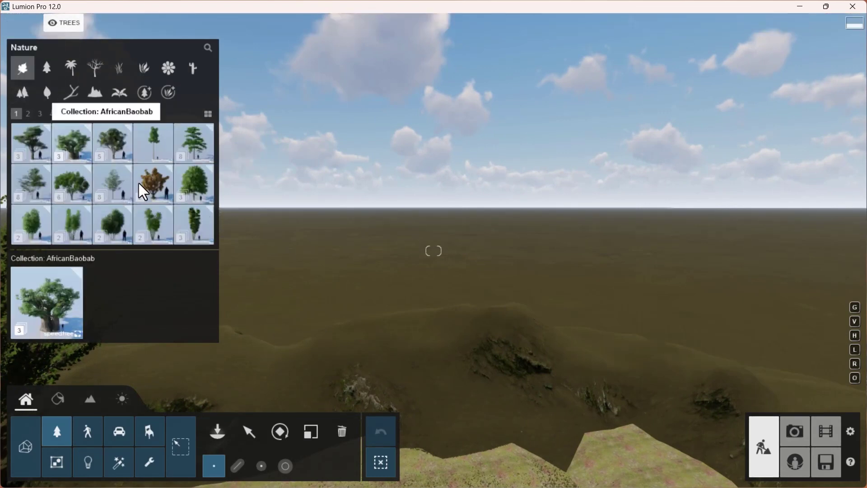
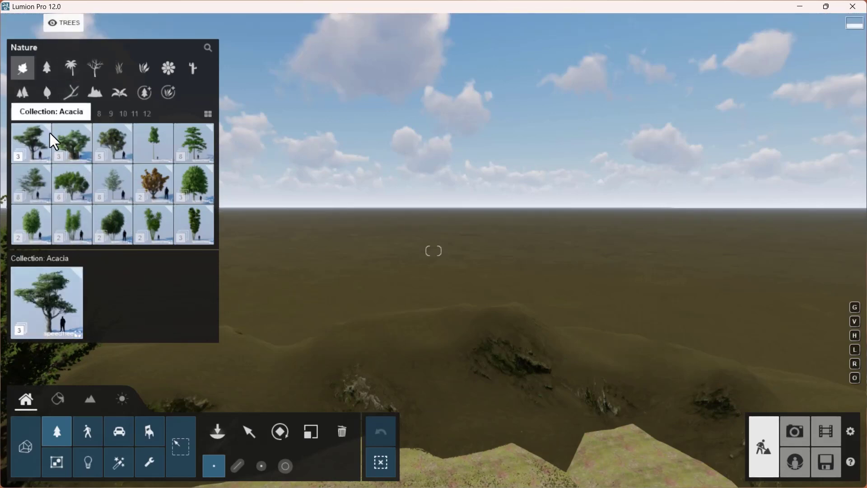
scroll(100, 208, down, 3)
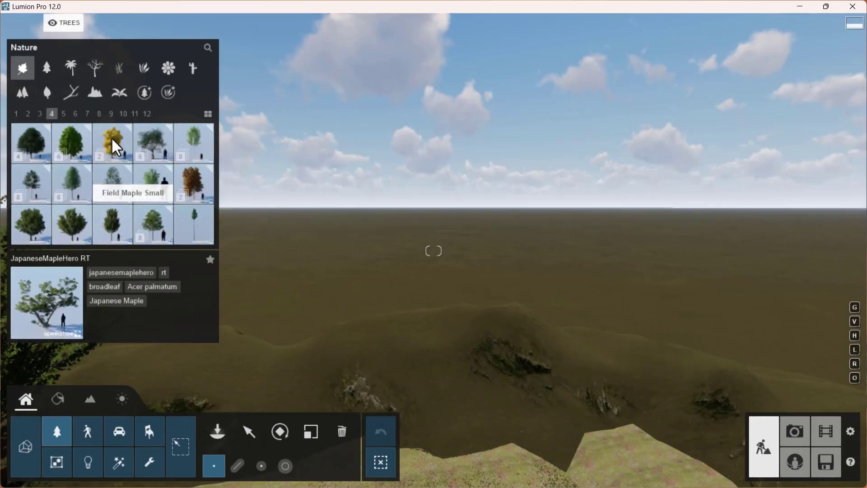
scroll(85, 207, down, 1)
scroll(135, 223, down, 1)
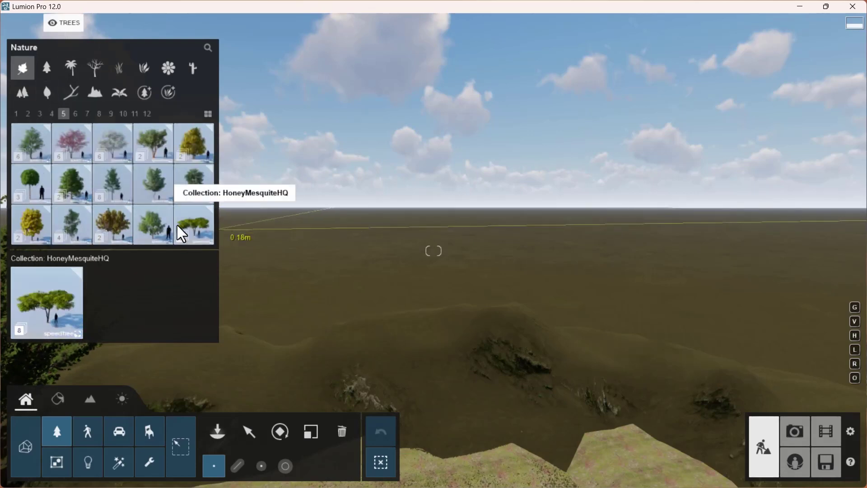
scroll(122, 226, down, 1)
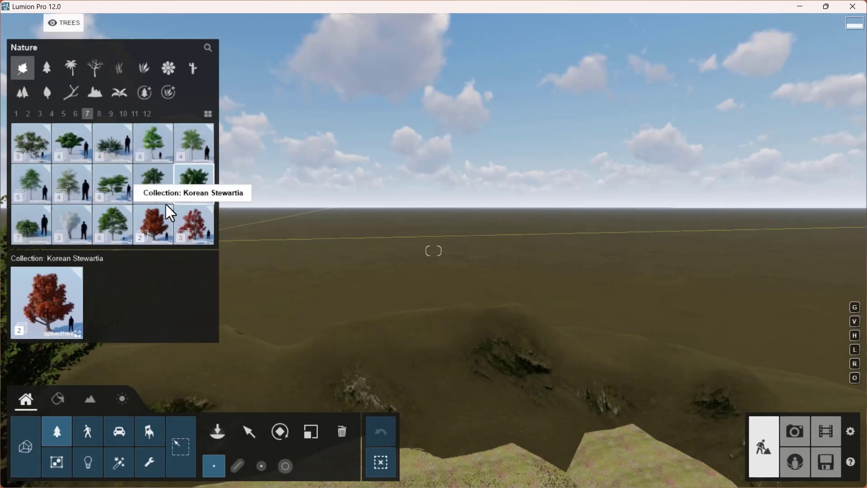
click(189, 188)
right_drag(355, 312, 343, 344)
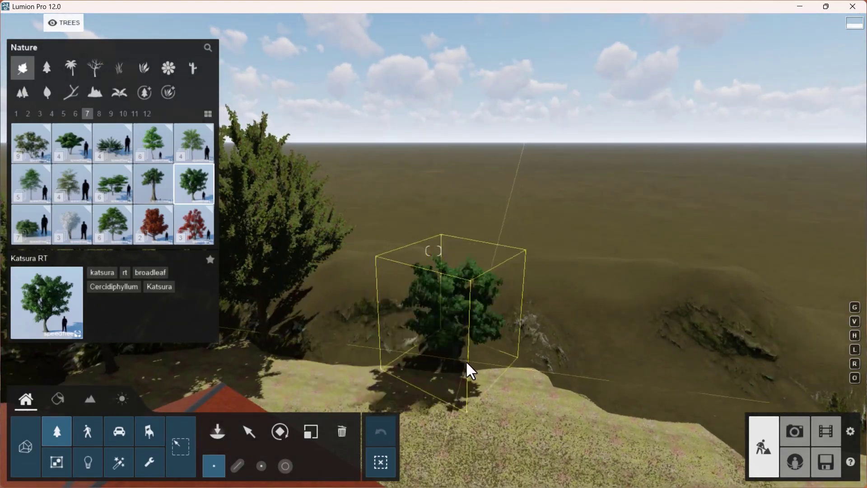
key(w)
right_drag(447, 378, 397, 325)
key(s)
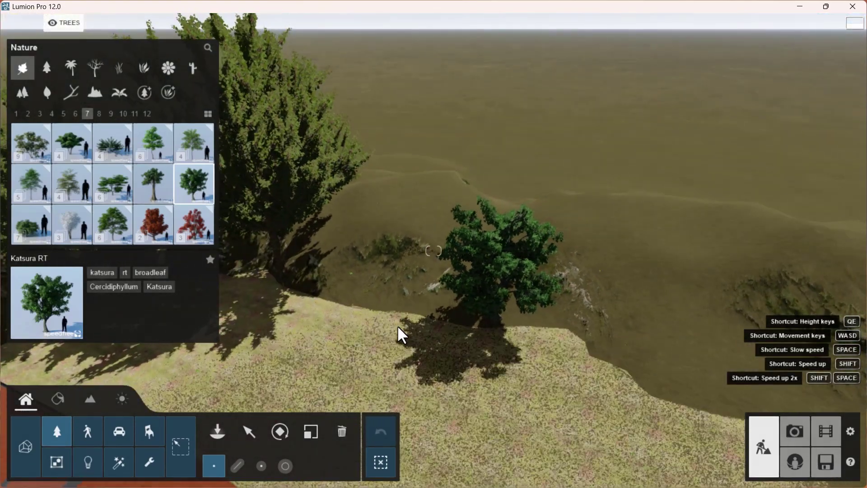
click(240, 466)
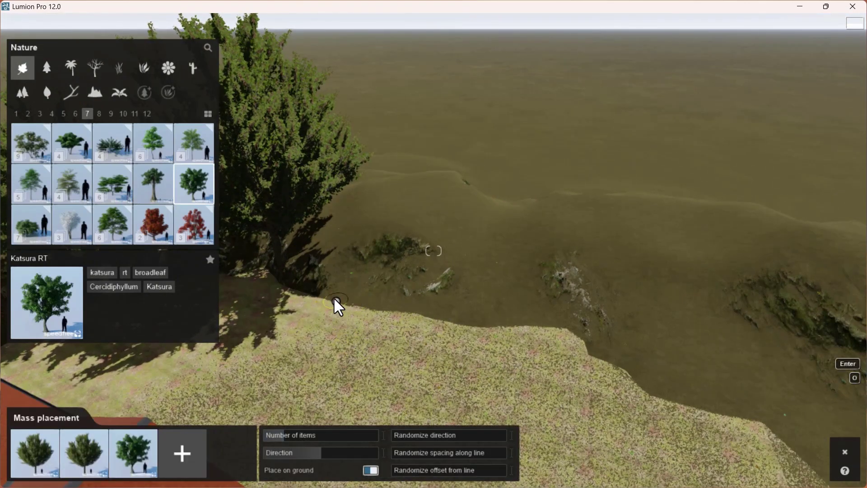
click(310, 277)
right_drag(586, 319, 606, 321)
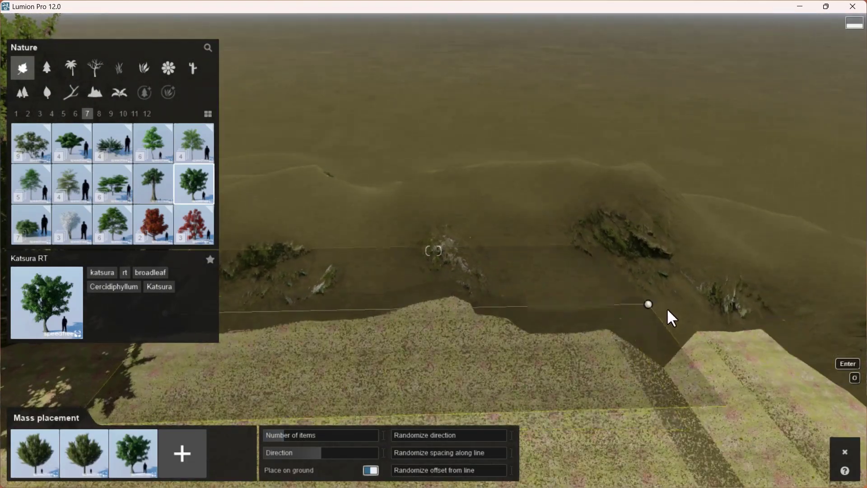
click(738, 300)
right_drag(734, 302, 427, 347)
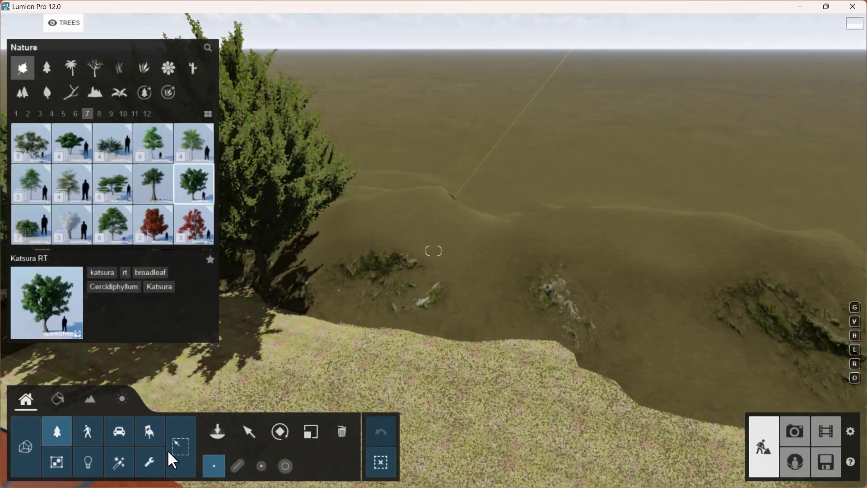
- Try mass placing only the two Field Maple trees along a three-point line on the grass edge behind the house and ruined shed
click(238, 465)
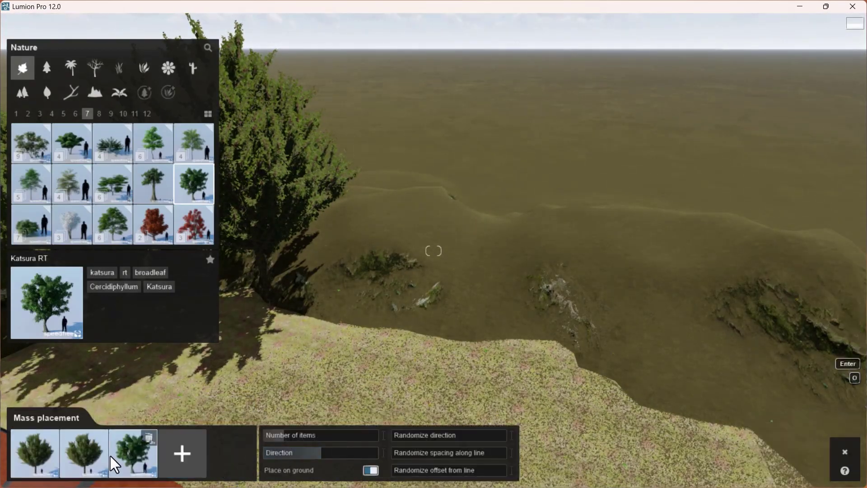
mouse_move(106, 452)
mouse_move(153, 442)
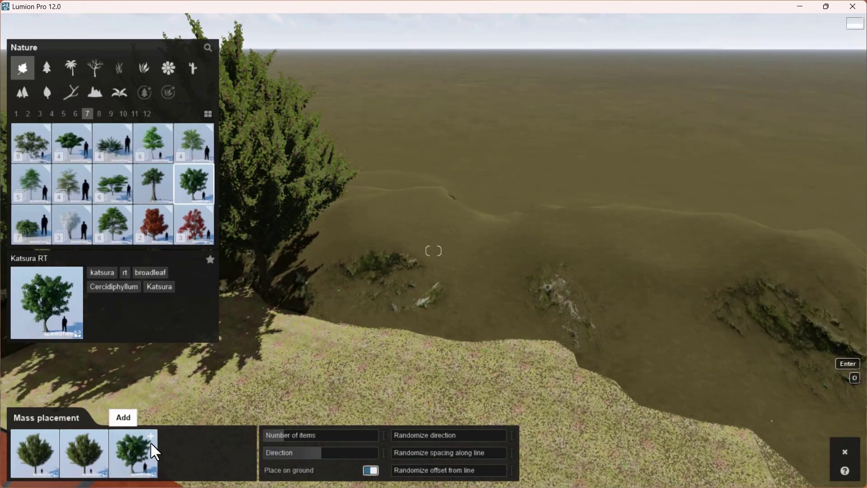
double_click(151, 442)
middle_drag(449, 314, 353, 213)
click(339, 204)
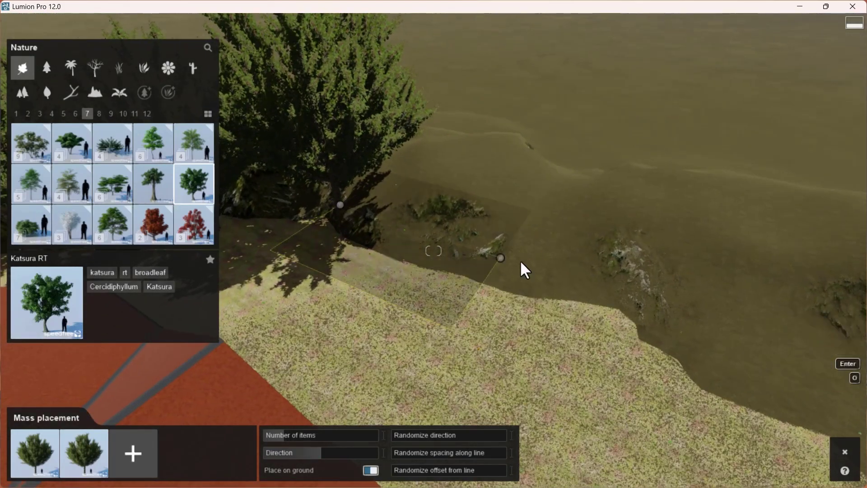
middle_drag(520, 267, 617, 257)
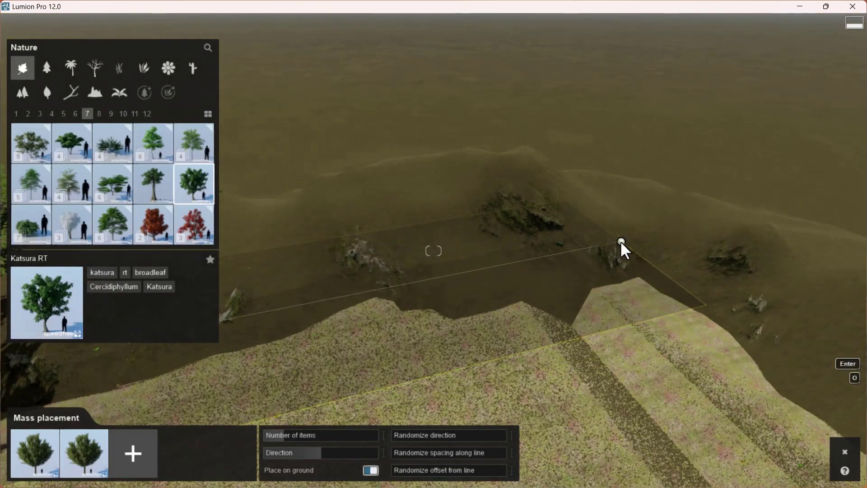
click(620, 240)
middle_drag(740, 285, 284, 208)
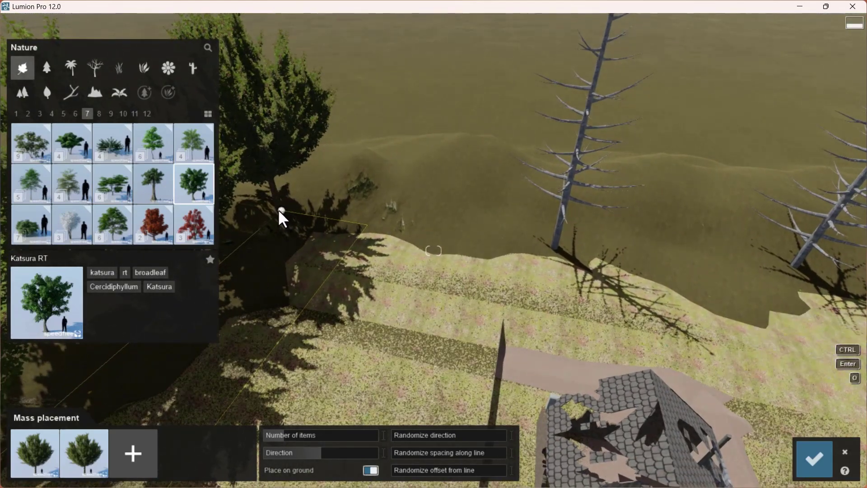
key(ctrl)
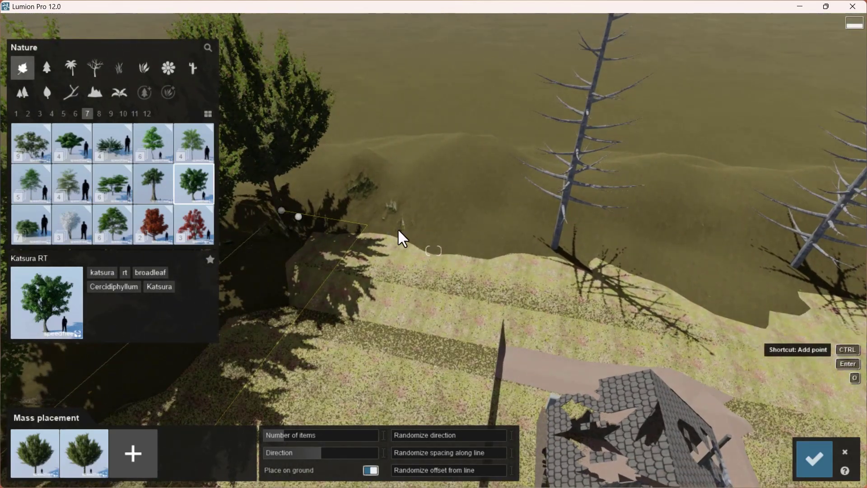
ctrl+click(657, 261)
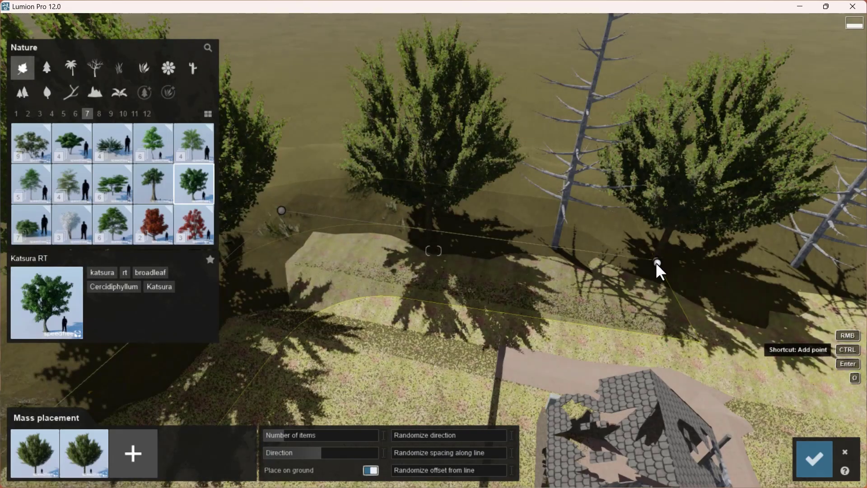
- Increase the number of items along the Field Maple placement line and check the row around the ruined shed
key(s)
right_drag(688, 277, 587, 204)
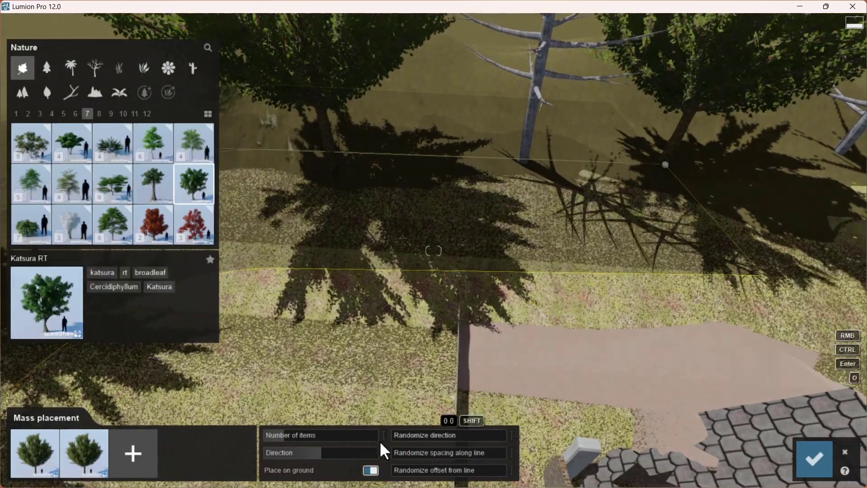
click(294, 435)
right_drag(310, 415, 345, 290)
key(s)
key(w)
key(s)
key(s)
key(w)
key(s)
right_drag(632, 269, 422, 328)
key(w)
key(w)
key(q)
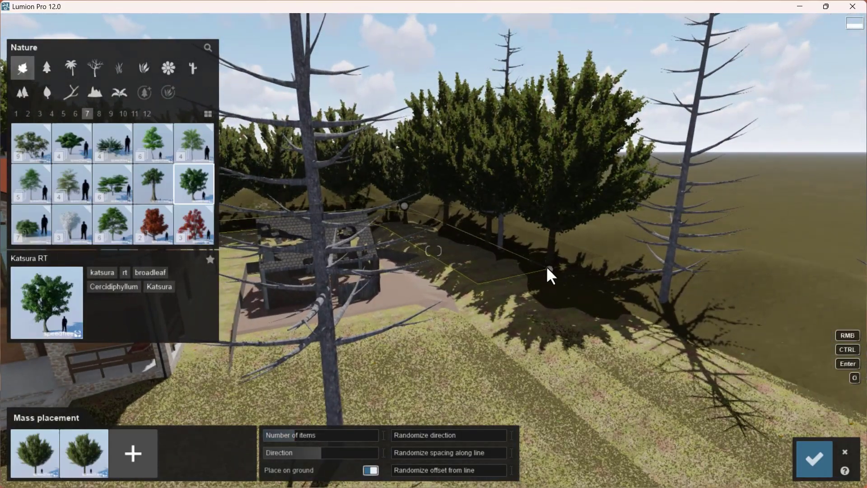
- Try to extend the Field Maple line farther along the grass edge past the ruined shed, and cancel the mass placement
drag(550, 268, 860, 402)
right_drag(861, 403, 740, 372)
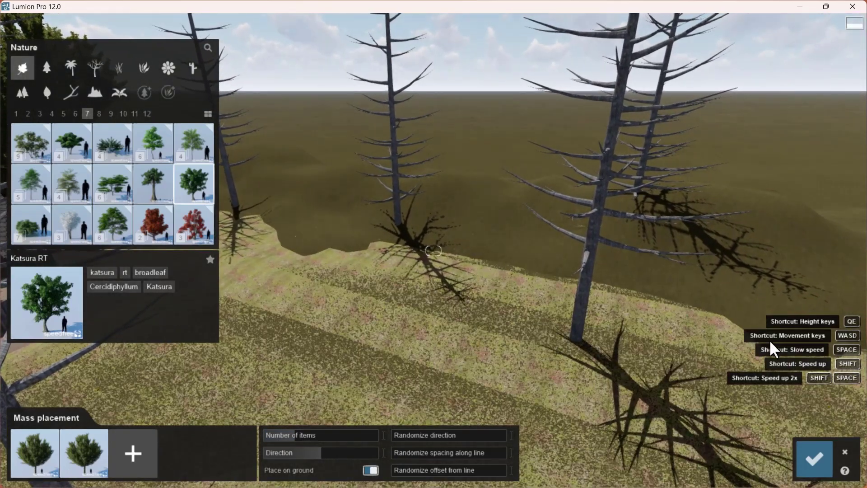
right_drag(769, 338, 473, 210)
key(s)
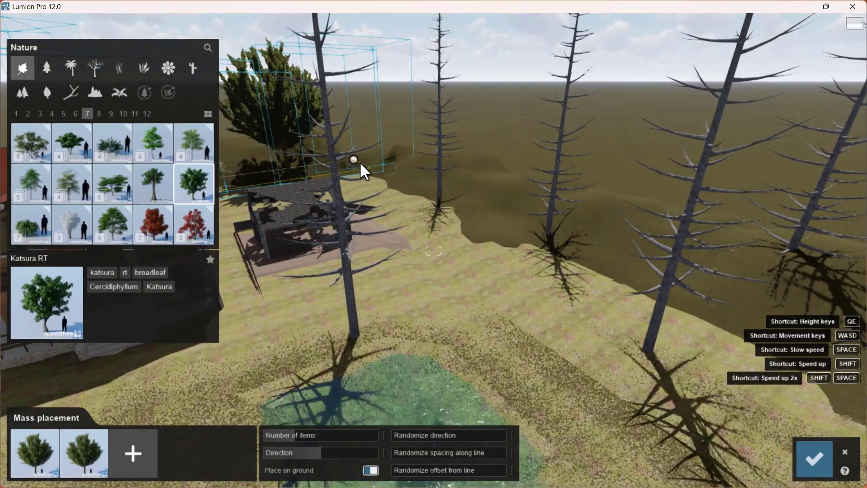
ctrl+click(468, 211)
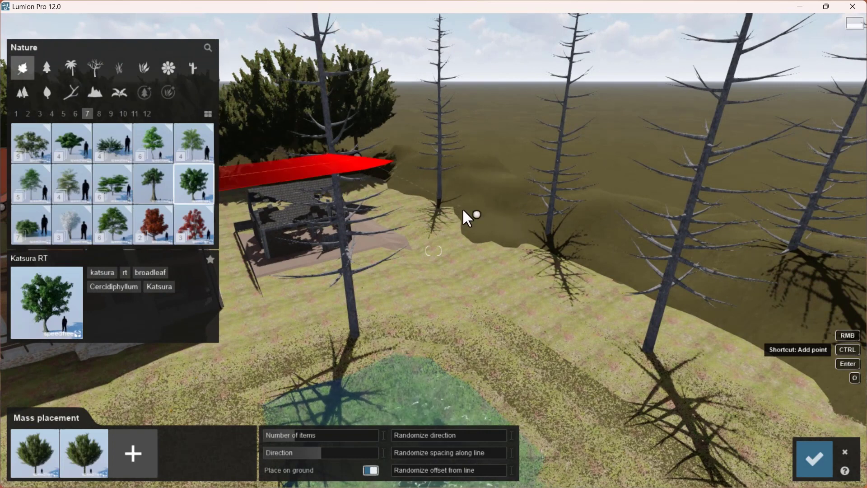
click(845, 452)
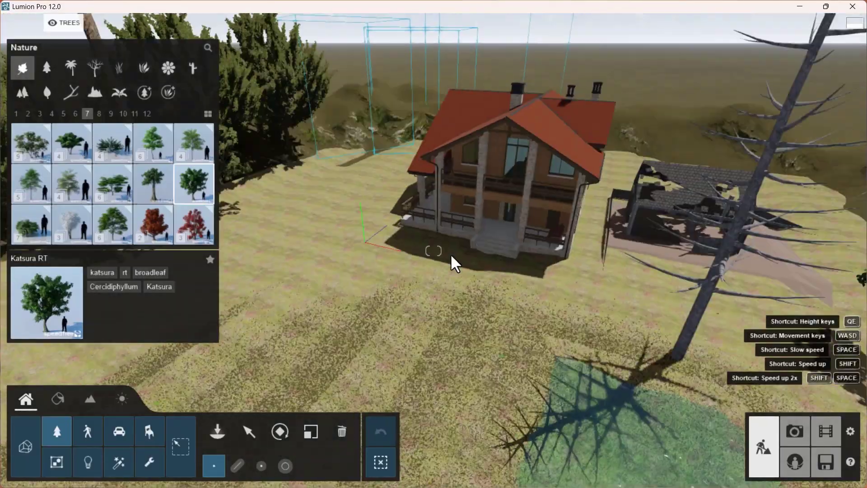
- Restart mass placement without the Katsura tree and draw a two-point Field Maple line along the grass edge behind the house
right_drag(451, 254, 344, 196)
click(471, 273)
key(w)
key(s)
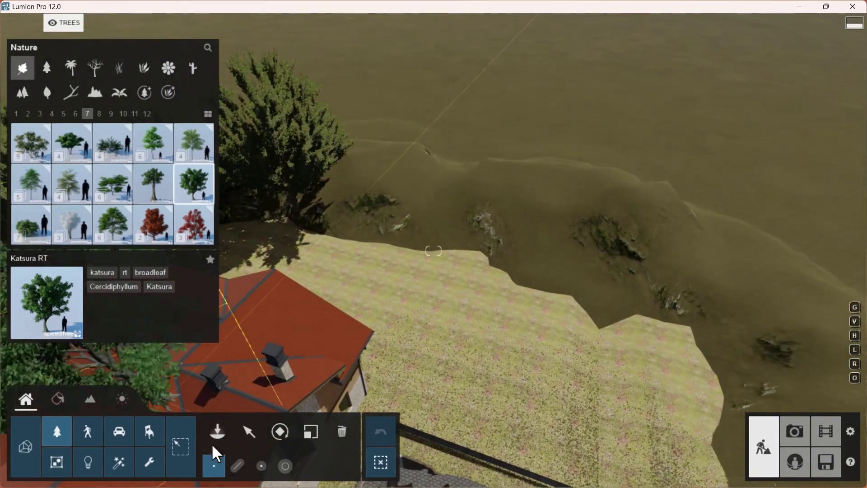
click(237, 465)
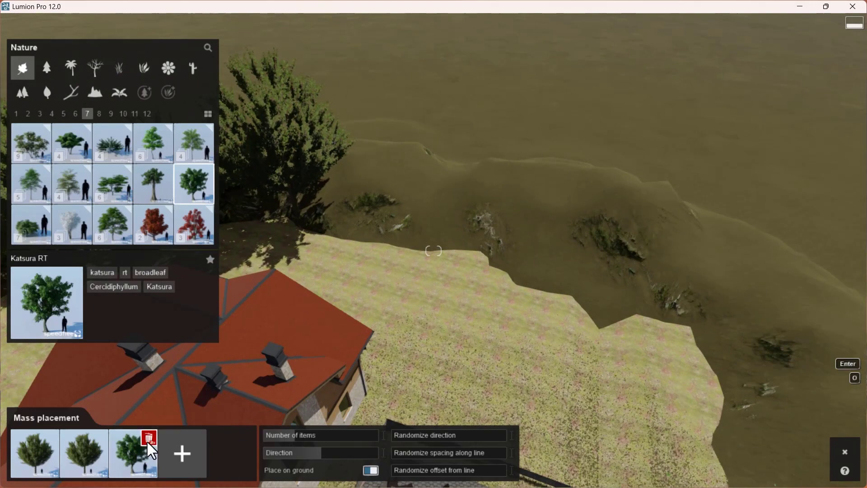
double_click(147, 439)
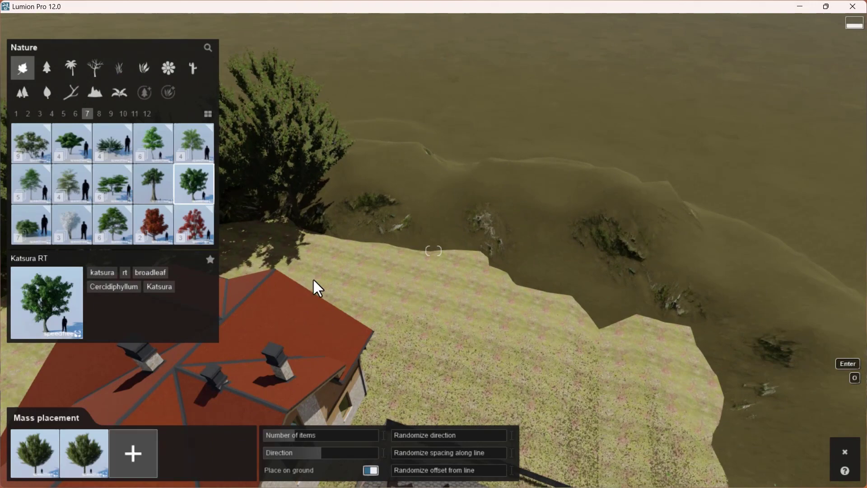
click(304, 216)
right_drag(655, 273, 679, 277)
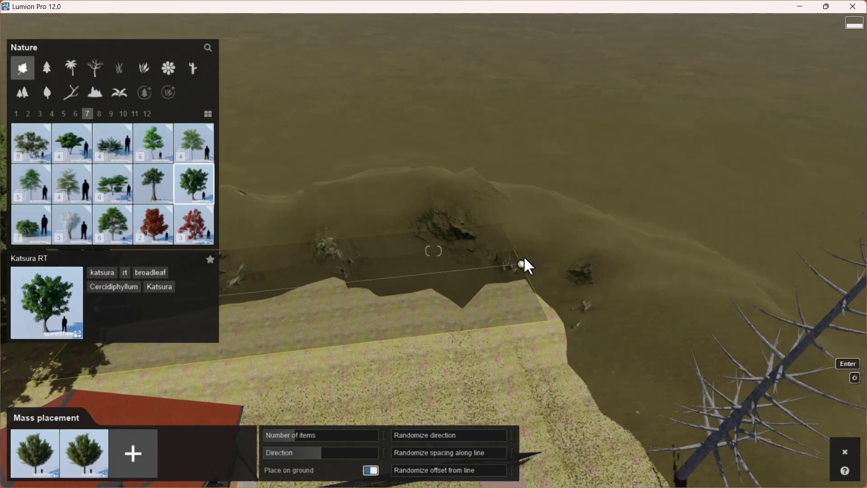
click(520, 257)
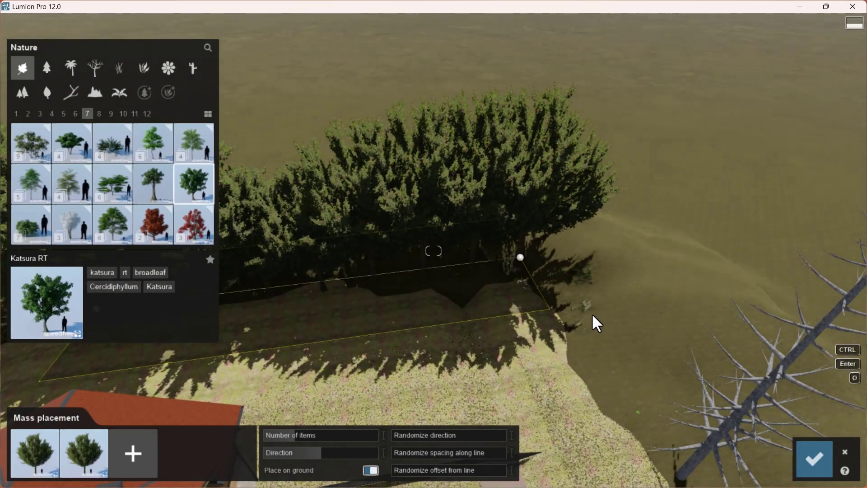
- Try to add a third point to the Field Maple line on the grass edge beyond the ruined shed
right_drag(625, 368, 496, 291)
ctrl+click(635, 322)
scroll(706, 346, down, 3)
scroll(535, 335, up, 3)
right_drag(497, 330, 527, 354)
middle_drag(526, 354, 495, 186)
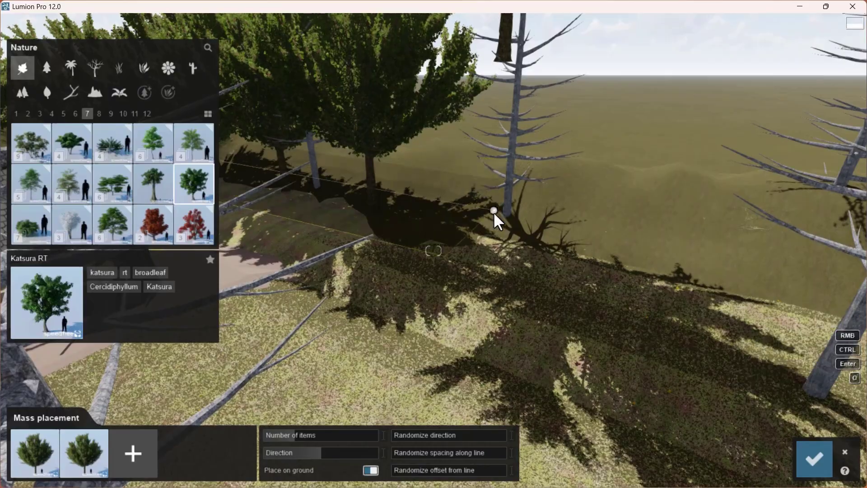
right_drag(508, 229, 557, 195)
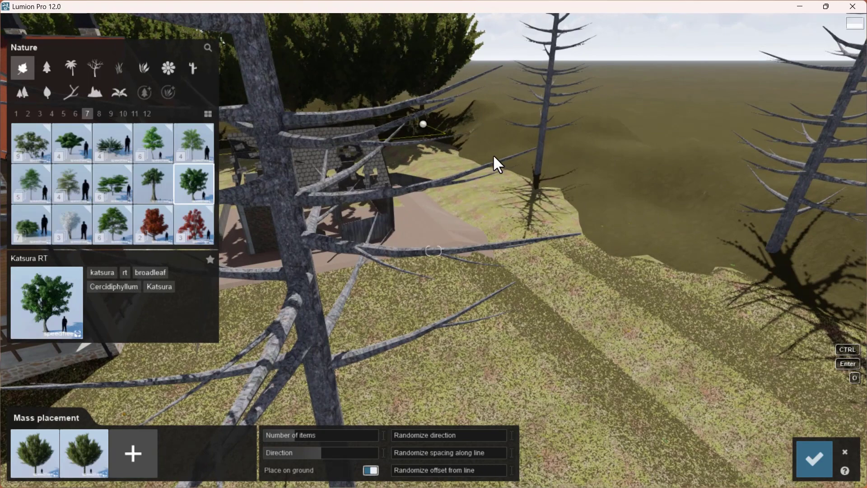
- Add further points to the Field Maple line along the grass edge past the ruined shed and confirm the mass placement
key(ctrl)
key(ctrl)
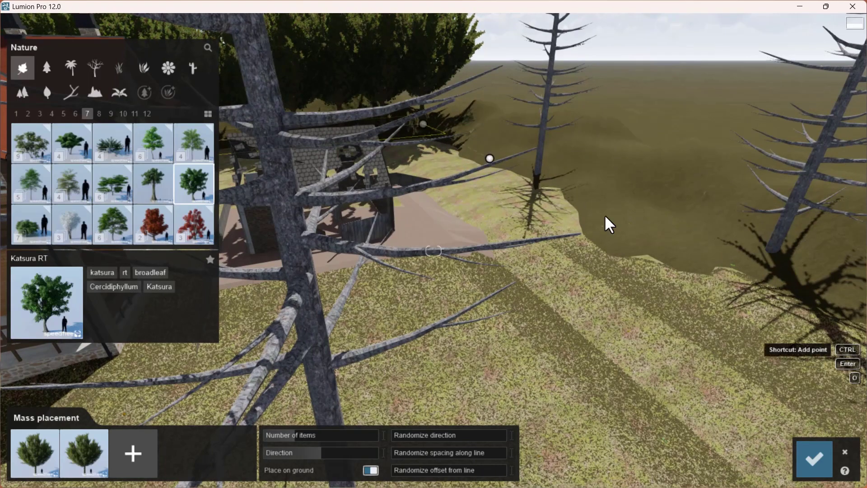
ctrl+click(792, 293)
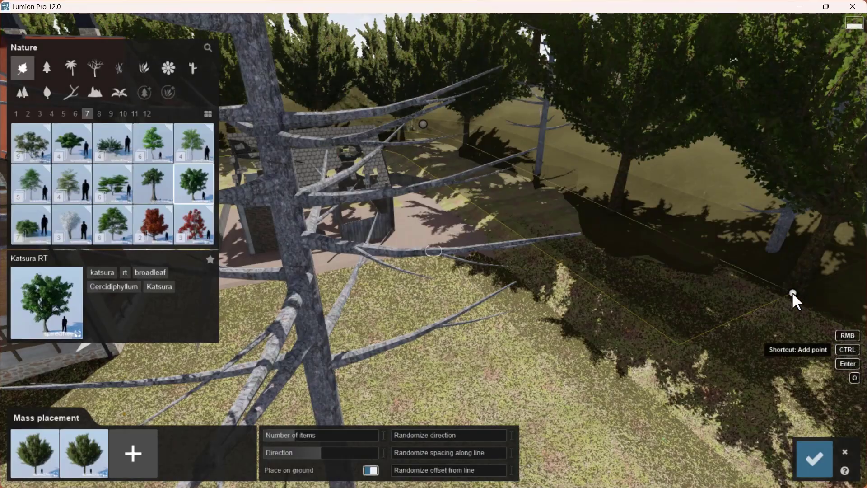
right_drag(601, 239, 645, 255)
key(s)
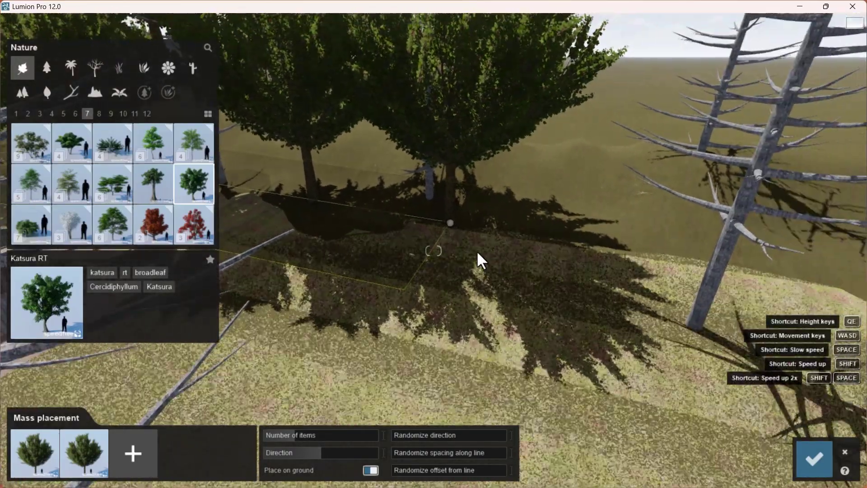
right_drag(476, 250, 397, 203)
click(817, 461)
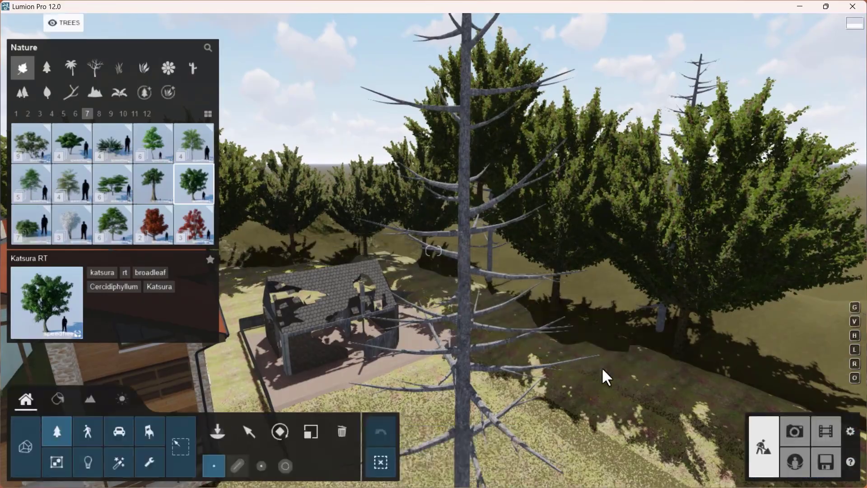
- Mass-place another two-point line of Field Maple and Katsura RT trees along the grass edge, starting from the end of the row
right_drag(573, 352, 650, 325)
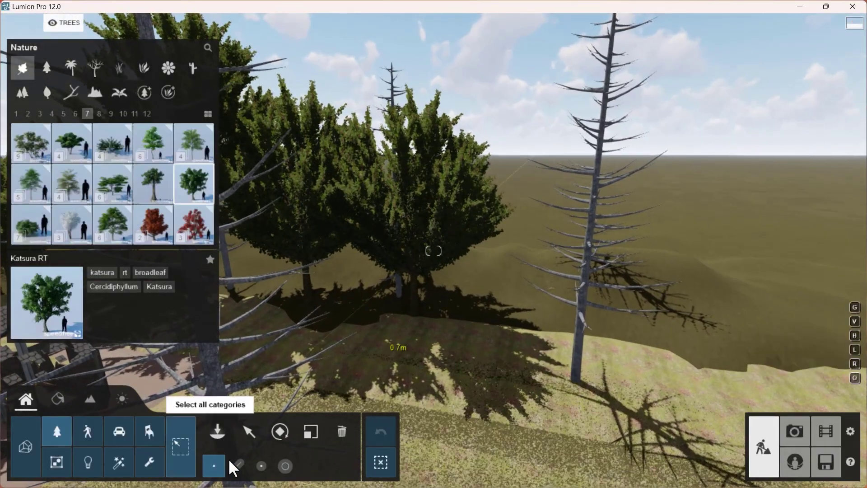
click(237, 466)
click(434, 309)
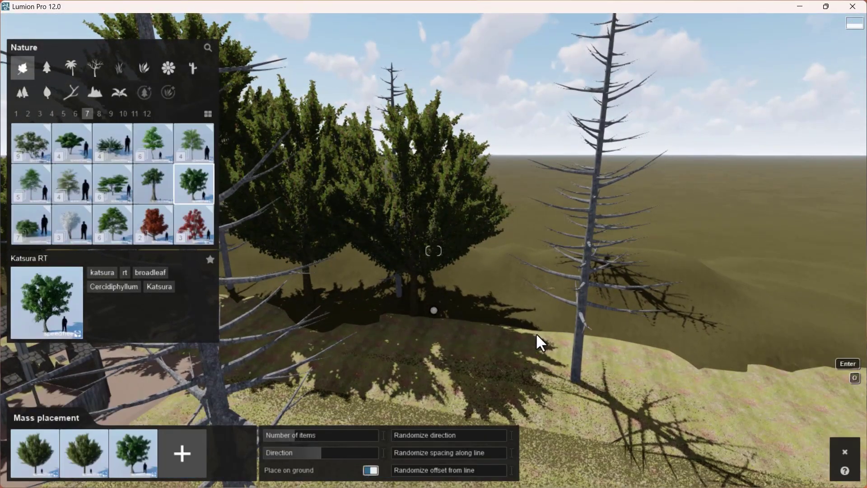
right_drag(554, 323, 533, 309)
click(487, 316)
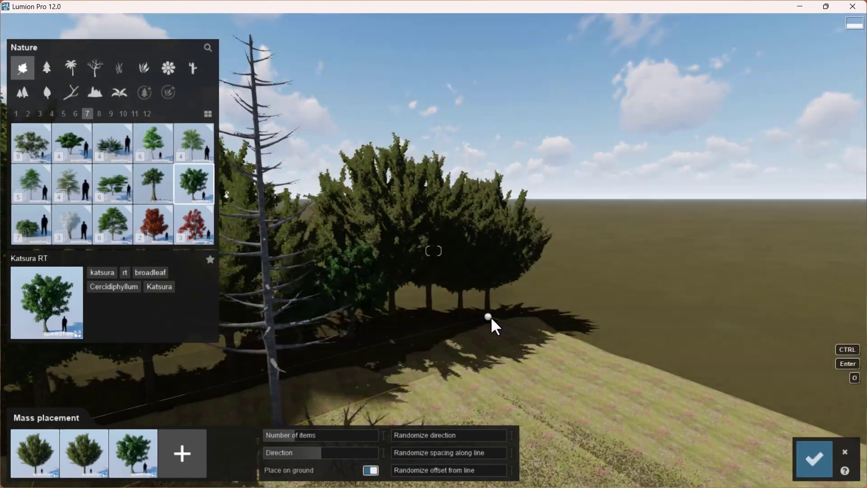
right_drag(670, 402, 542, 433)
click(815, 459)
right_drag(533, 361, 384, 367)
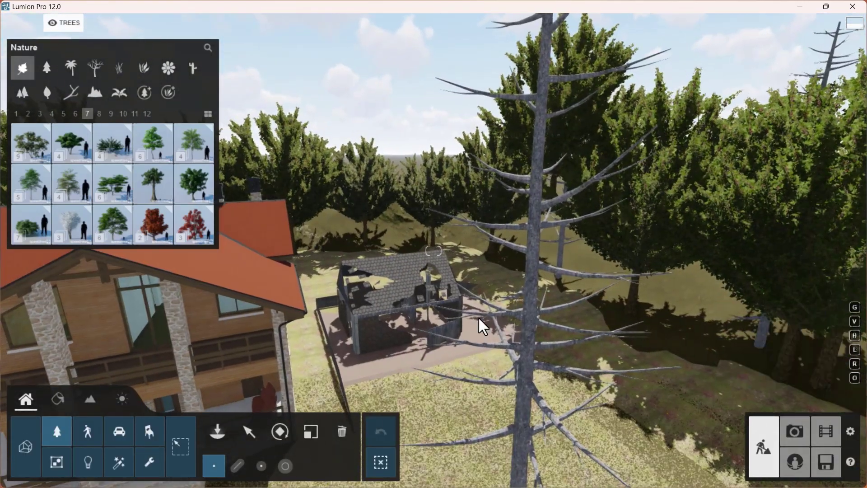
- Place two single Mulga RT trees in front of the maple row on the grass edge behind the house
key(w)
right_drag(642, 317, 513, 309)
key(w)
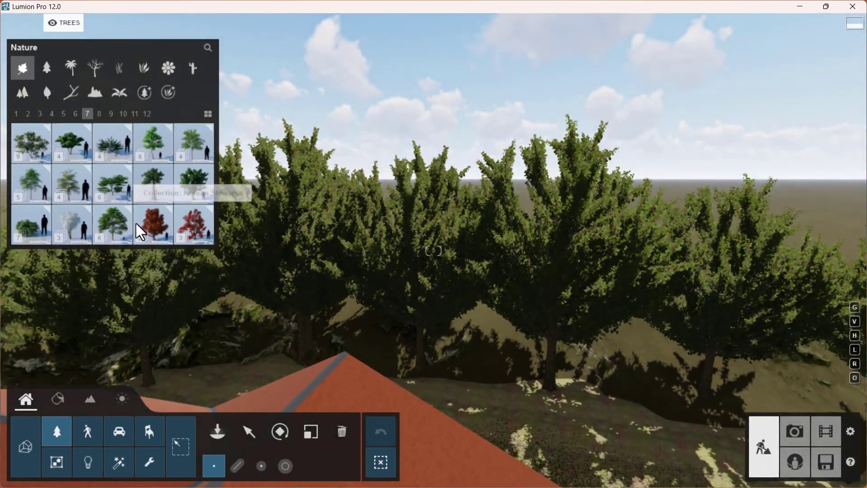
scroll(105, 213, down, 1)
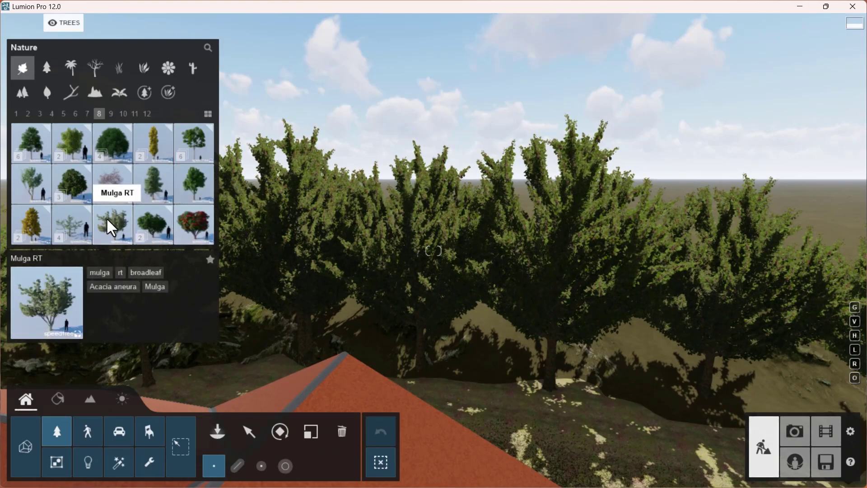
scroll(105, 218, down, 1)
scroll(98, 221, up, 1)
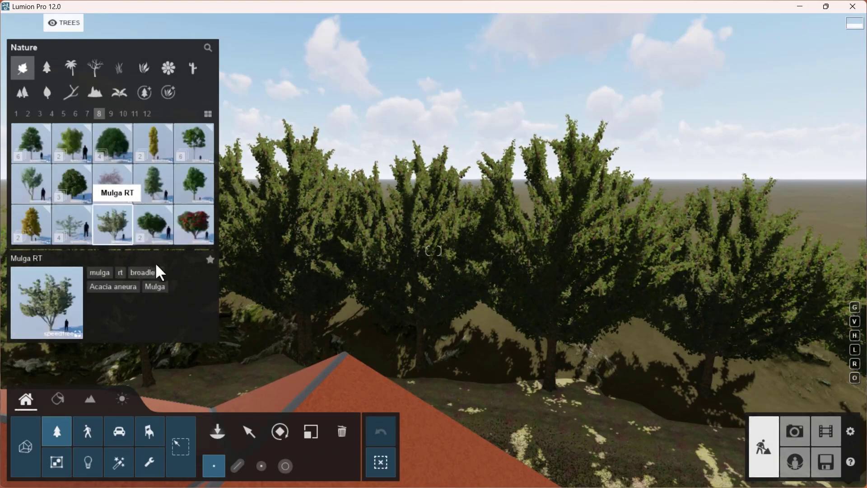
click(112, 224)
key(w)
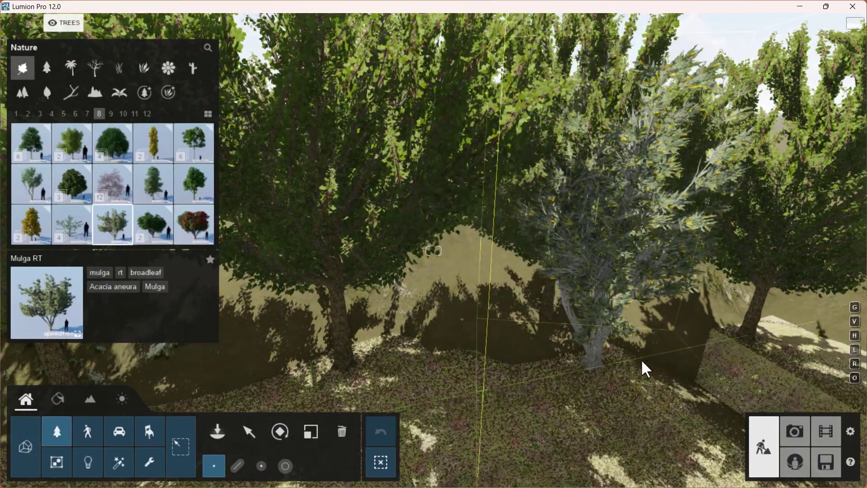
click(663, 345)
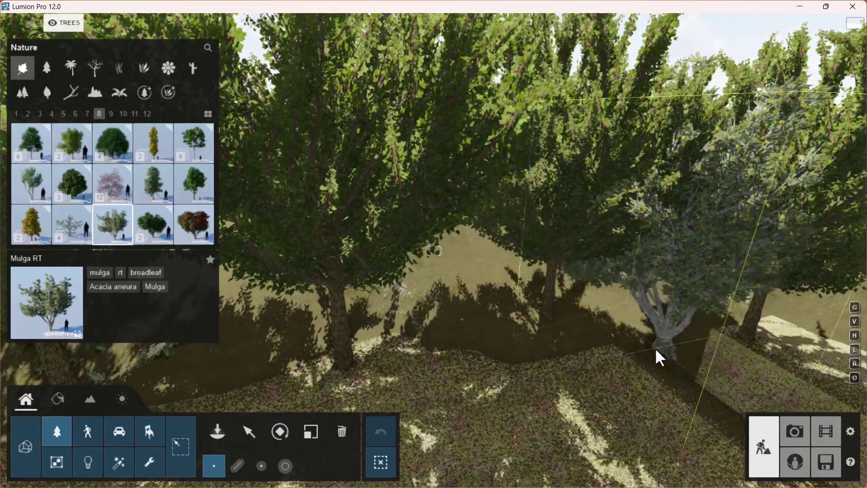
key(s)
right_drag(655, 348, 553, 318)
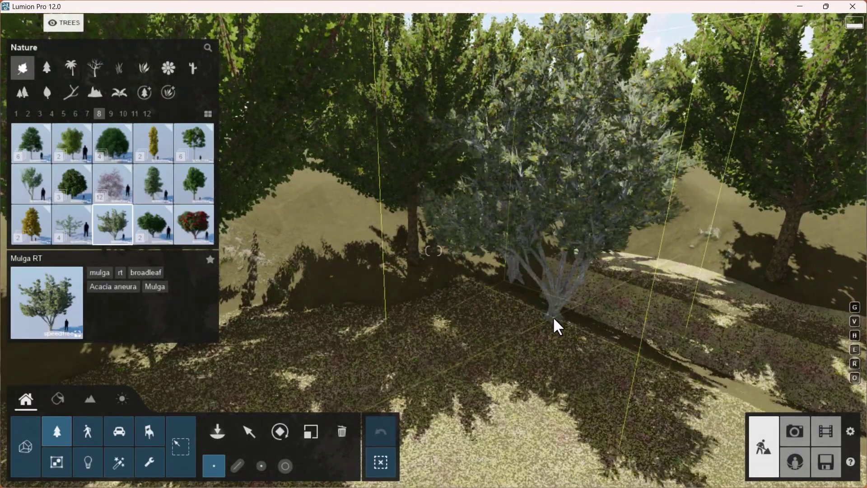
click(550, 328)
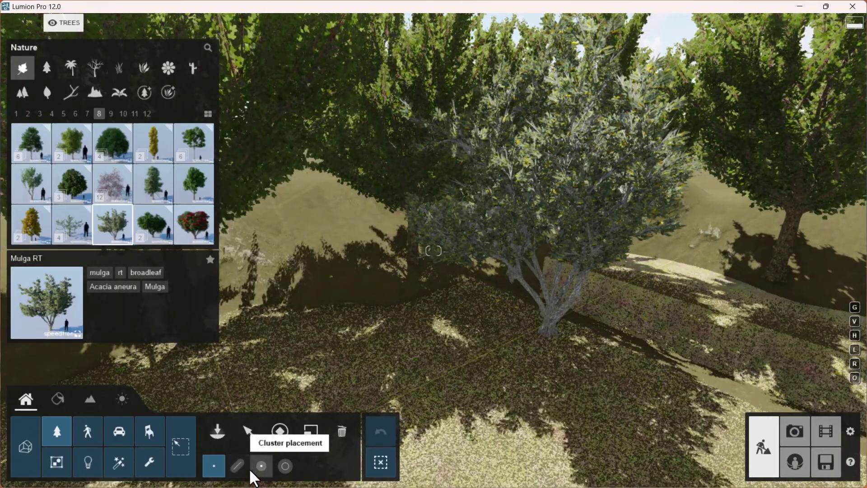
- Add a cluster of Mulga RT trees beside the two single ones along the grass edge
click(261, 466)
key(s)
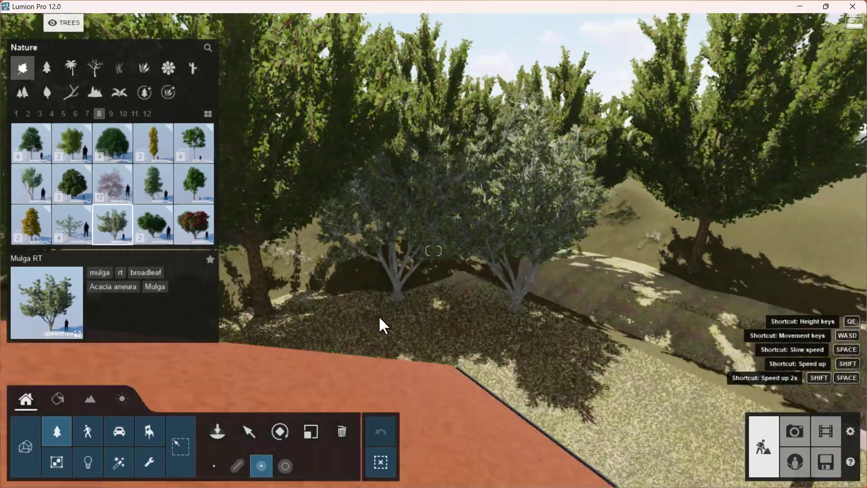
right_drag(379, 316, 421, 306)
key(q)
key(q)
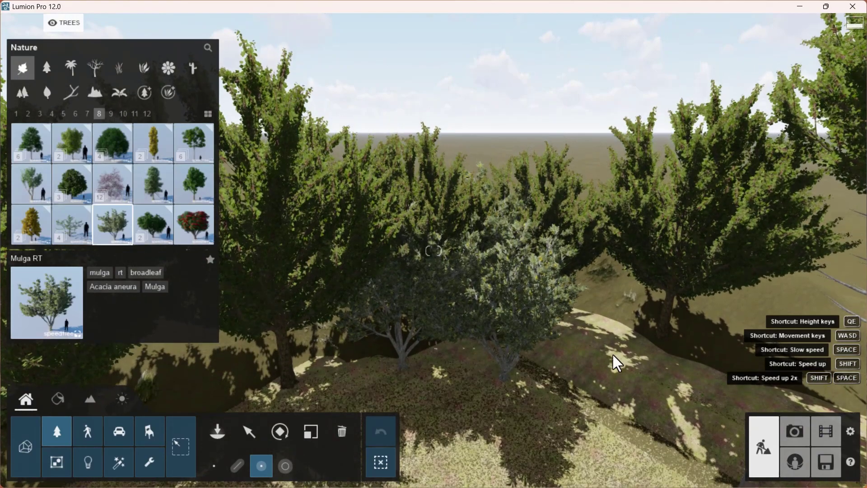
click(612, 336)
- Place a cluster of Mindanao Gum RT trees on the grass edge behind the house
right_drag(552, 372, 449, 335)
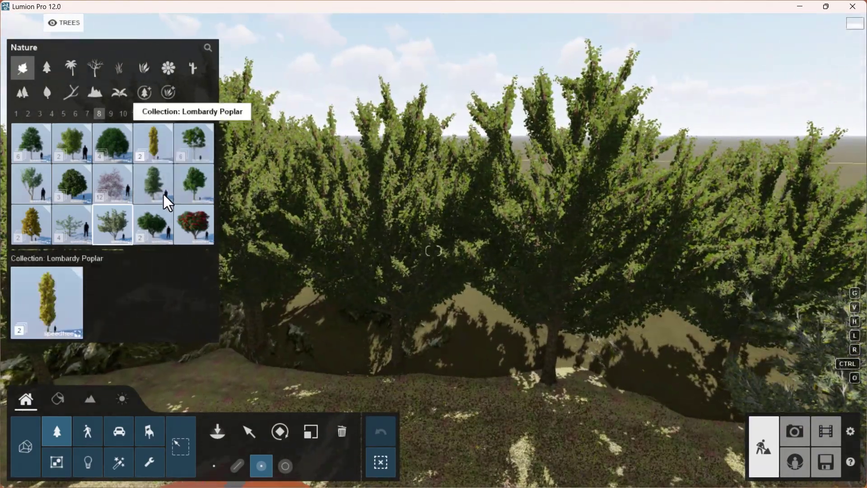
click(165, 194)
click(186, 194)
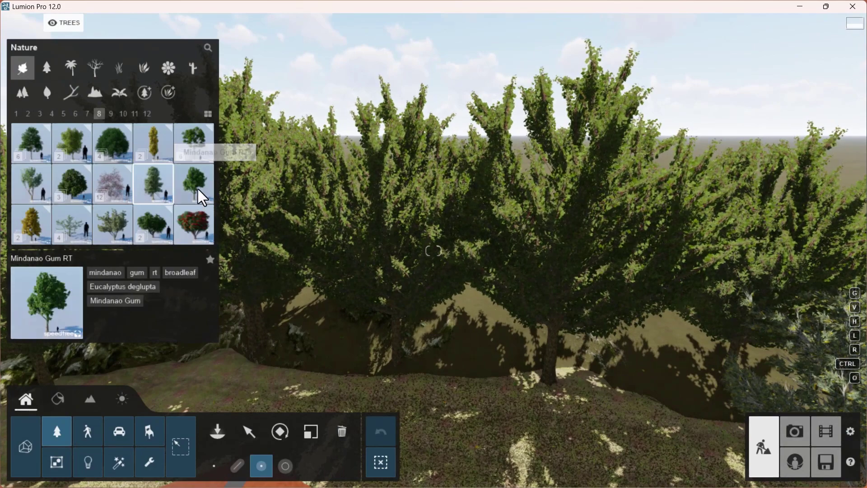
right_drag(192, 190, 196, 186)
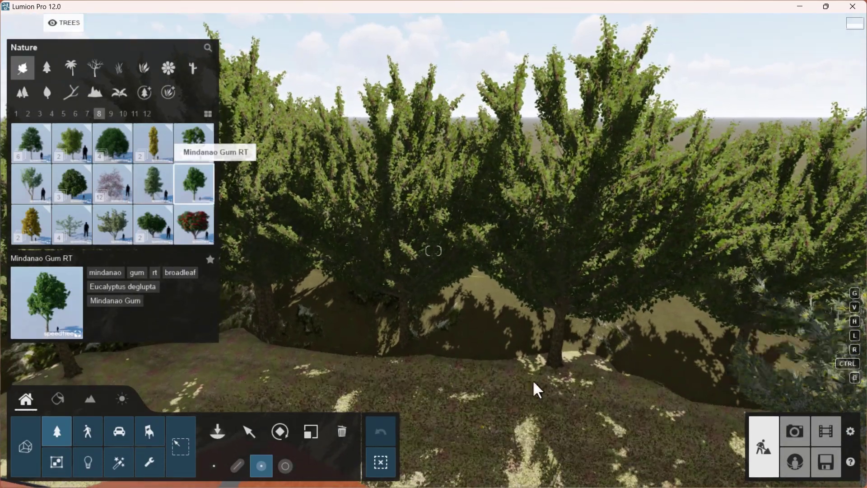
click(457, 347)
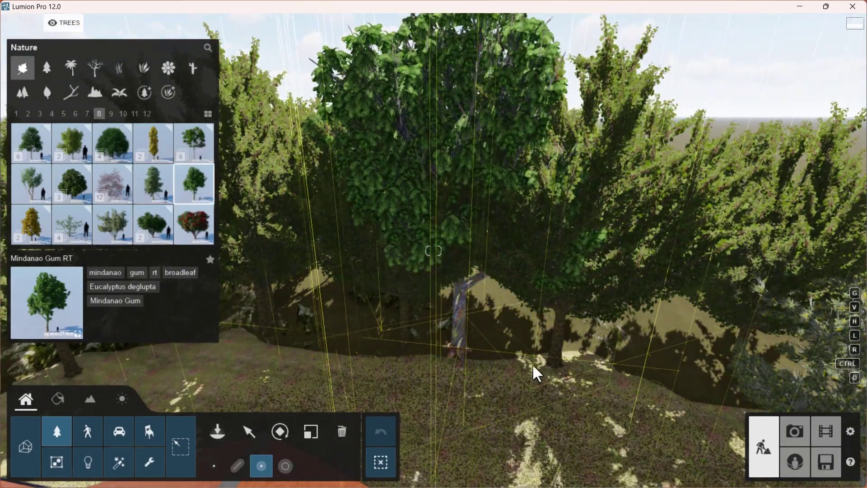
right_drag(652, 362, 156, 221)
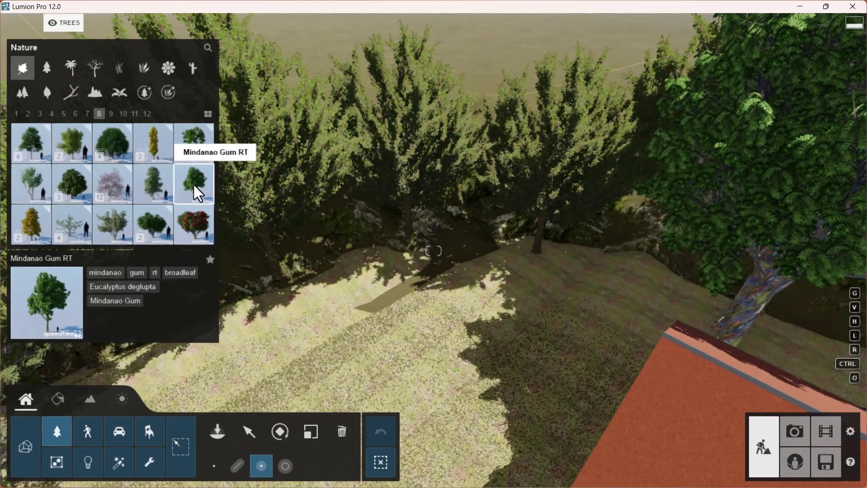
- Place two enlarged, rotated Northern Rata RT trees one at a time in front of the maples beside the house
click(194, 223)
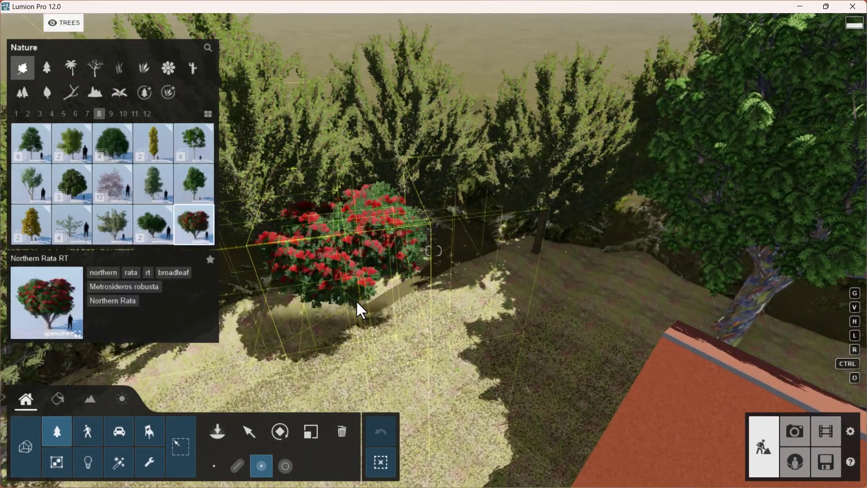
right_drag(263, 267, 486, 370)
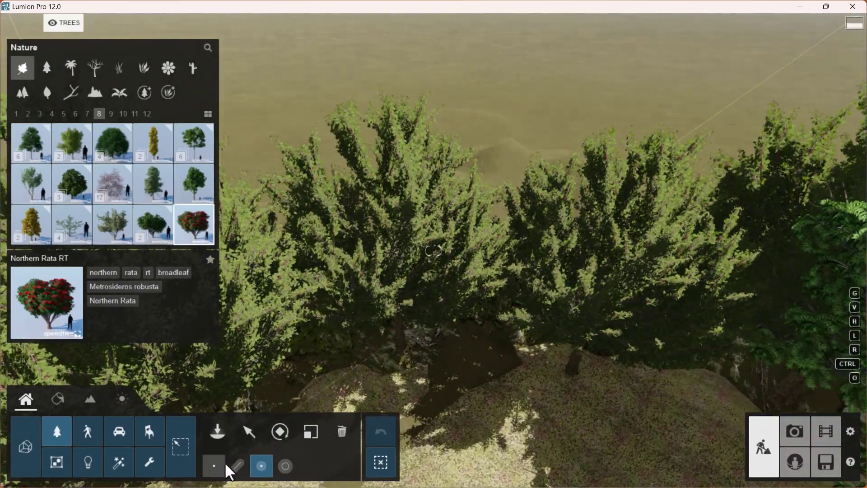
click(220, 465)
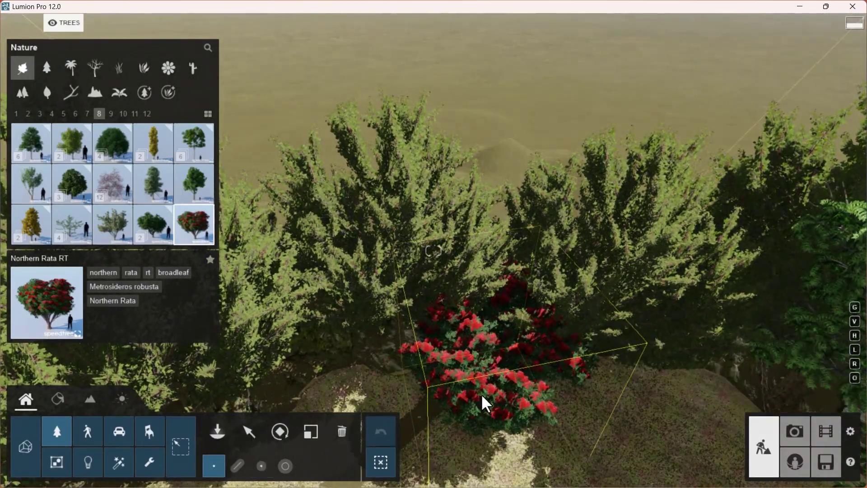
key(r)
key(l)
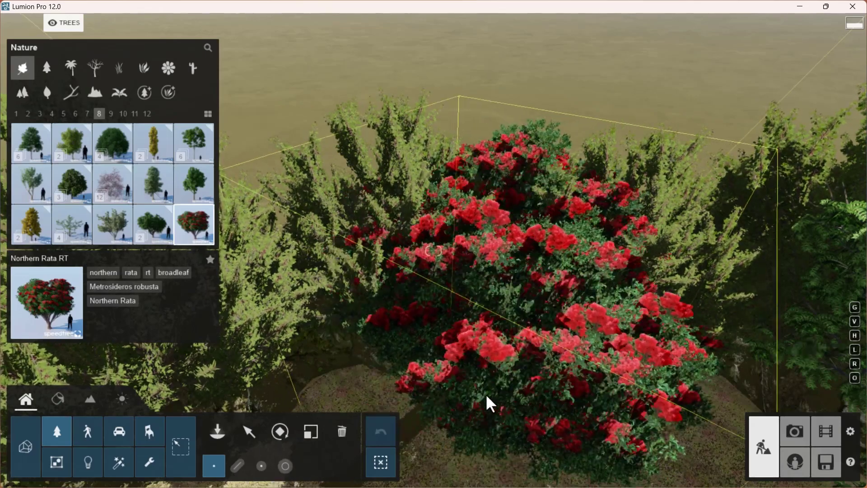
click(494, 367)
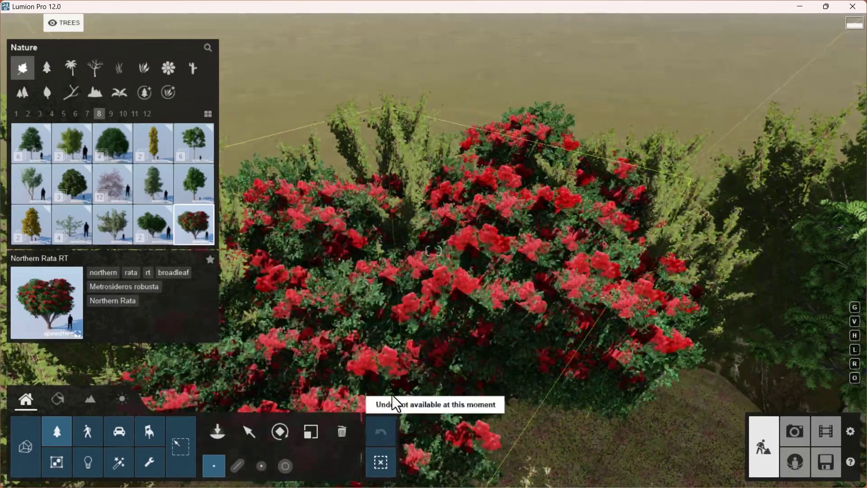
click(405, 381)
- Inspect the Northern Rata trees and the planting around the house from the lawn and the pond
key(s)
key(s)
key(e)
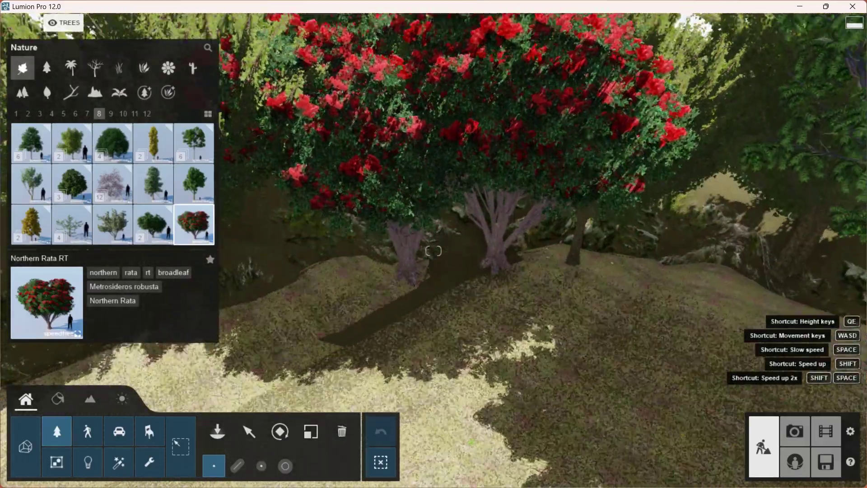
right_drag(494, 358, 489, 358)
key(s)
key(q)
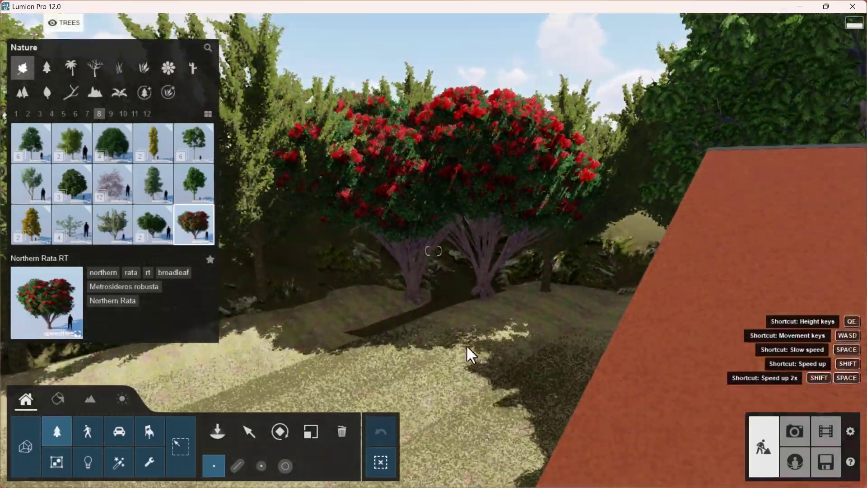
key(s)
key(e)
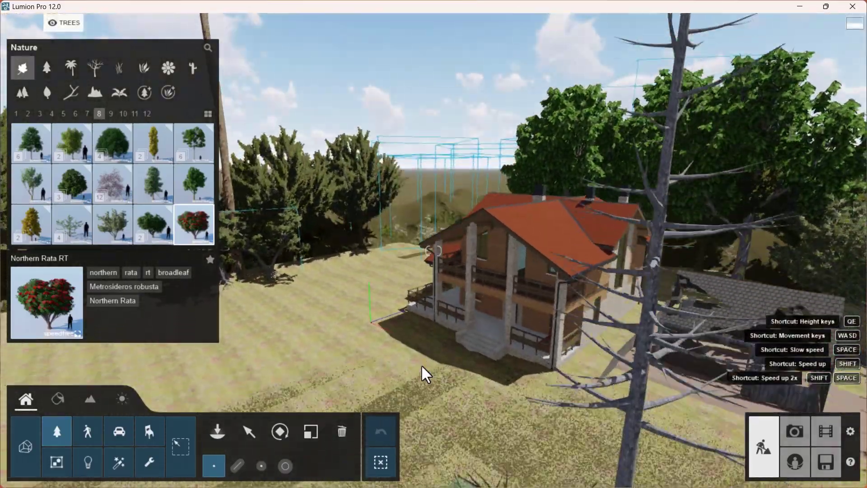
key(s)
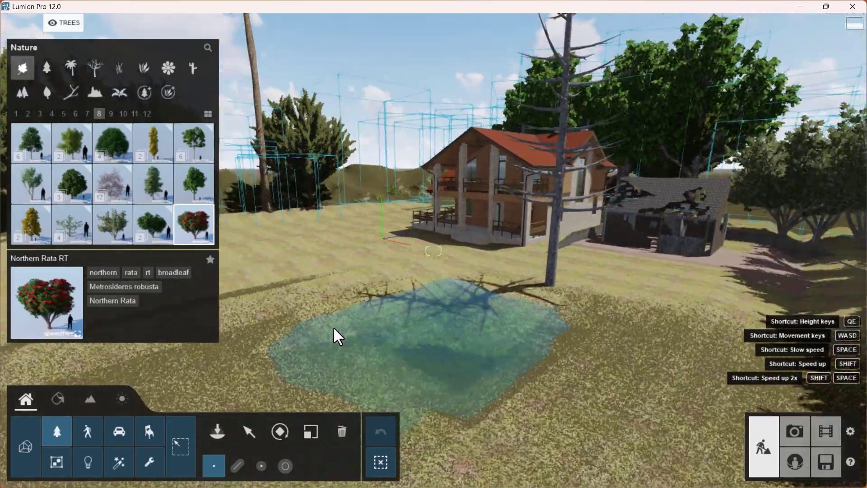
key(s)
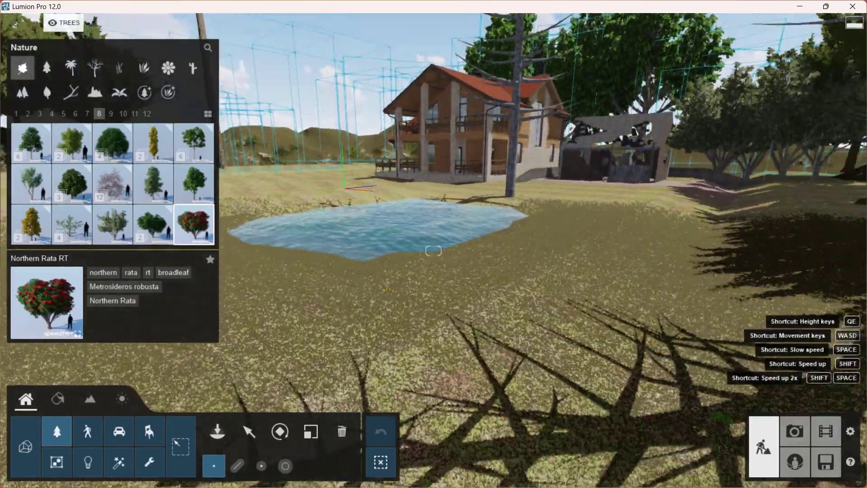
- Place a Mexican Fan Palm Large on the lawn beside the front corner of the house
key(a)
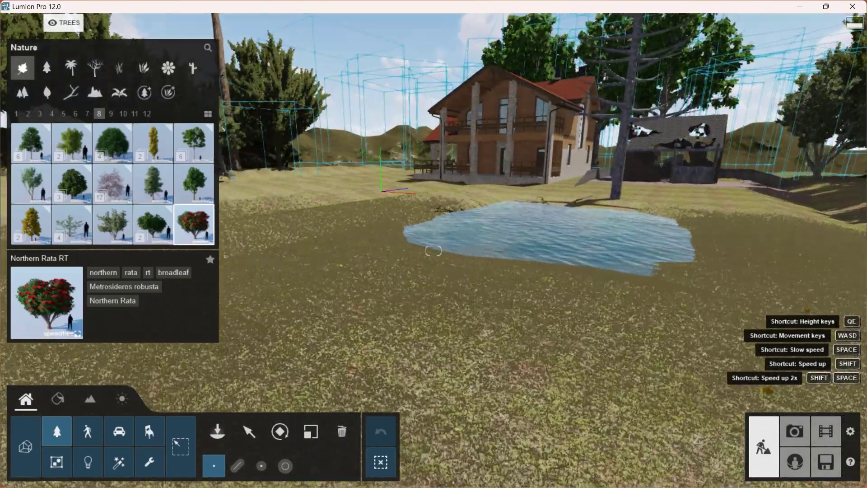
right_drag(379, 131, 363, 123)
key(w)
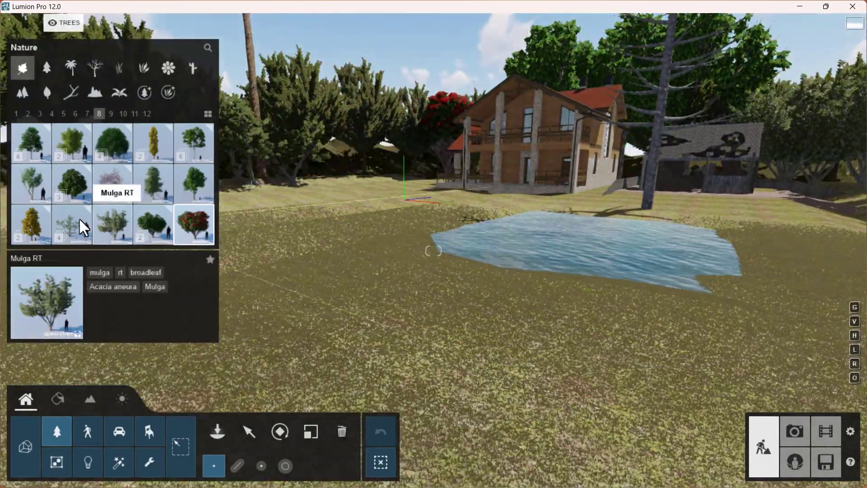
click(46, 68)
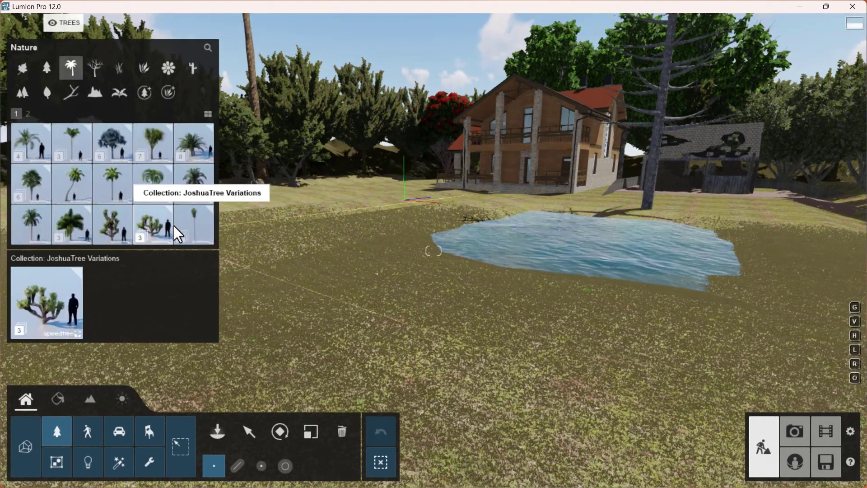
click(197, 228)
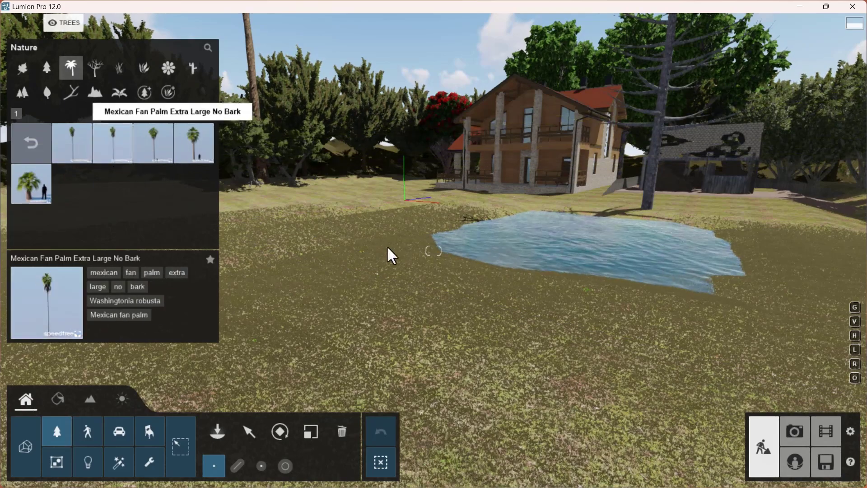
mouse_move(405, 260)
right_down()
mouse_move(401, 167)
mouse_move(398, 253)
right_up()
click(159, 149)
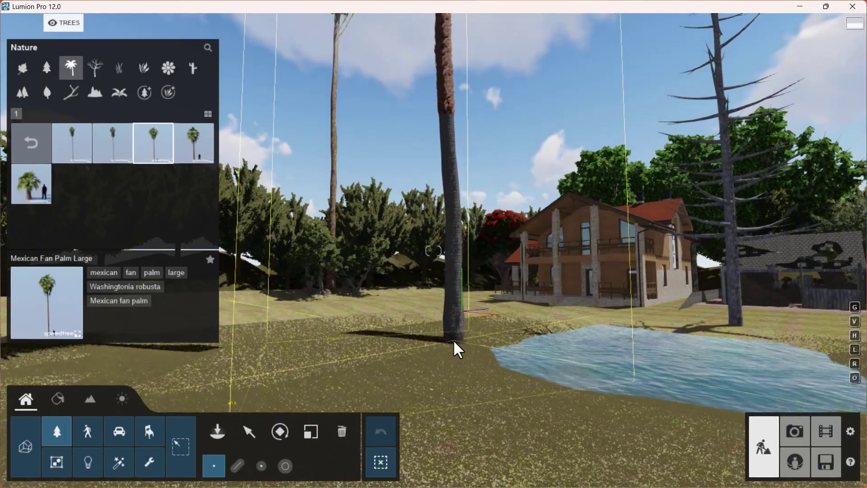
mouse_move(454, 340)
right_down()
mouse_move(449, 266)
mouse_move(445, 343)
right_up()
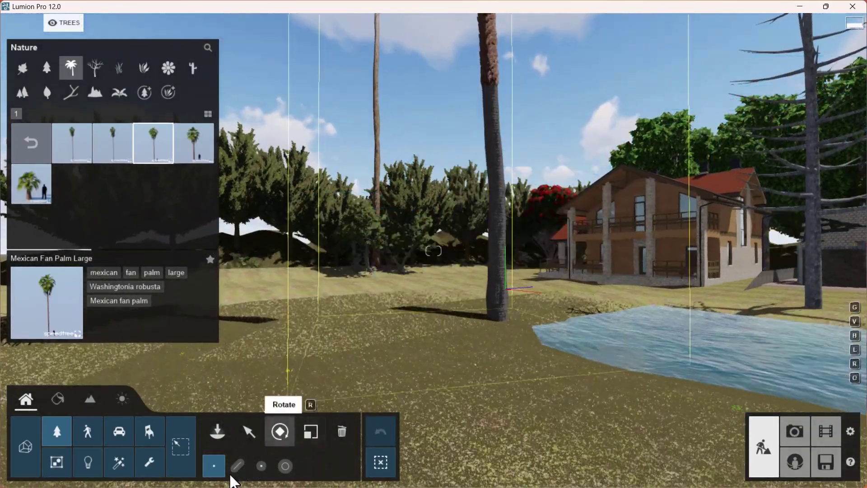
key(a)
right_drag(409, 417, 493, 294)
key(e)
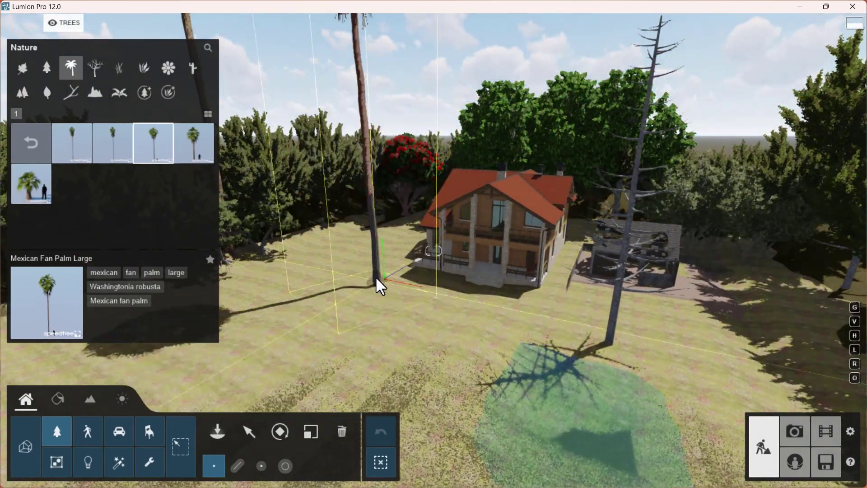
click(398, 273)
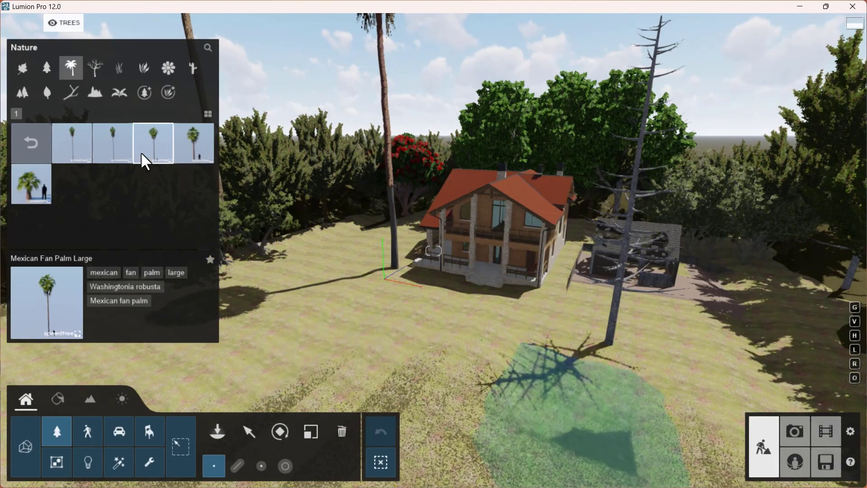
- Place a leaning CoconutPalm RT on the grass in front of the ruined shed beside the house
click(32, 144)
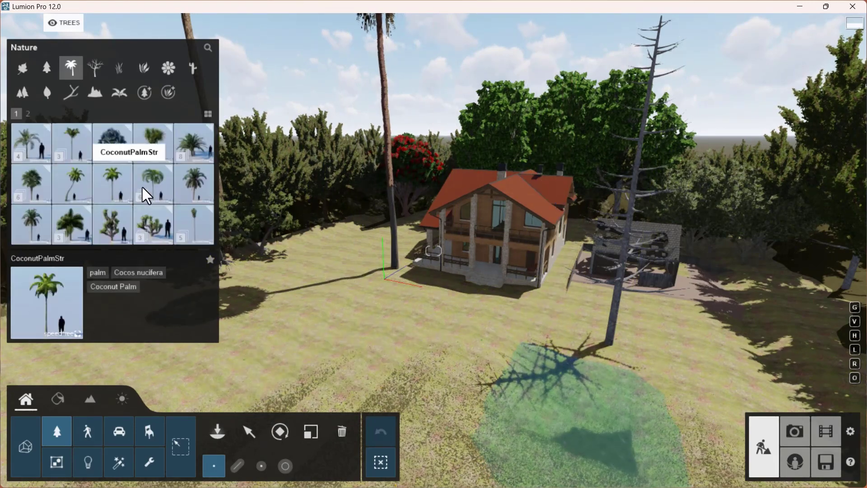
click(72, 193)
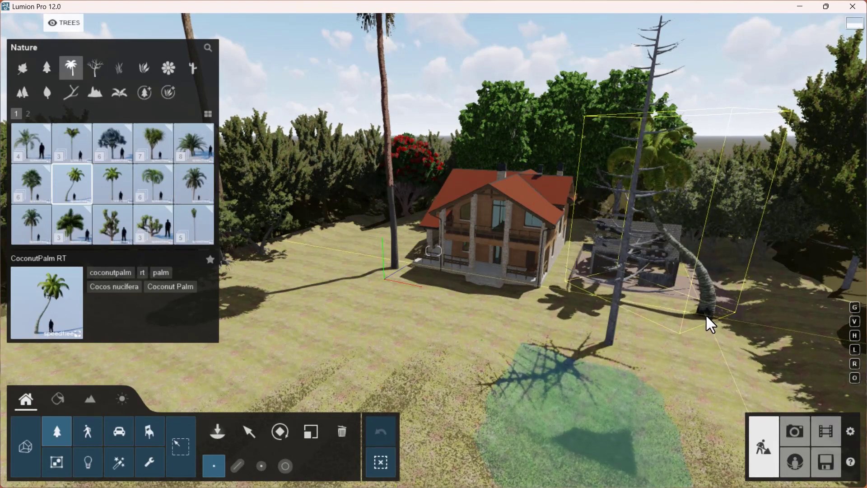
click(706, 314)
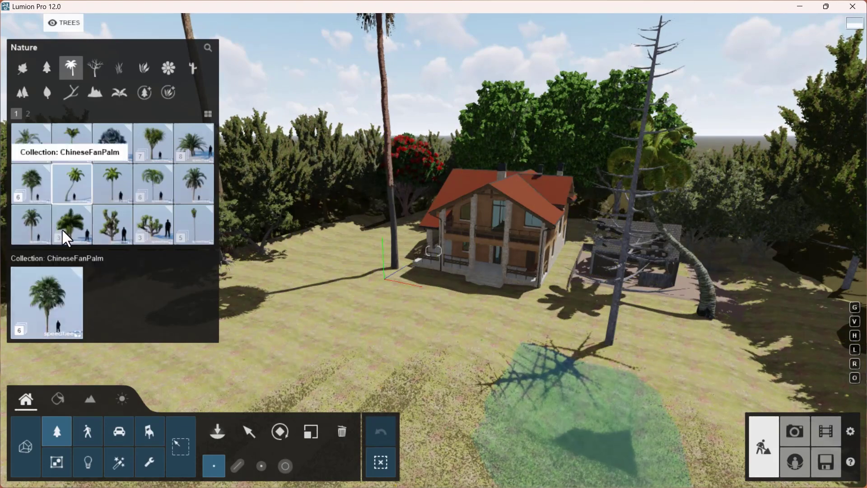
- Place a RoyalPalm 003 on the lawn between the house and the ruined shed, behind the pond
scroll(118, 213, down, 1)
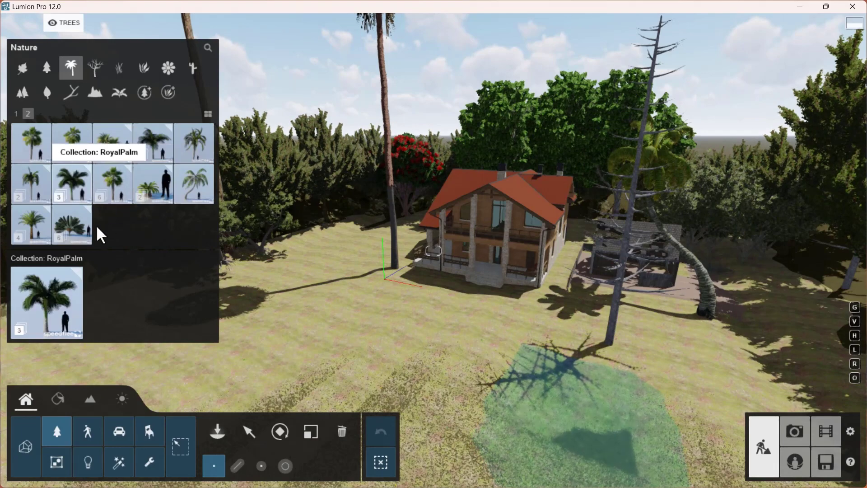
click(79, 191)
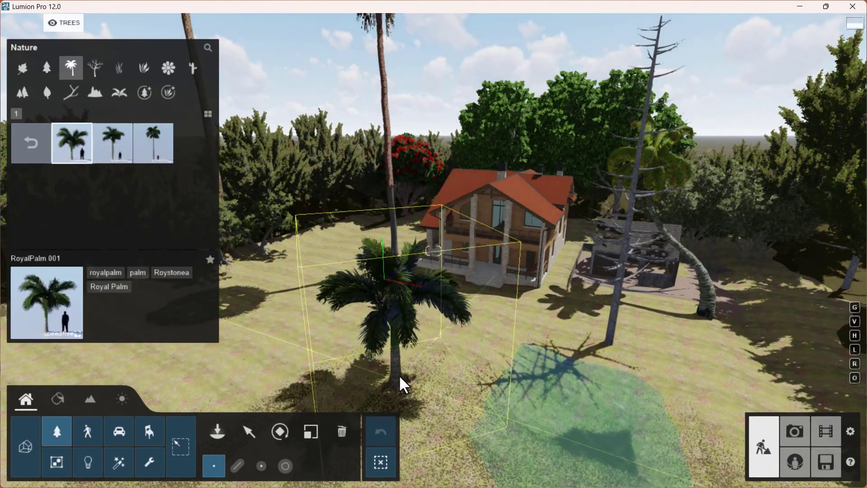
click(153, 153)
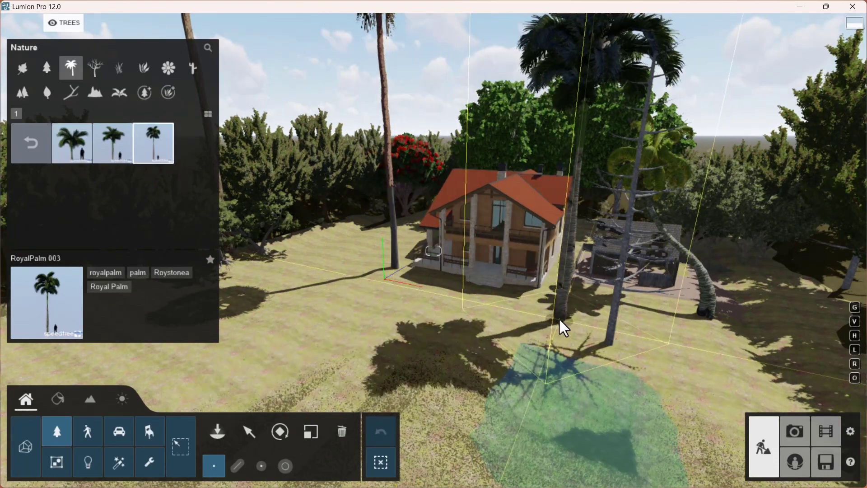
click(559, 305)
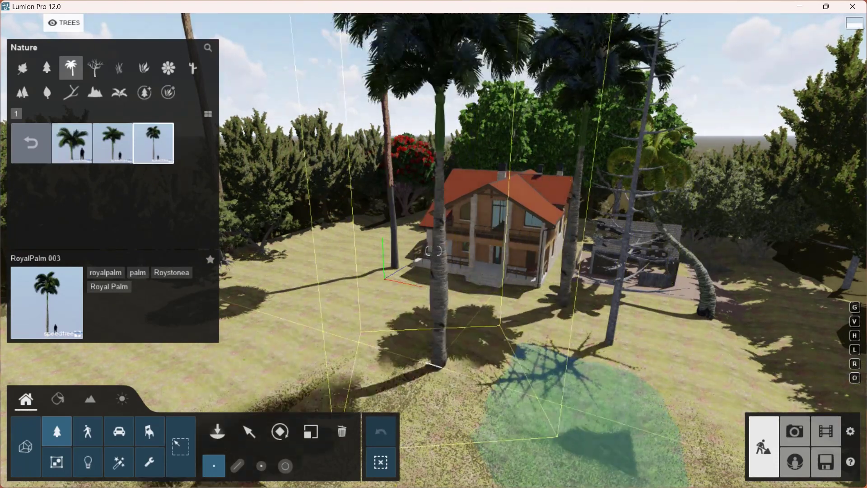
click(434, 351)
right_drag(434, 352, 431, 351)
- Place a Leafless Tree 007 on the lawn next to the fan palm beside the house
click(31, 141)
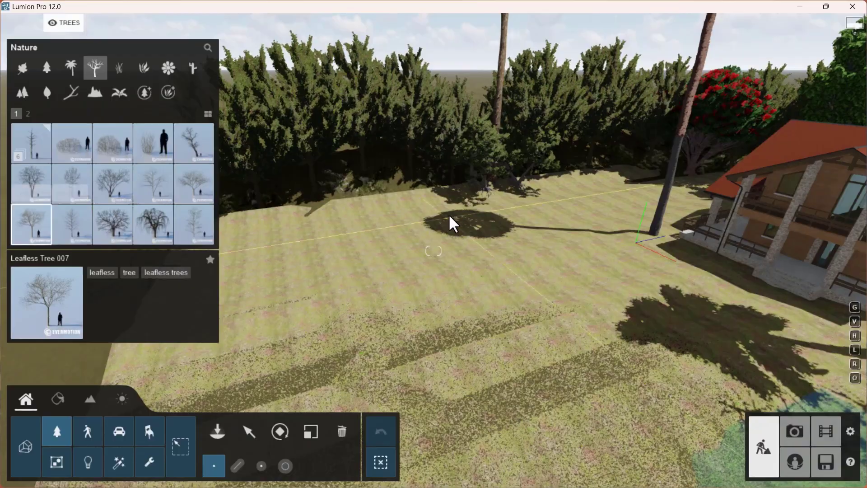
click(491, 250)
key(w)
right_drag(497, 250, 599, 347)
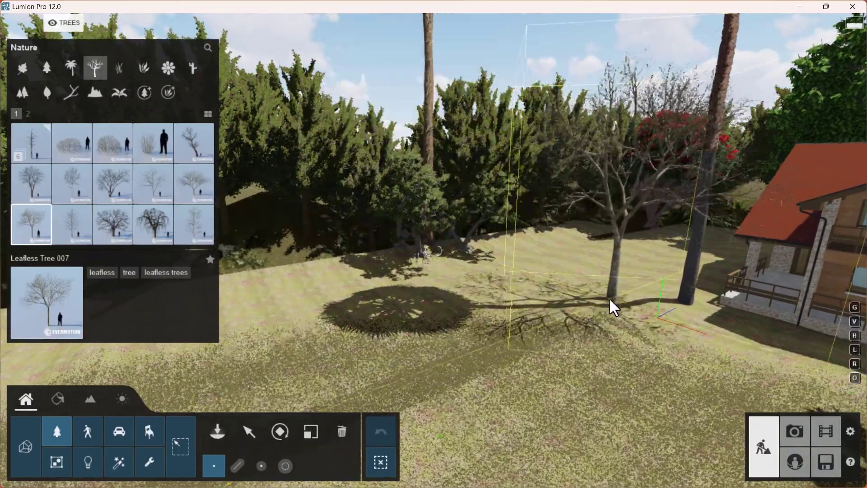
click(601, 301)
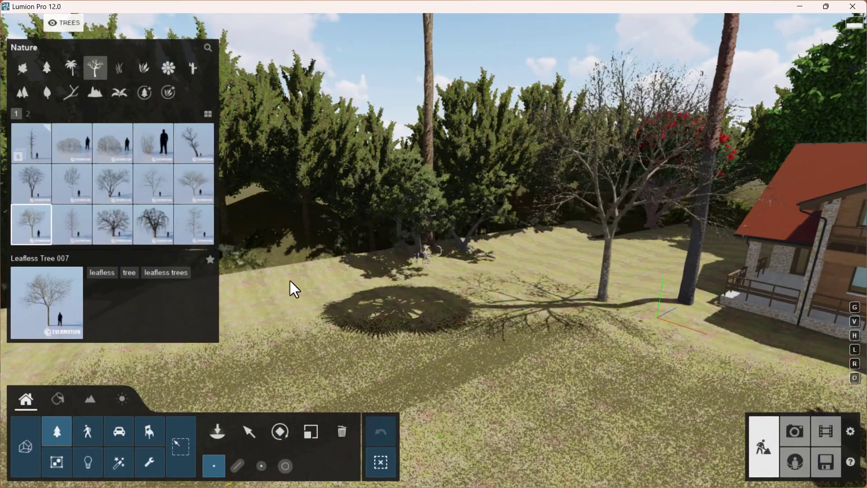
- Place a drooping Leafless Tree 010 on the open lawn near the tree line, away from the house
click(162, 233)
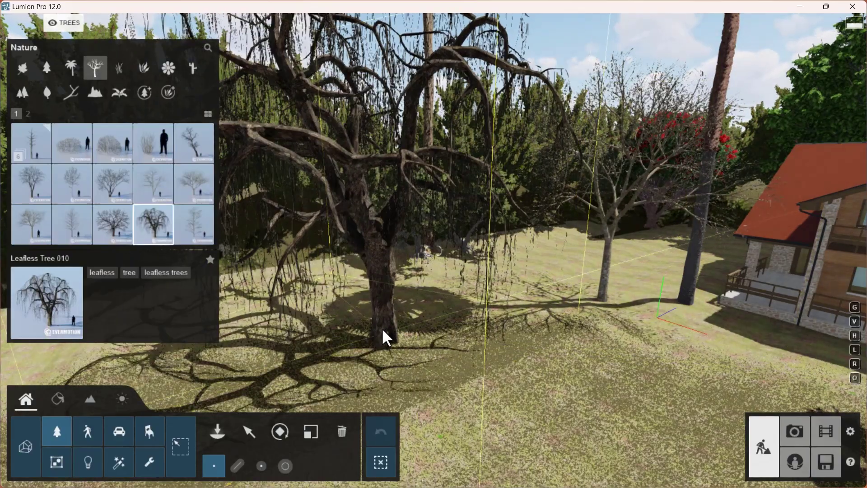
key(s)
right_drag(327, 290, 365, 265)
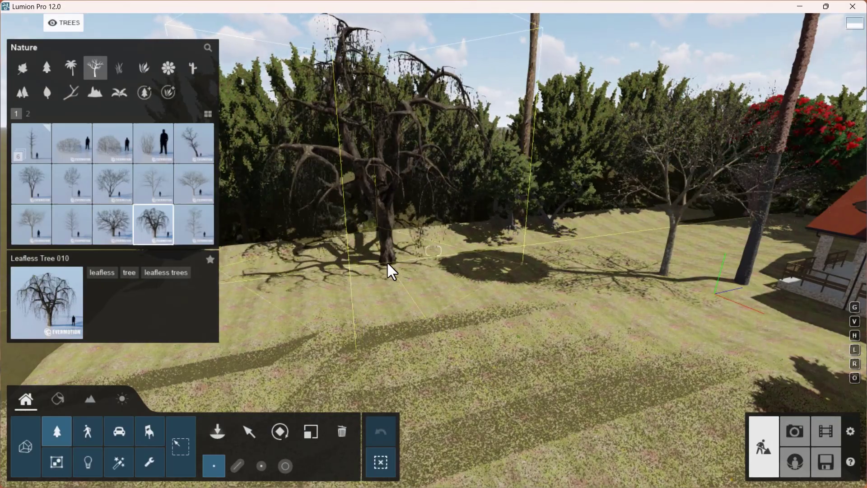
click(387, 261)
- Place a Willow Dead1 RT on the grass on the far side of the pond, beside the bare trunk
right_drag(548, 340, 388, 285)
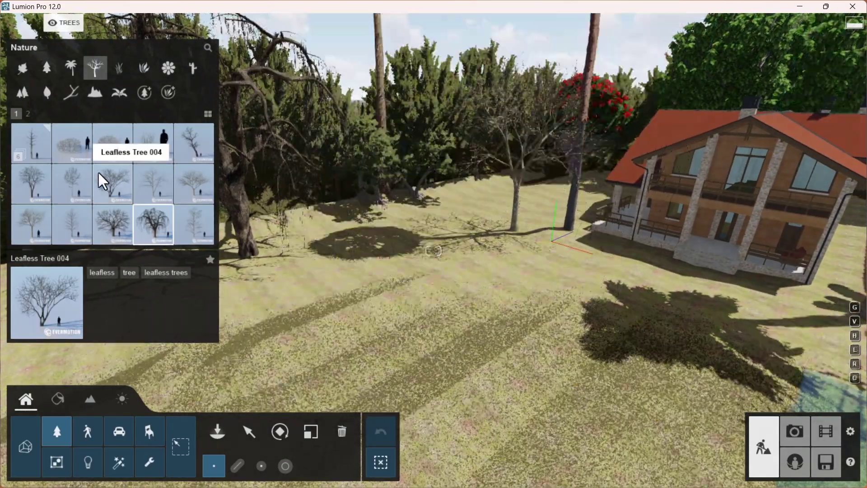
scroll(98, 172, down, 1)
click(34, 151)
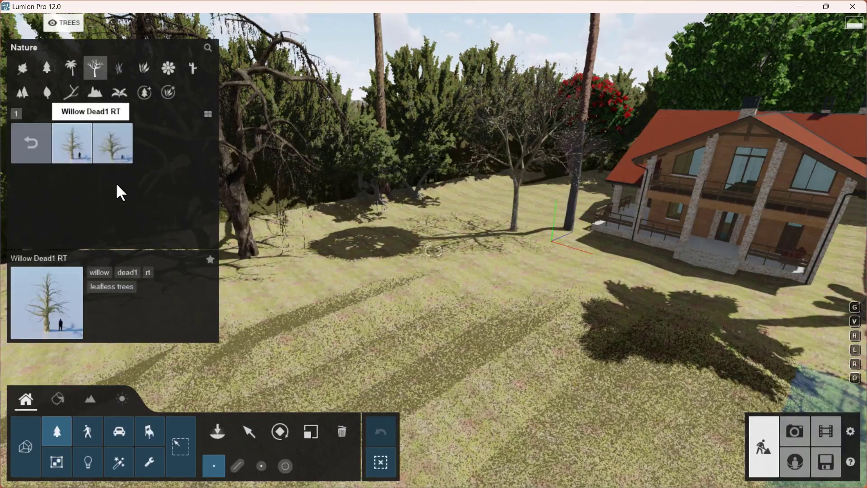
click(85, 152)
click(533, 354)
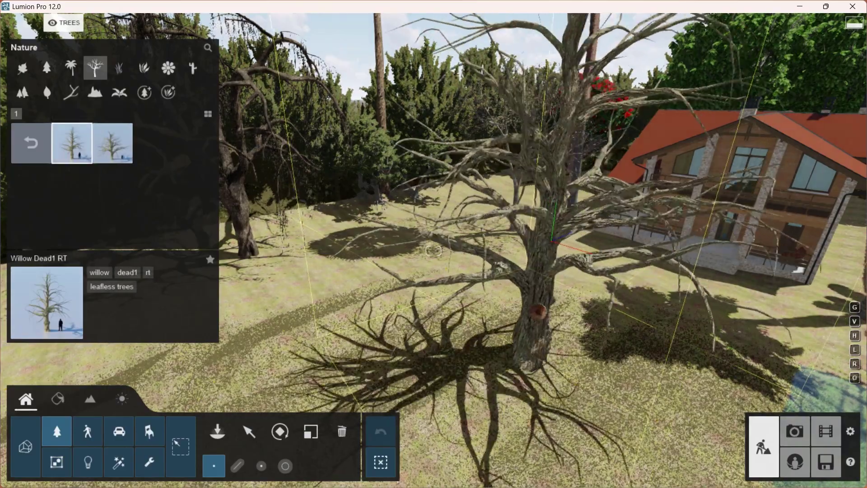
right_drag(533, 354, 657, 278)
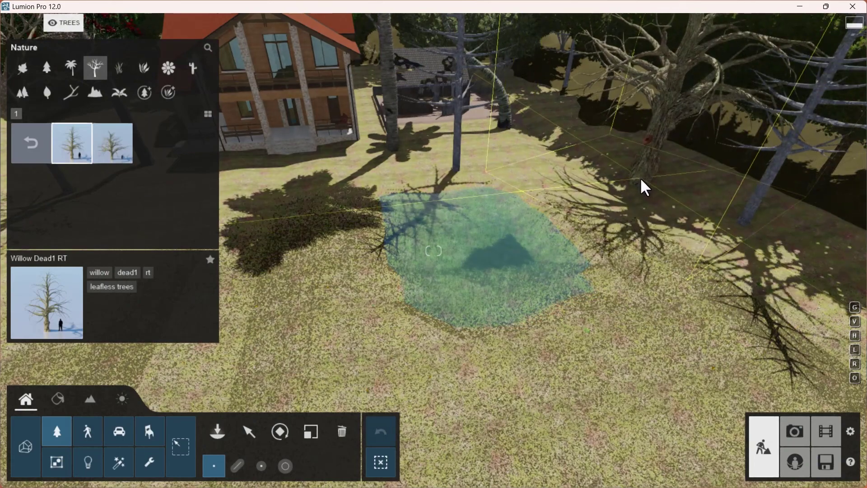
click(641, 177)
right_drag(448, 311, 420, 279)
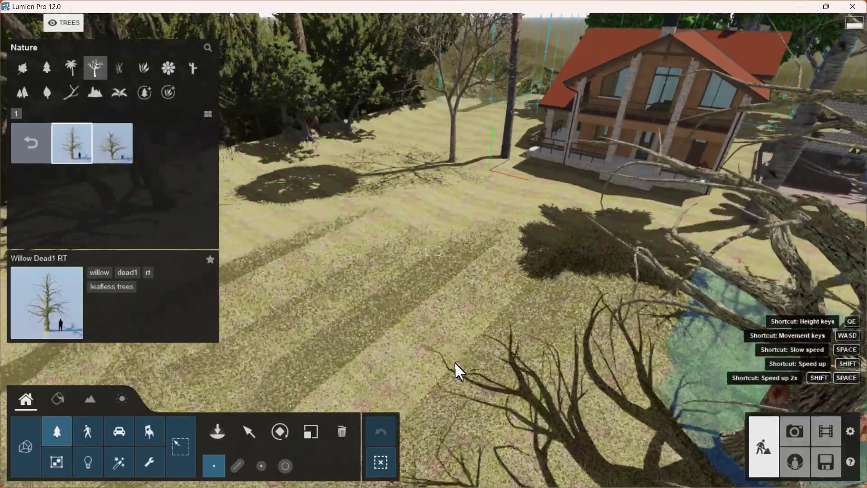
click(117, 66)
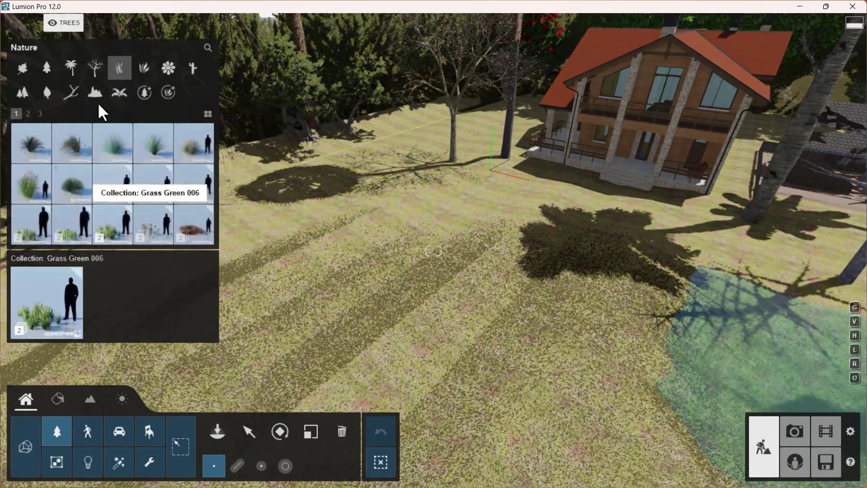
click(90, 69)
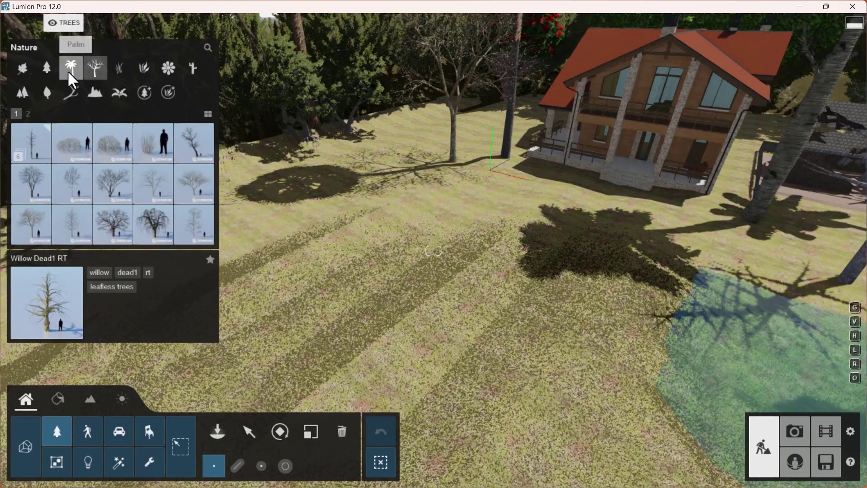
click(69, 69)
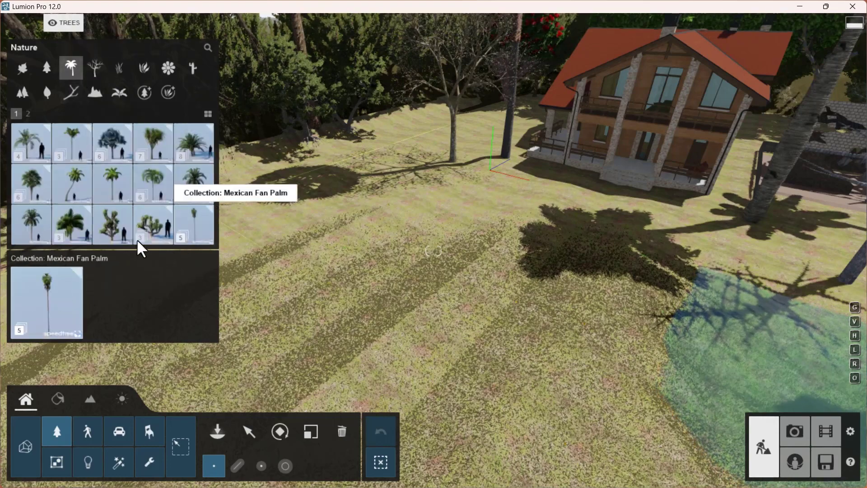
click(25, 96)
click(64, 67)
- Try out a scaled-down EasternWhitePine RT conifer on the open lawn beside the house
click(44, 70)
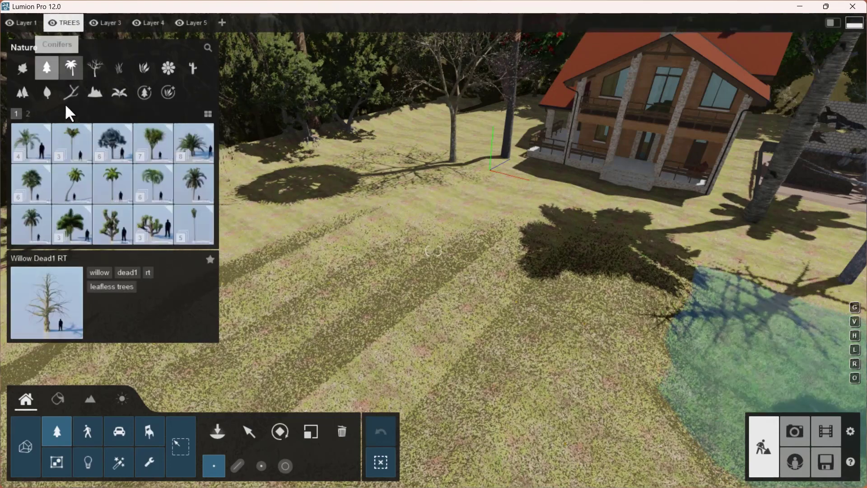
click(152, 223)
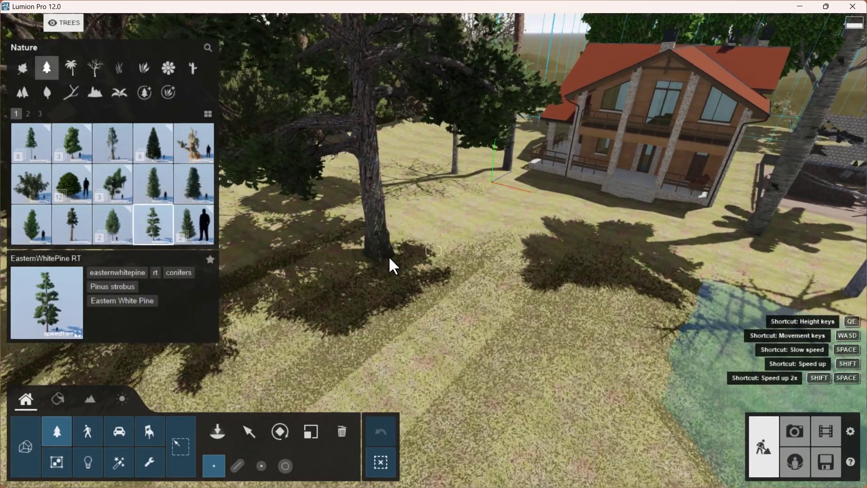
key(l)
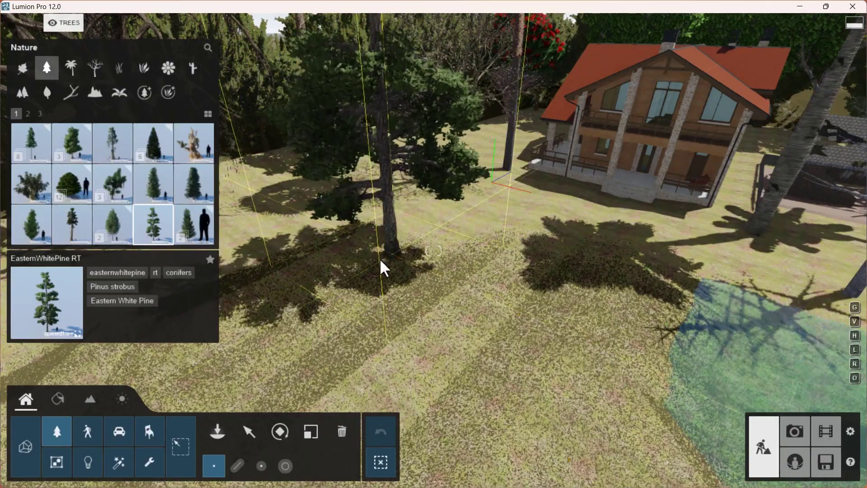
right_drag(363, 267, 362, 222)
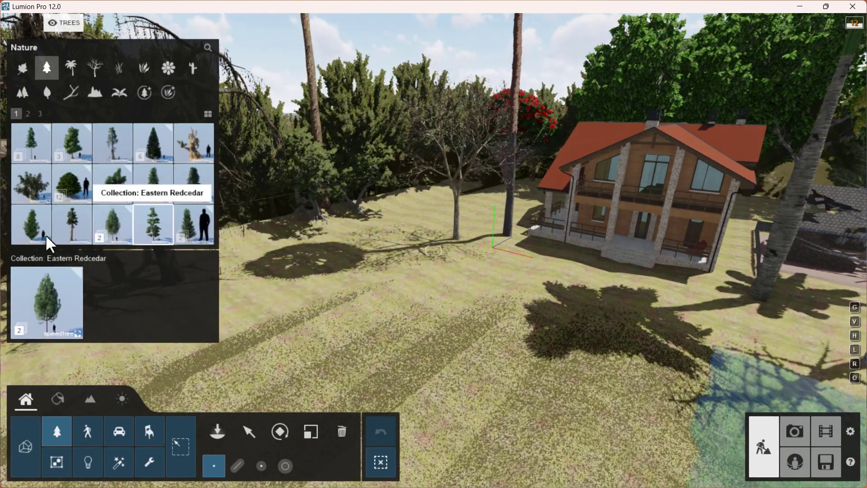
- Place an Italian Stone Pine RT on the open lawn in front of the leafless tree
scroll(103, 199, down, 1)
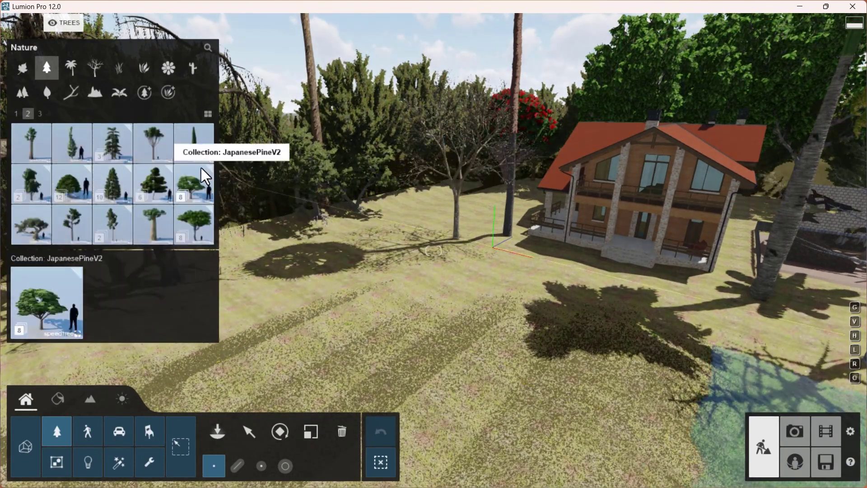
click(150, 150)
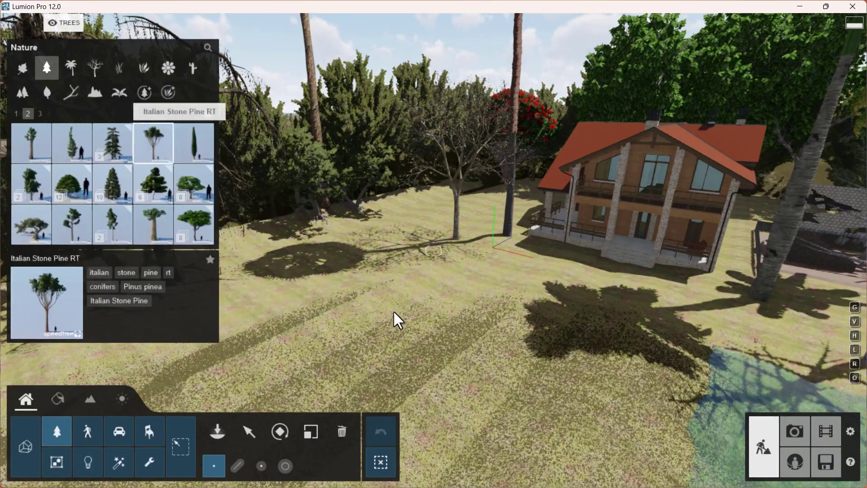
click(394, 313)
right_drag(395, 312, 396, 303)
key(s)
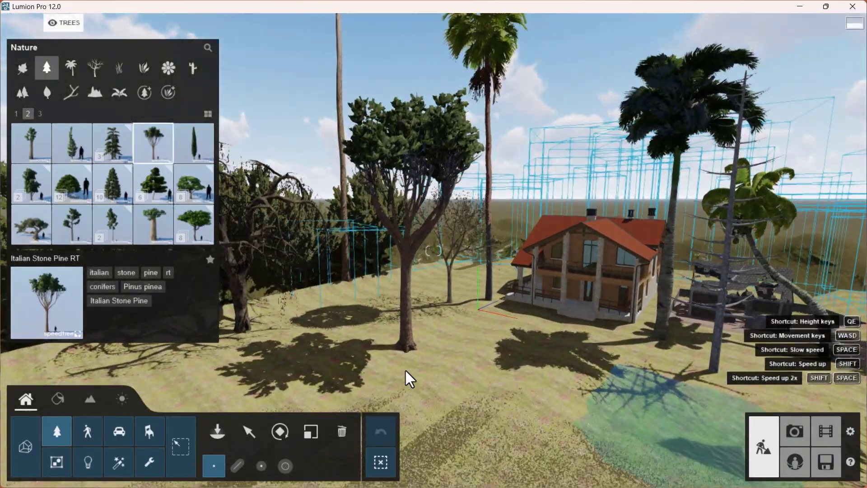
- Place the Italian Stone Pine RT on the lawn across from the pond, in front of the house
key(w)
key(e)
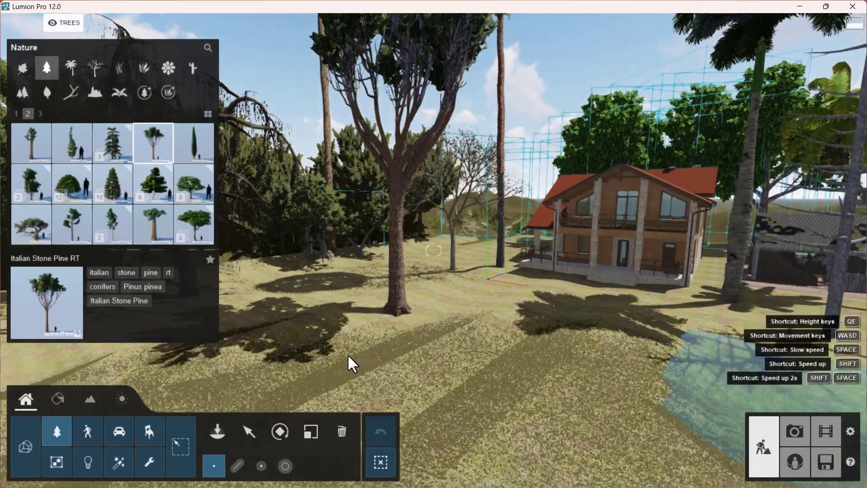
key(e)
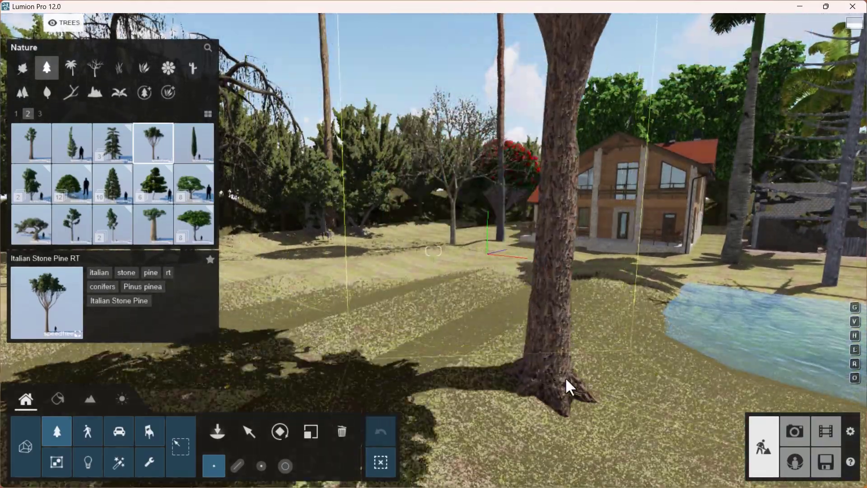
key(a)
right_drag(566, 378, 347, 227)
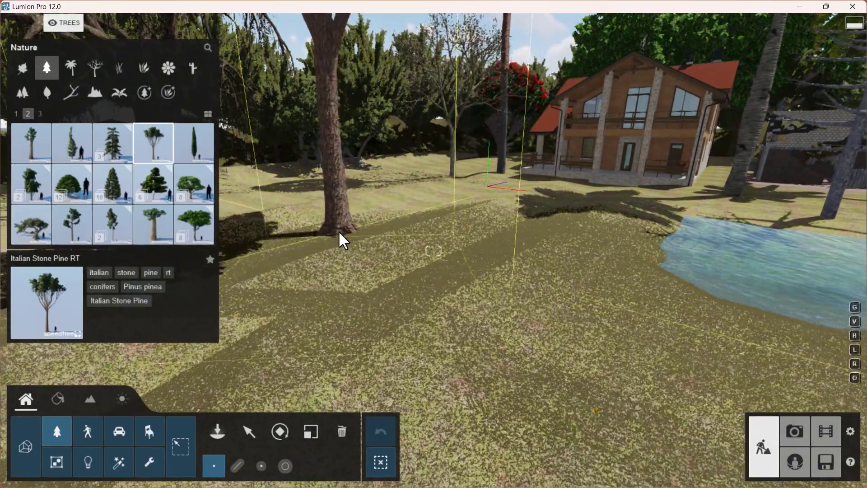
click(338, 231)
right_drag(514, 274, 535, 234)
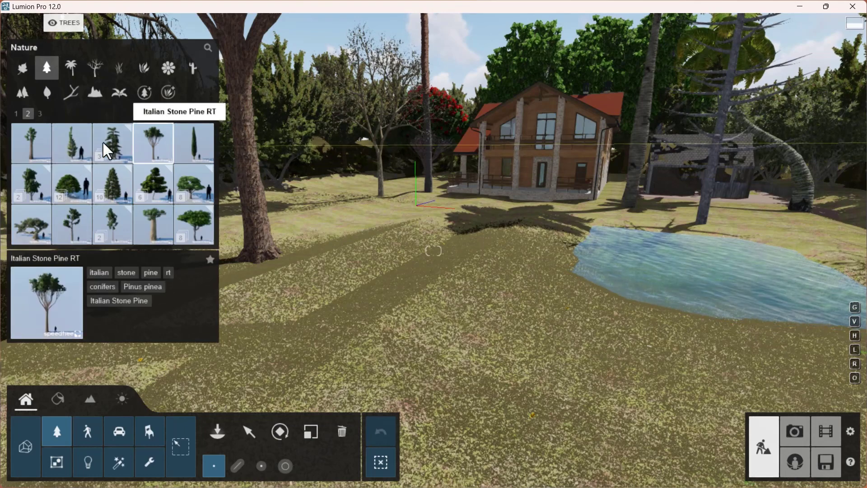
- Place a MonkeyPuzzleTree2 RT conifer on the grass in the foreground, on the near side of the pond
scroll(68, 154, down, 1)
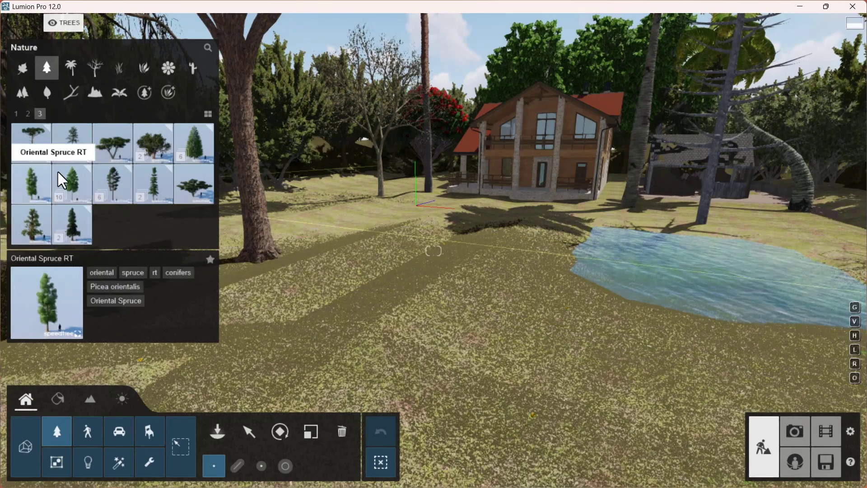
click(37, 147)
drag(470, 290, 462, 247)
right_drag(462, 247, 453, 219)
click(80, 153)
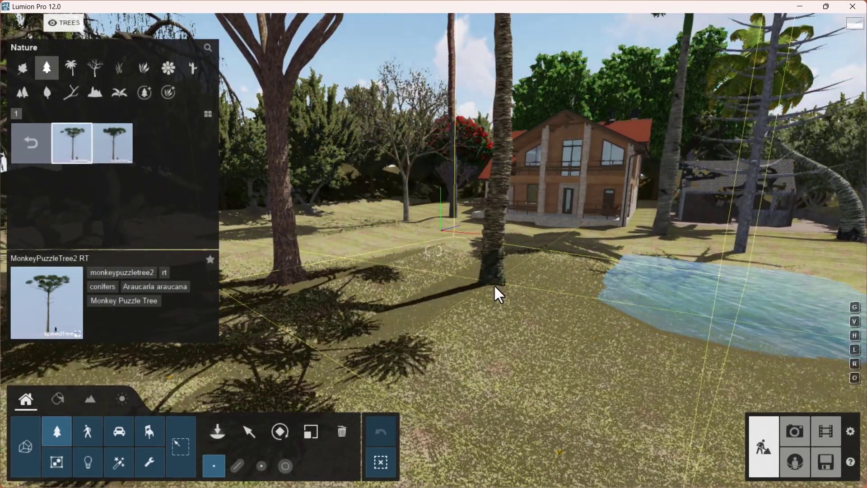
right_drag(515, 284, 447, 292)
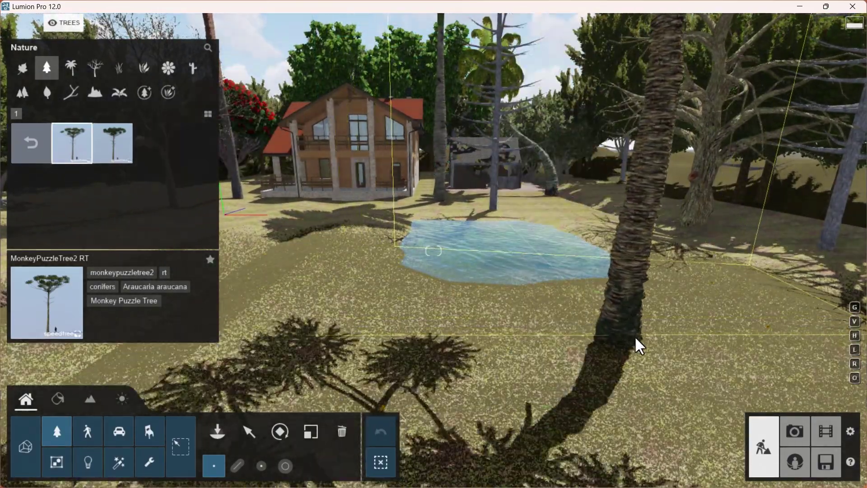
click(637, 362)
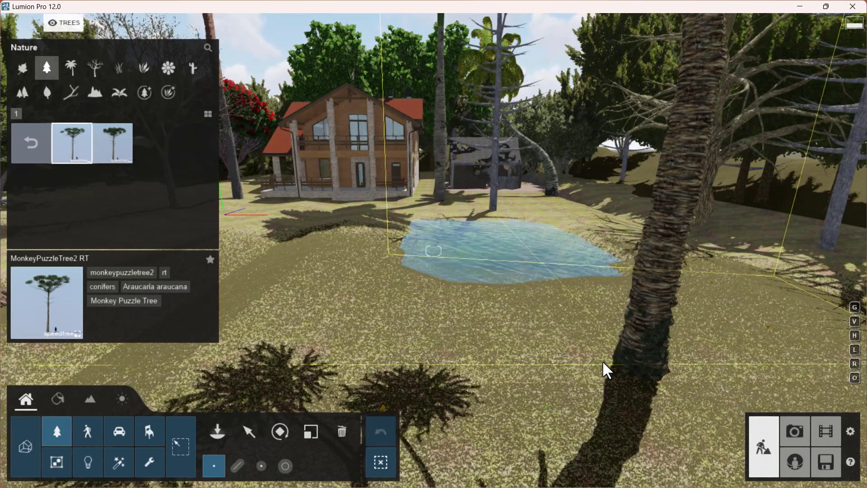
- Place a second MonkeyPuzzleTree2 RT on the lawn between the stone pine and the small leafless tree
right_drag(486, 344, 451, 345)
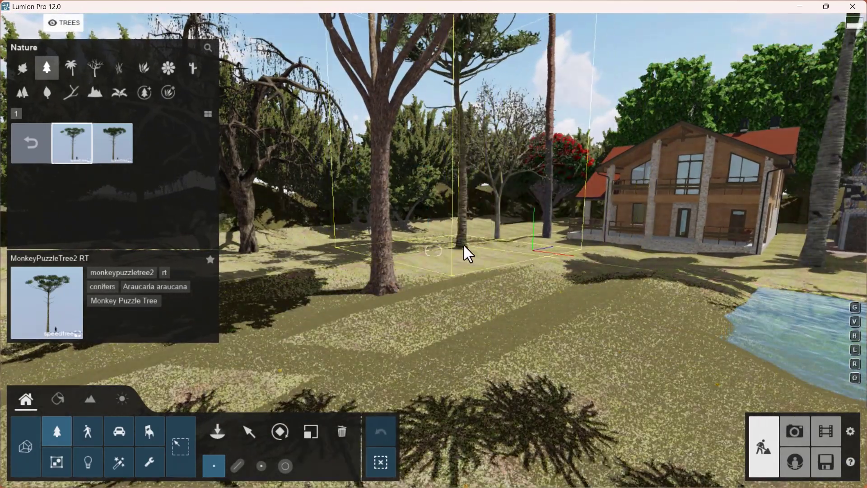
click(470, 244)
right_drag(329, 320, 202, 294)
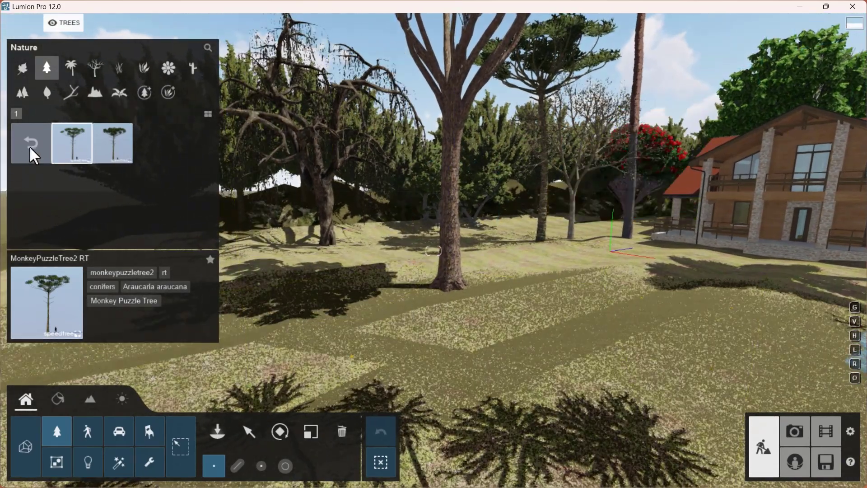
- Place a cluster of Grass Green 001 on the lawn beside the leaning monkey puzzle trunk near the pond
click(22, 93)
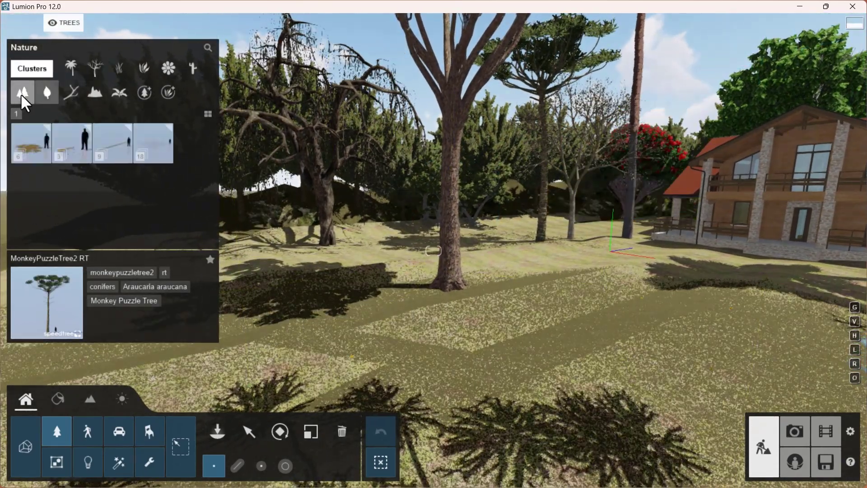
click(126, 68)
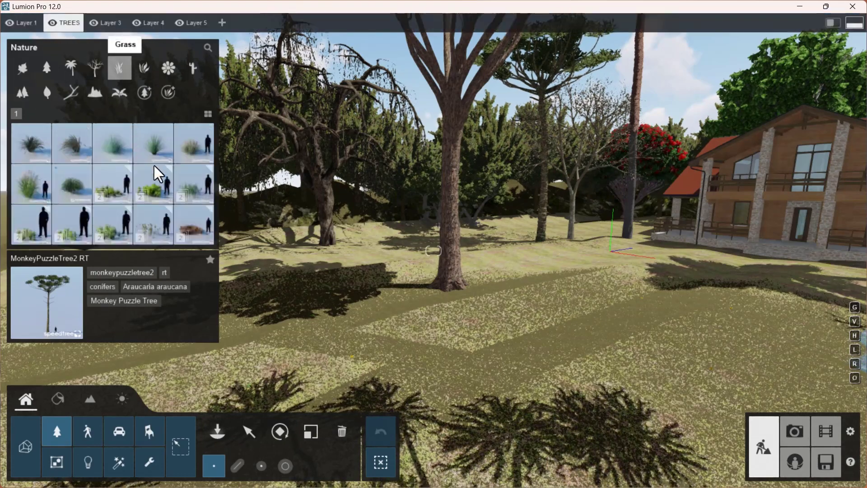
click(150, 226)
click(36, 146)
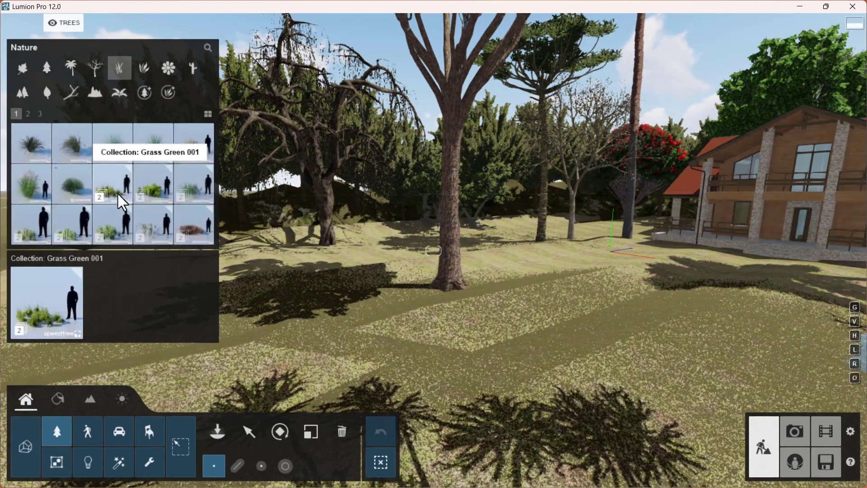
click(122, 198)
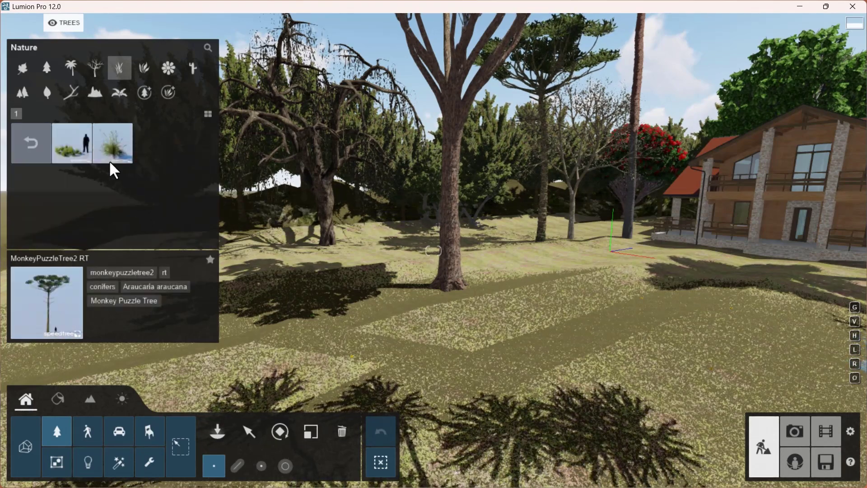
click(74, 148)
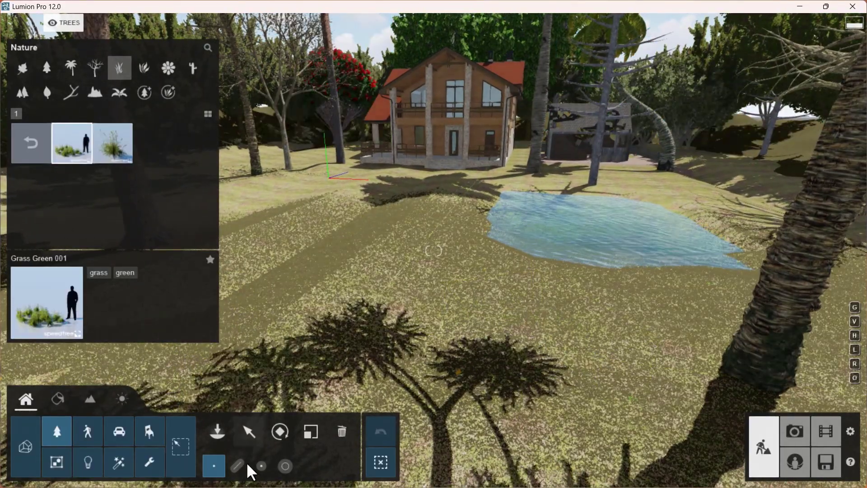
click(259, 463)
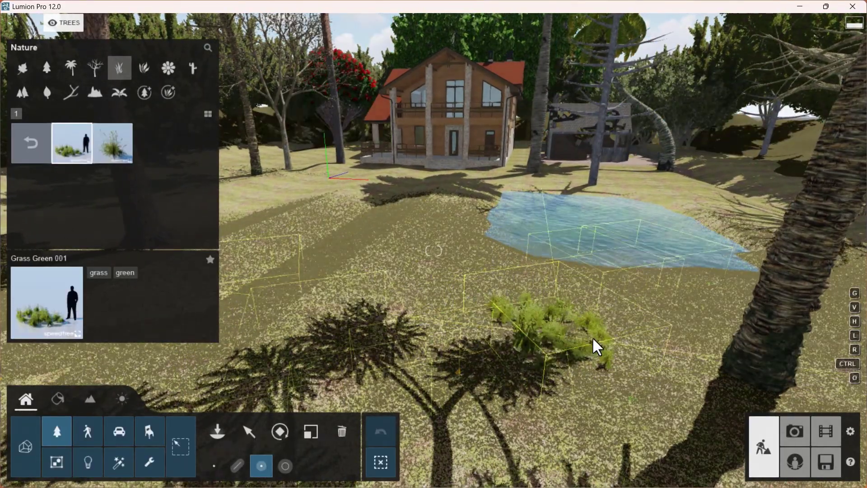
scroll(633, 341, down, 3)
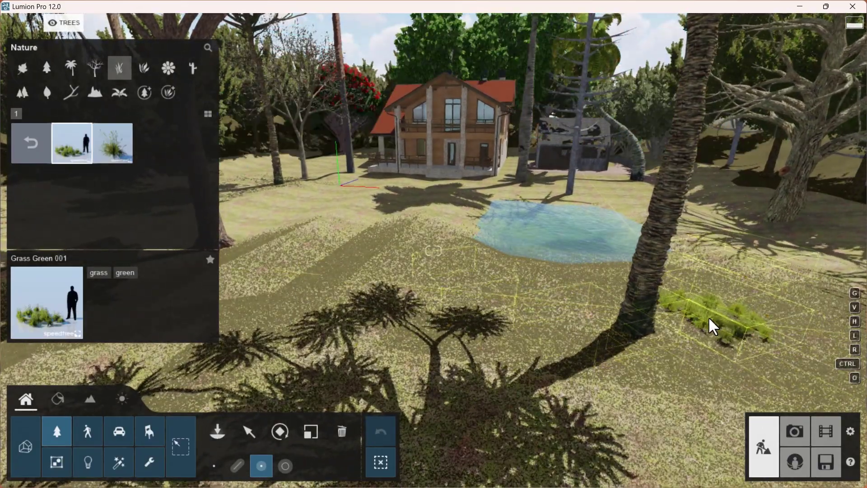
click(709, 316)
- Add more Grass Green 001 clusters on the lawn near the pond and around the stone pine and trees beyond
scroll(508, 340, up, 5)
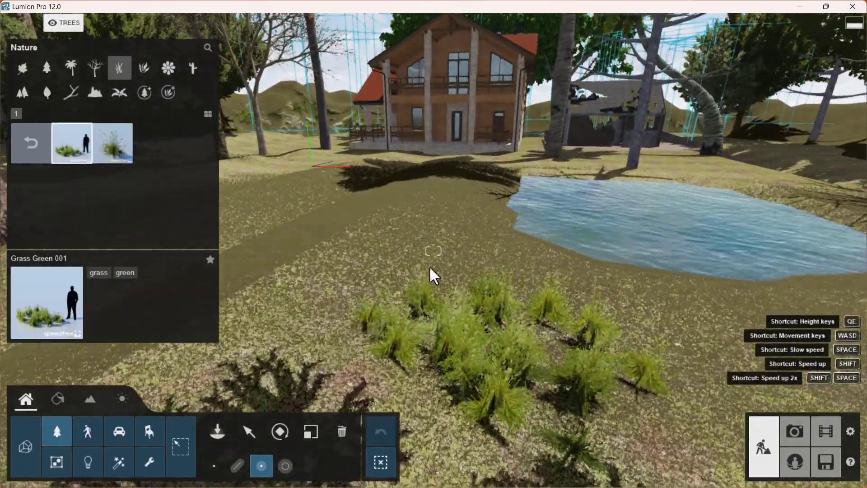
right_drag(430, 268, 530, 279)
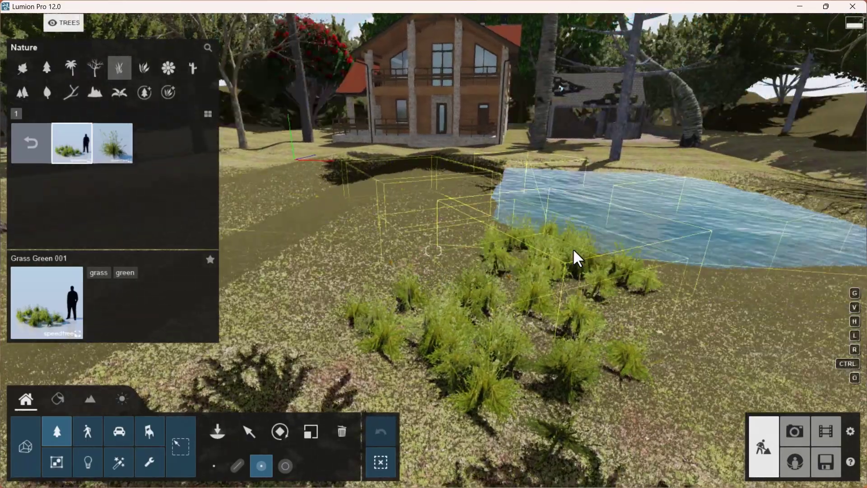
right_drag(706, 305, 392, 231)
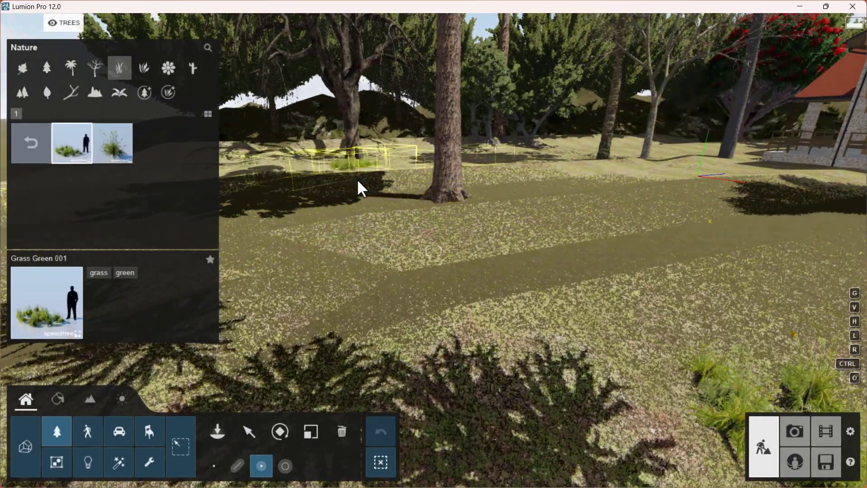
click(511, 152)
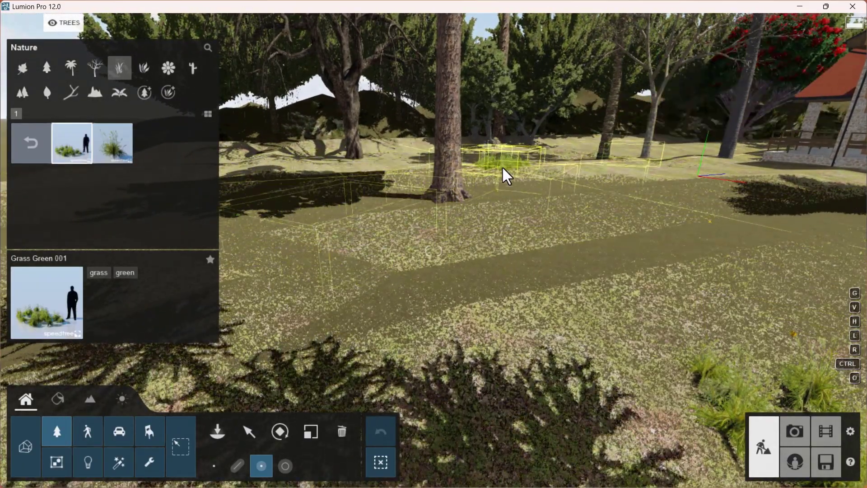
right_drag(503, 177, 436, 318)
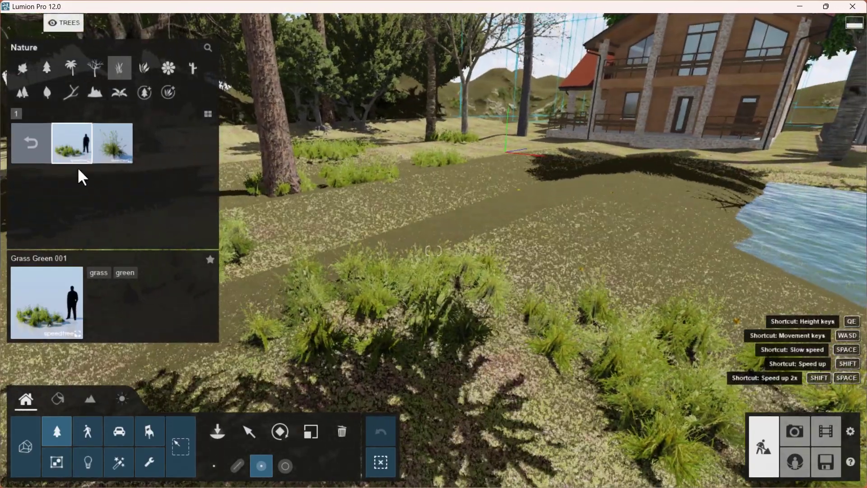
- Scatter a cluster of Grass Green 001 x1 tufts across the grass in front of the pond
click(122, 149)
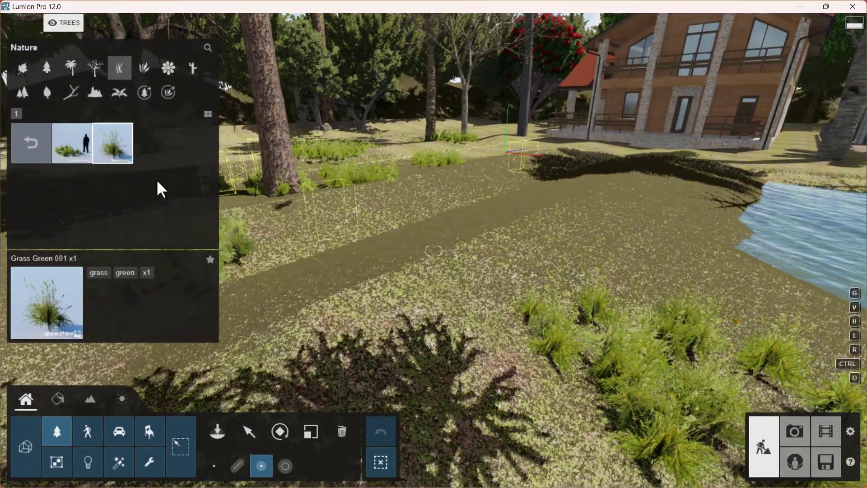
right_drag(479, 371, 499, 374)
key(s)
right_drag(591, 397, 356, 382)
key(w)
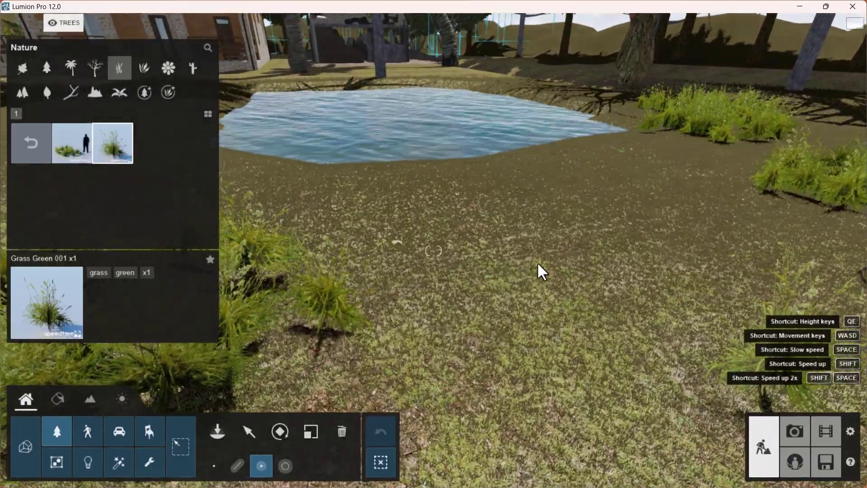
click(548, 302)
key(s)
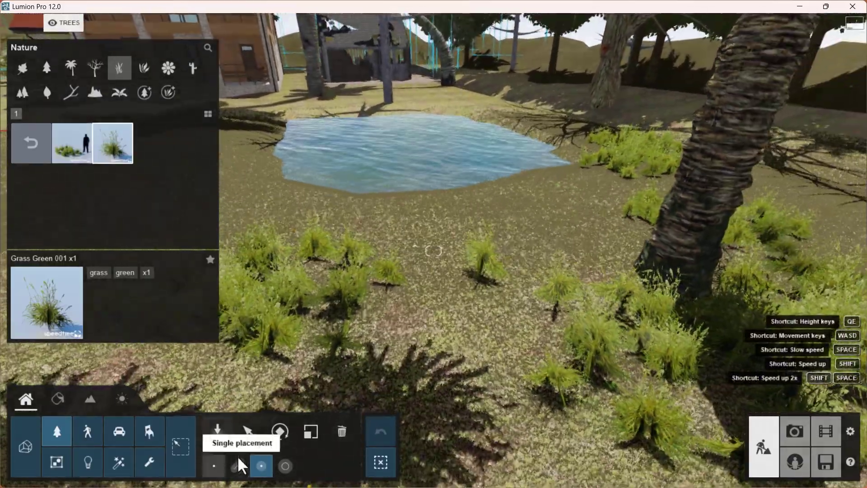
- Paint sparse Grass Green 001 x1 tufts across the lawn beside the pond, with the density lowered to about a third
click(286, 465)
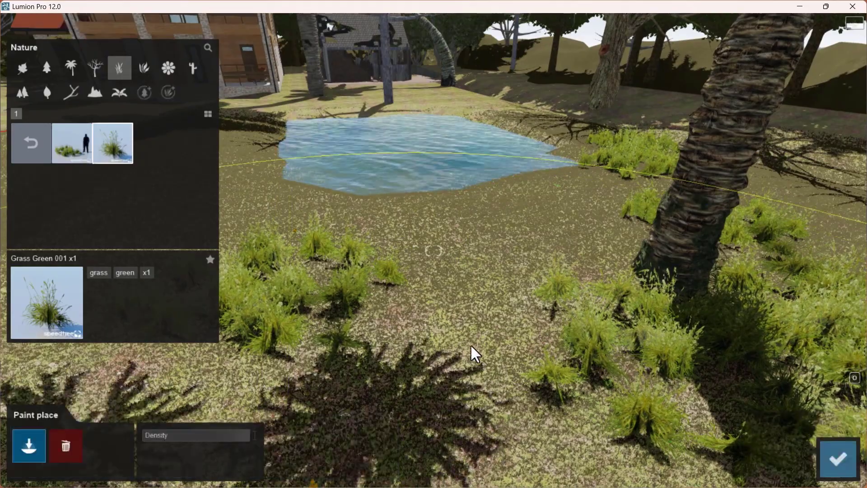
key(s)
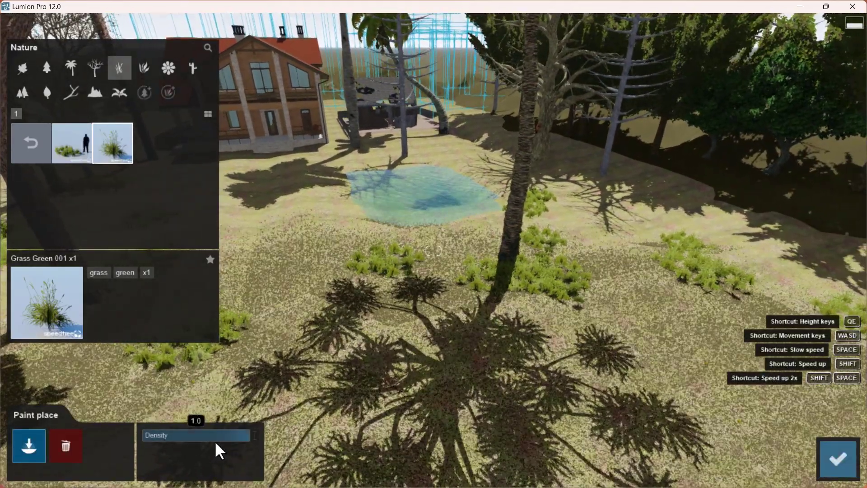
drag(223, 446, 180, 443)
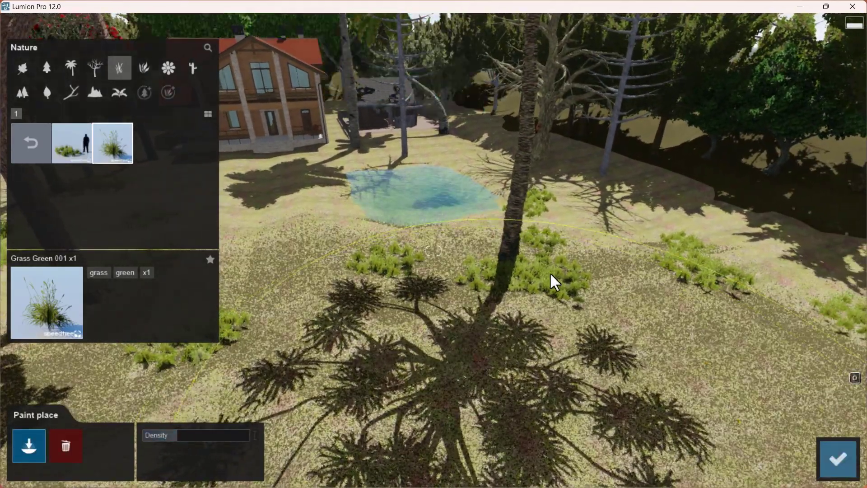
click(657, 251)
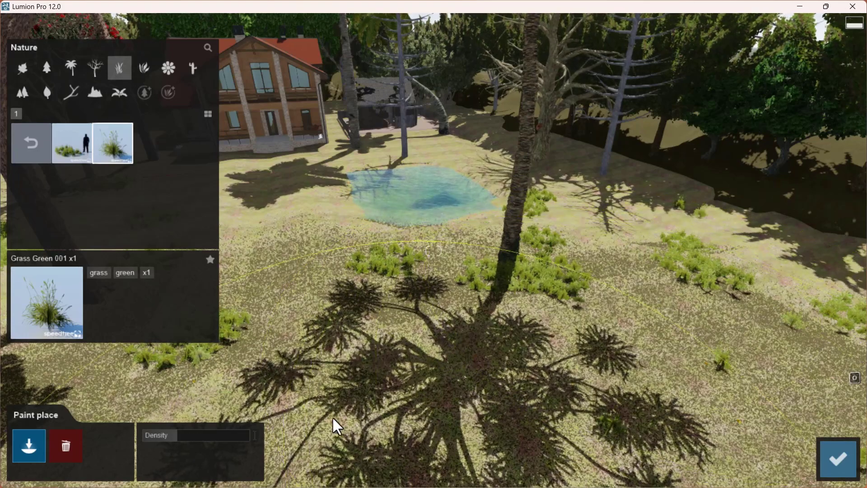
- Set the paint density to 0.7 and paint more Grass Green 001 x1 tufts around the pond and the foreground lawn
click(219, 436)
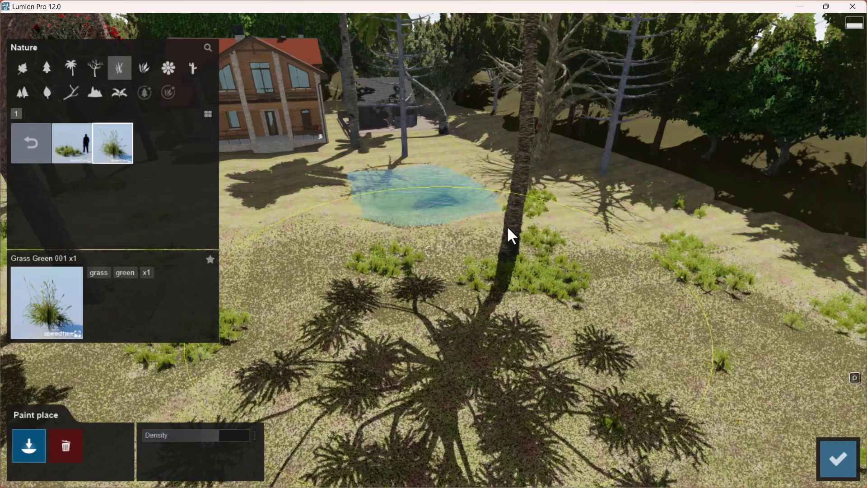
click(652, 216)
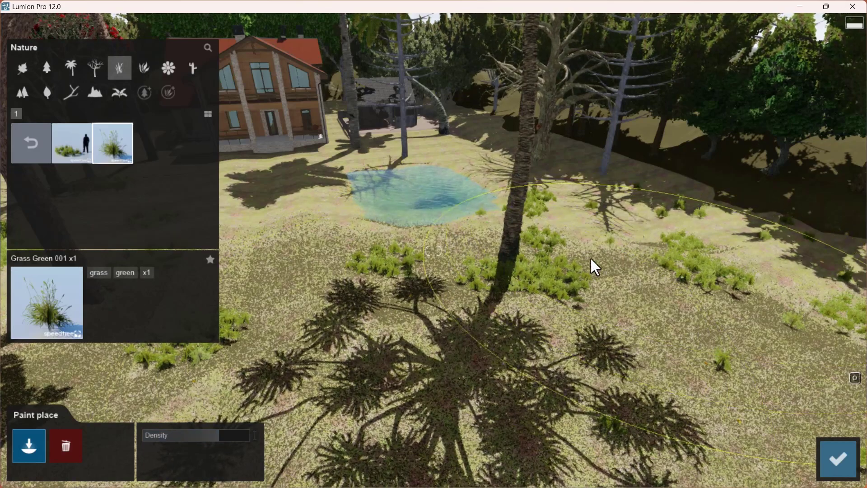
right_drag(389, 279, 619, 374)
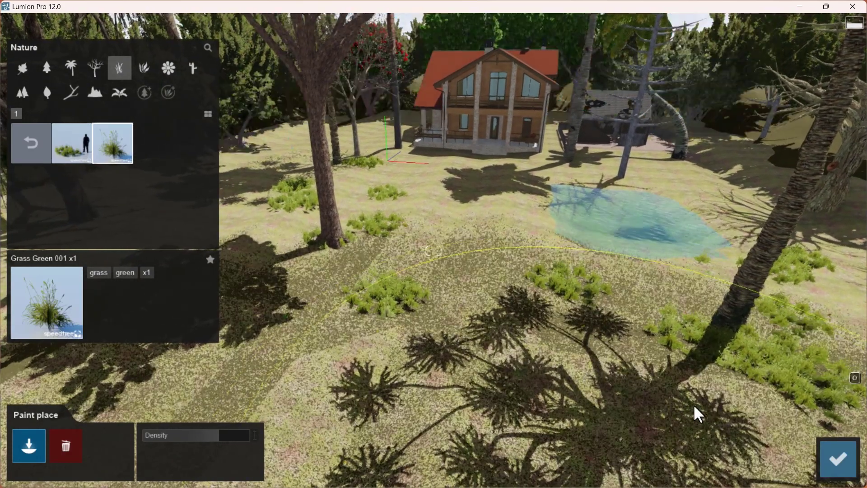
click(817, 414)
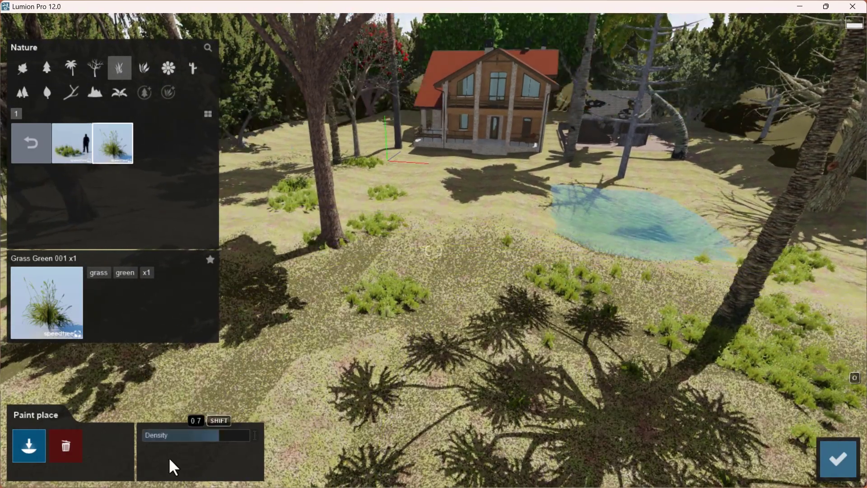
click(838, 459)
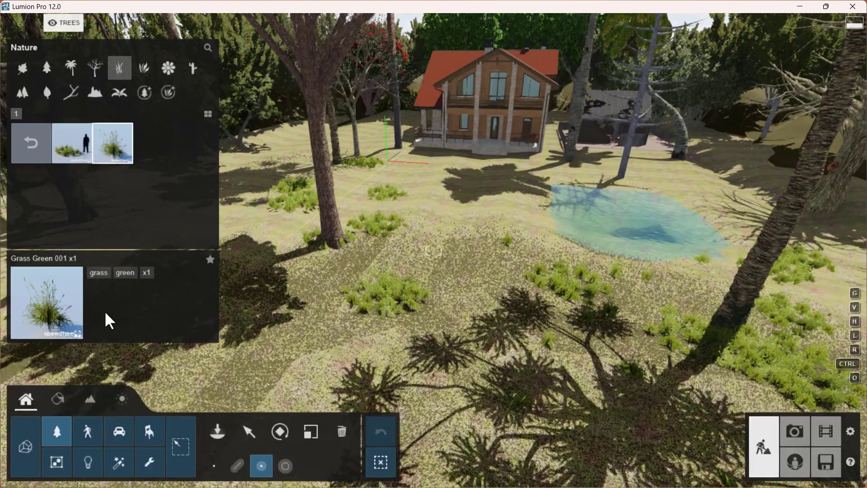
- Choose Rough Grass Single RT and lay out a mass placement line across the lawn in the palm's shadow
click(120, 67)
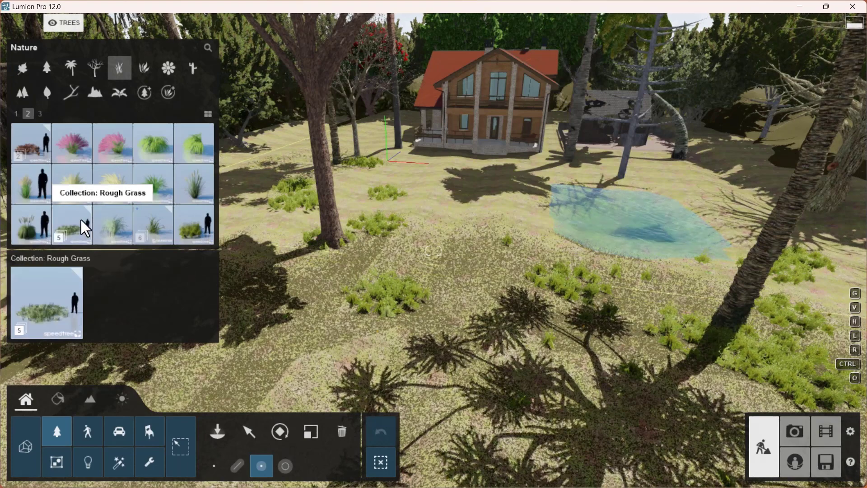
click(75, 224)
click(68, 144)
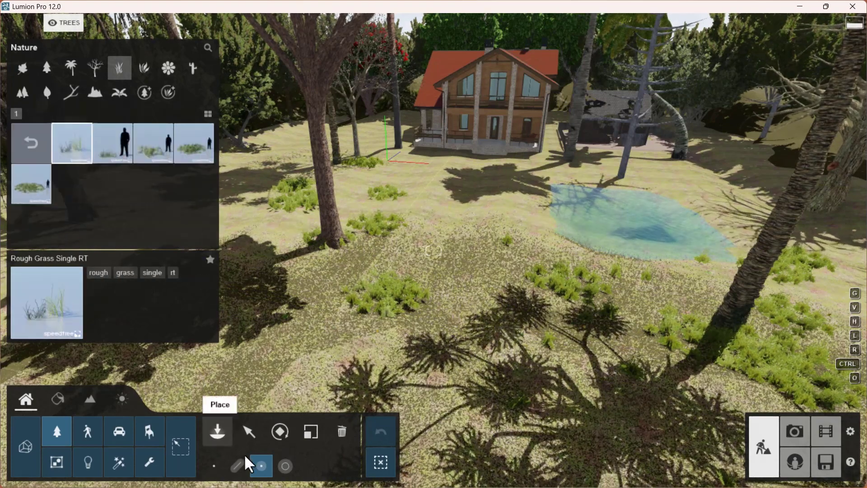
click(236, 466)
key(s)
right_drag(530, 391, 453, 344)
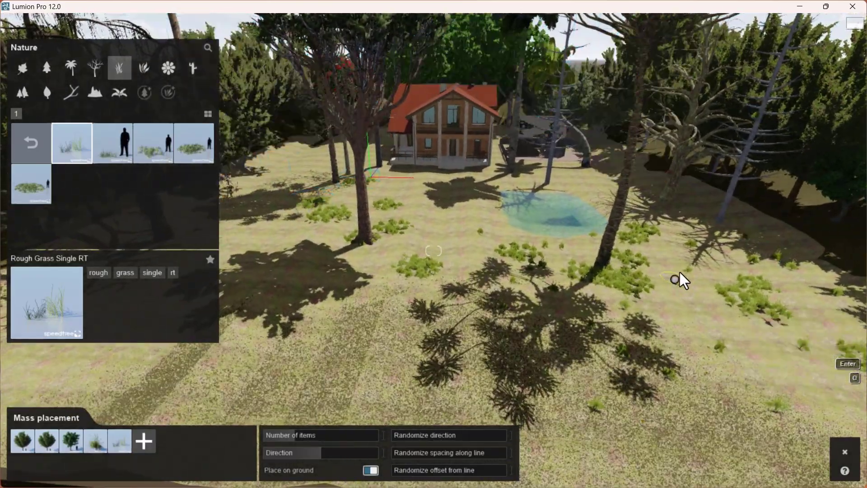
click(572, 321)
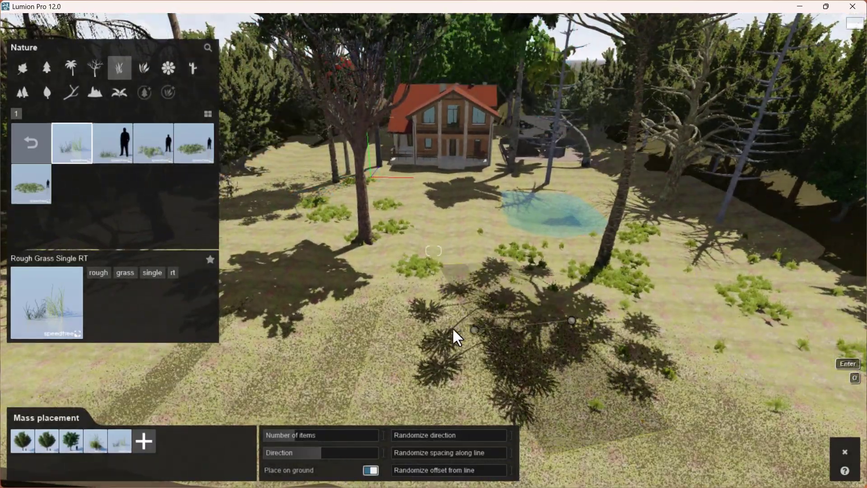
click(464, 304)
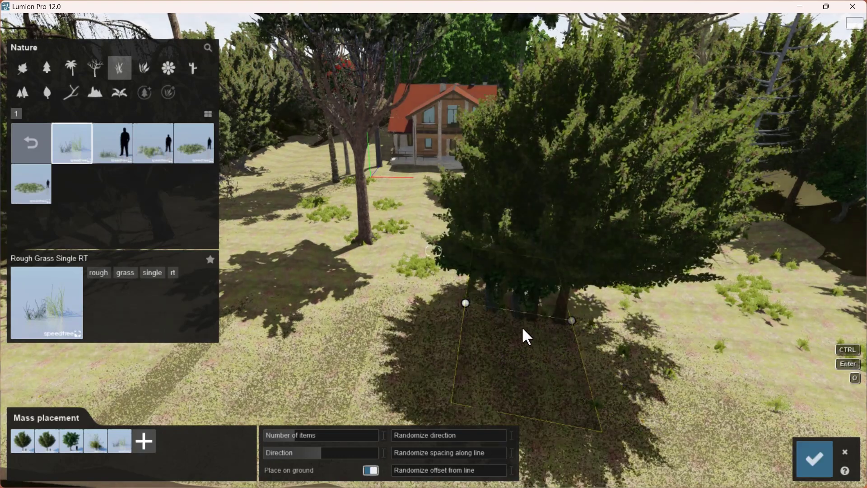
- Remove the trees and the Grass Green tuft from the mass placement set, leaving only Rough Grass Single RT
double_click(27, 437)
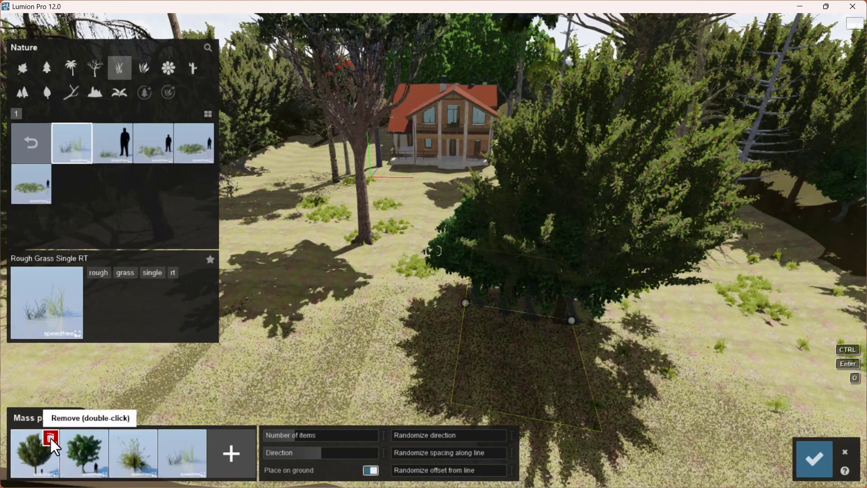
double_click(51, 437)
double_click(50, 438)
double_click(51, 438)
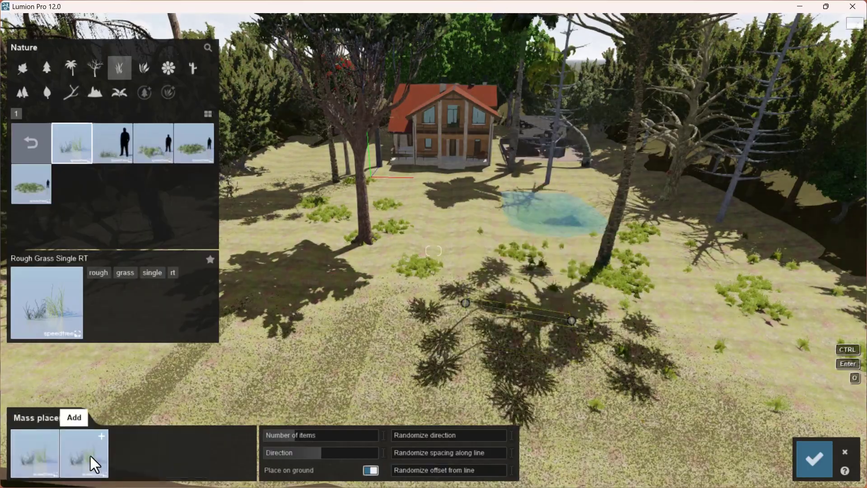
- Extend the Rough Grass line past the palm's shadow, raise its number of items to about half the range, and place it
right_drag(314, 384, 359, 338)
key(w)
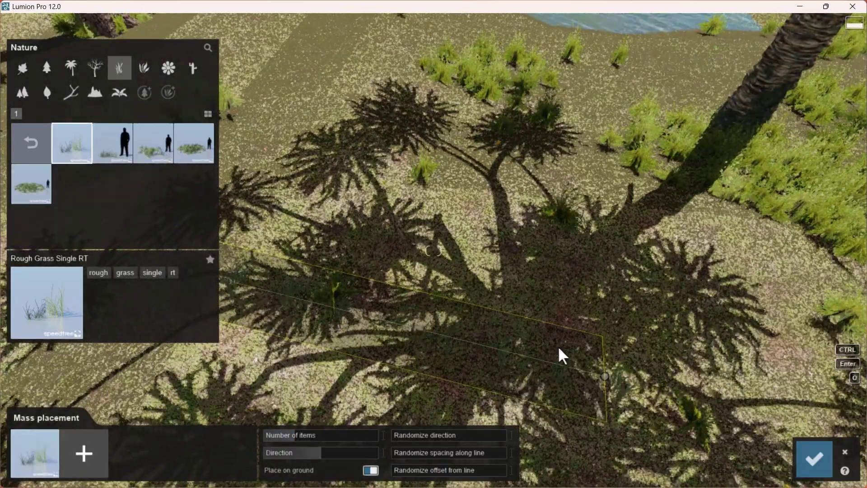
key(s)
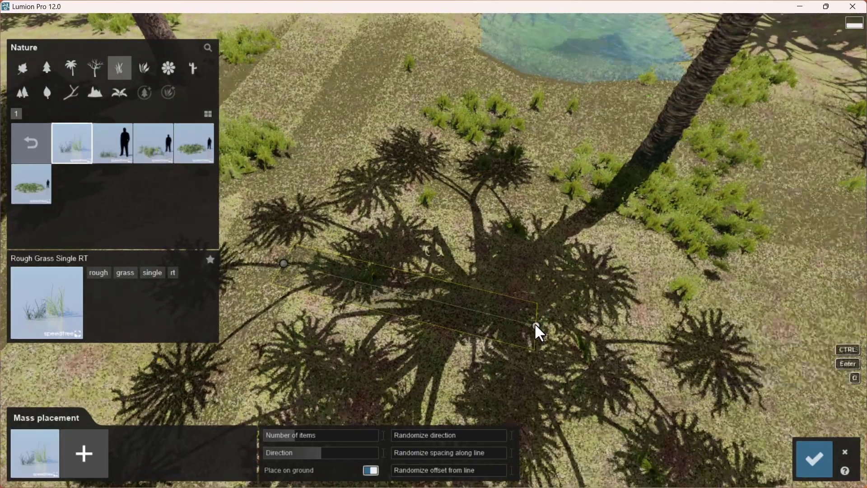
drag(536, 325, 863, 313)
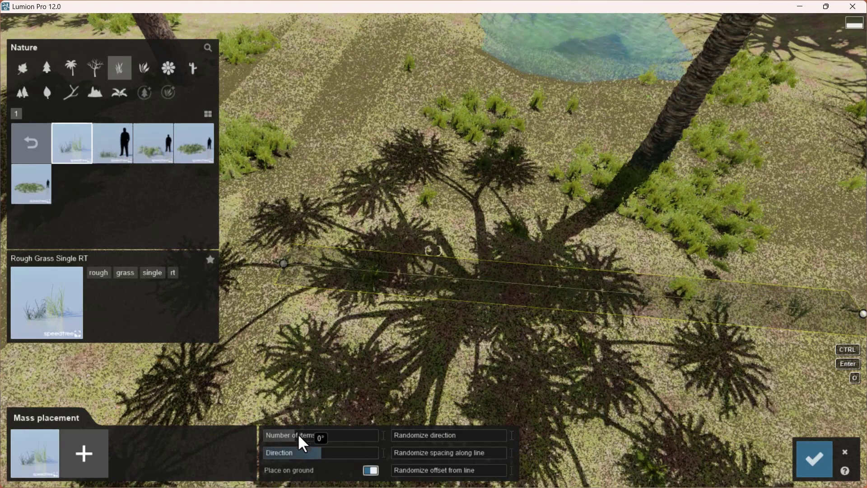
drag(301, 434, 321, 432)
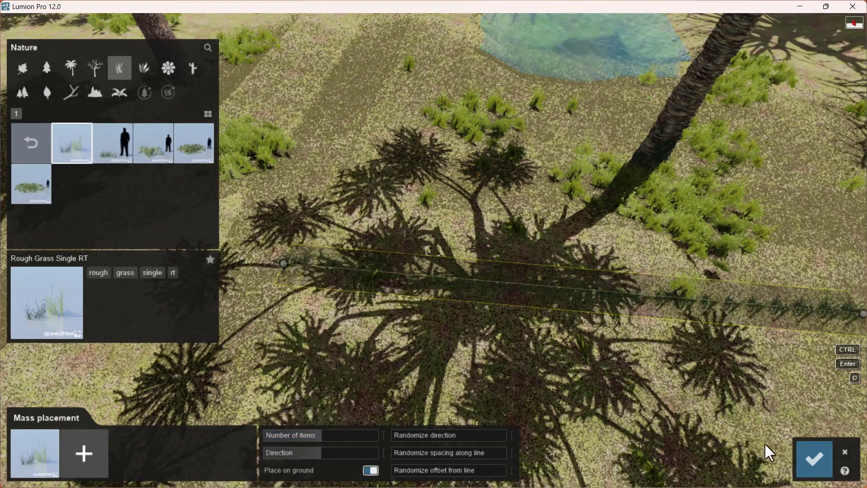
click(811, 458)
- Scatter clusters of Dieffenbachia 005 plants over the foreground lawn near the pond and around the palm
right_drag(472, 321, 321, 255)
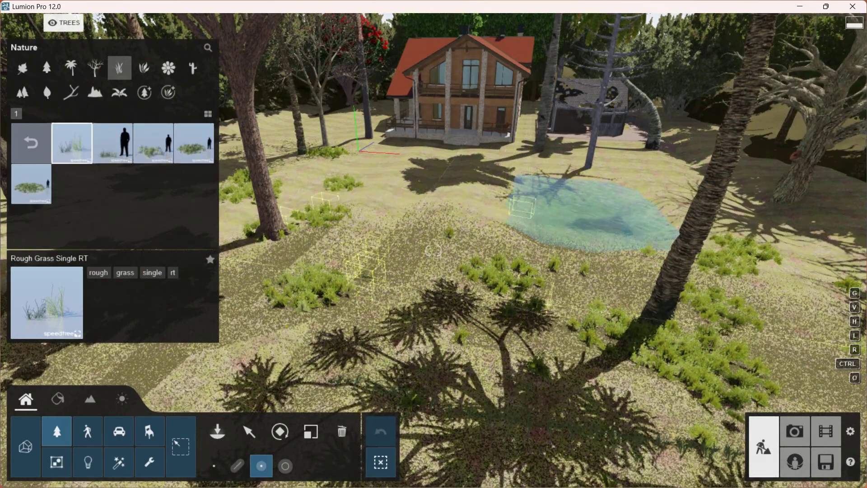
right_drag(470, 258, 384, 244)
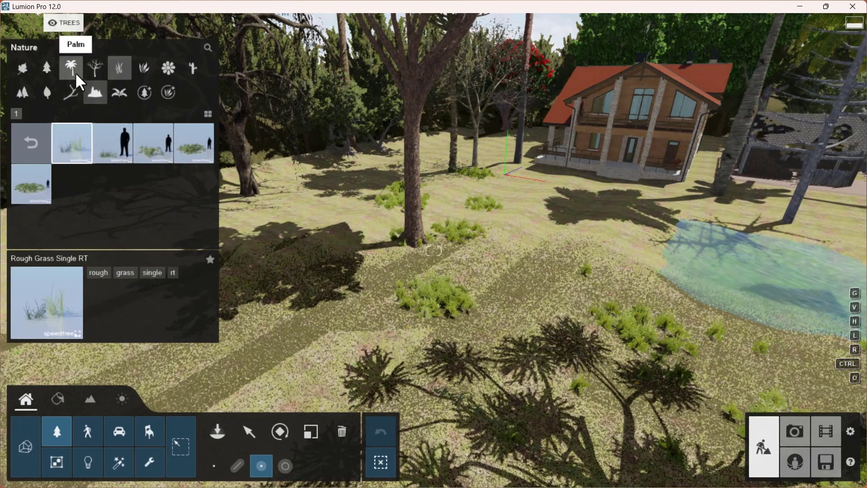
click(143, 67)
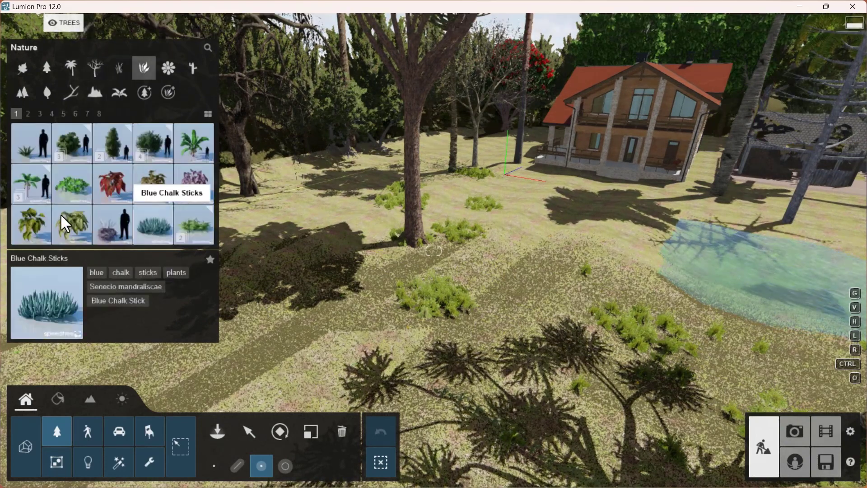
scroll(74, 199, down, 2)
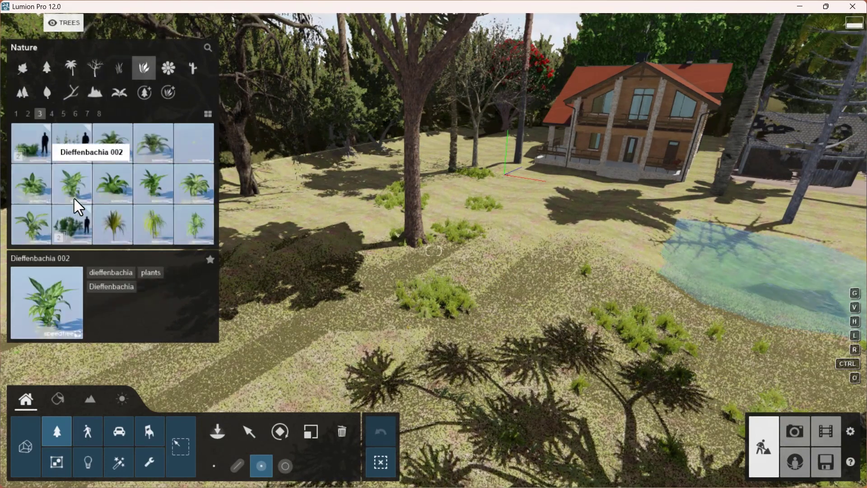
click(162, 232)
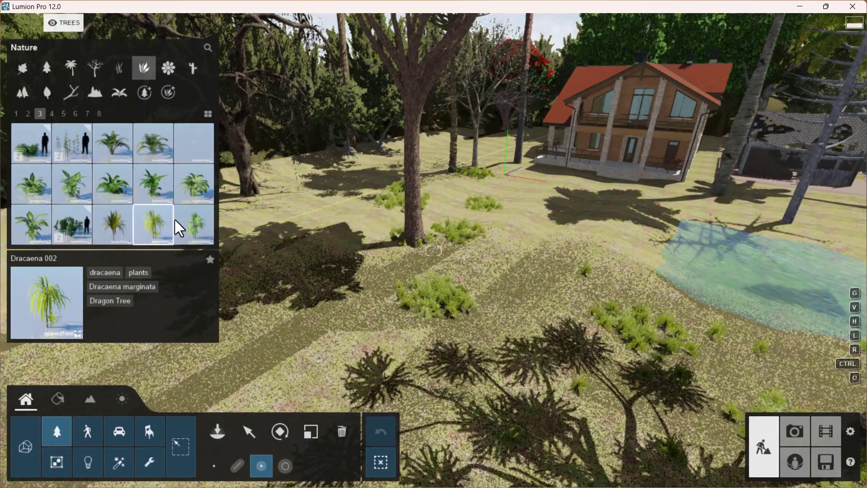
click(192, 177)
right_drag(533, 358, 537, 280)
click(581, 328)
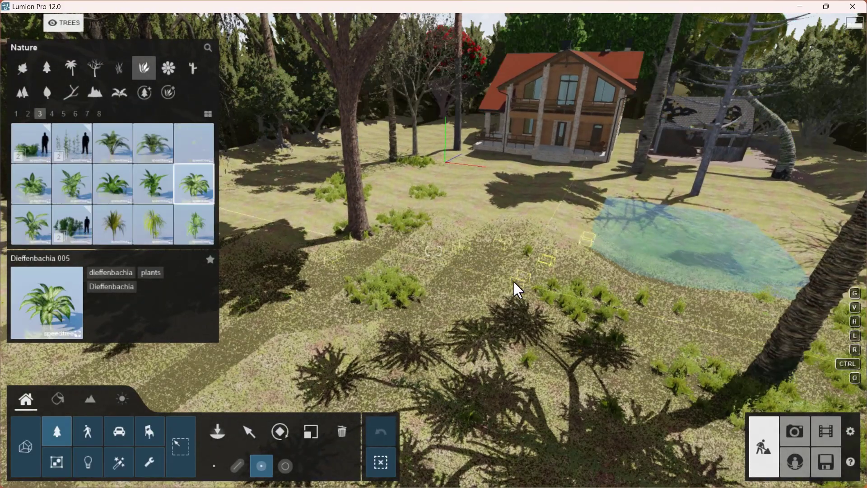
click(479, 286)
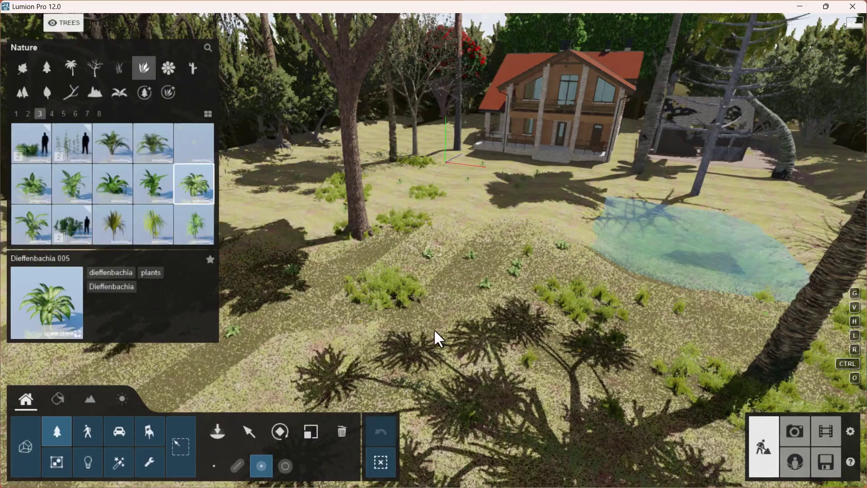
right_drag(434, 329, 411, 248)
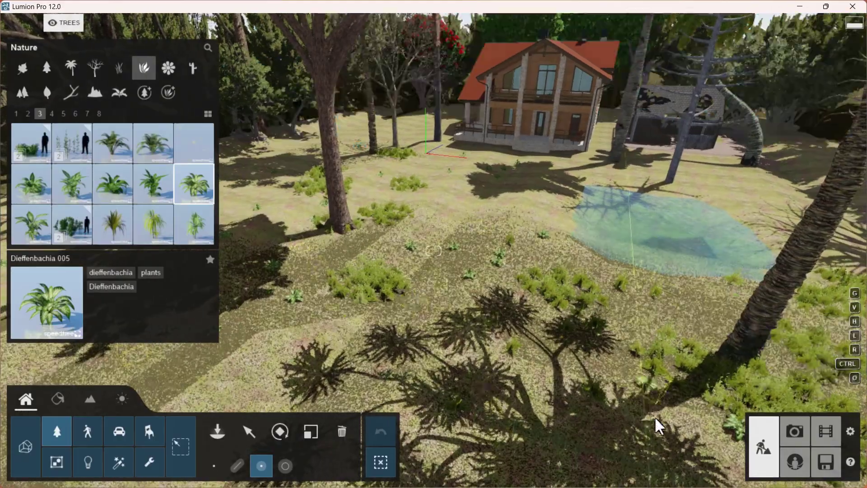
right_drag(655, 417, 666, 396)
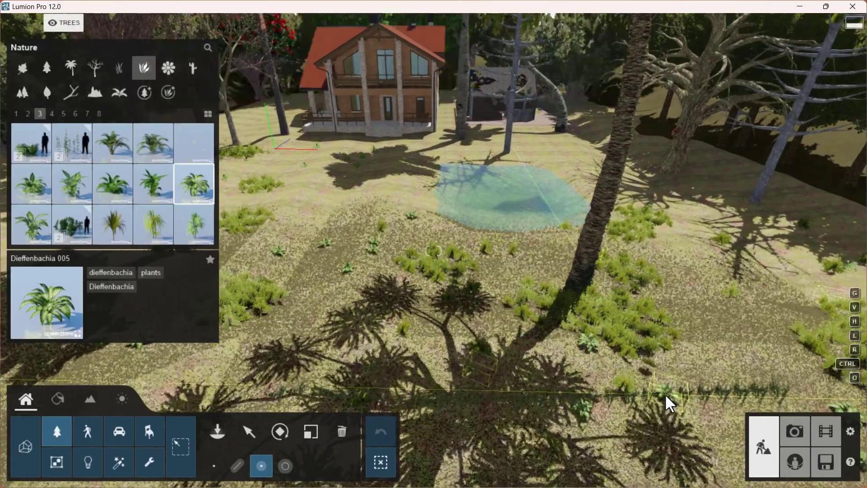